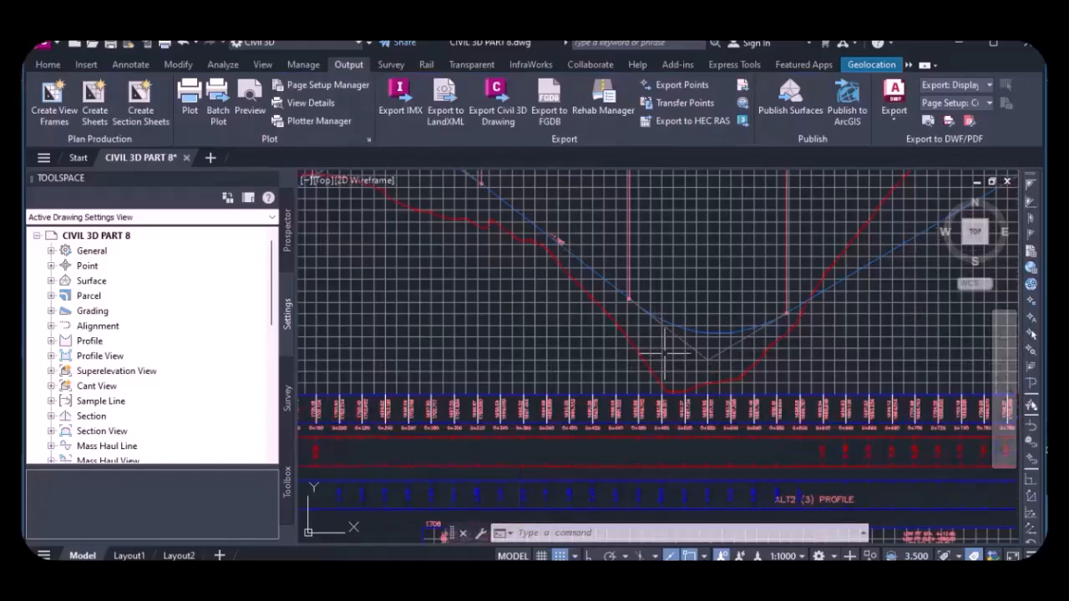
Examine the road profile views, comparing the existing ground line with the design profile around the sag curve.
scroll(610, 283, "down", 3)
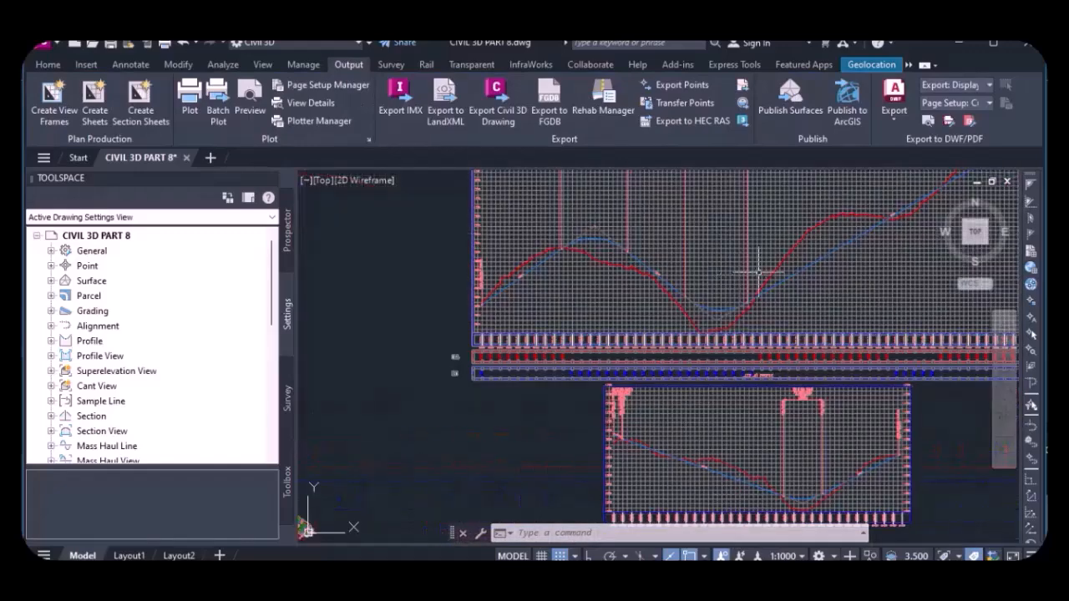
scroll(833, 283, "up", 3)
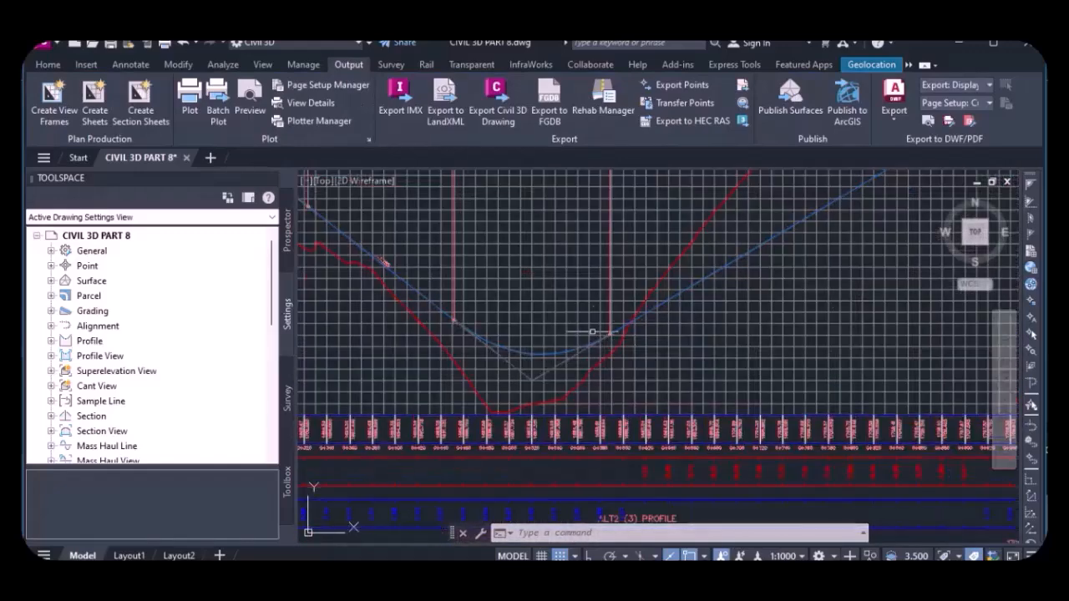
scroll(506, 371, "down", 4)
scroll(974, 460, "up", 4)
scroll(651, 346, "down", 1)
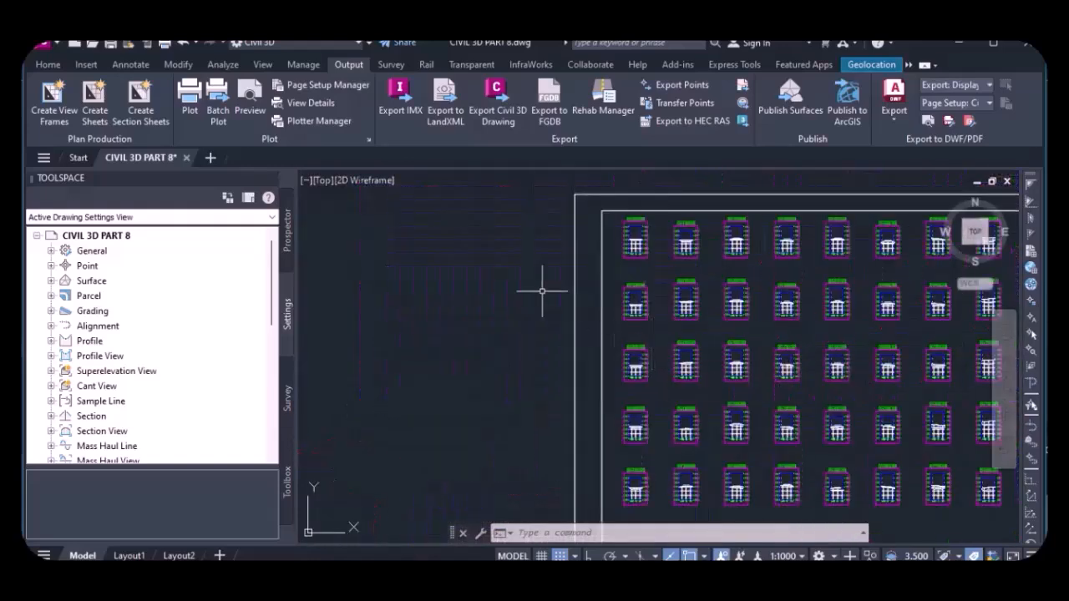
Examine the cross-section views on the section sheet, checking how the 0+020.00 view's elevation labels overlap its border.
scroll(661, 222, "up", 2)
scroll(639, 258, "up", 2)
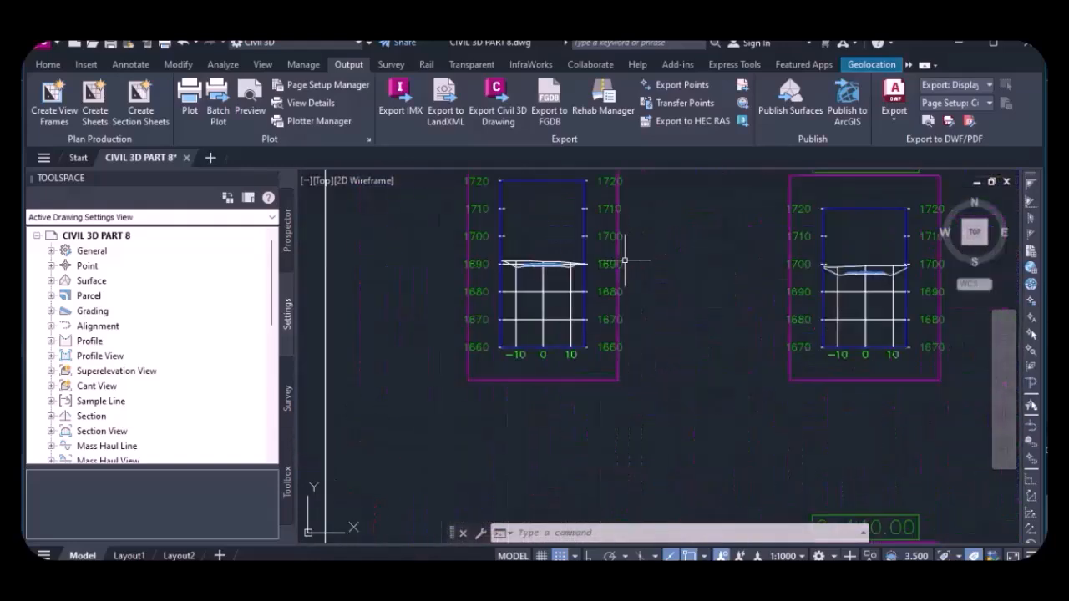
scroll(527, 304, "up", 4)
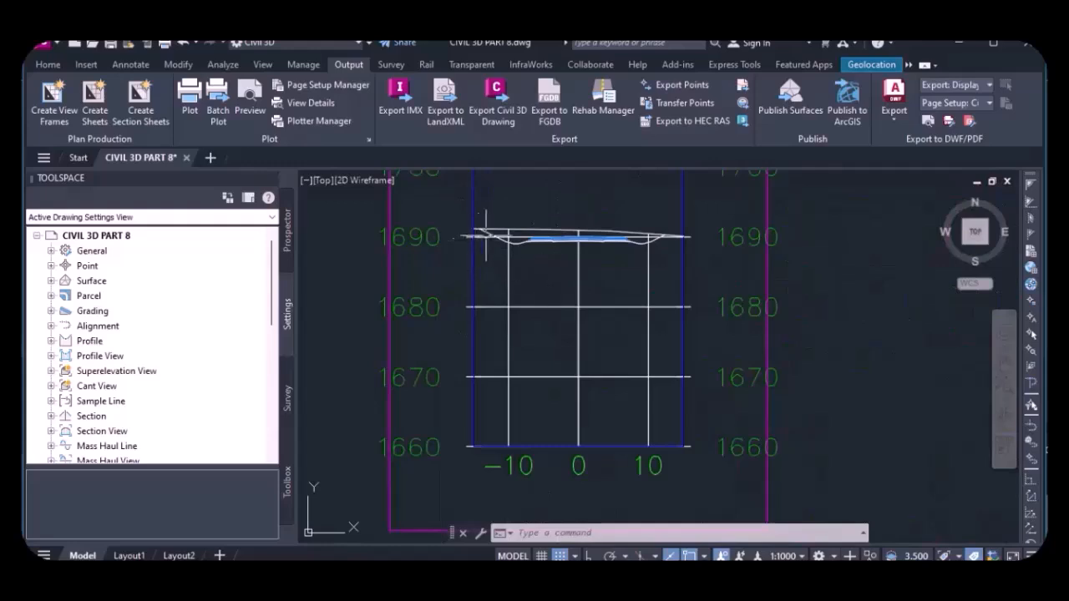
scroll(488, 223, "up", 3)
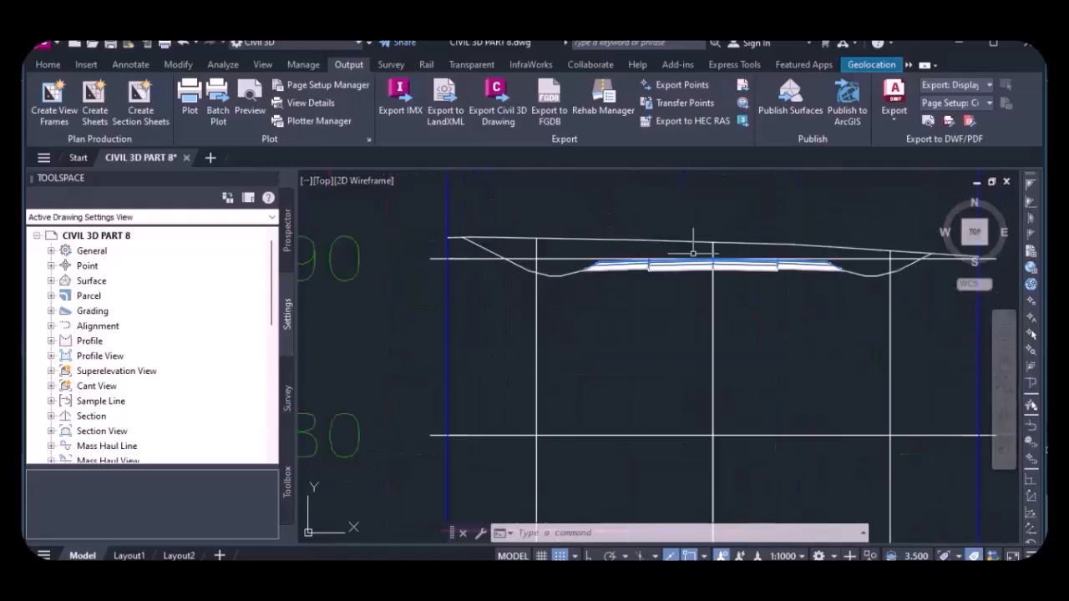
scroll(568, 300, "down", 6)
scroll(620, 272, "up", 2)
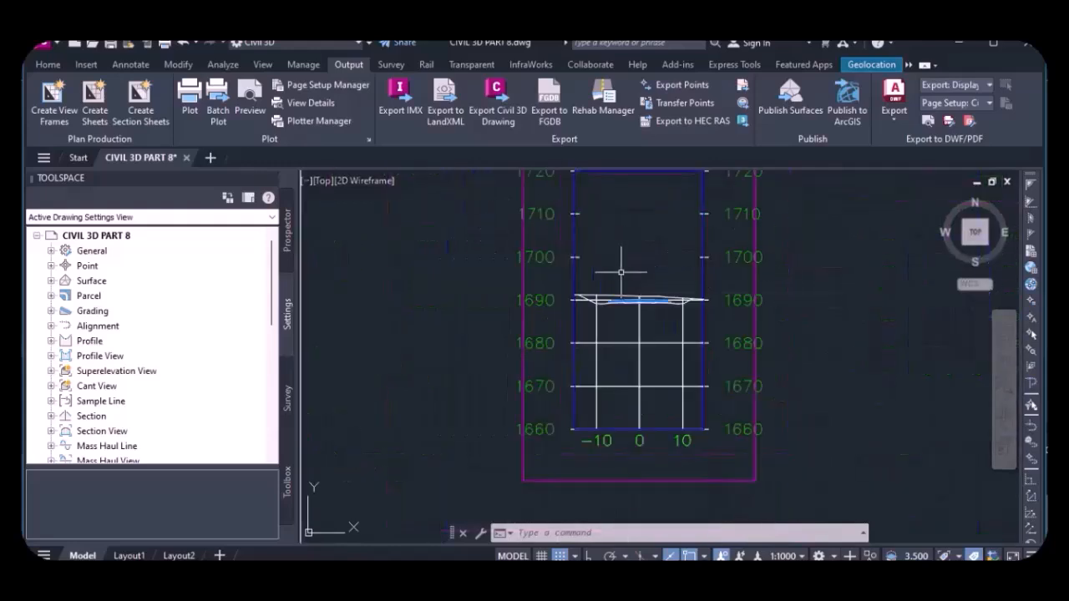
scroll(650, 359, "up", 2)
scroll(648, 354, "down", 2)
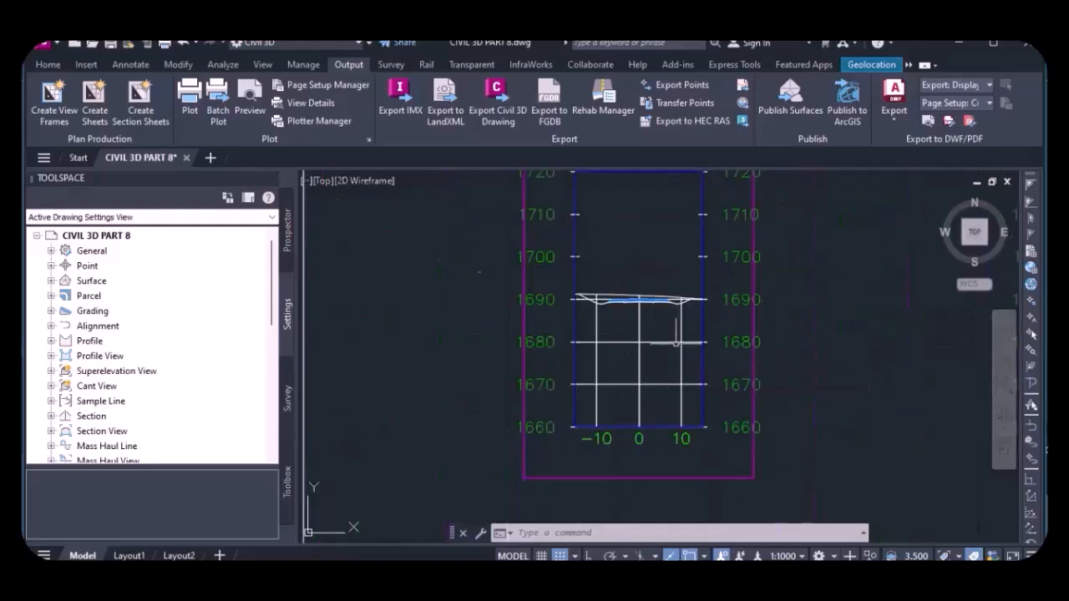
scroll(510, 268, "up", 2)
scroll(626, 245, "down", 4)
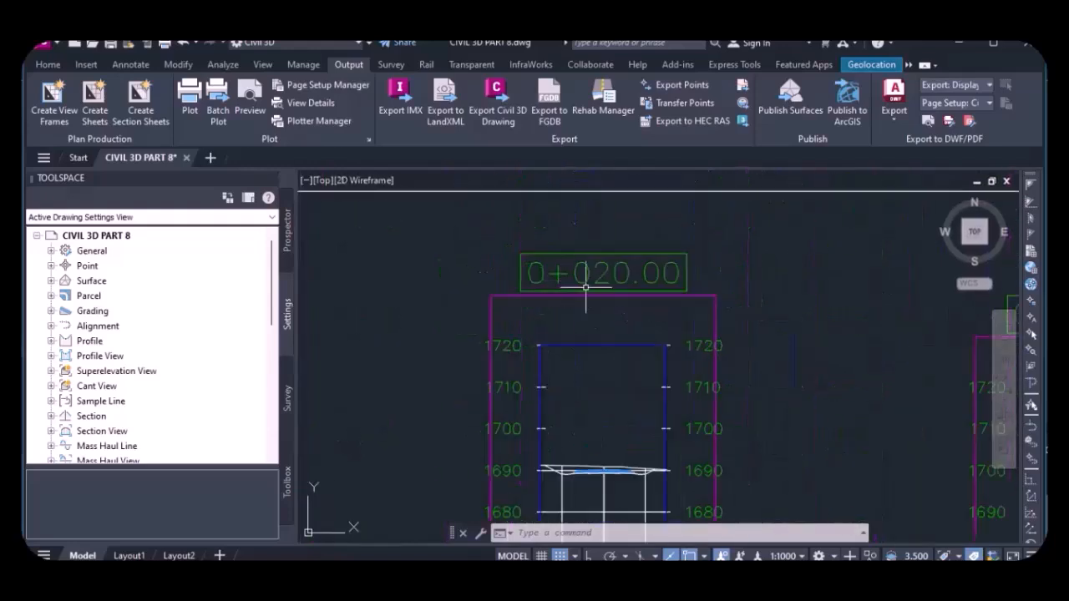
scroll(552, 371, "up", 2)
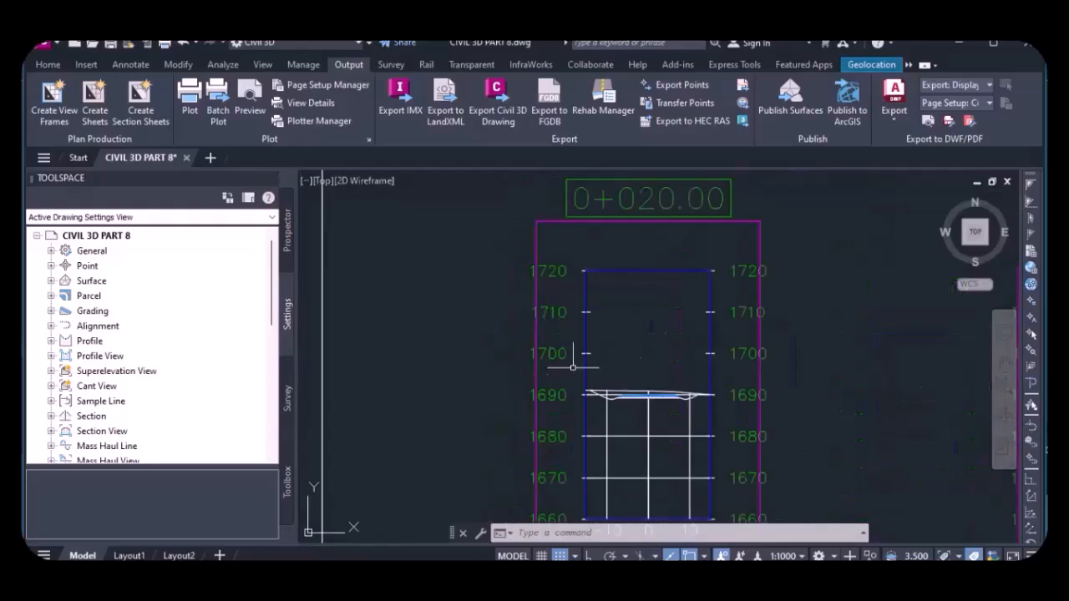
scroll(587, 247, "down", 3)
scroll(607, 338, "up", 4)
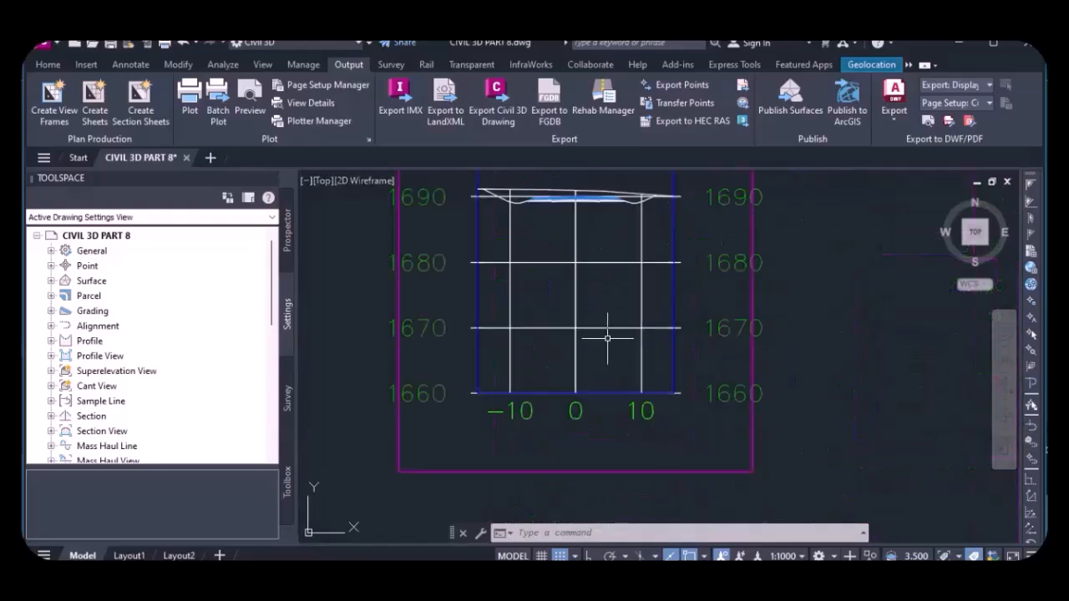
scroll(607, 338, "down", 2)
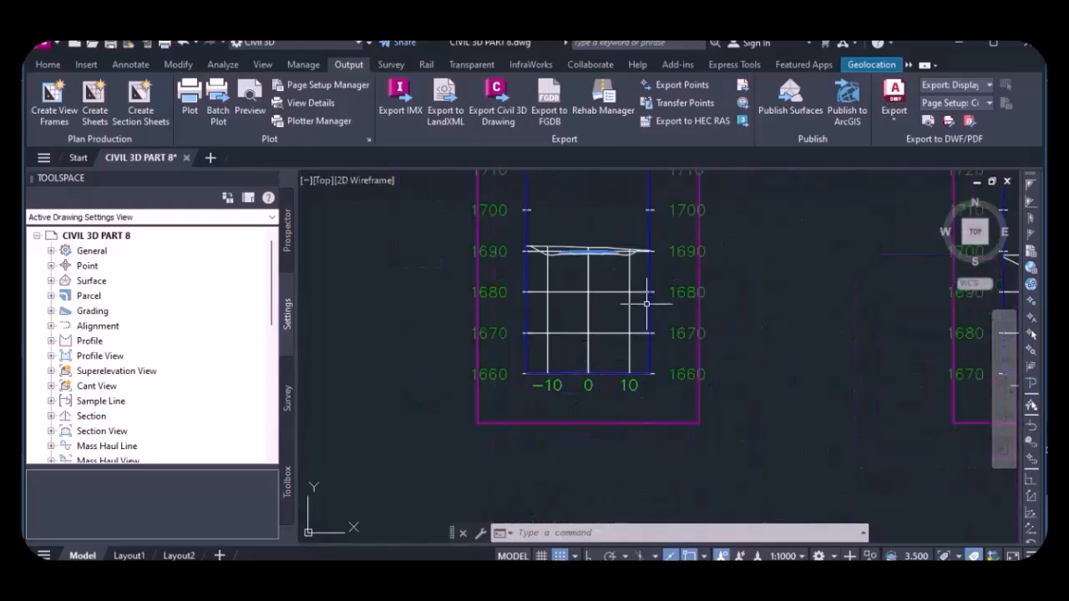
scroll(455, 214, "up", 4)
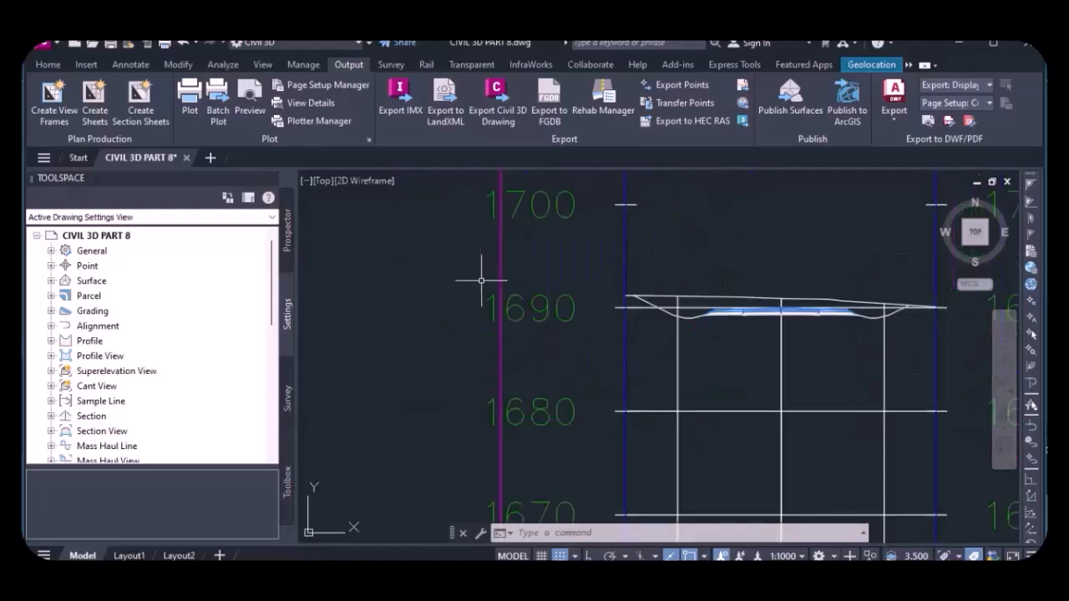
scroll(500, 315, "down", 5)
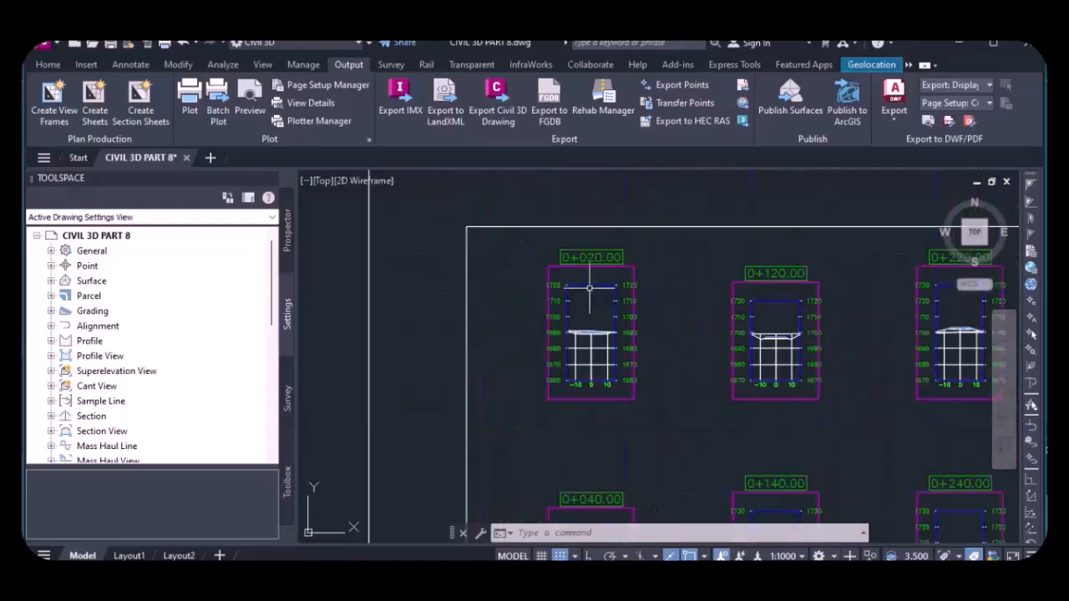
scroll(592, 282, "up", 4)
scroll(496, 240, "down", 4)
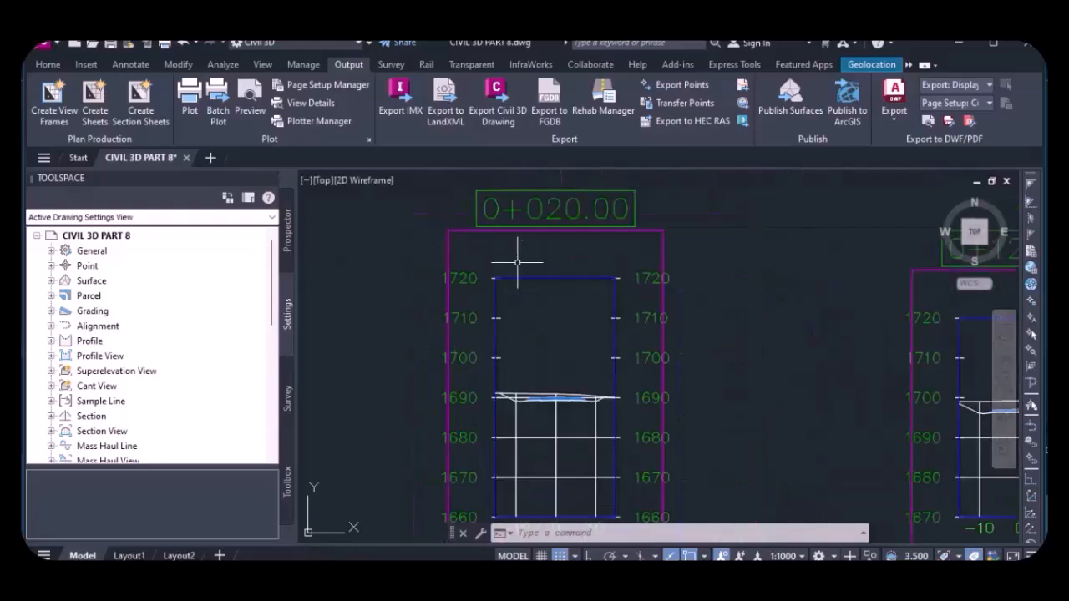
scroll(558, 230, "up", 3)
scroll(636, 200, "down", 2)
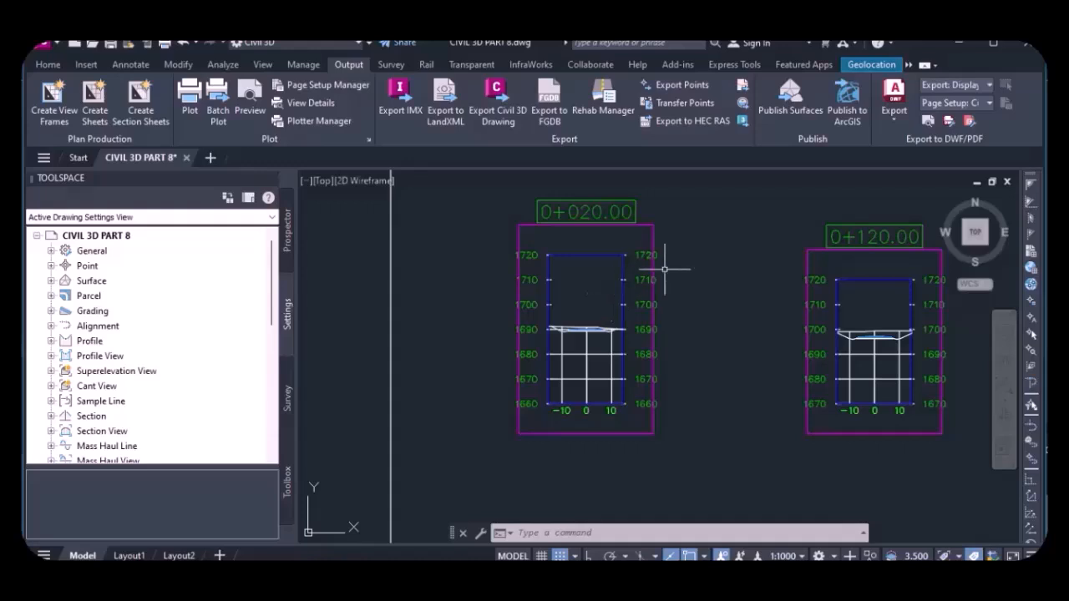
scroll(665, 269, "up", 4)
scroll(617, 236, "down", 2)
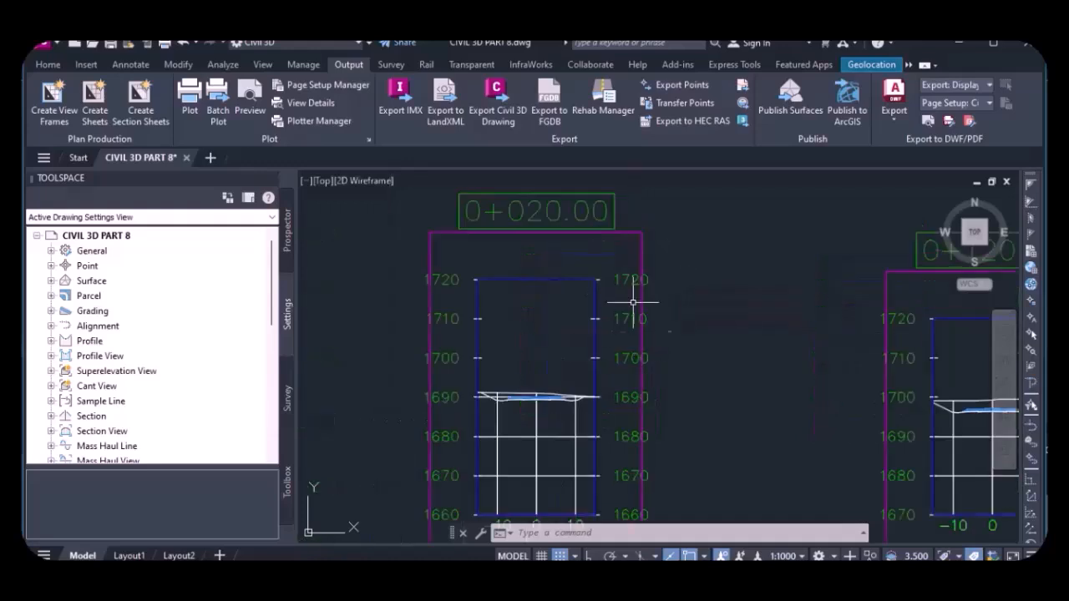
Try applying the Land Desktop Sections style to all section views in the group containing station 0+020.00.
left_click(553, 285)
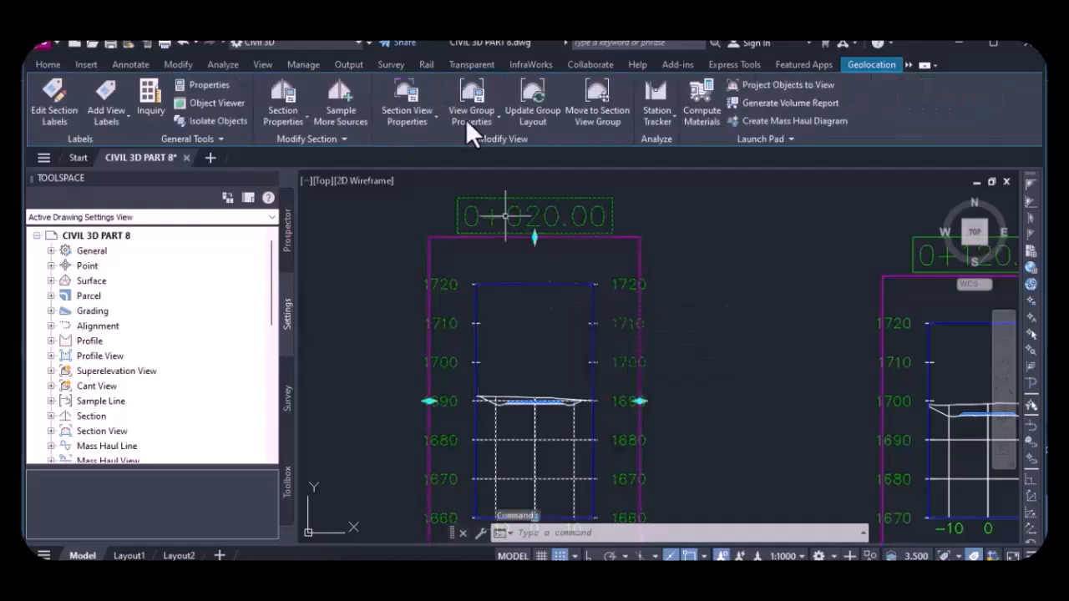
left_click(490, 120)
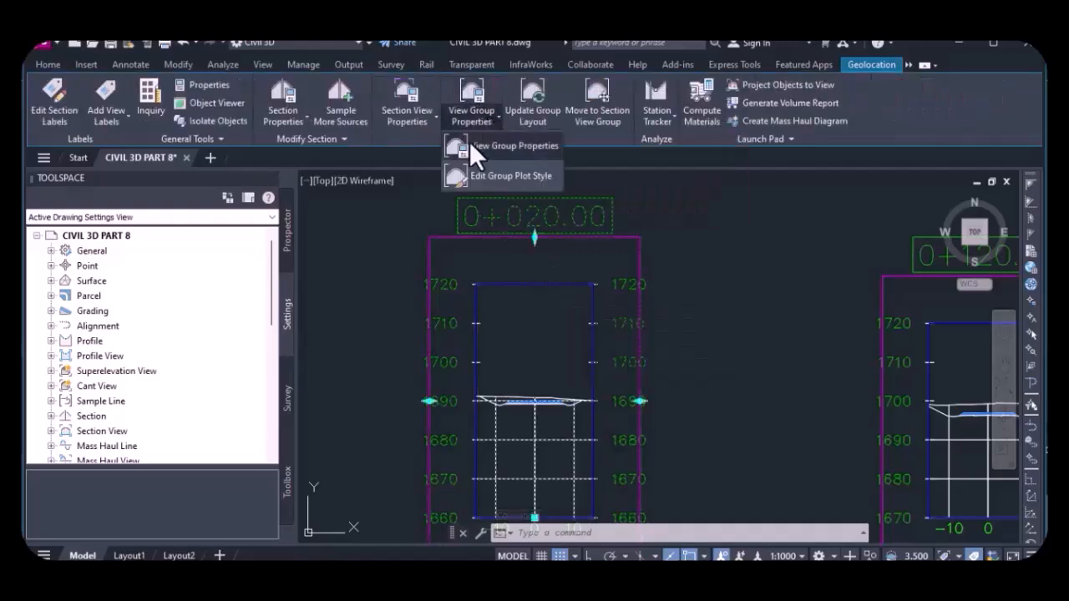
left_click(472, 143)
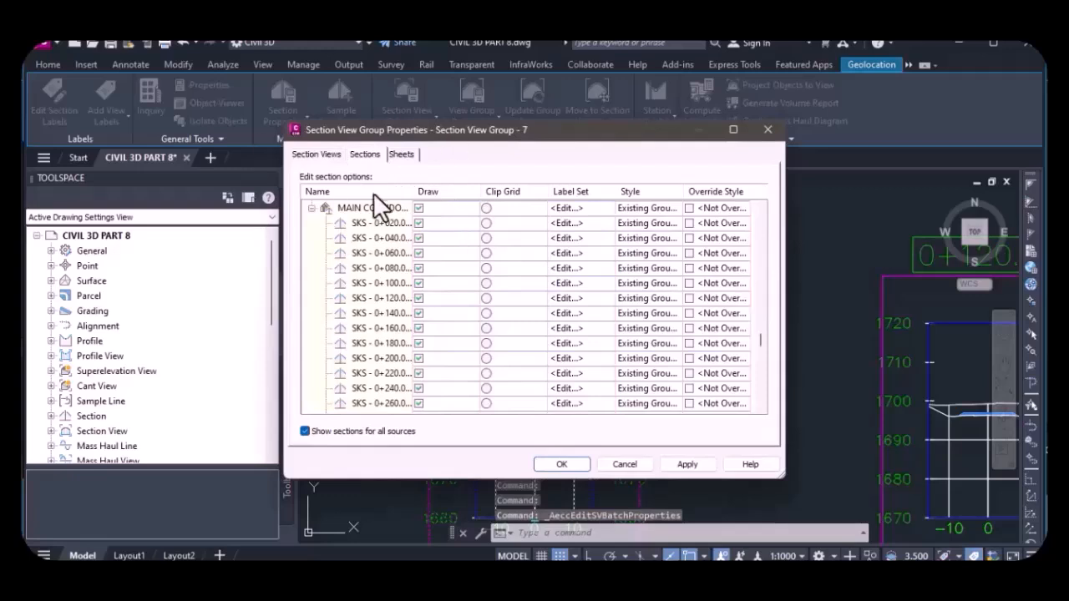
left_click(314, 154)
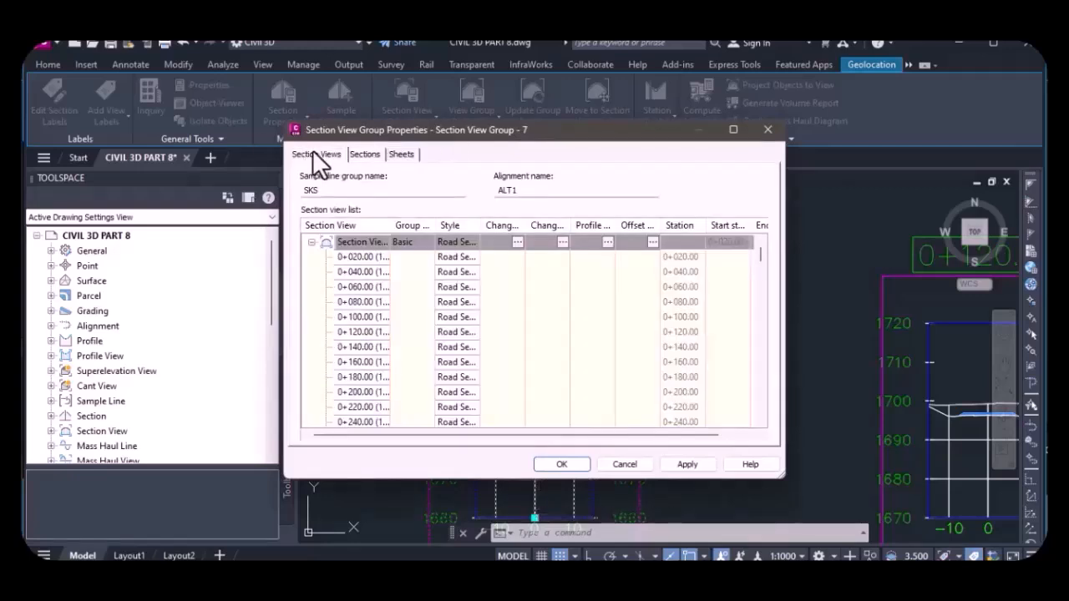
left_click(469, 241)
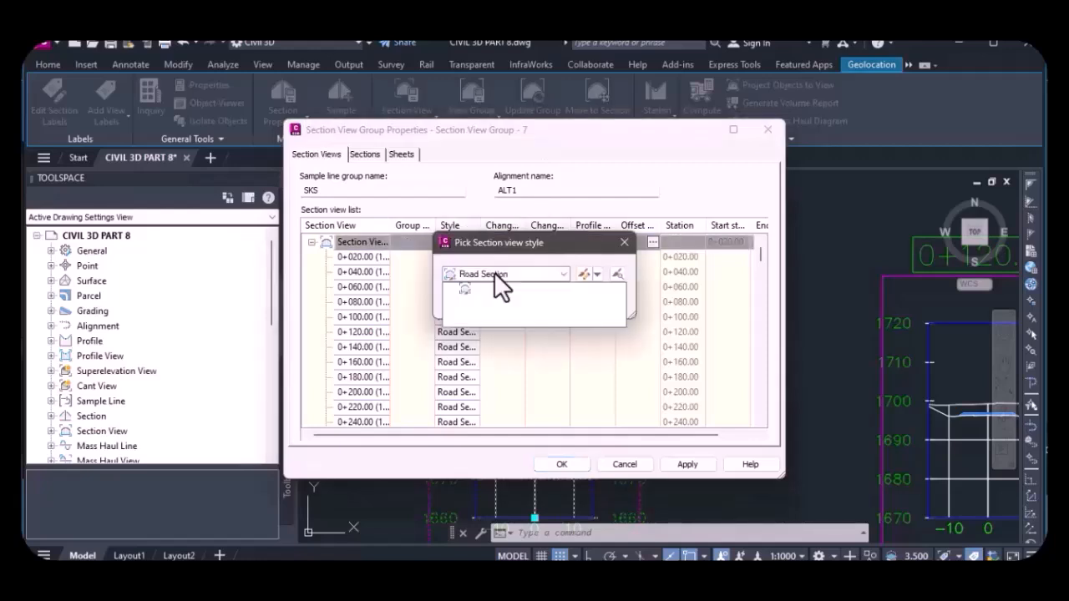
left_click(497, 288)
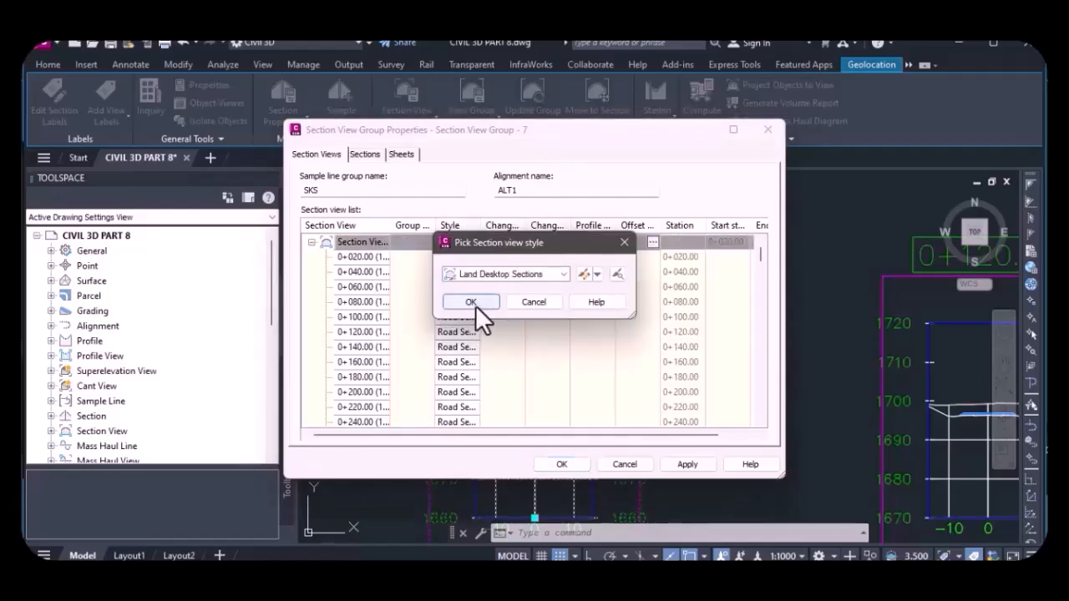
left_click(471, 303)
left_click(688, 466)
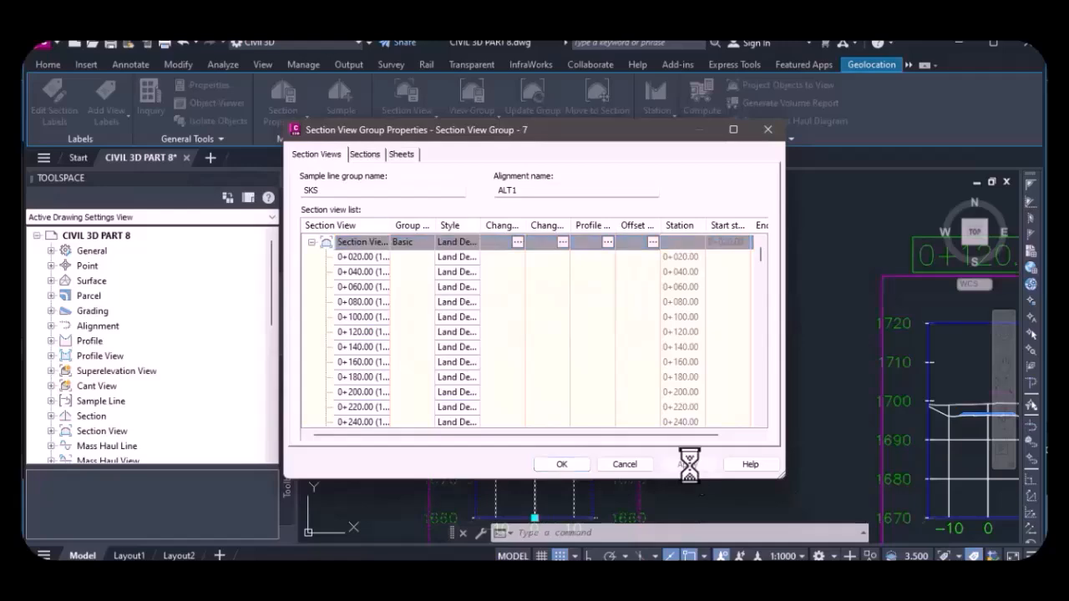
left_click(561, 464)
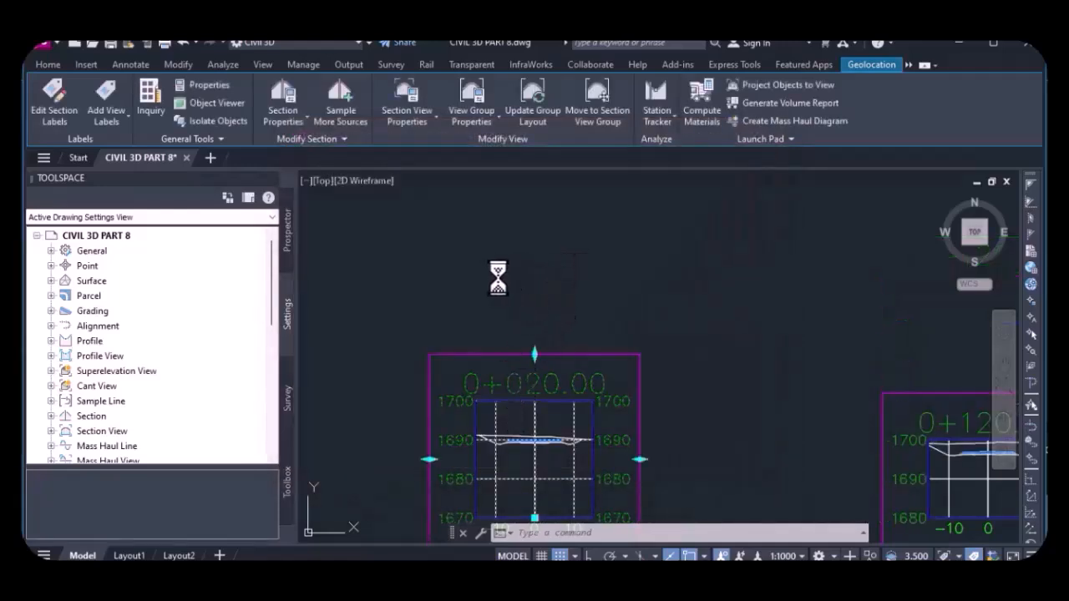
Inspect the restyled section views across the sheet and undo the group's style change.
scroll(492, 292, "down", 8)
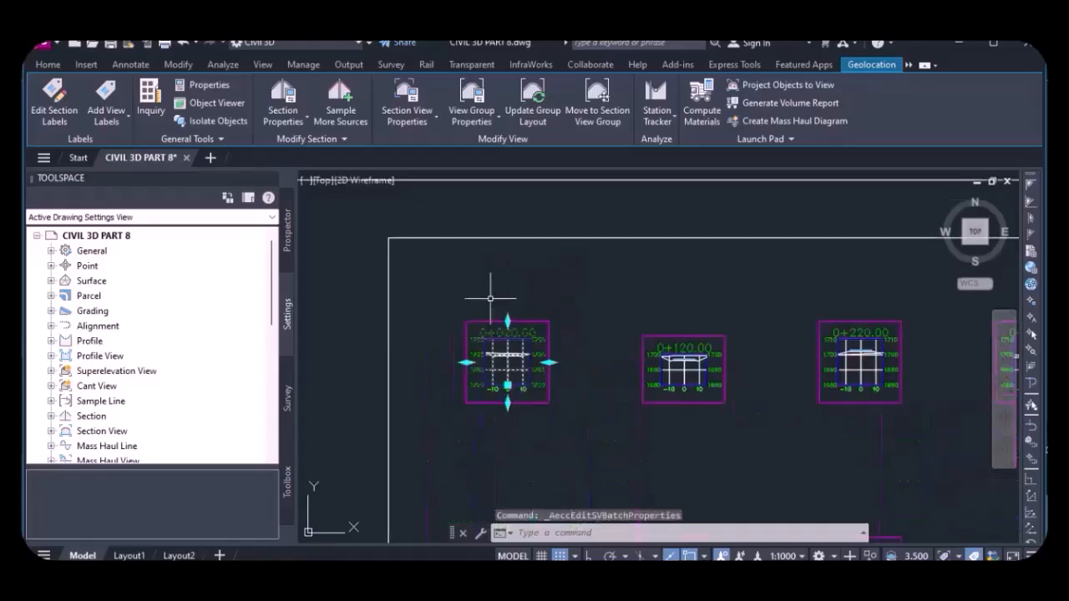
scroll(764, 359, "up", 4)
scroll(722, 324, "up", 2)
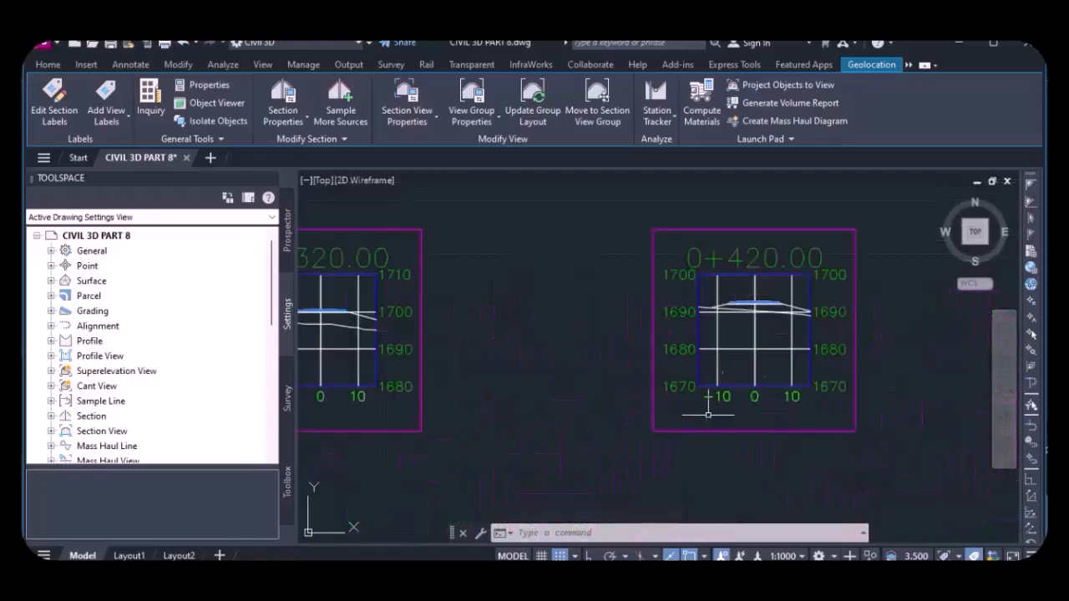
scroll(826, 309, "down", 5)
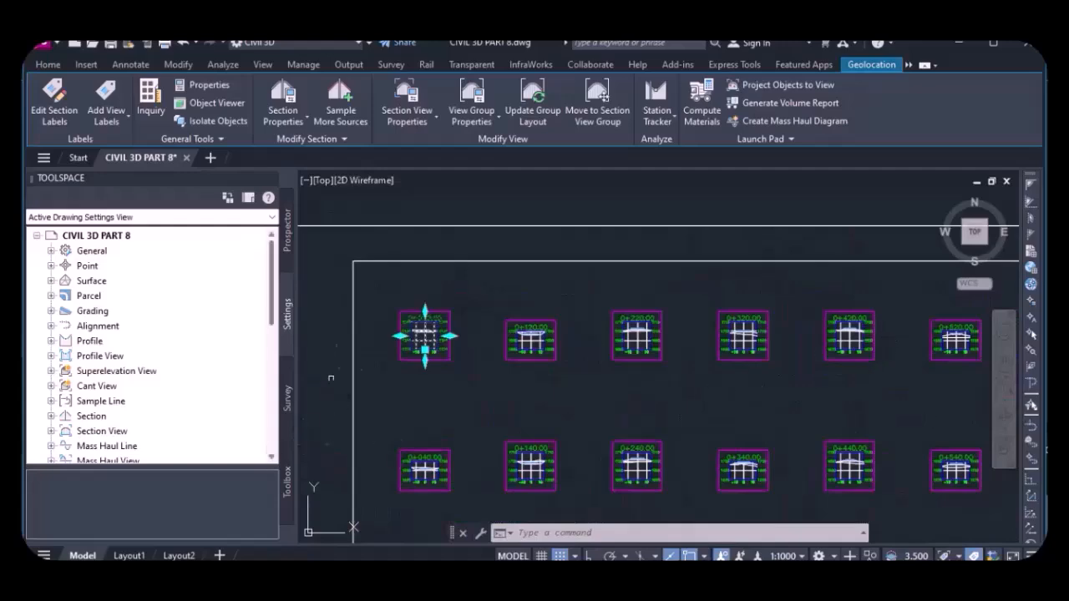
scroll(680, 348, "up", 8)
scroll(680, 358, "down", 4)
scroll(413, 344, "up", 2)
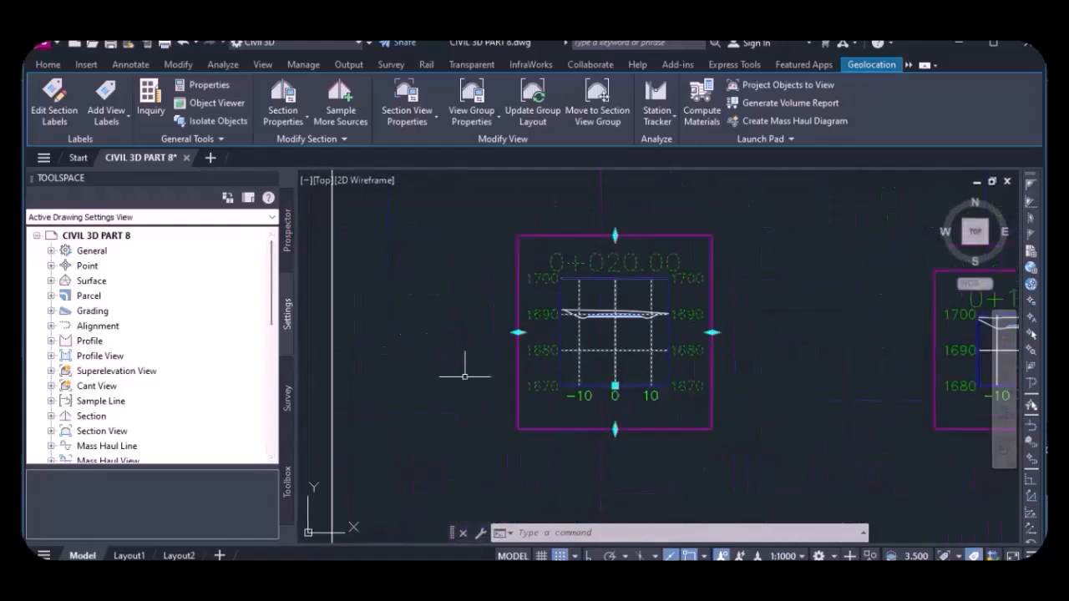
key("Escape")
scroll(534, 284, "up", 3)
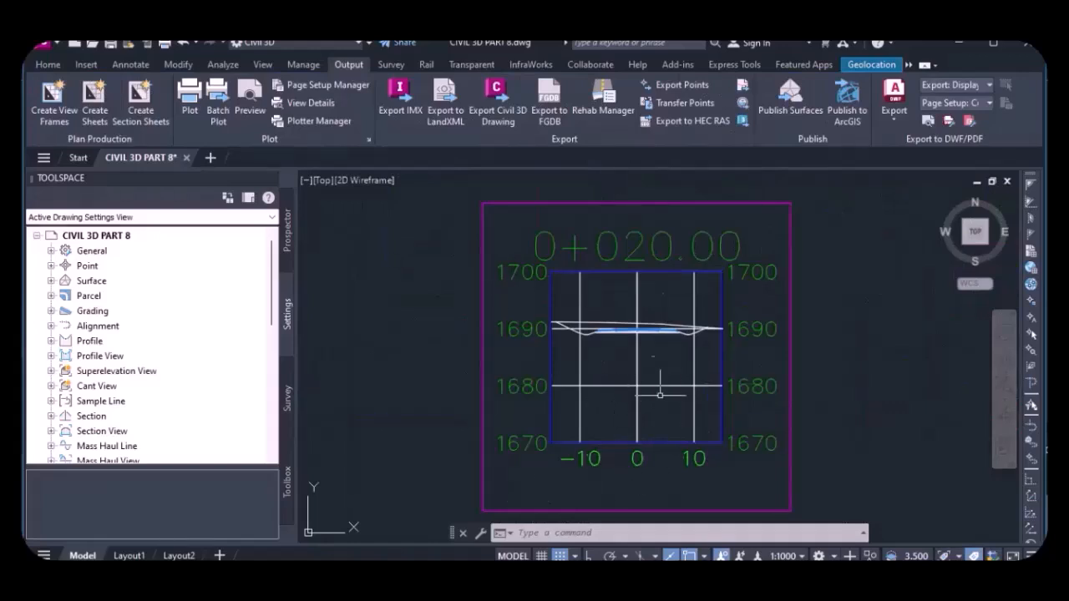
left_click(182, 43)
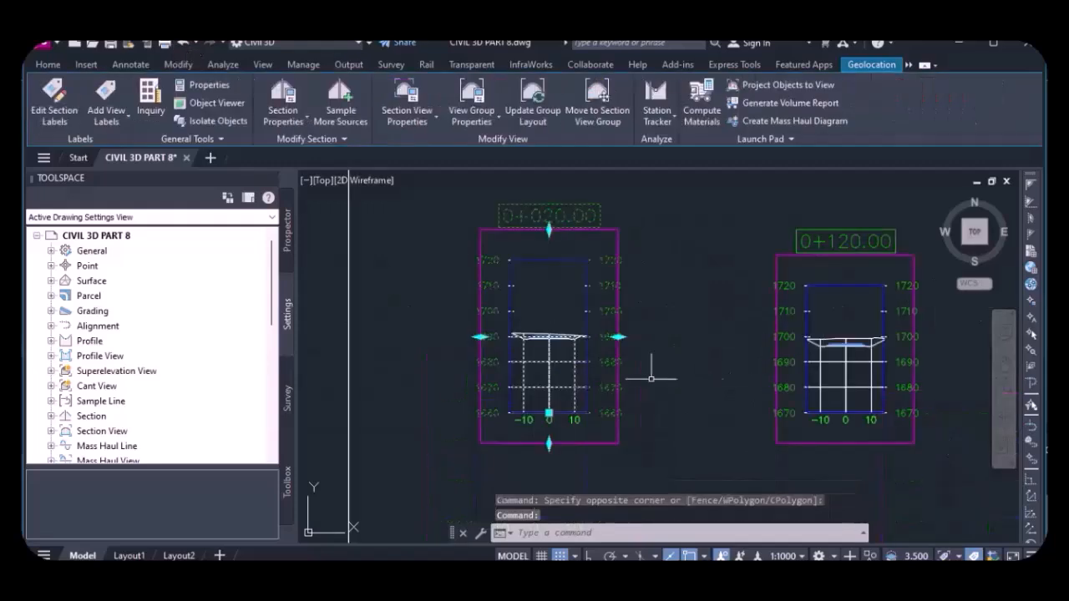
Stretch the right border of the 0+020.00 section view outward past the elevation labels on that side.
scroll(507, 372, "up", 3)
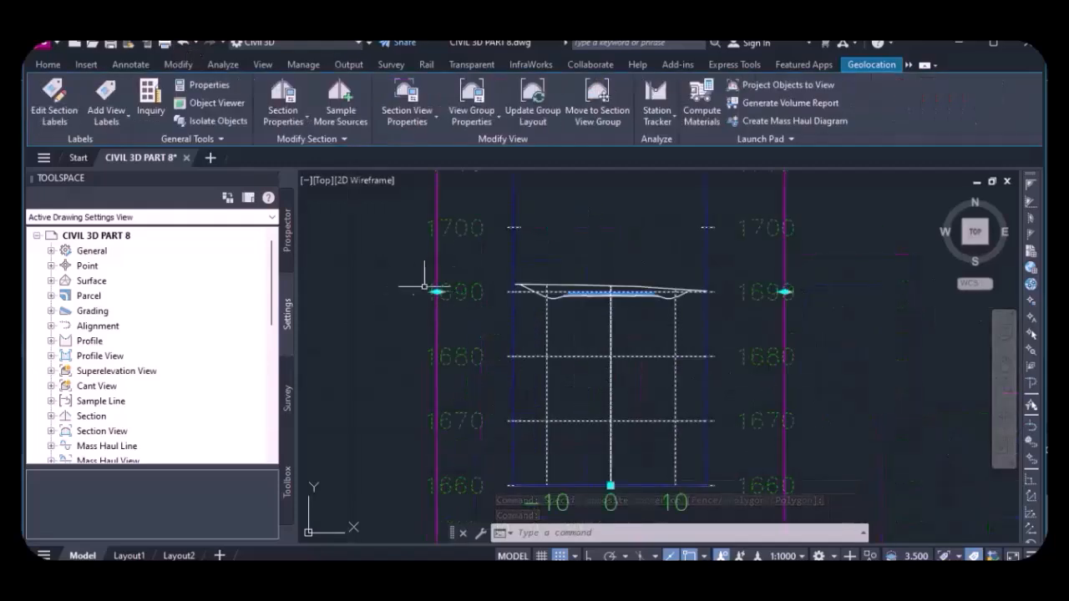
scroll(434, 294, "down", 3)
scroll(642, 286, "up", 5)
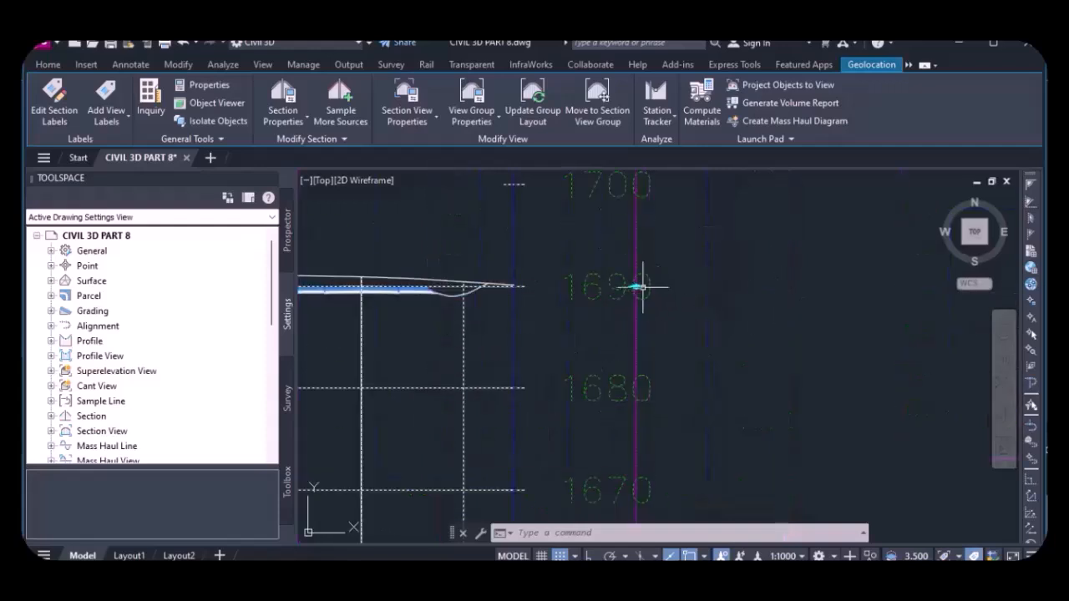
left_click(636, 286)
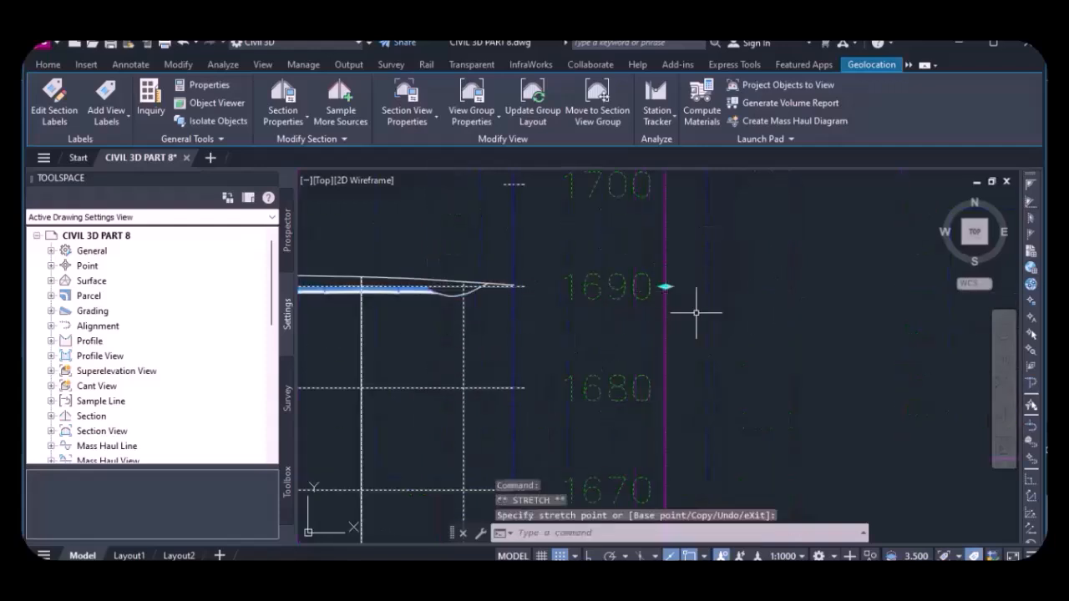
scroll(701, 317, "down", 4)
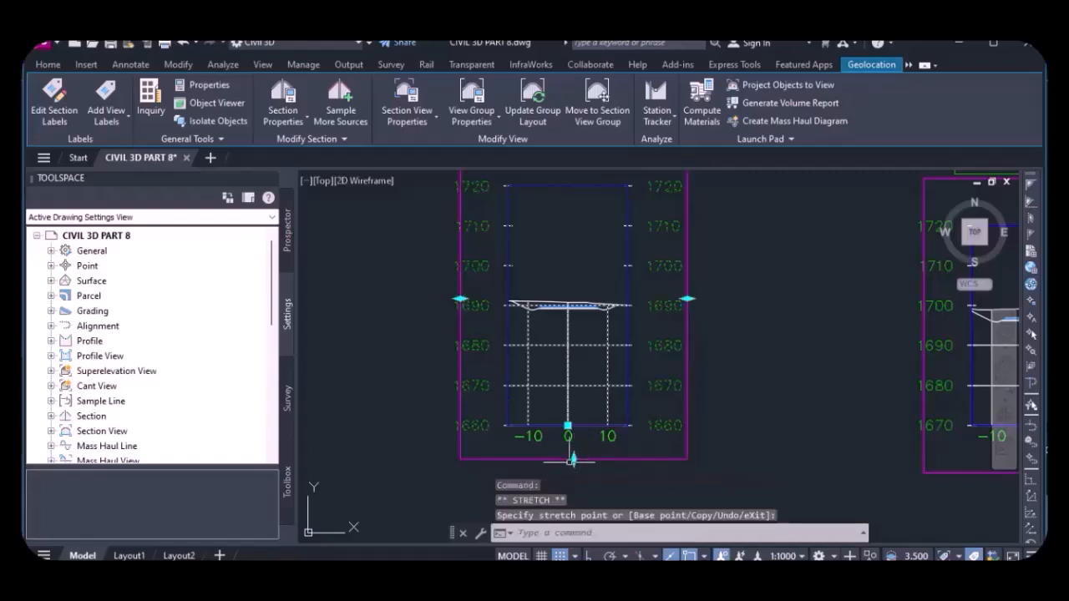
Stretch the left border of the 0+020.00 section view outward past the elevation labels on that side.
left_click(460, 298)
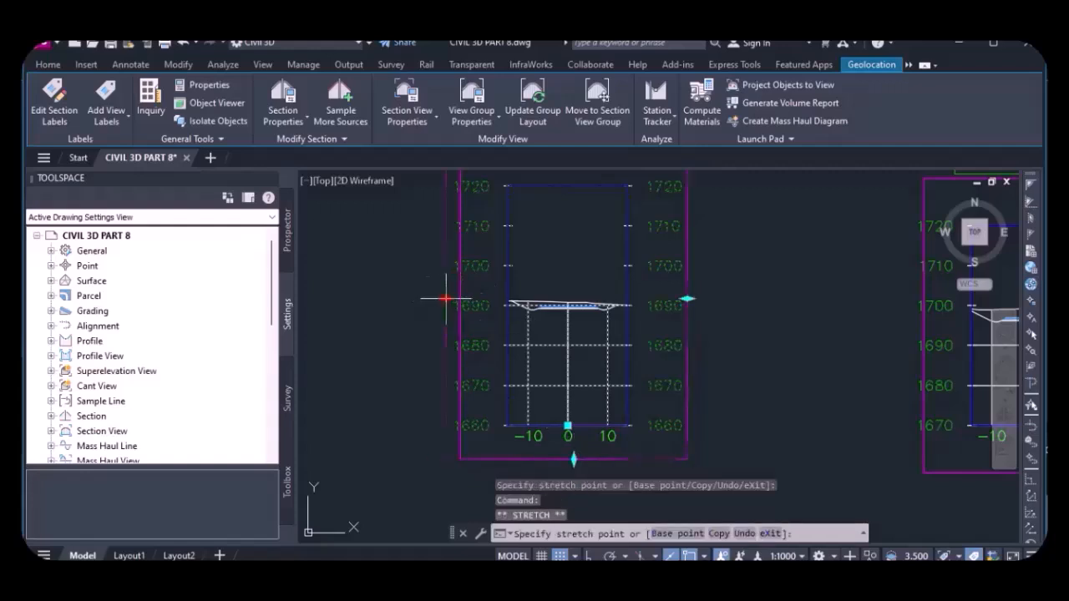
scroll(454, 363, "down", 4)
scroll(443, 400, "up", 2)
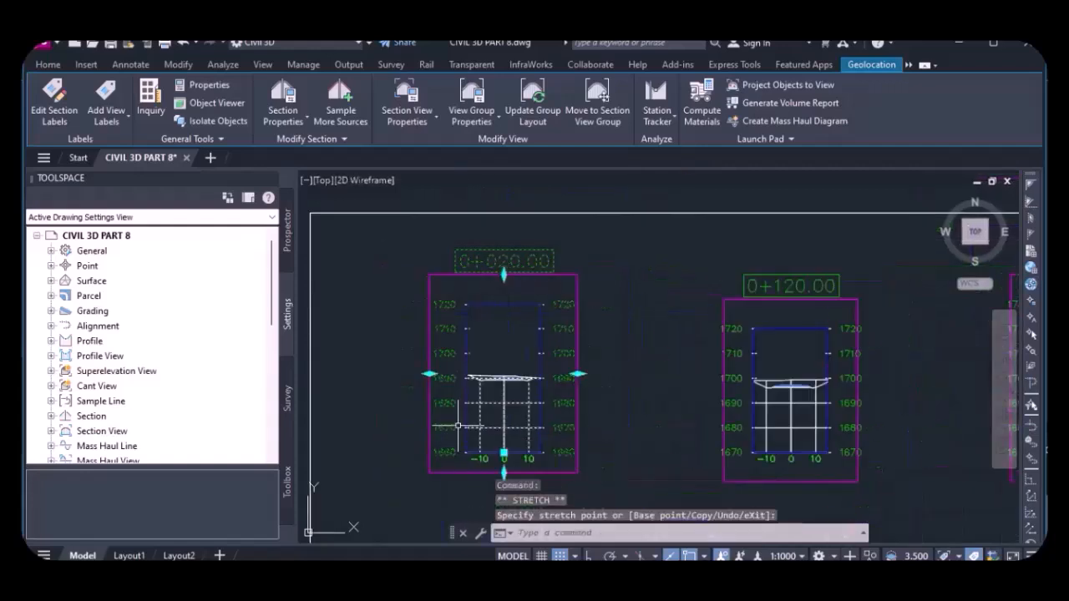
key("Escape")
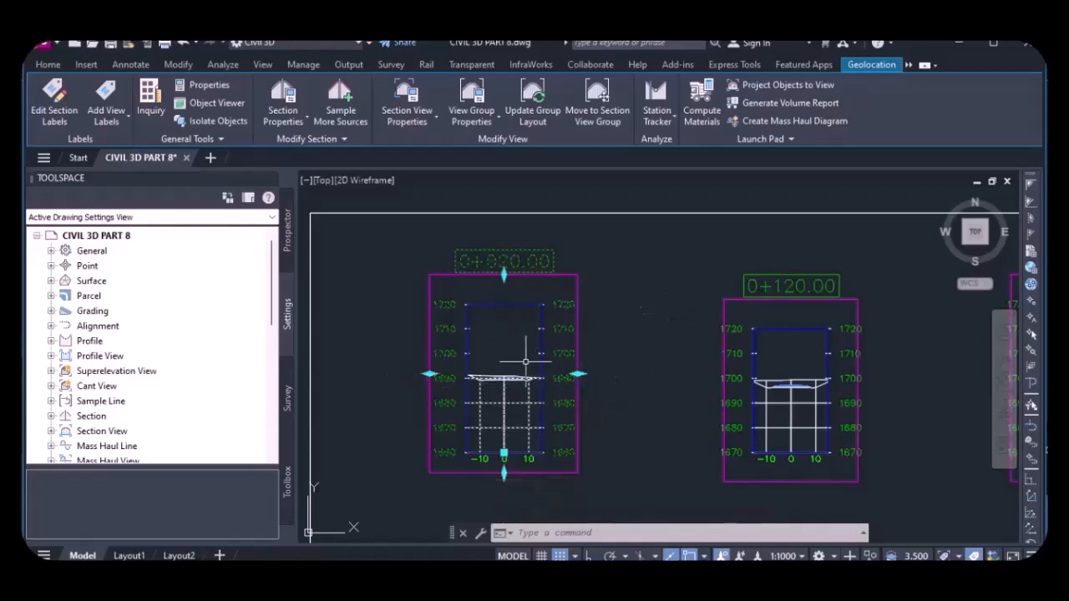
mouse_move(566, 370)
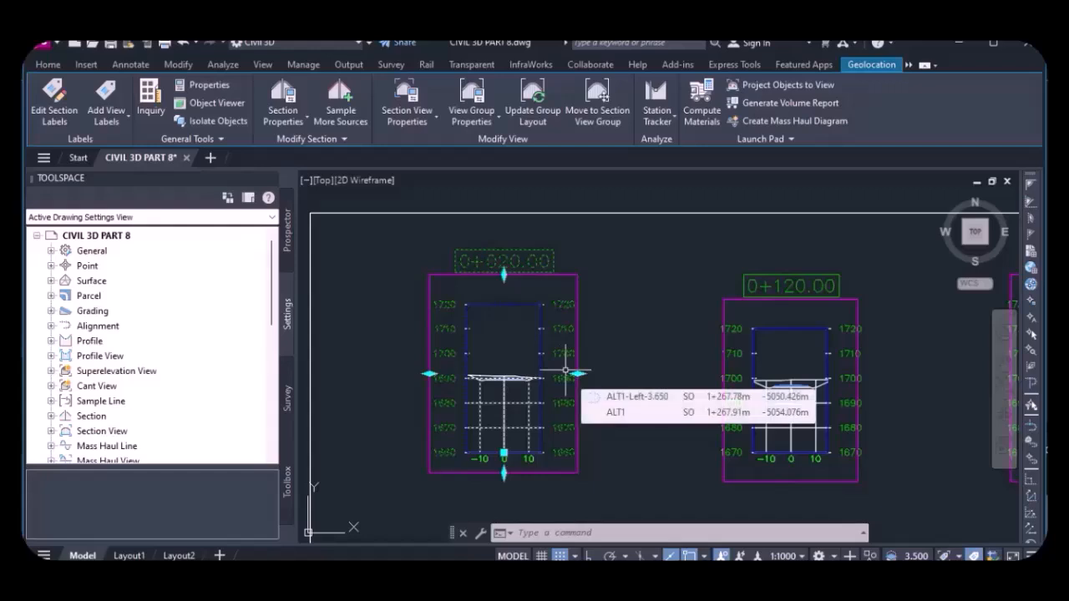
scroll(565, 369, "down", 2)
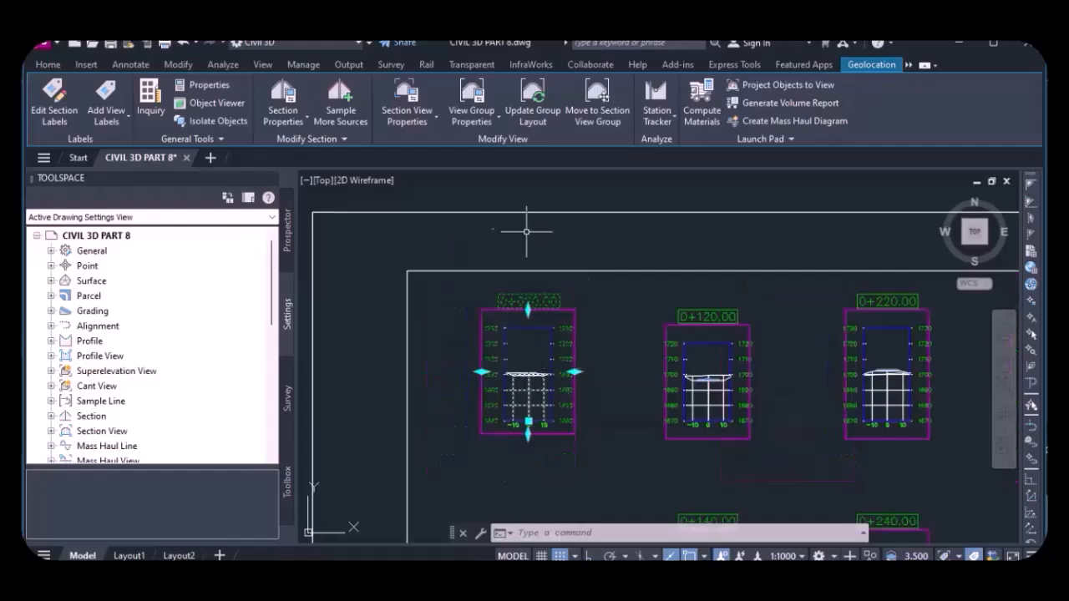
scroll(522, 444, "up", 2)
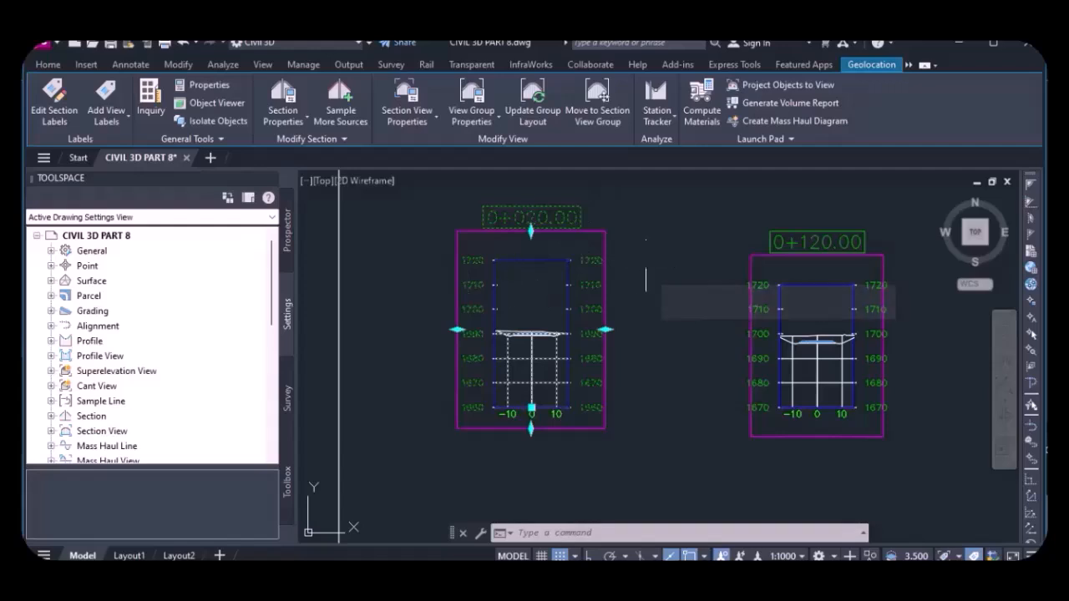
key("Escape")
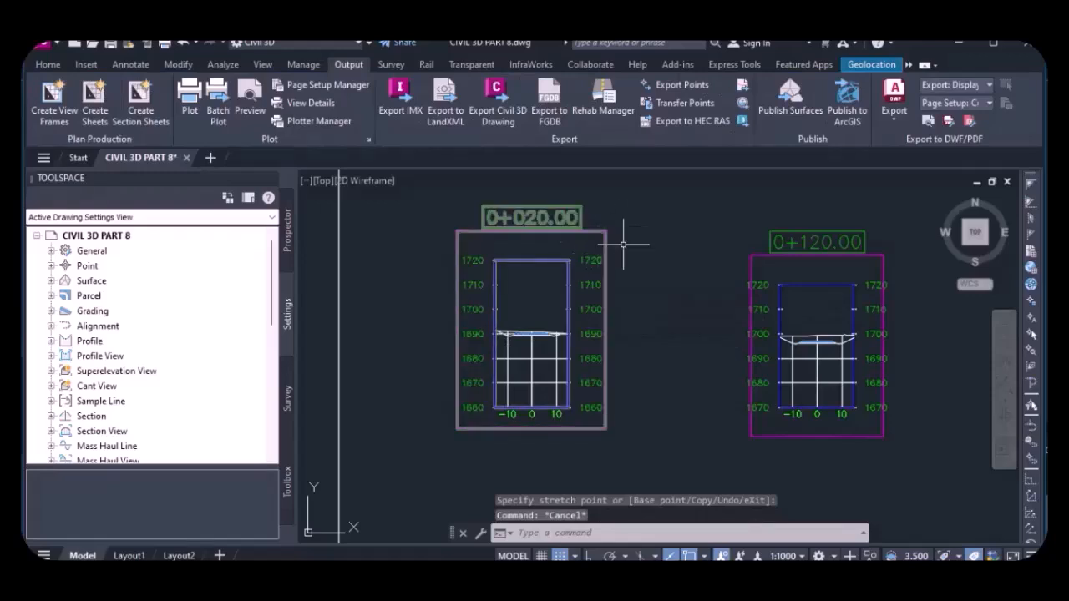
Apply the Land Desktop Sections style to all section views in the group containing station 0+020.00.
left_click(585, 230)
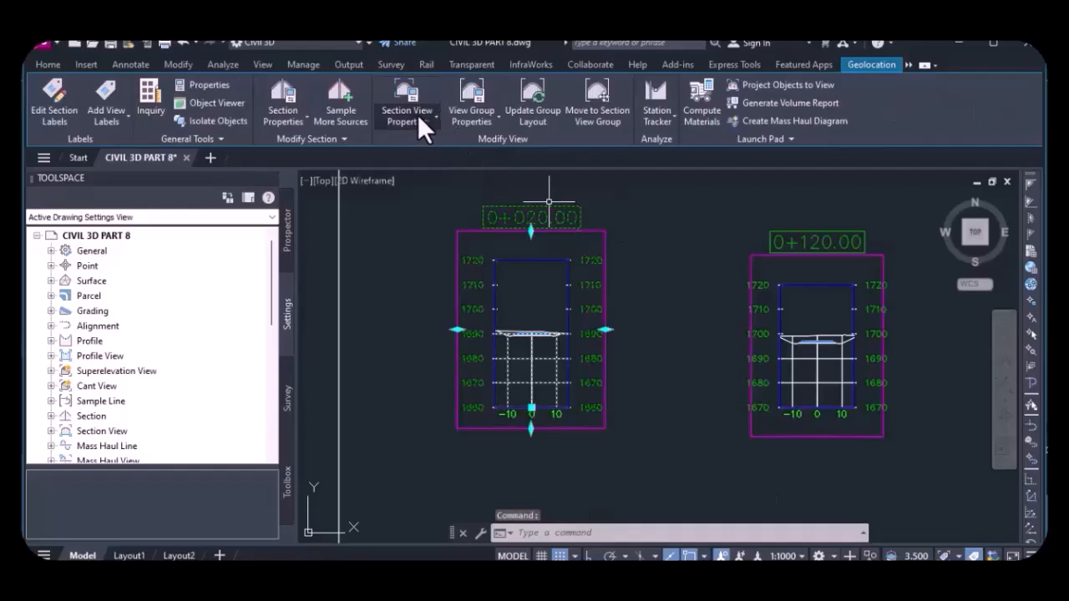
left_click(491, 118)
left_click(459, 147)
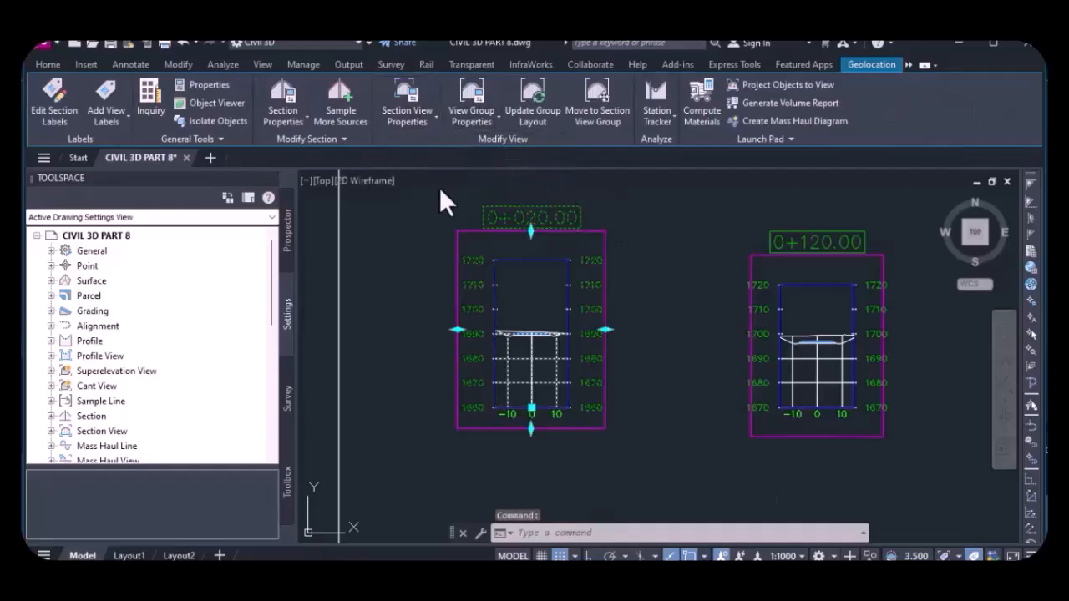
double_click(460, 242)
left_click(517, 270)
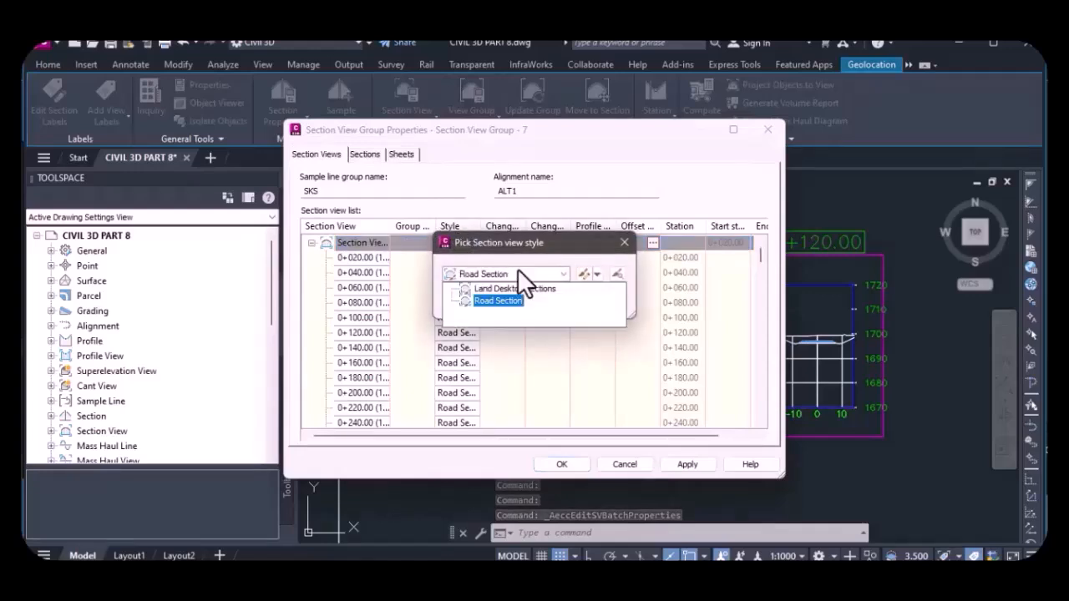
left_click(509, 287)
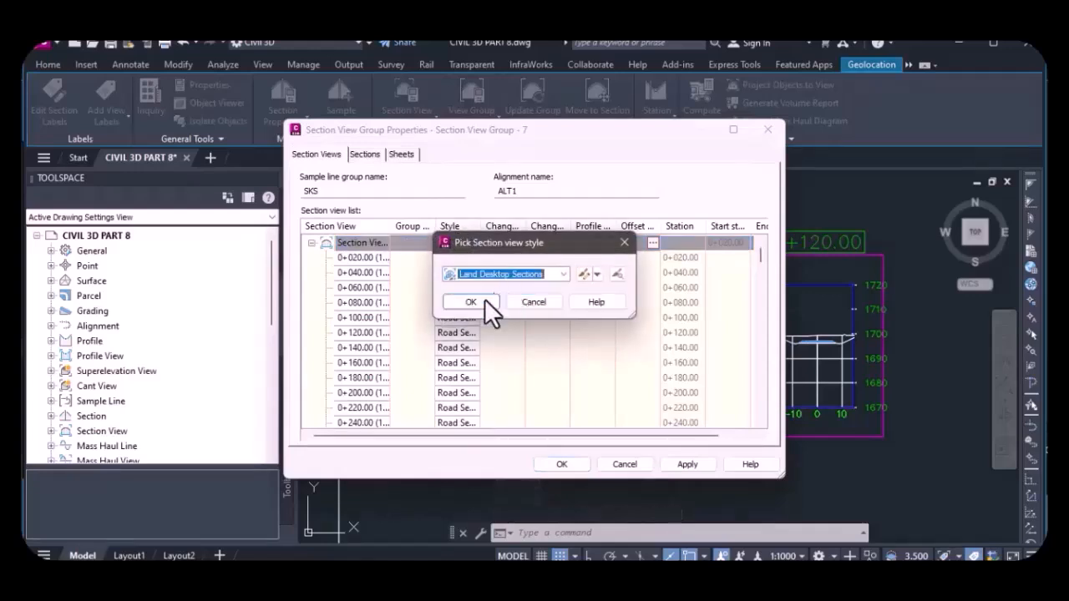
left_click(471, 302)
left_click(678, 464)
left_click(562, 464)
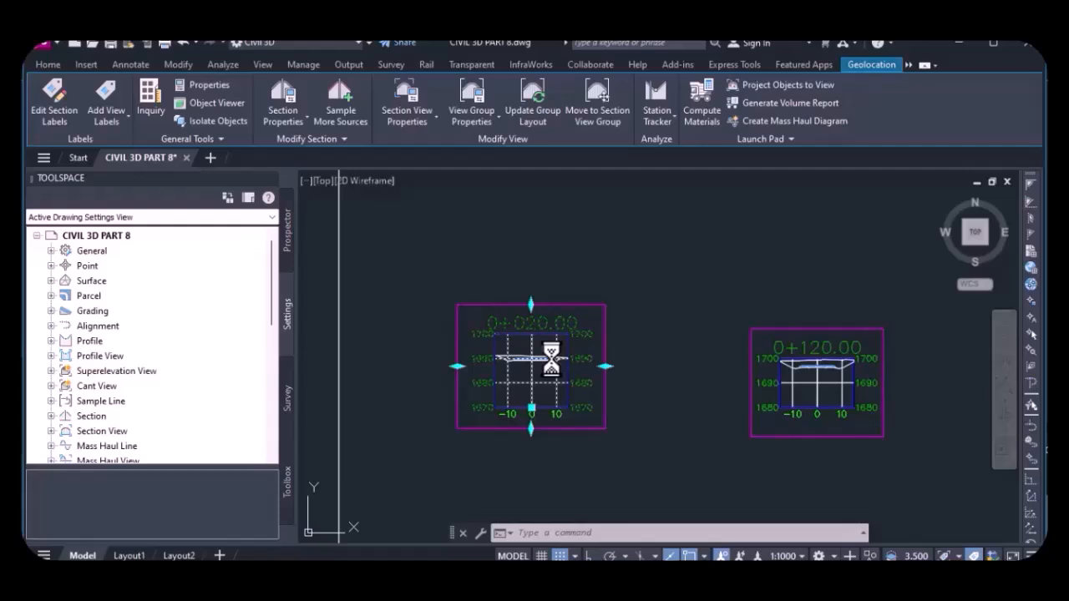
Assign the FG Section Labels label set to all main corridor sections in the section view group's properties.
scroll(551, 359, "up", 6)
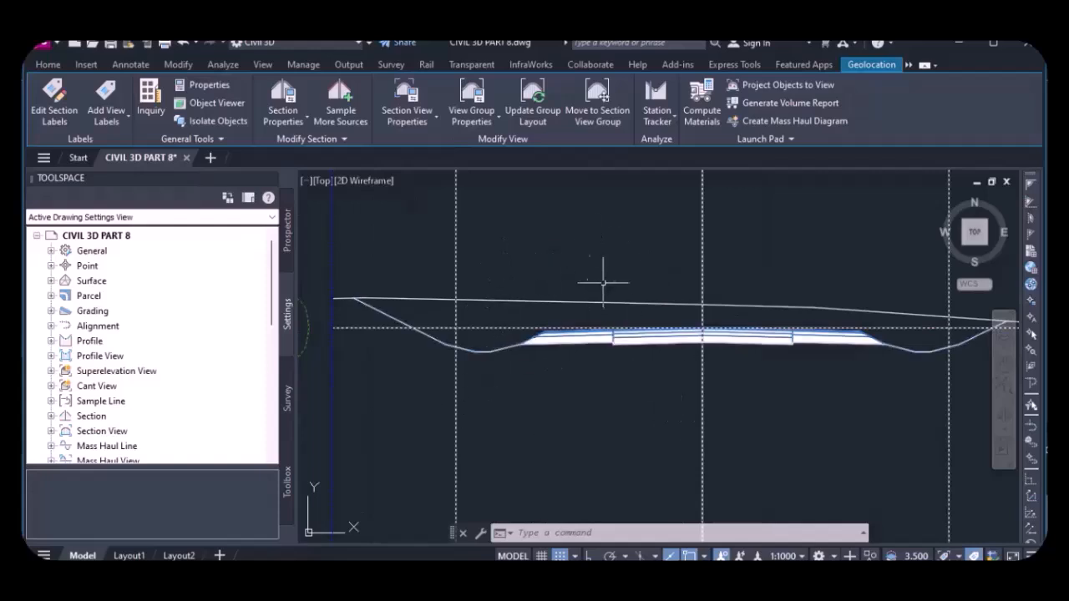
scroll(484, 251, "down", 2)
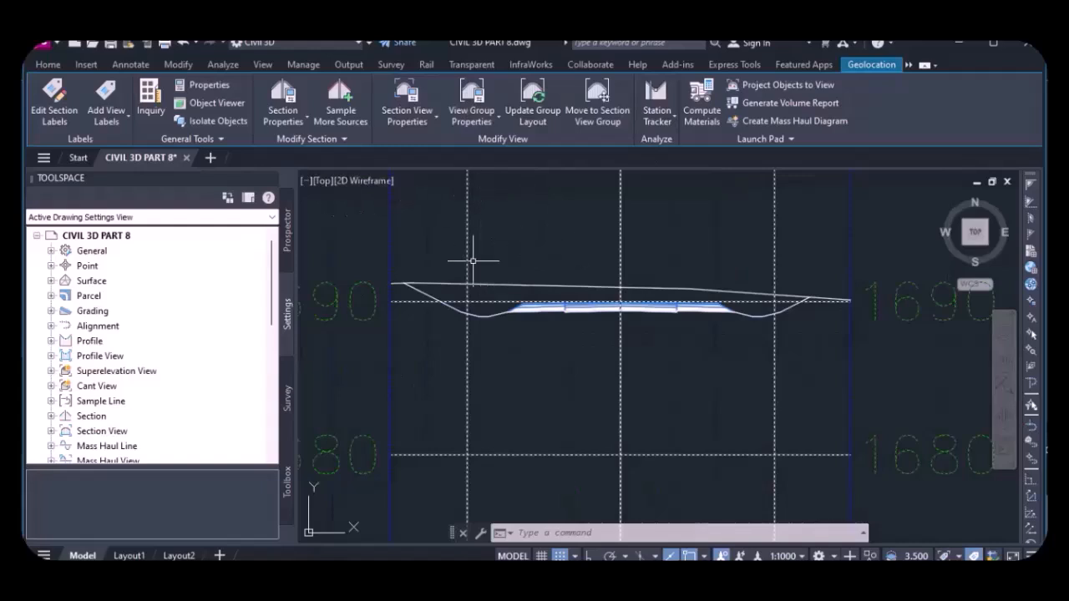
scroll(489, 238, "down", 3)
scroll(500, 257, "up", 3)
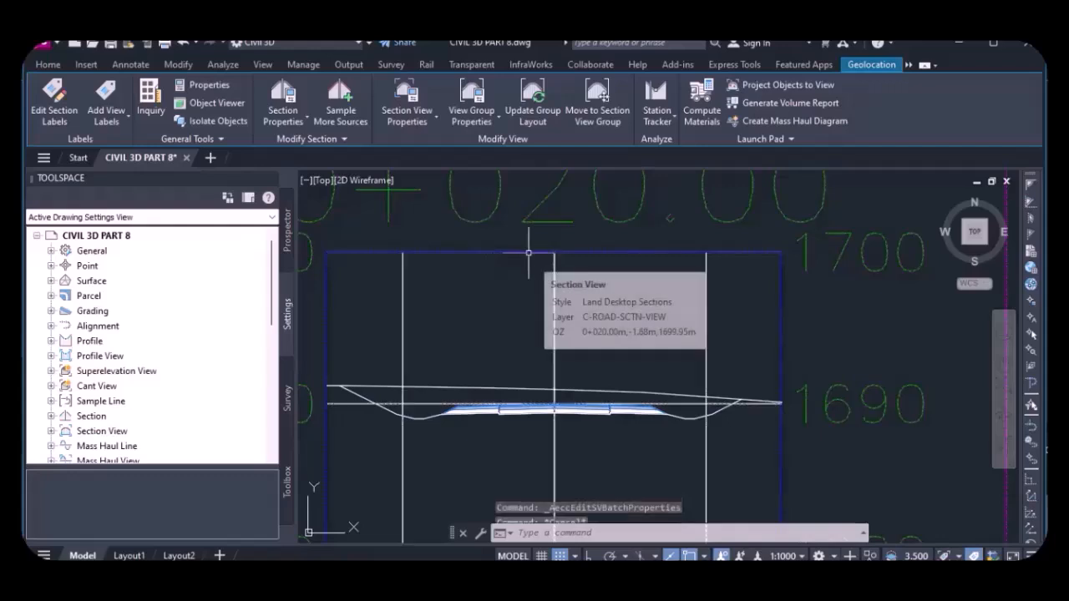
key("Escape")
left_click(533, 252)
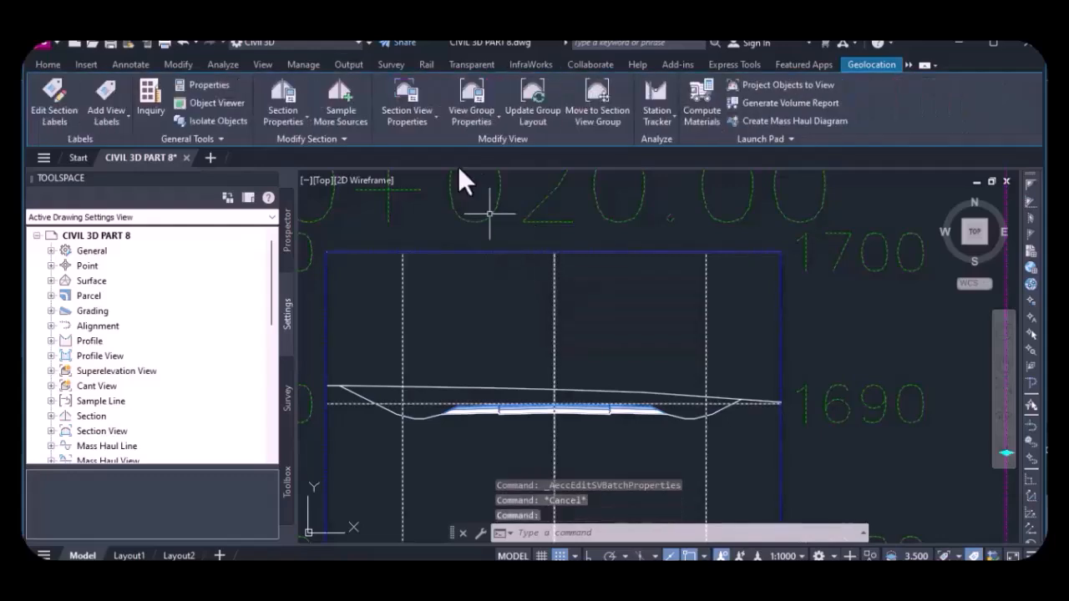
left_click(486, 109)
left_click(497, 147)
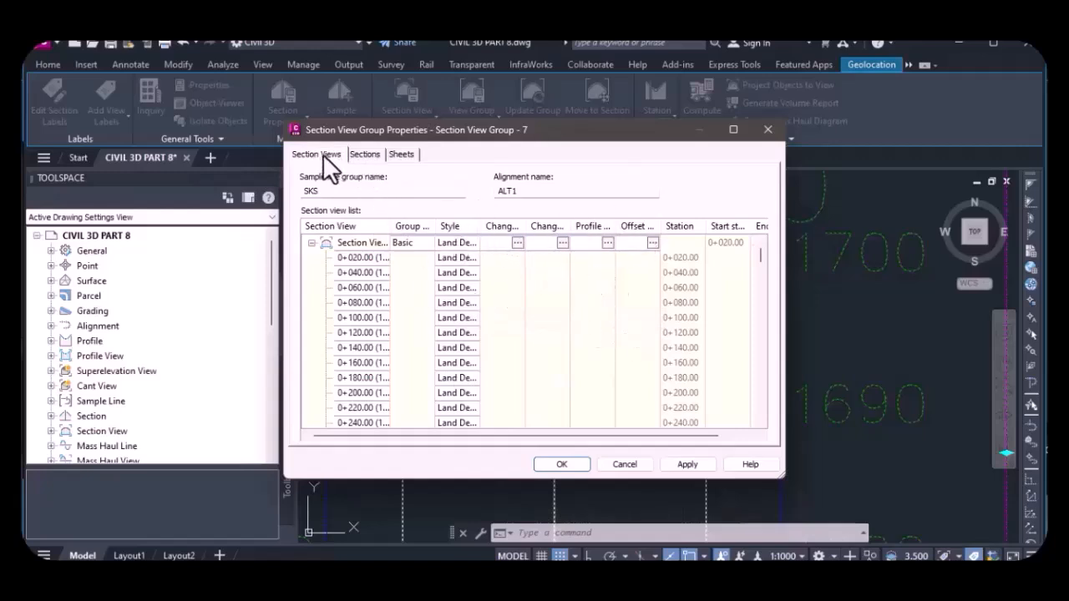
left_click(365, 155)
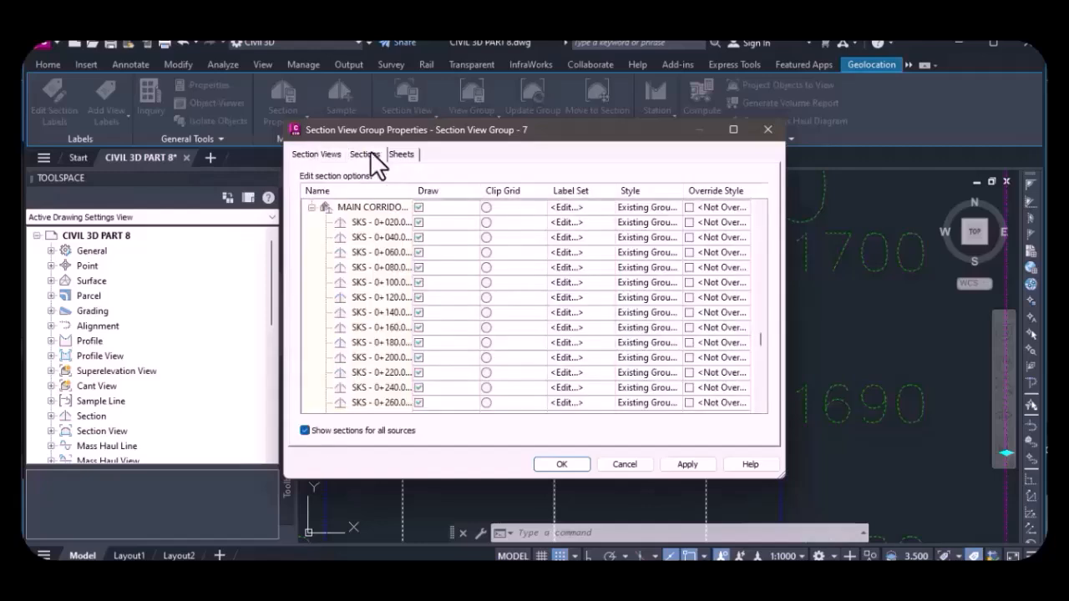
left_click(589, 209)
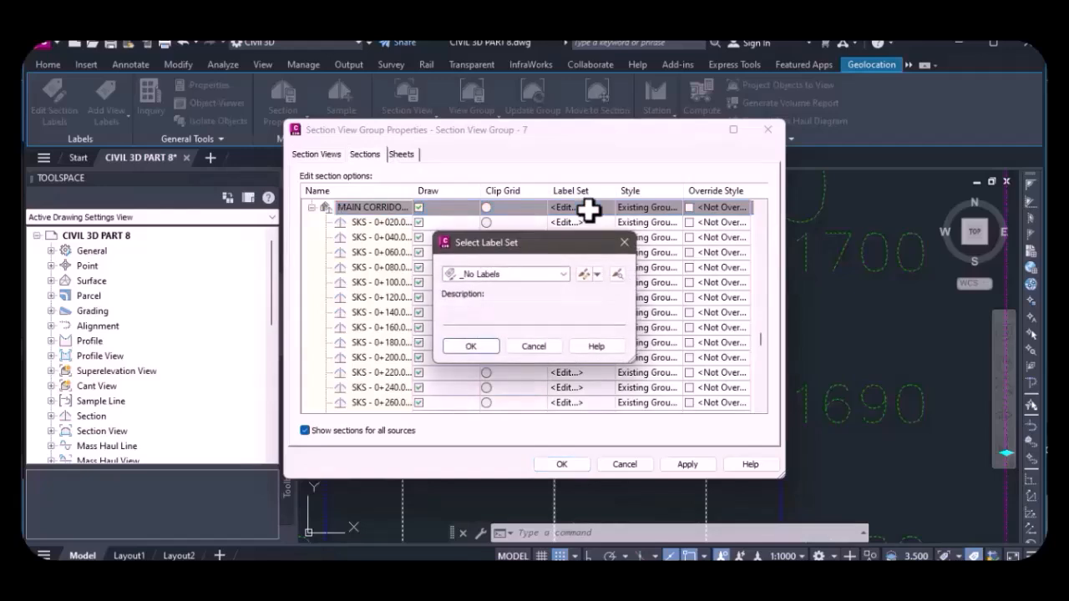
left_click(527, 275)
left_click(524, 325)
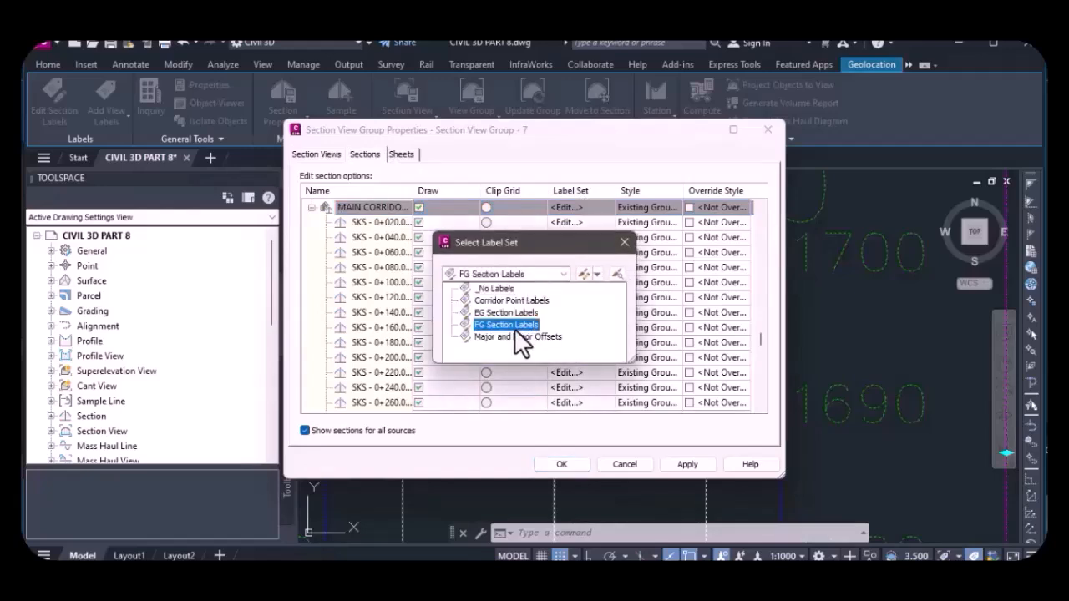
left_click(515, 328)
left_click(470, 345)
Set the section style of all main corridor sections in the group to Finished Ground.
left_click(698, 207)
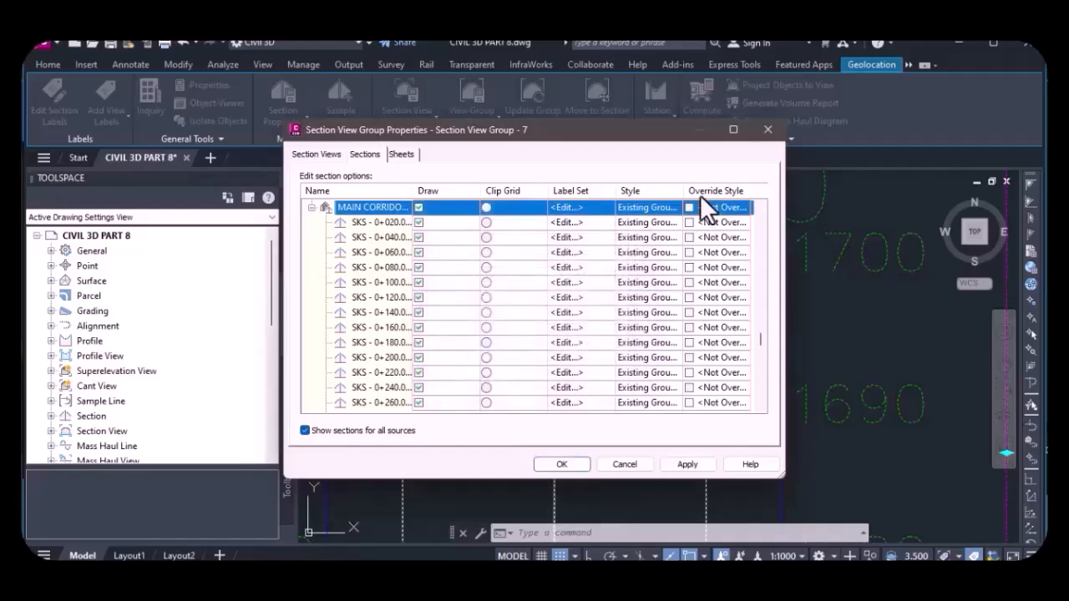
left_click(650, 208)
left_click(511, 276)
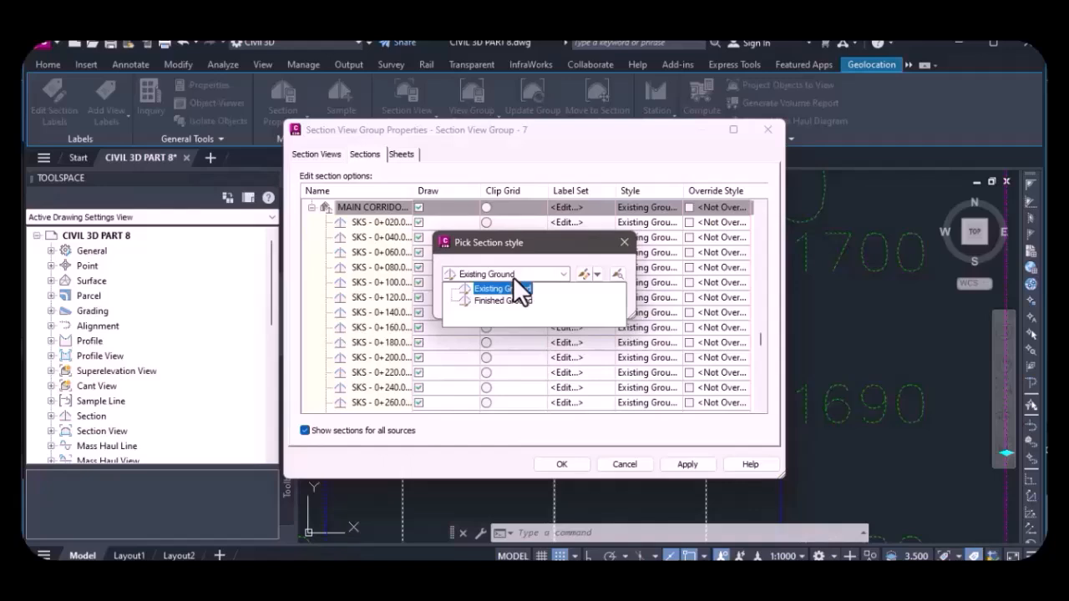
left_click(493, 300)
left_click(472, 299)
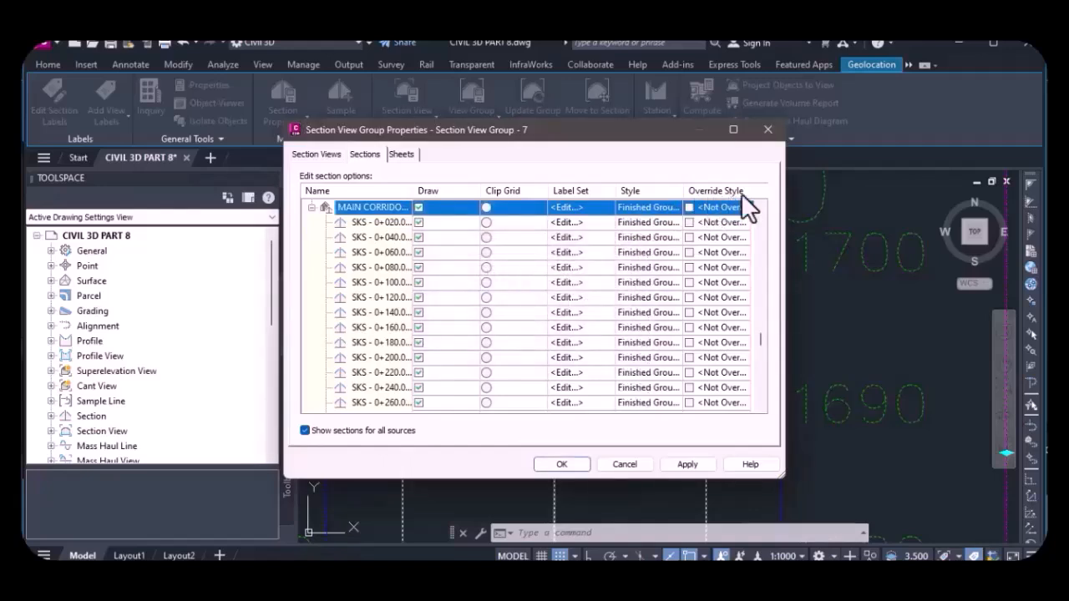
Override the style of all main corridor sections with Finished Ground and apply the section view group changes.
left_click(689, 207)
left_click(513, 275)
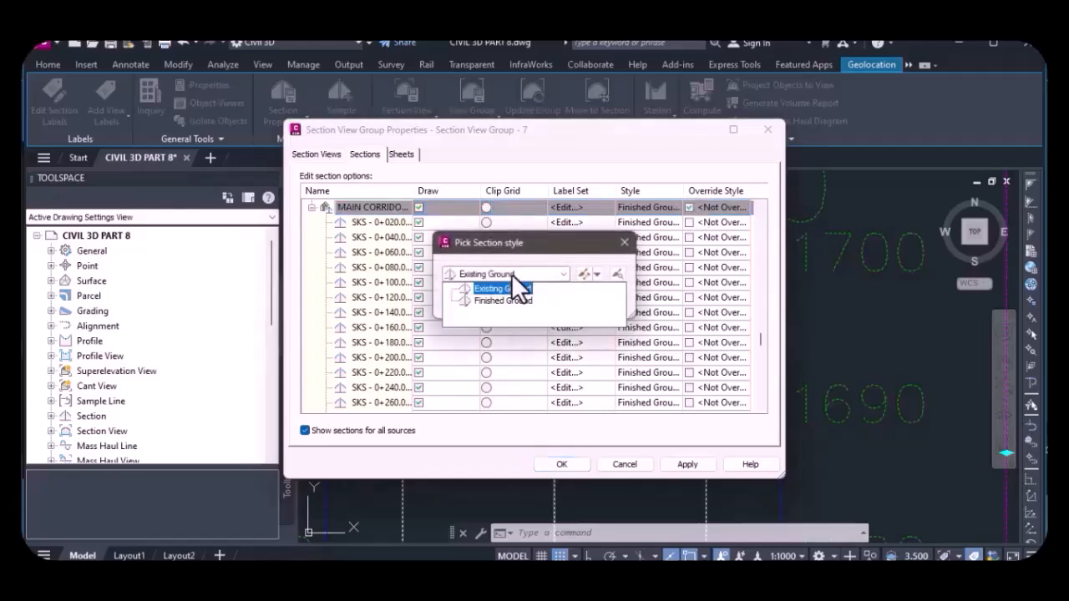
left_click(493, 301)
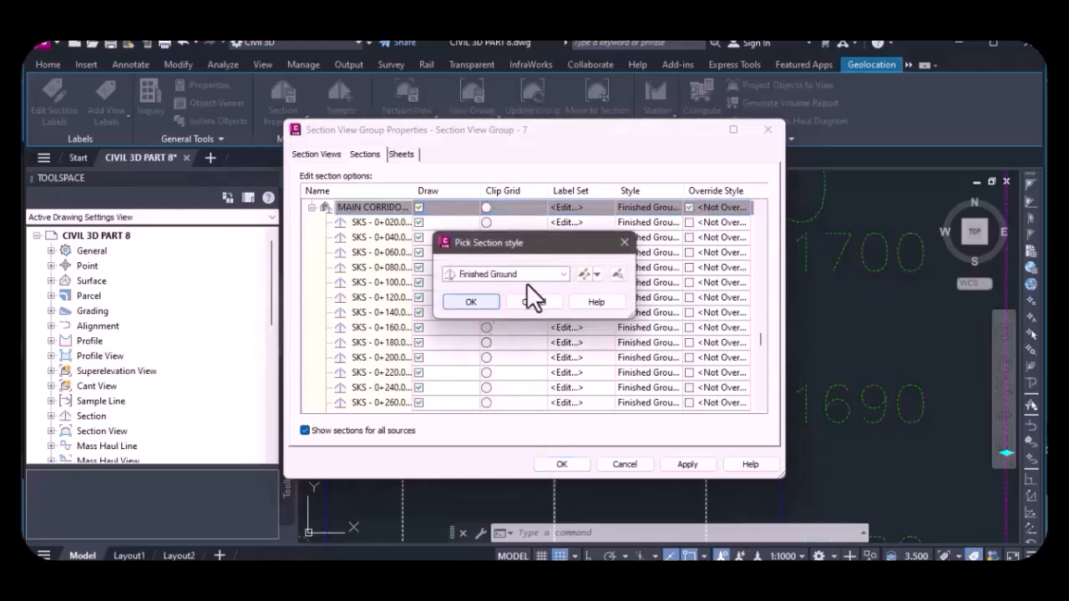
left_click(473, 302)
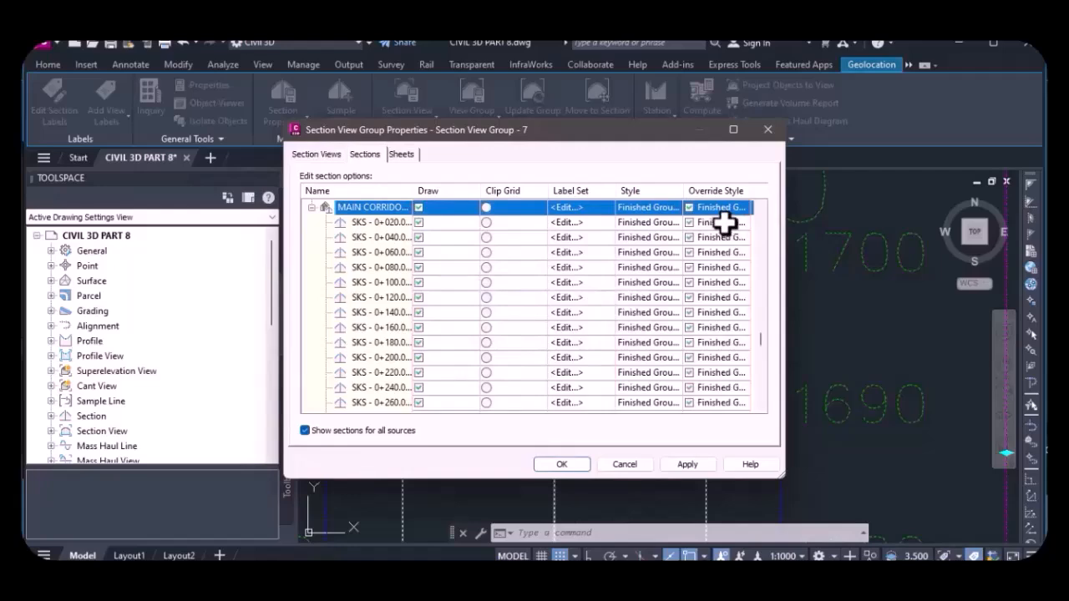
left_click_drag(632, 130, 334, 144)
left_click(390, 478)
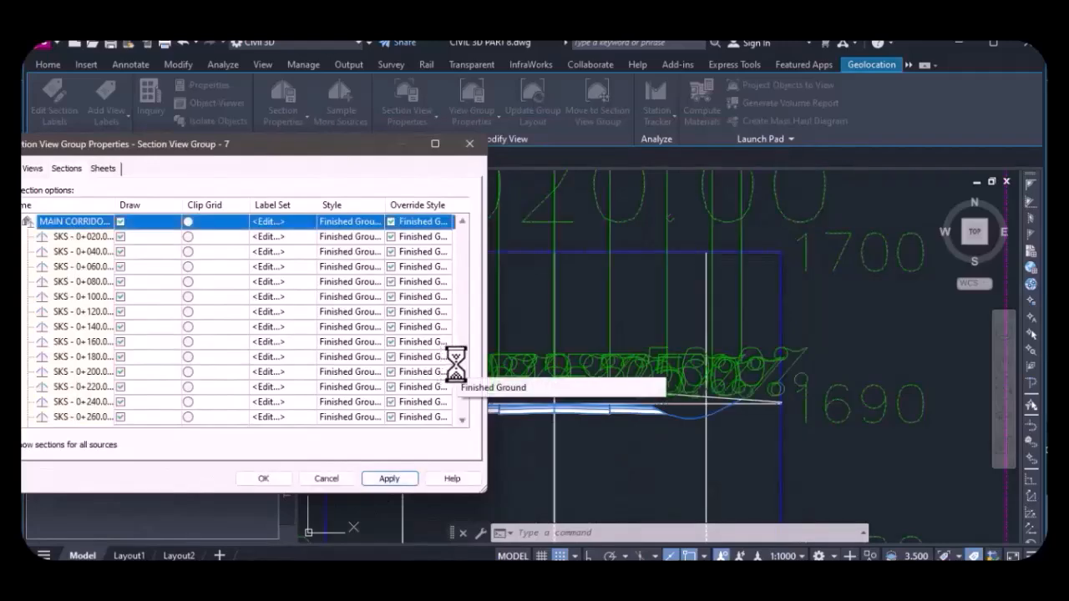
left_click(262, 479)
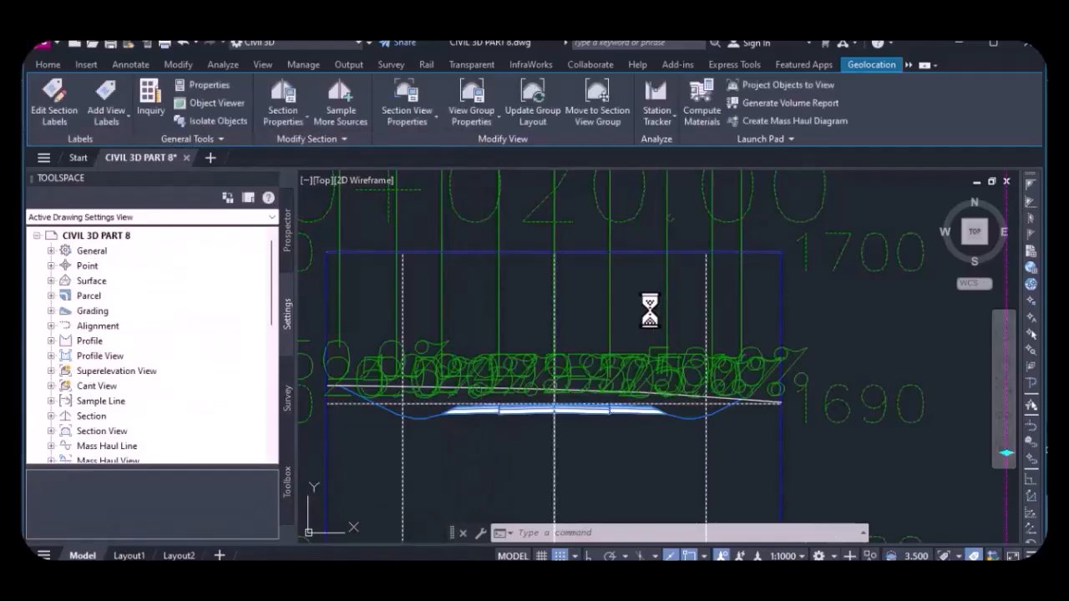
Check the crowded labels around station 0+240.00 and reduce the annotation scale through 1:250 and 1:150 to 1:100.
scroll(650, 322, "down", 8)
scroll(711, 310, "up", 8)
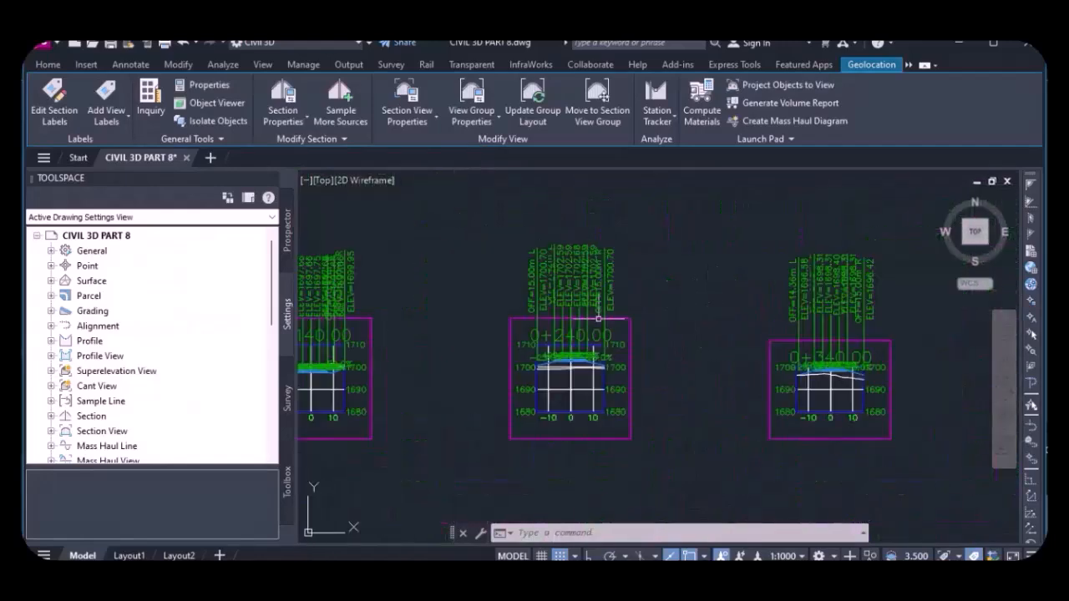
scroll(546, 321, "up", 4)
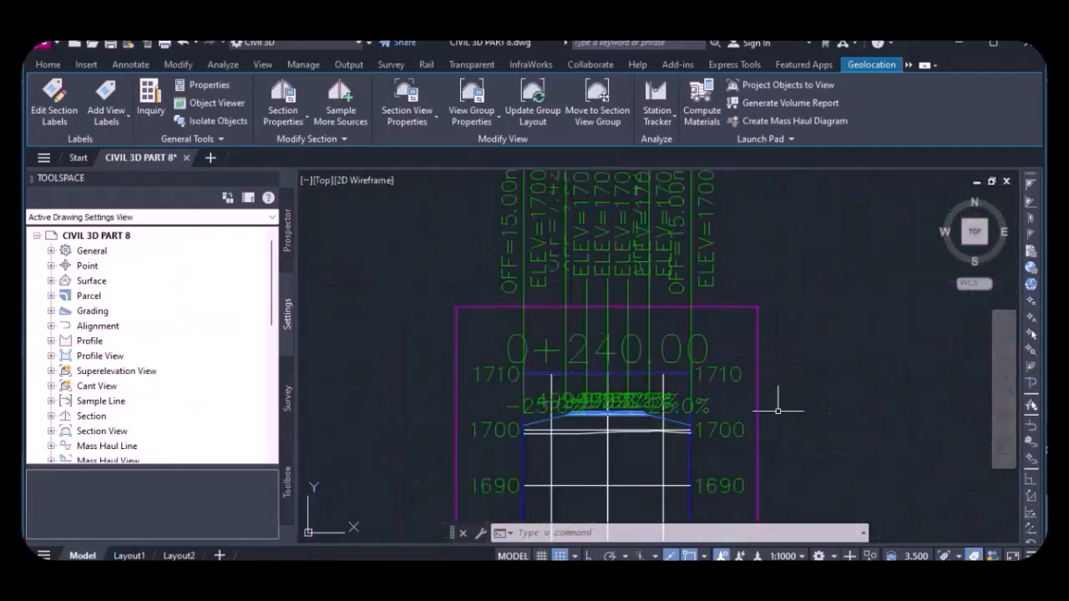
scroll(634, 223, "up", 2)
scroll(626, 242, "down", 6)
scroll(632, 320, "up", 5)
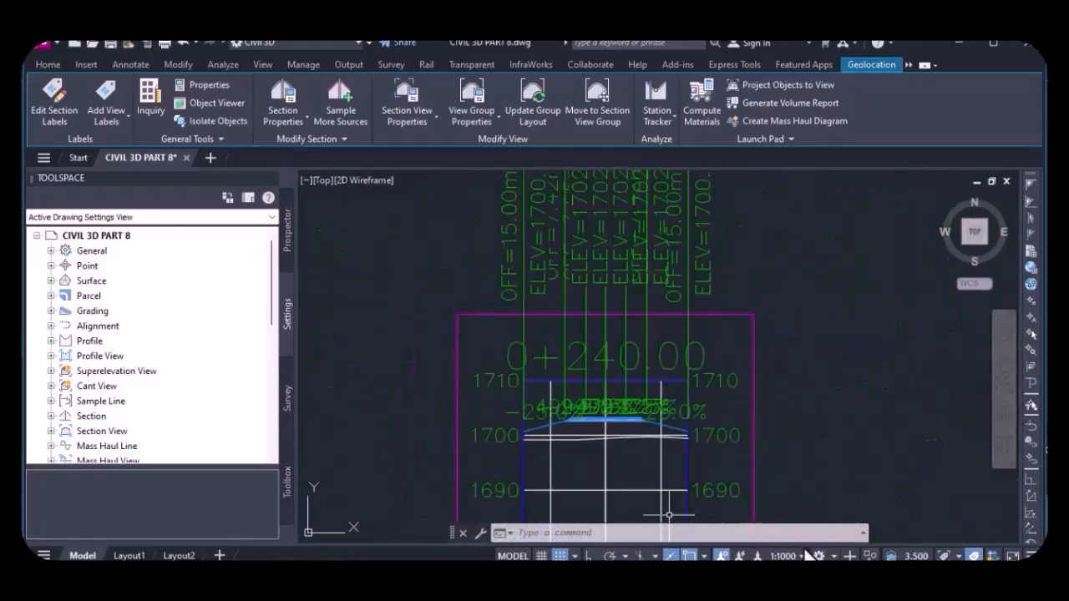
left_click(785, 555)
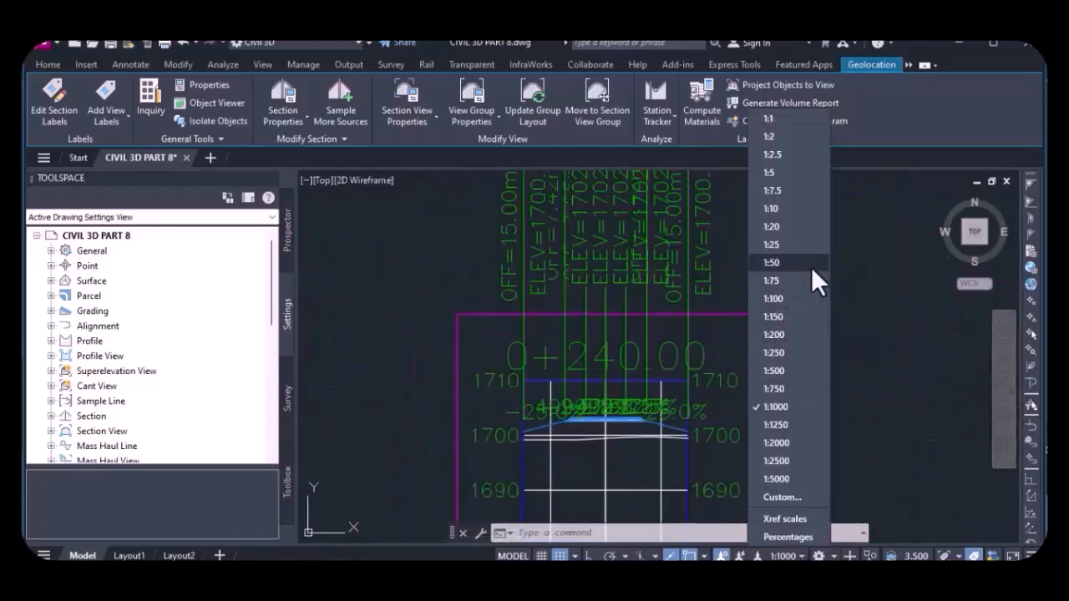
left_click(784, 389)
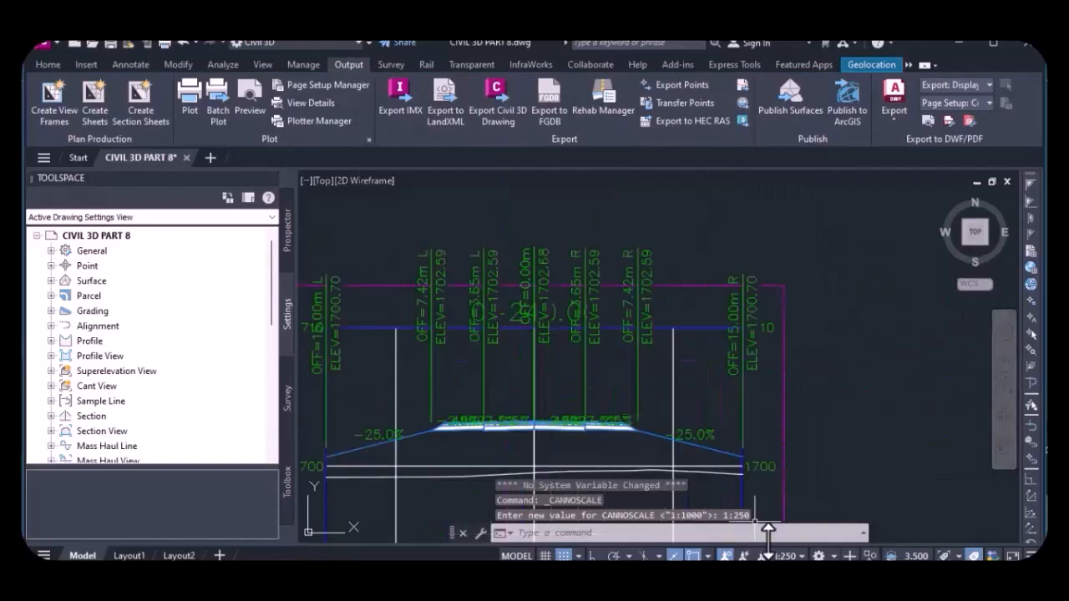
left_click(789, 556)
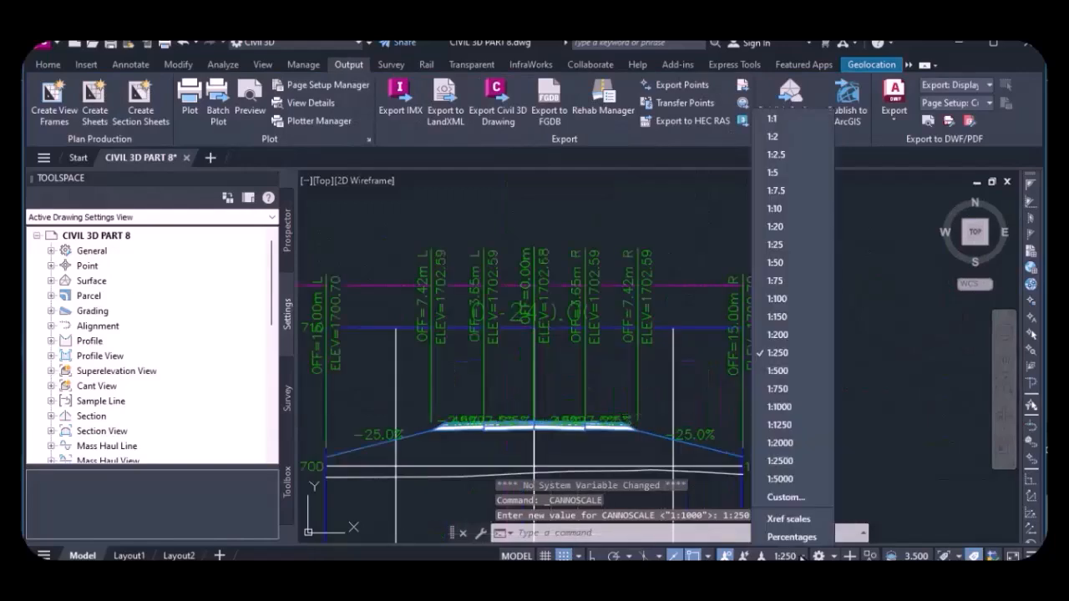
left_click(789, 317)
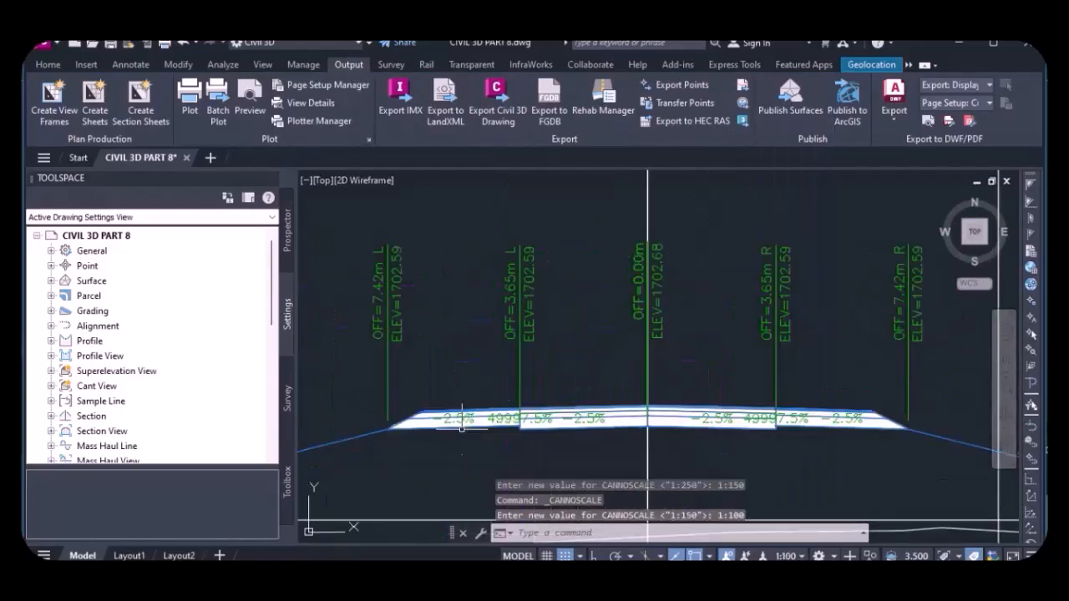
Examine the offset, elevation and slope labels on individual section views, from station 0+240.00 to station 0+340.00, at annotation scale 1:100.
scroll(701, 319, "down", 1)
scroll(700, 319, "down", 2)
scroll(663, 354, "up", 3)
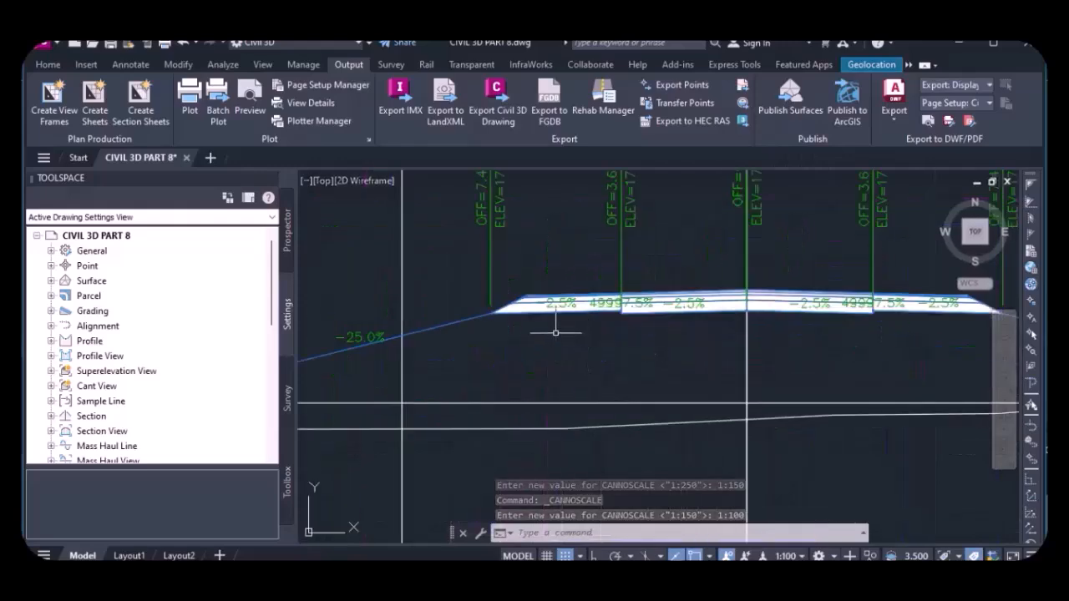
scroll(556, 330, "down", 2)
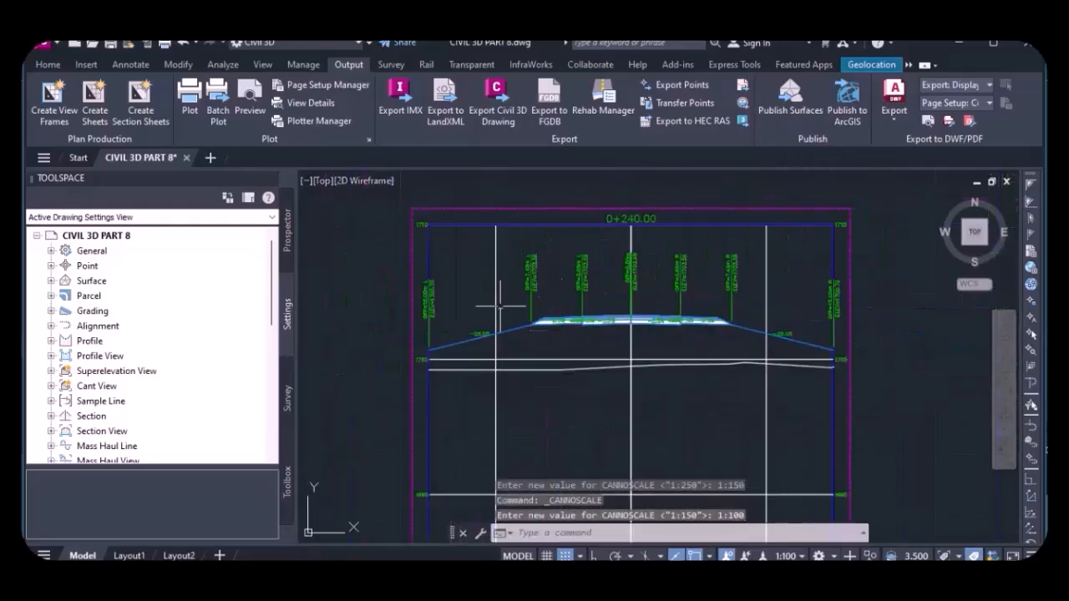
scroll(513, 288, "down", 2)
scroll(585, 293, "up", 2)
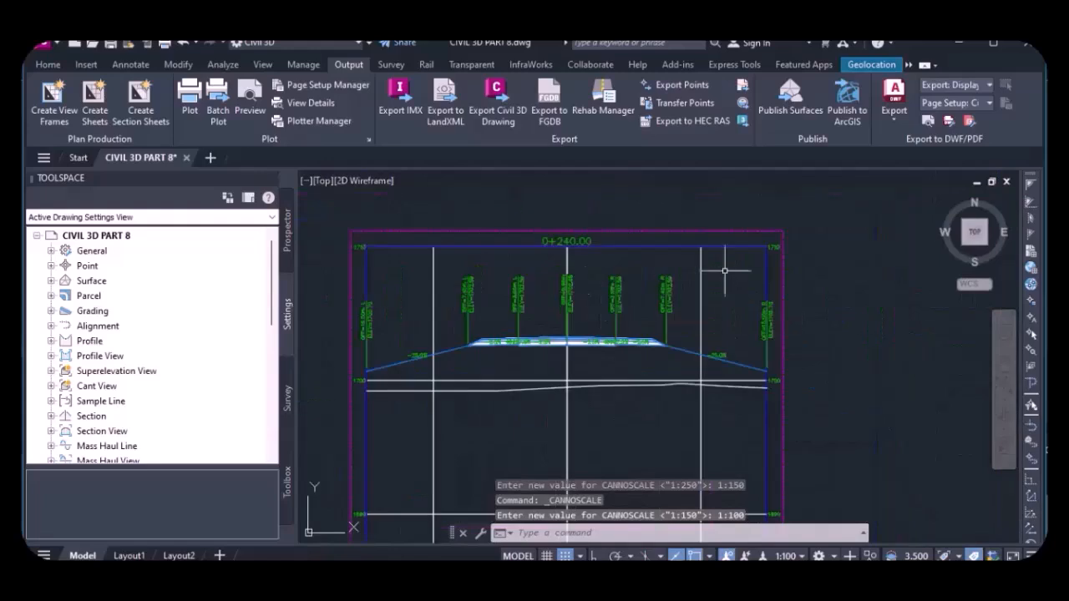
scroll(513, 236, "down", 3)
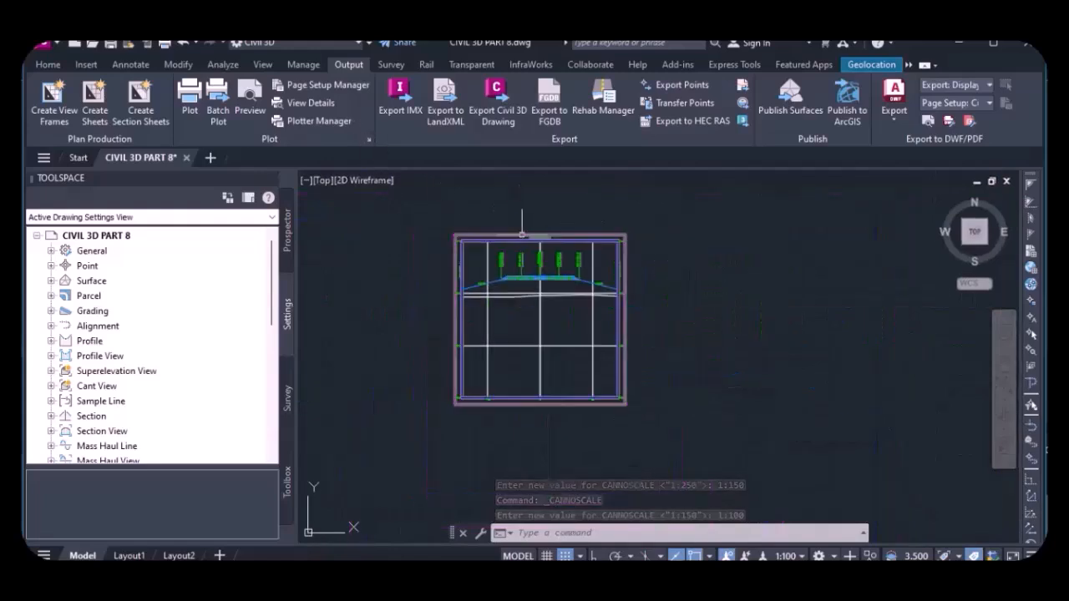
scroll(755, 280, "up", 5)
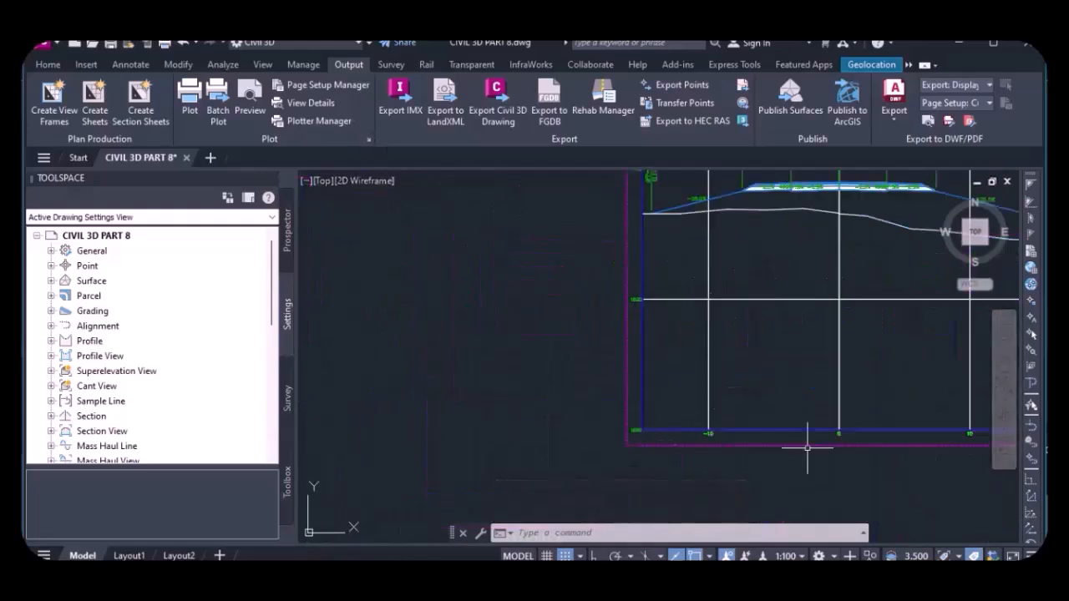
scroll(700, 352, "down", 2)
scroll(437, 267, "down", 1)
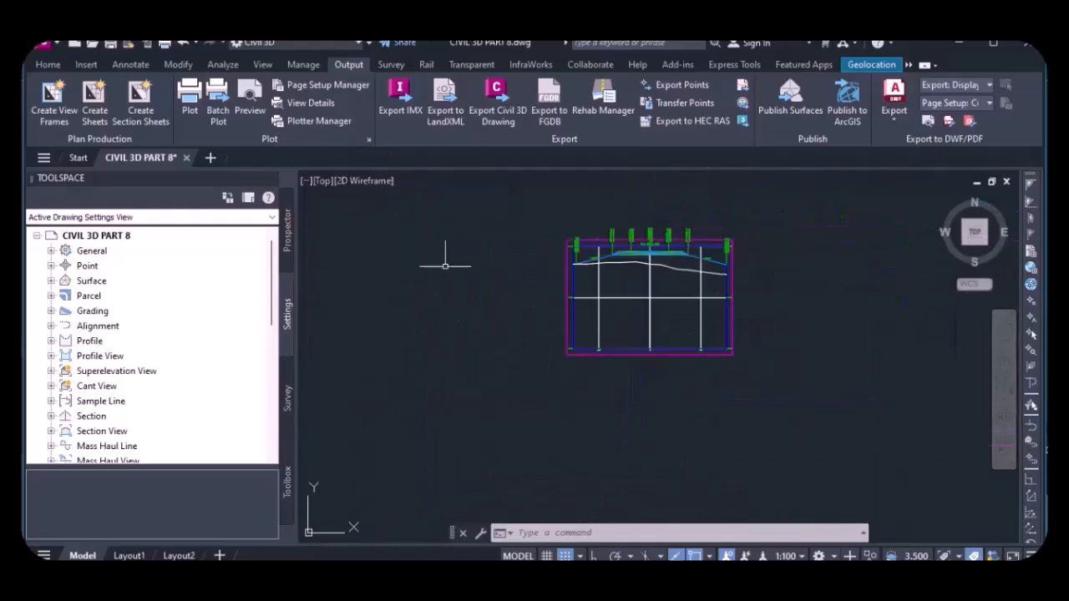
scroll(437, 268, "up", 2)
scroll(384, 190, "down", 1)
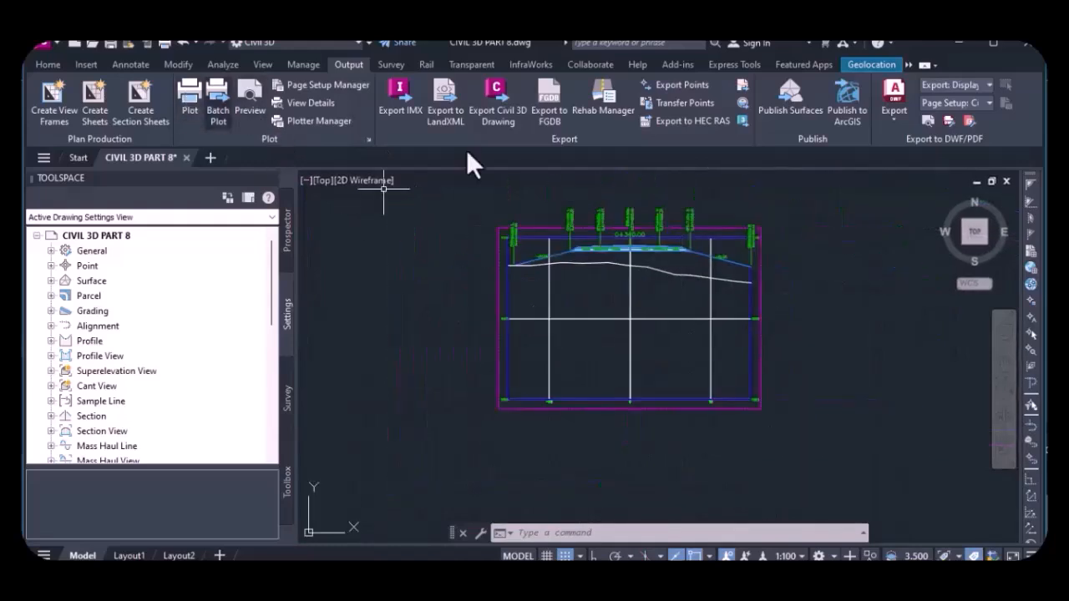
Start a model plot with paper size ISO A3 (297.00 x 420.00 MM) and Microsoft Print to PDF as the plotter.
left_click(189, 99)
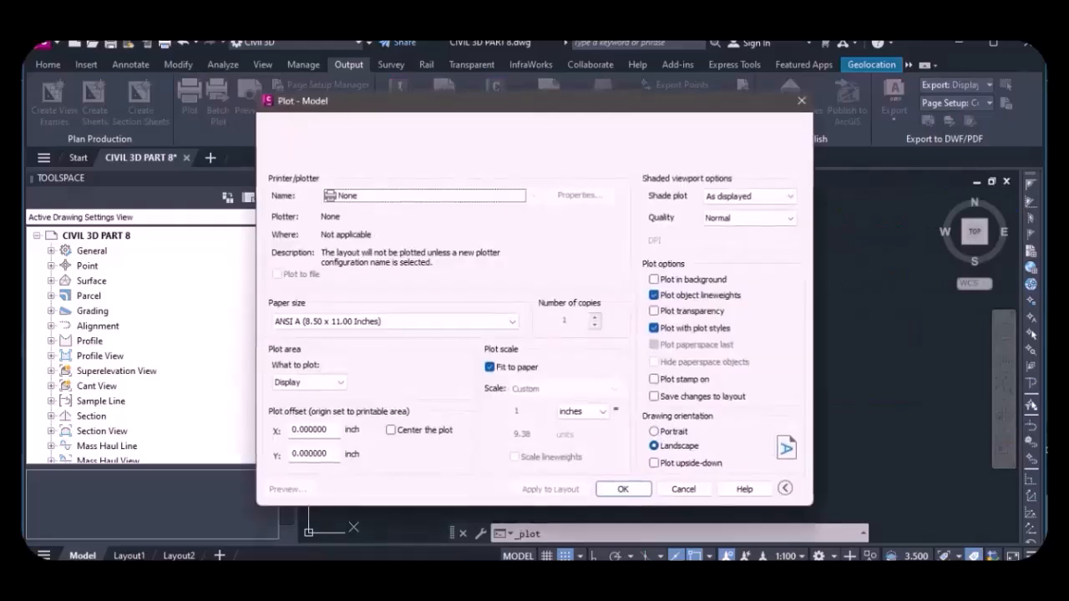
left_click(410, 321)
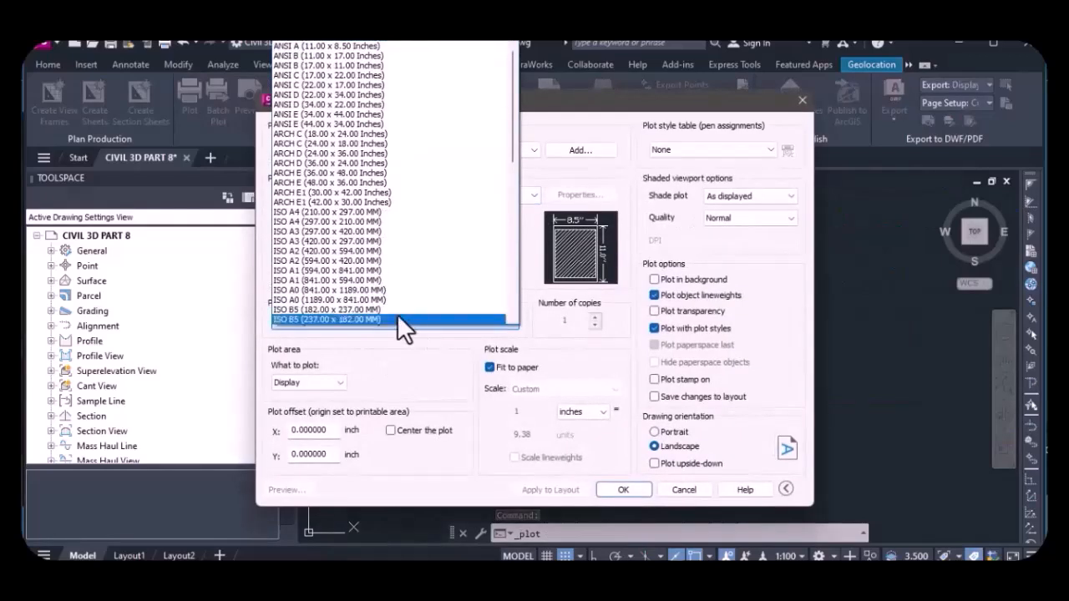
left_click(338, 232)
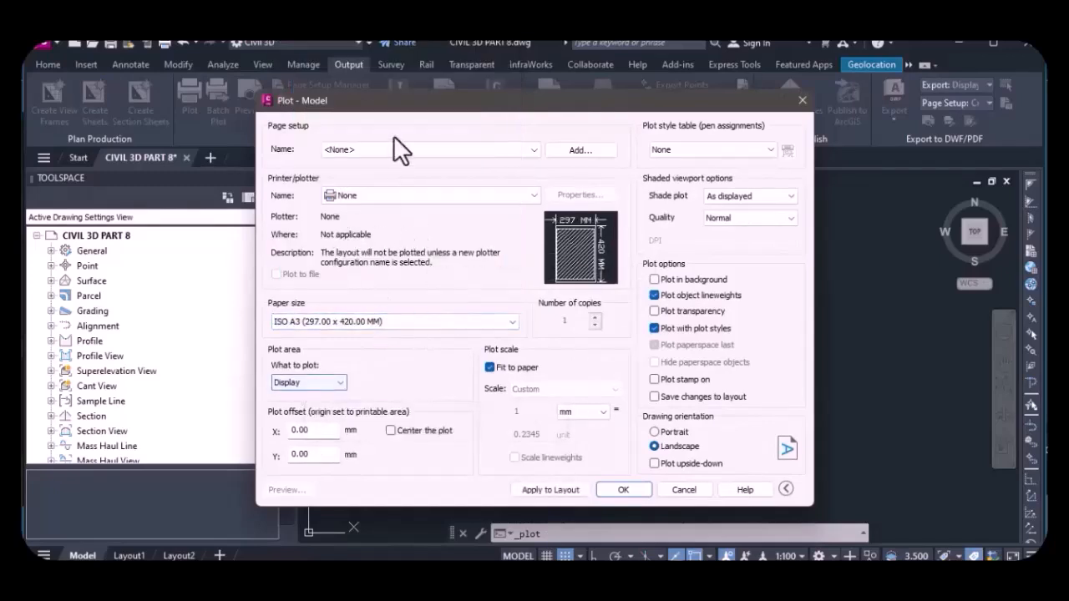
left_click(400, 200)
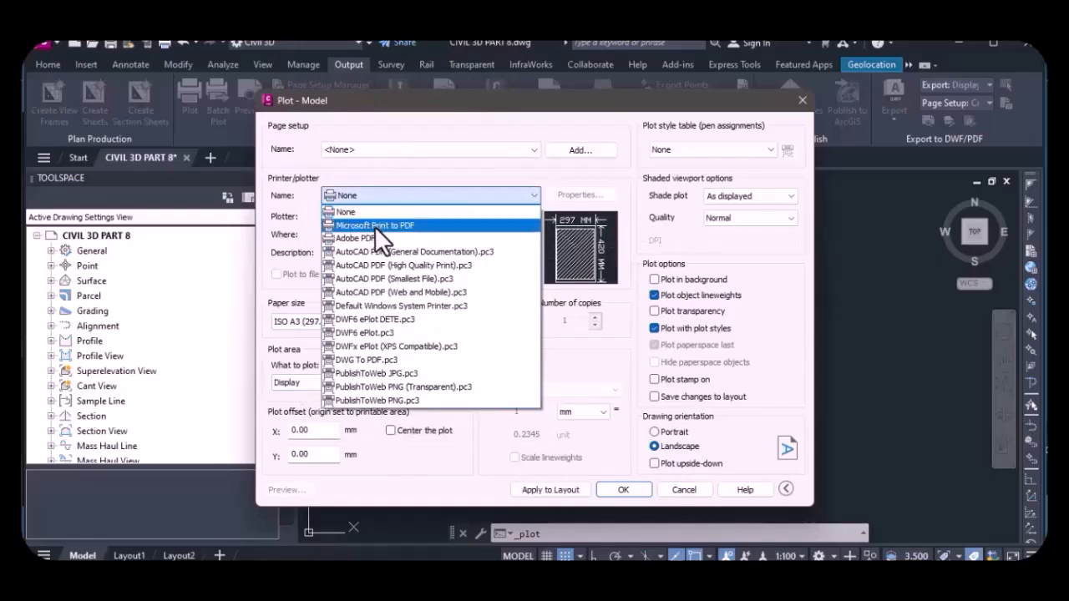
left_click(378, 223)
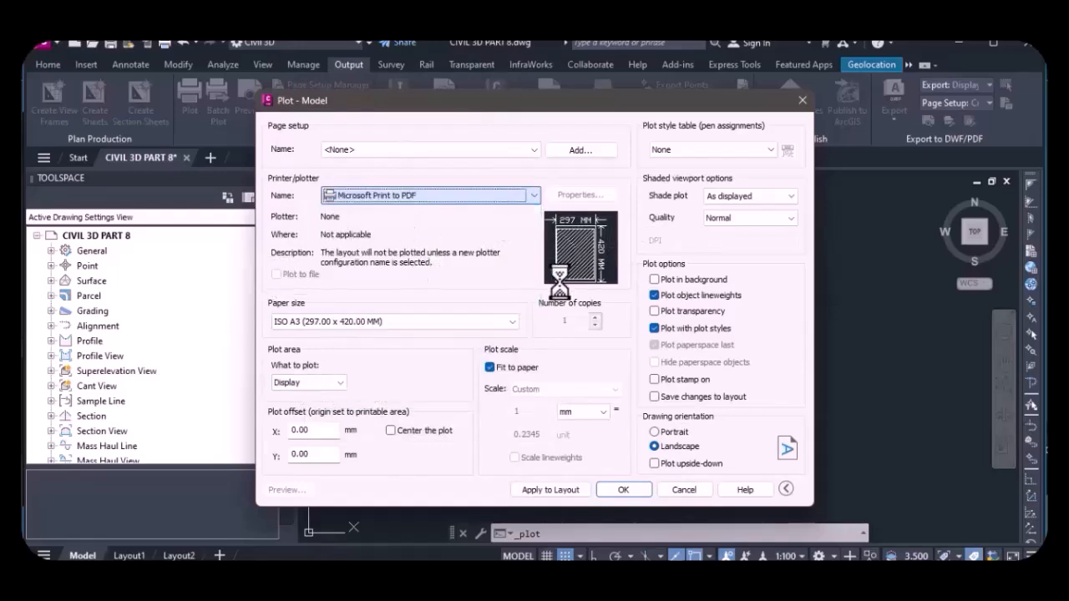
Set the plot area to a window framing the section view at station 0+340.00.
left_click(302, 383)
left_click(298, 425)
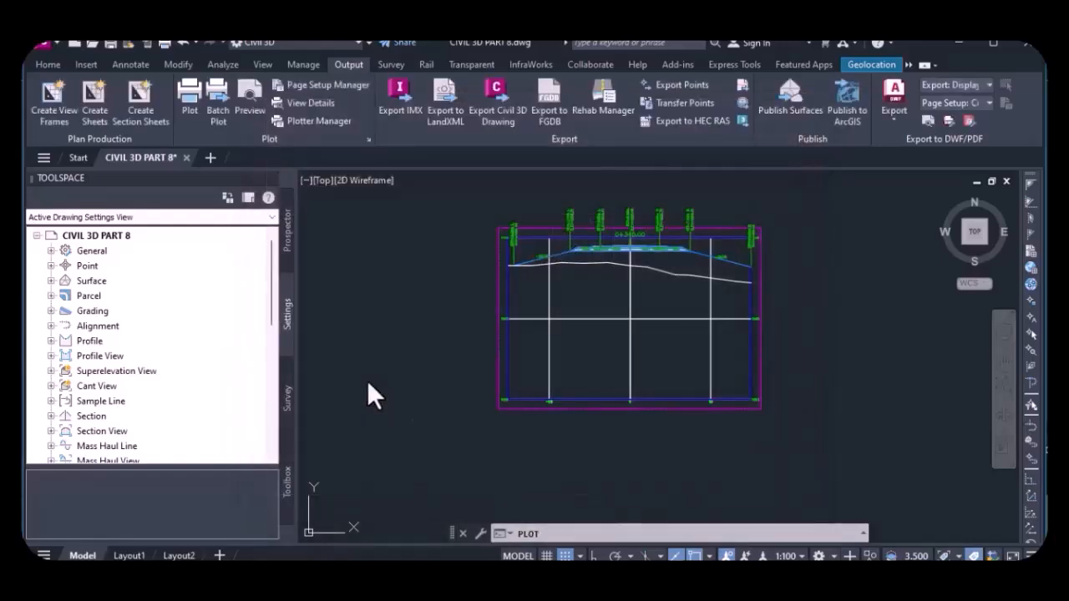
left_click(494, 224)
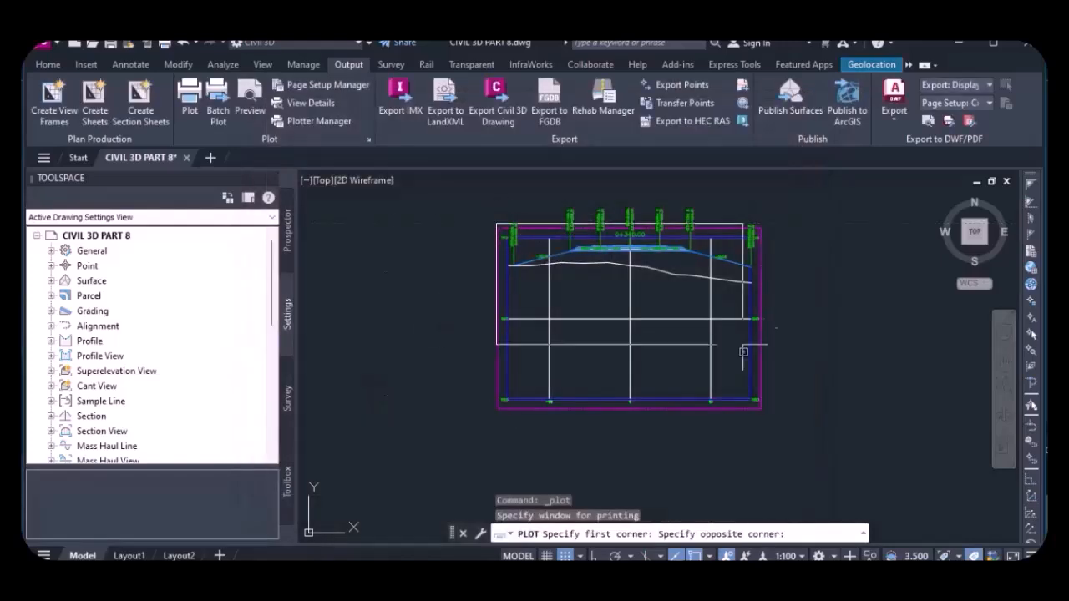
left_click(761, 407)
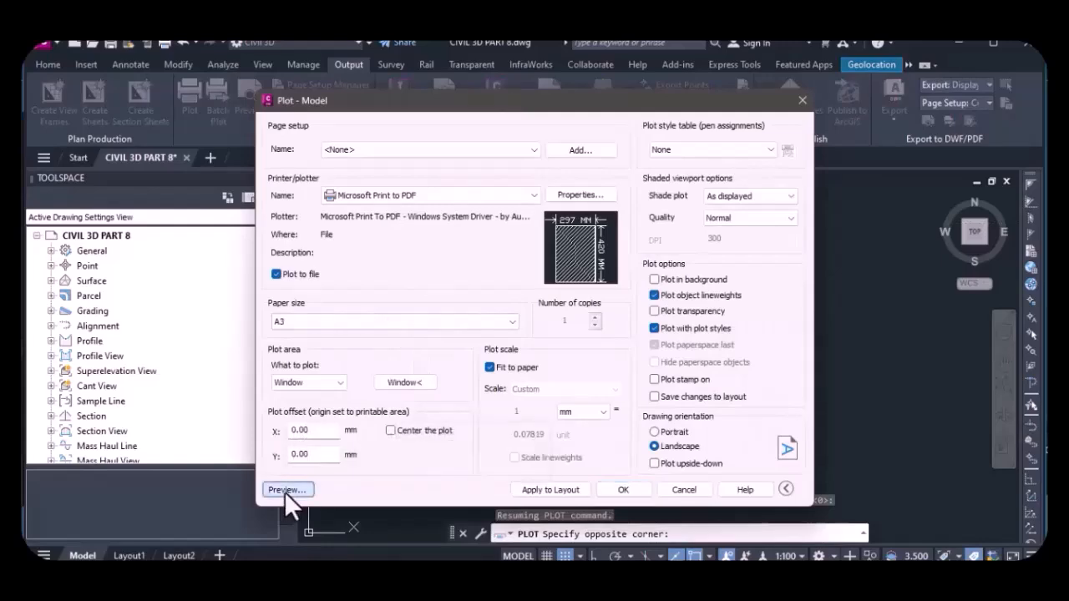
Preview the plot of the 0+340.00 section, inspect its labels and borders up close, and close the Plot dialog without plotting.
left_click(282, 489)
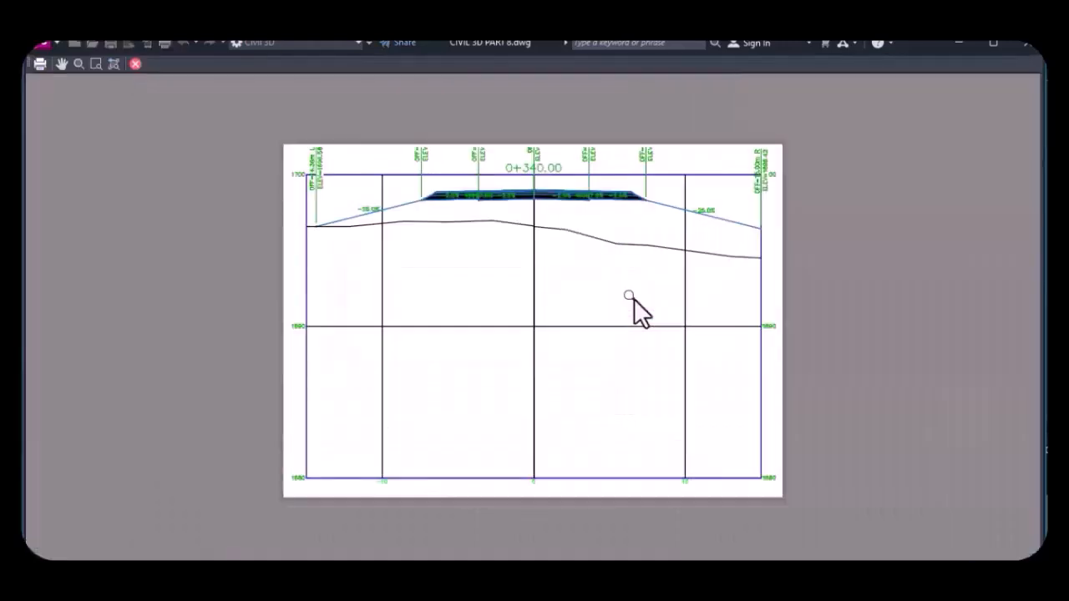
scroll(551, 177, "up", 5)
scroll(799, 269, "down", 5)
scroll(599, 241, "up", 4)
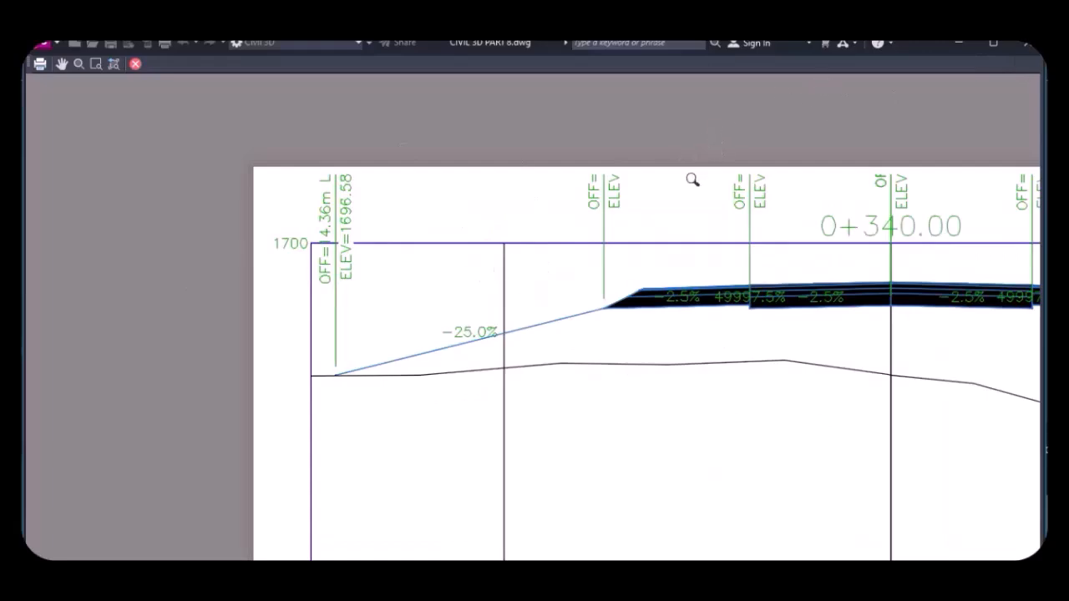
key("Escape")
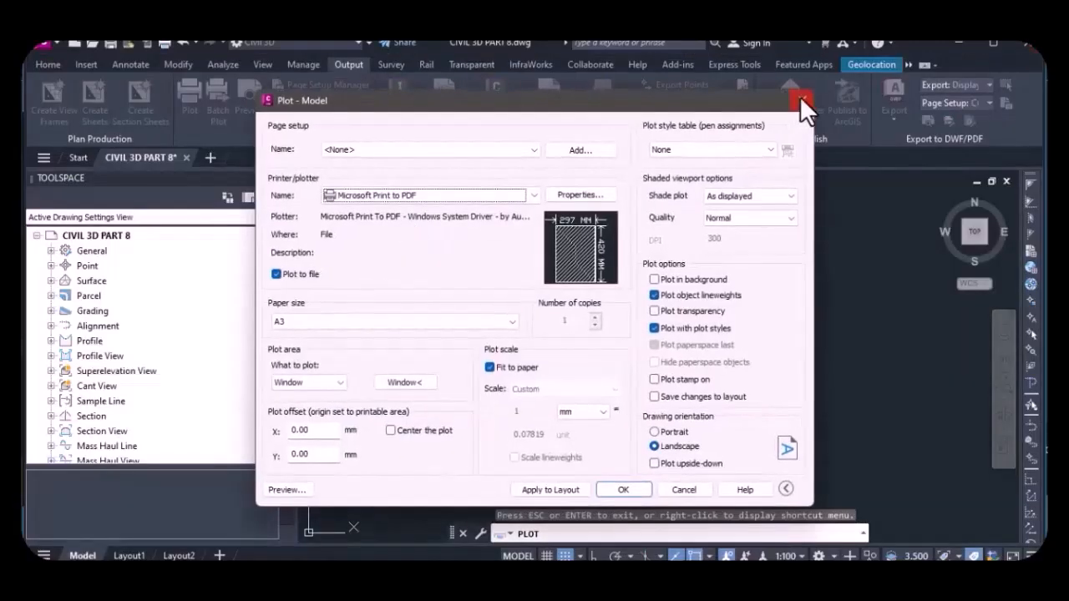
left_click(801, 99)
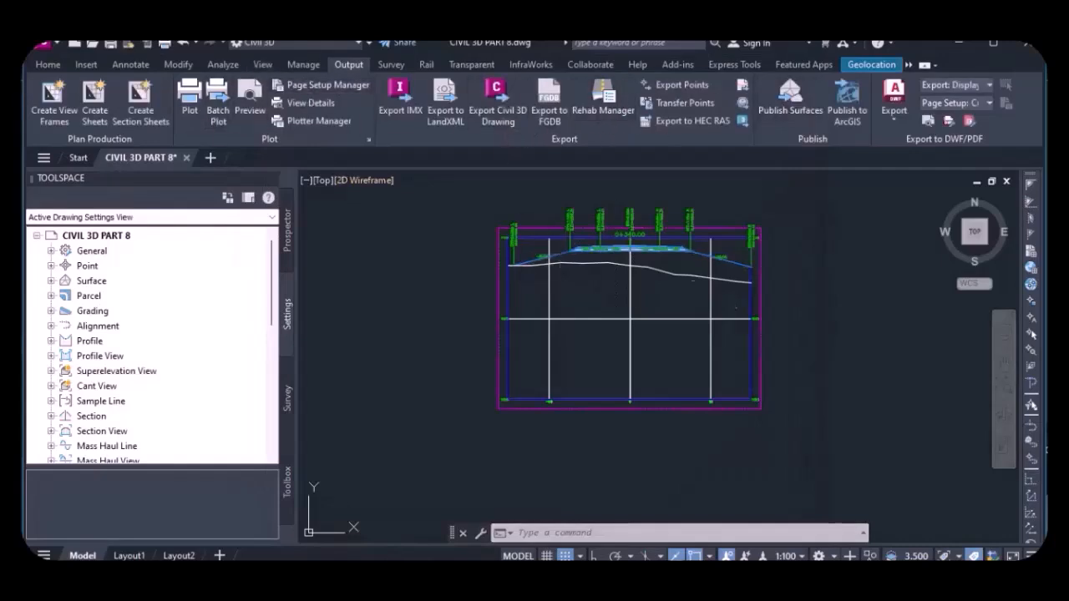
Examine the section labels at station 0+340.00 and the overall arrangement of the section views on their sheets.
scroll(625, 312, "up", 3)
scroll(626, 312, "down", 1)
scroll(536, 256, "up", 4)
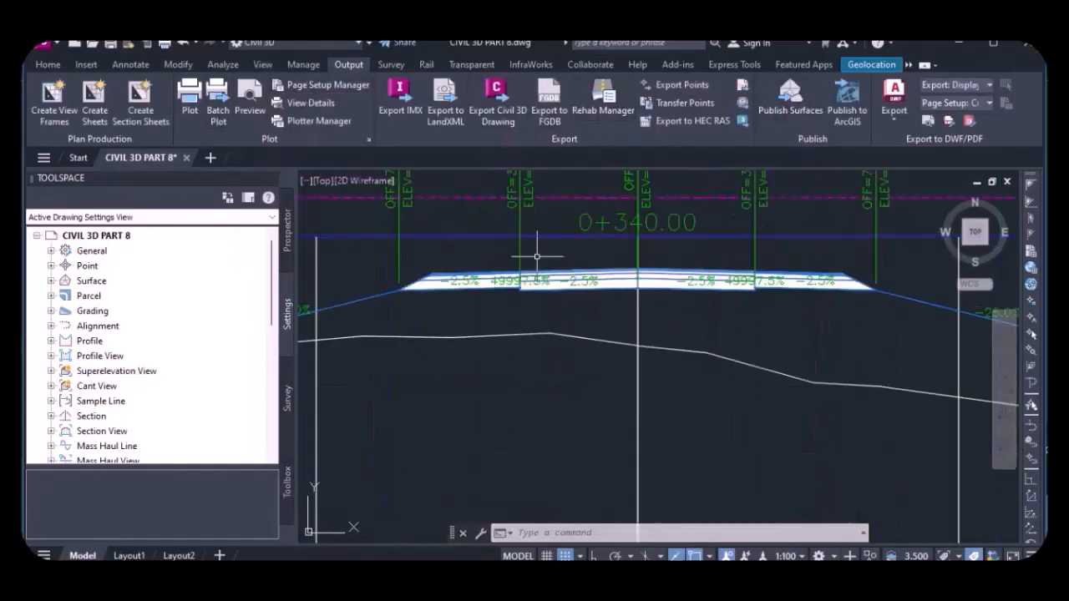
scroll(443, 276, "down", 6)
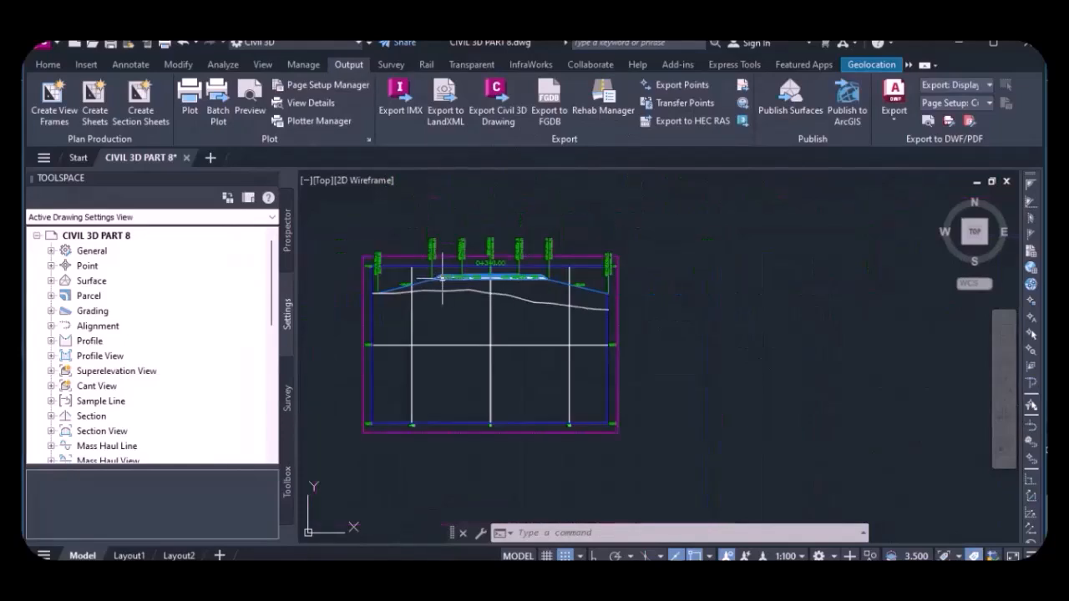
scroll(443, 277, "down", 5)
scroll(442, 275, "down", 8)
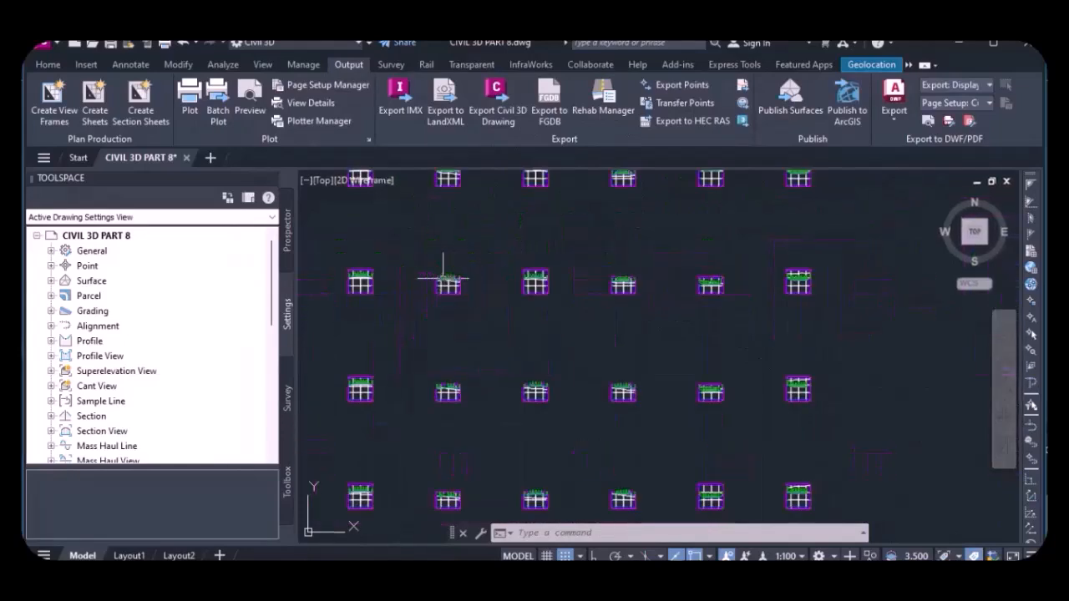
scroll(578, 276, "up", 3)
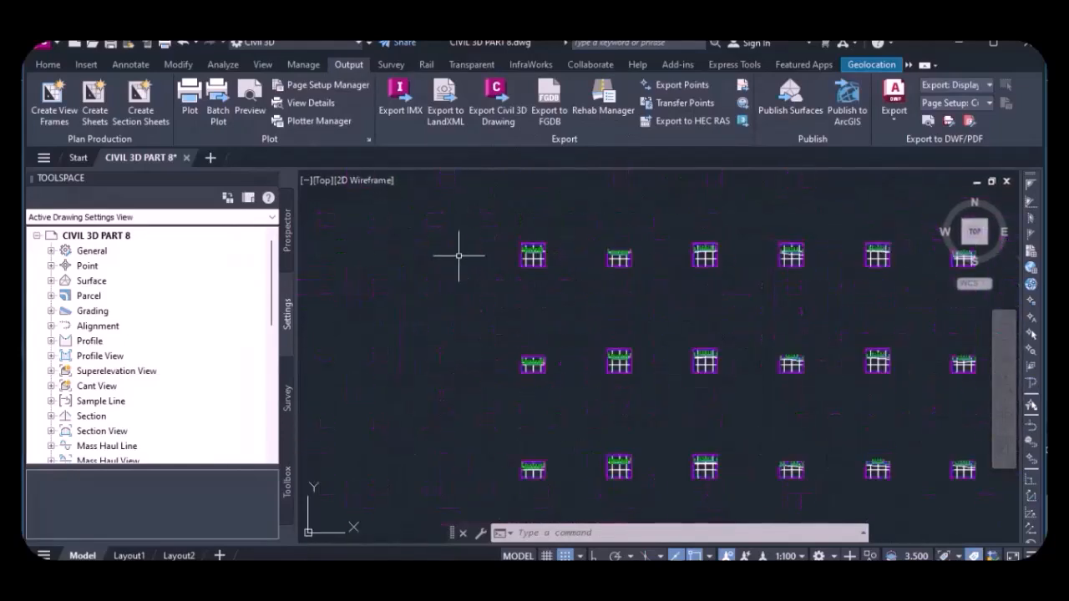
scroll(532, 235, "down", 3)
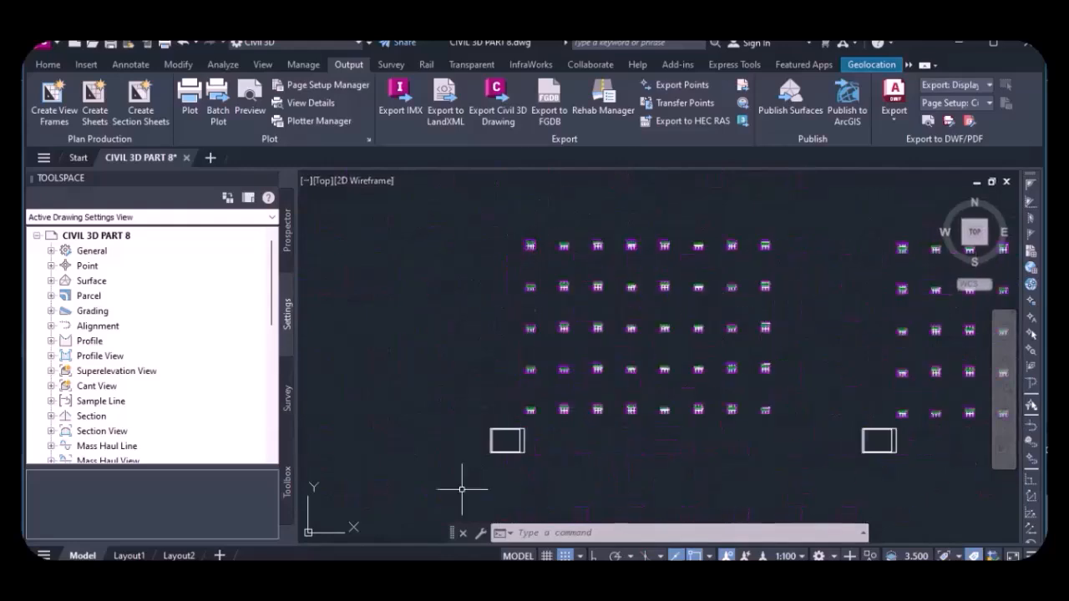
scroll(461, 437, "up", 3)
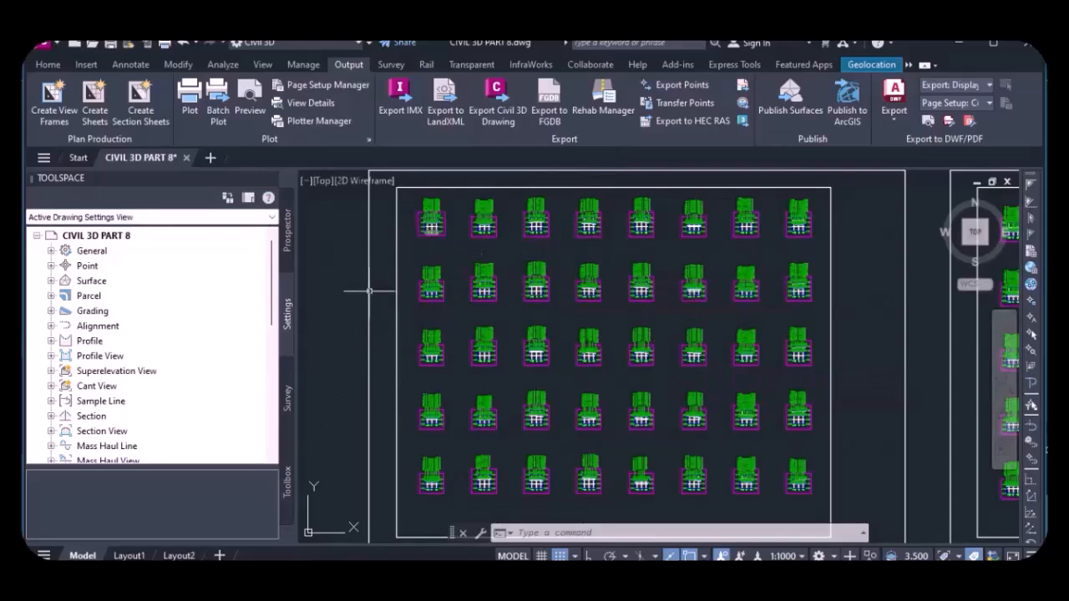
scroll(380, 314, "down", 3)
scroll(413, 275, "up", 3)
scroll(409, 284, "down", 3)
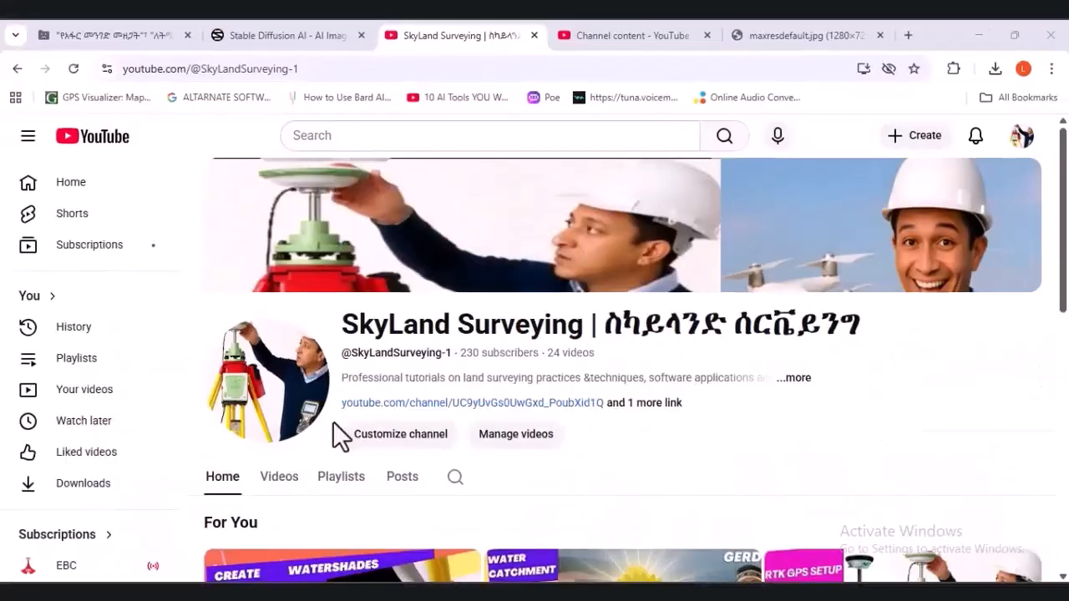
scroll(332, 421, "down", 3)
scroll(333, 425, "up", 1)
left_click(1032, 475)
scroll(811, 506, "down", 8)
scroll(811, 506, "up", 8)
left_click(1032, 475)
left_click(1032, 475)
scroll(963, 521, "down", 1)
left_click(1038, 444)
scroll(966, 546, "up", 1)
scroll(1042, 521, "down", 1)
scroll(1037, 429, "up", 1)
scroll(1037, 429, "down", 1)
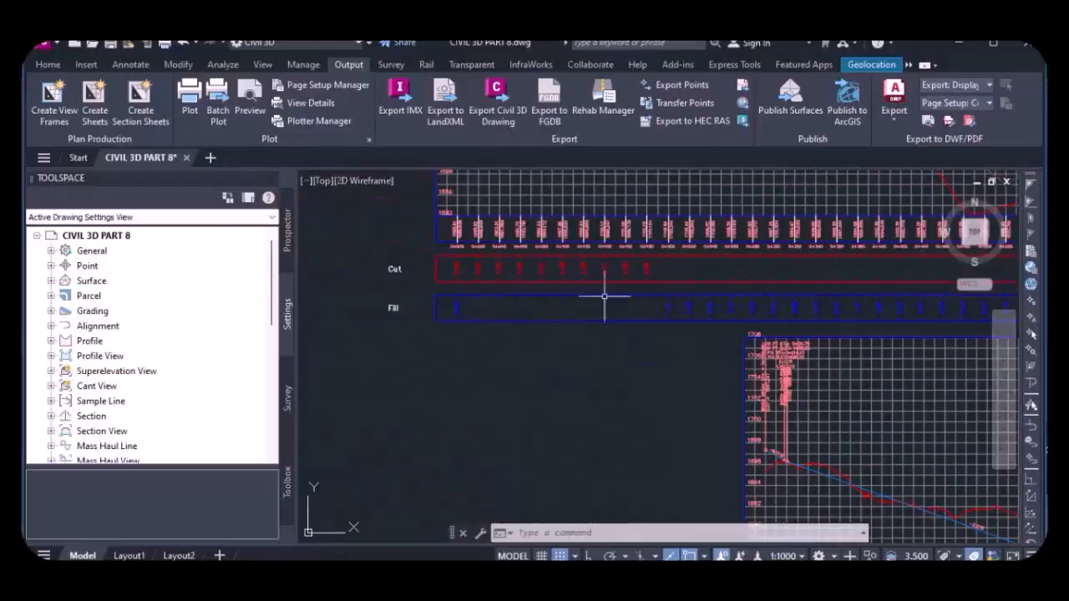
Examine the Cut and Fill bands beneath the main profile view and their position relative to the smaller profile view.
scroll(470, 275, "up", 2)
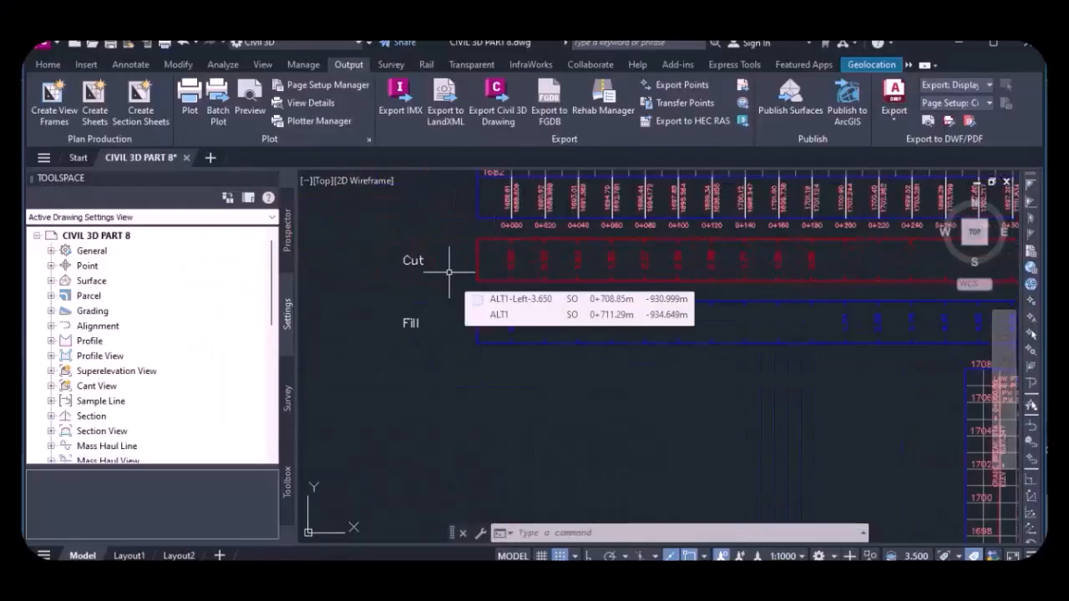
scroll(459, 350, "down", 2)
scroll(439, 370, "down", 2)
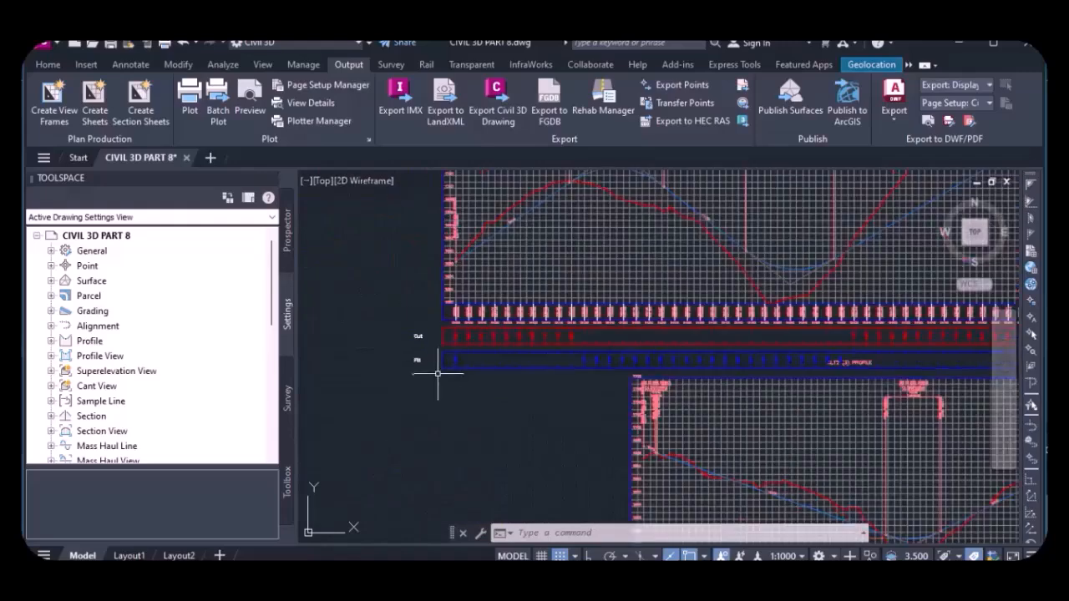
scroll(597, 244, "up", 1)
scroll(450, 330, "down", 2)
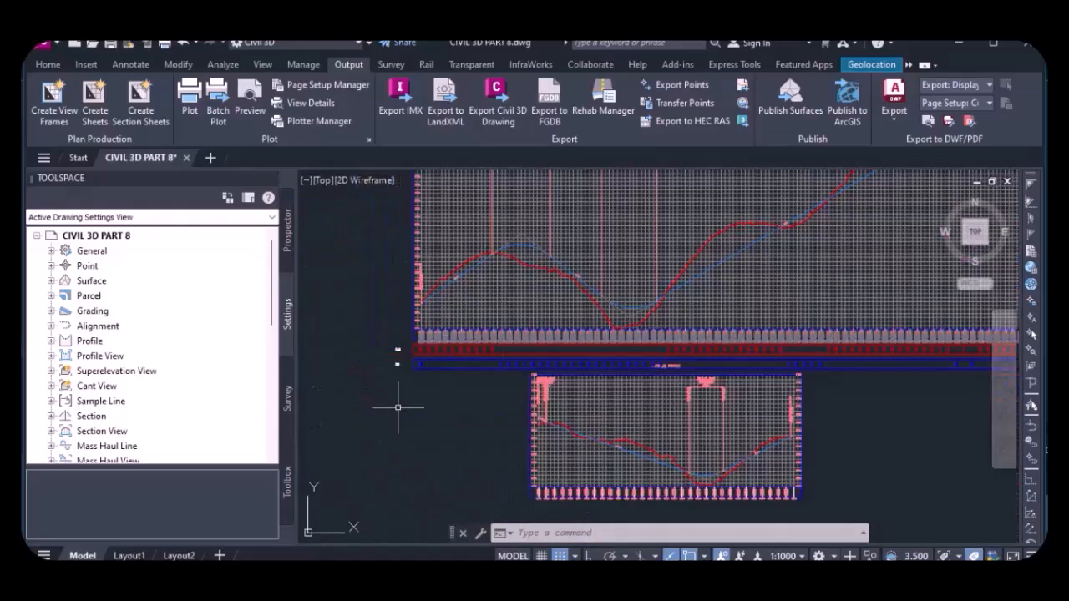
scroll(413, 390, "up", 2)
scroll(537, 365, "down", 2)
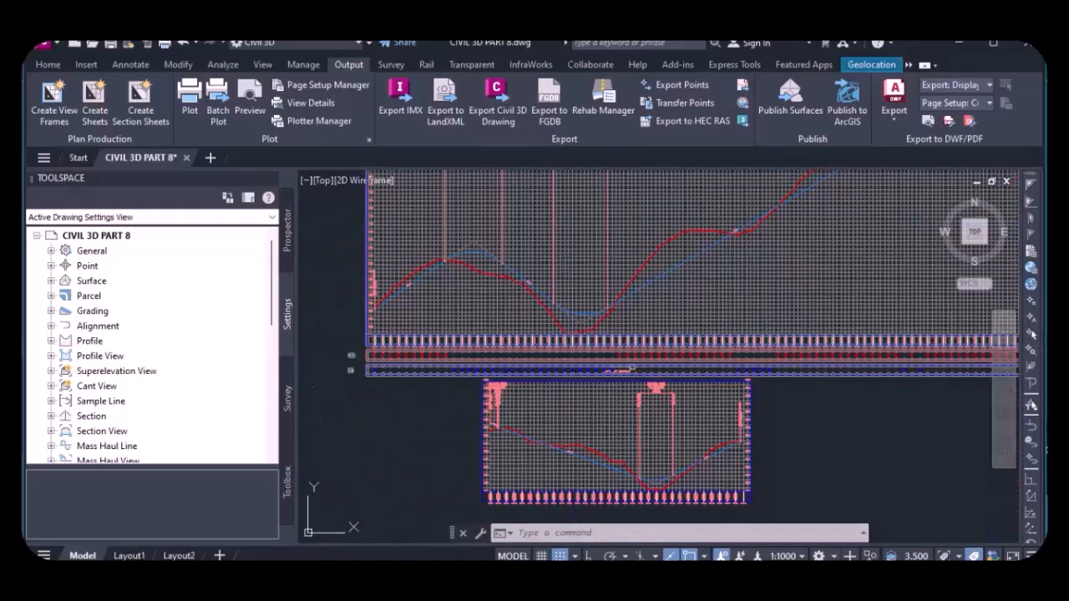
Review the two profile views as a whole, comparing the existing ground and design profile lines along the main alignment.
scroll(480, 380, "down", 3)
scroll(457, 355, "down", 2)
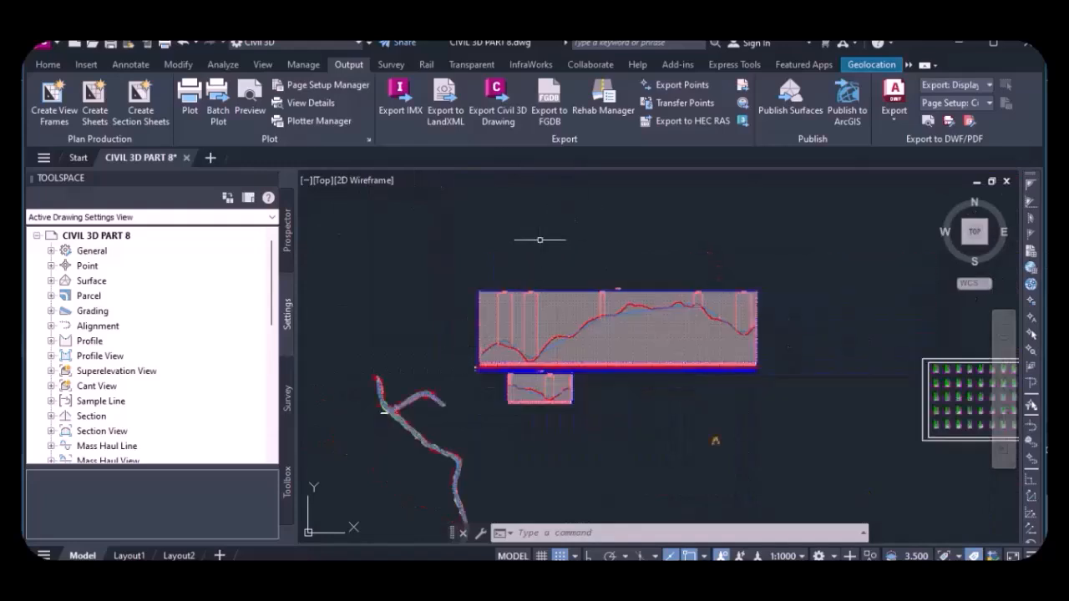
scroll(512, 338, "up", 5)
scroll(615, 271, "down", 5)
scroll(615, 271, "up", 4)
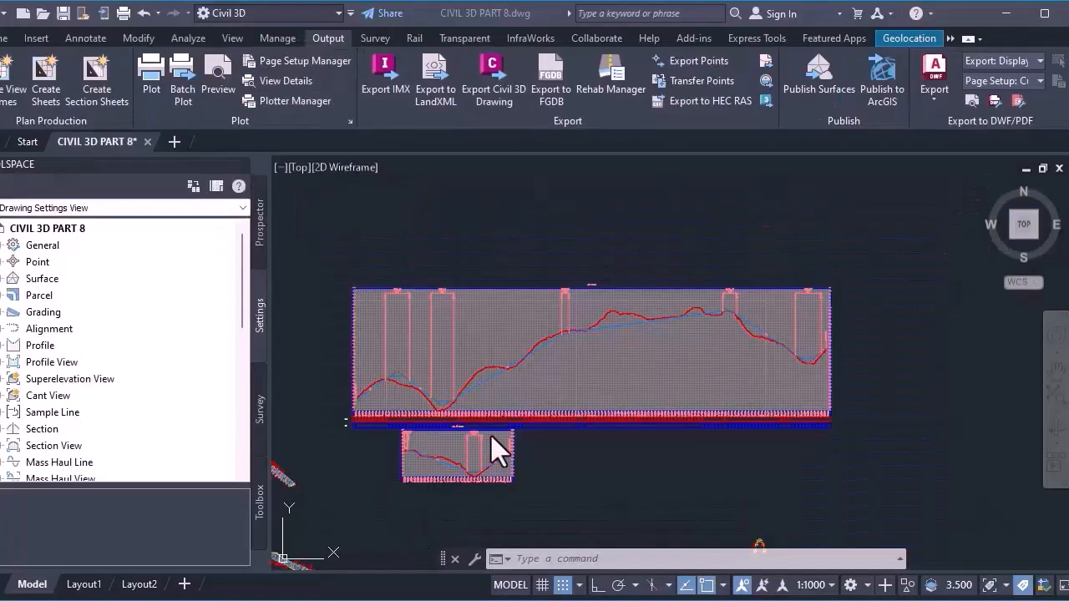
scroll(384, 367, "up", 4)
scroll(508, 348, "down", 2)
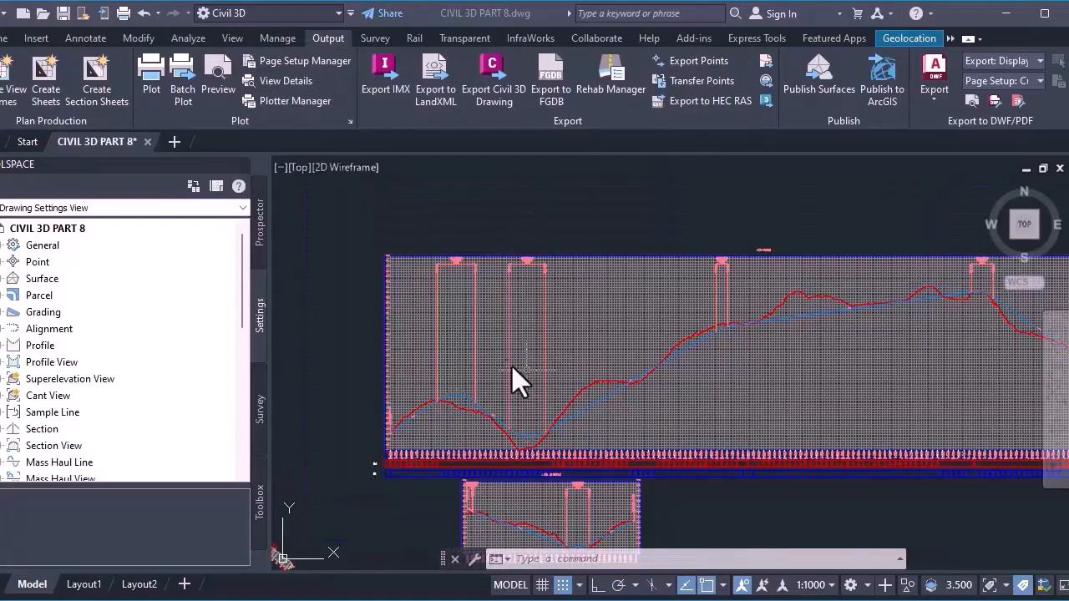
scroll(483, 433, "up", 3)
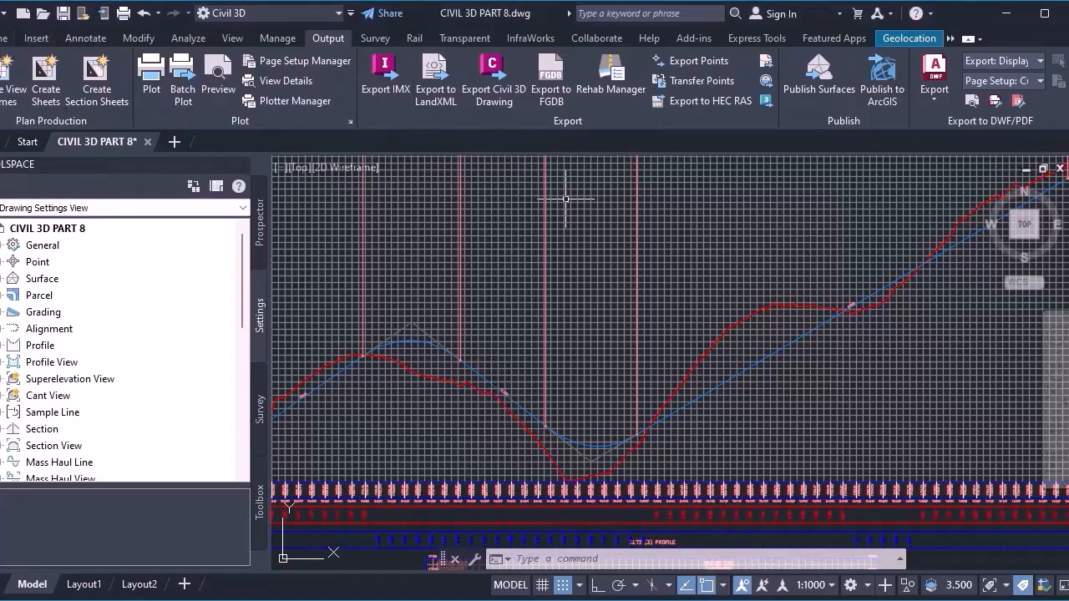
left_click(3, 39)
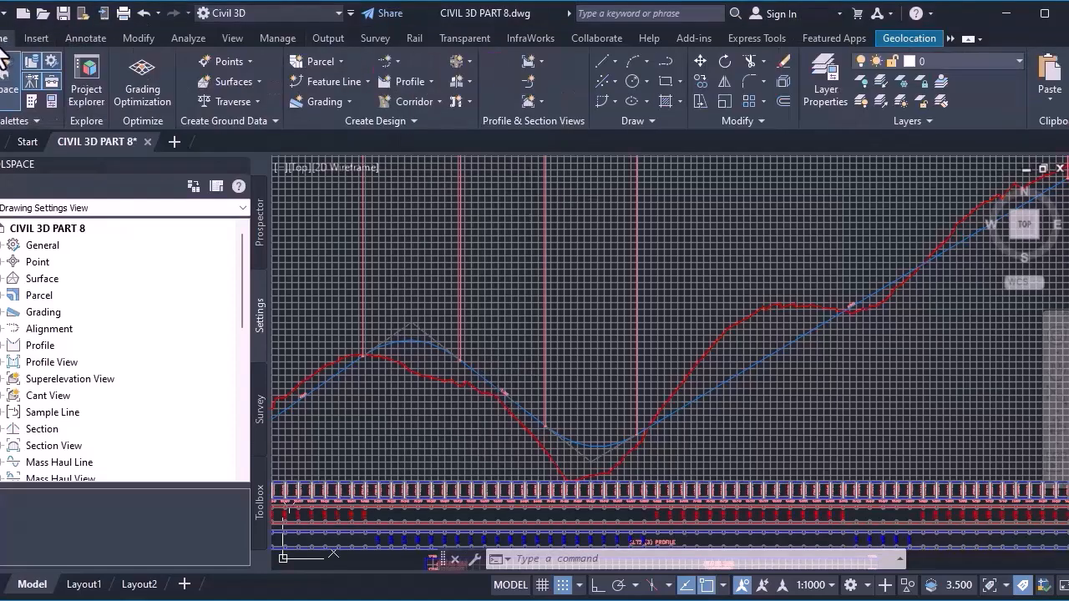
left_click(328, 38)
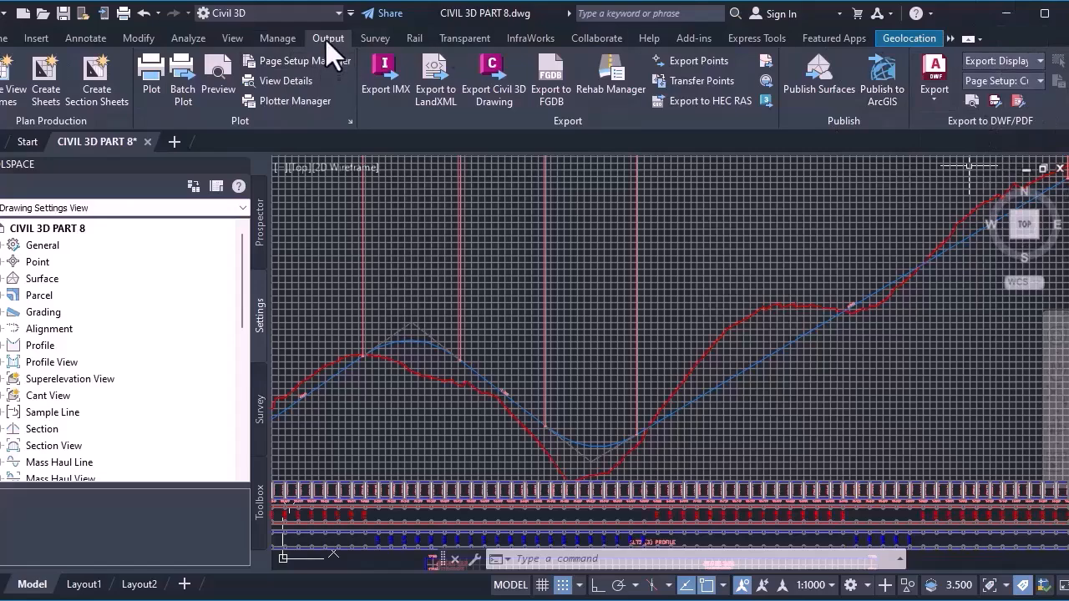
scroll(550, 195, "down", 3)
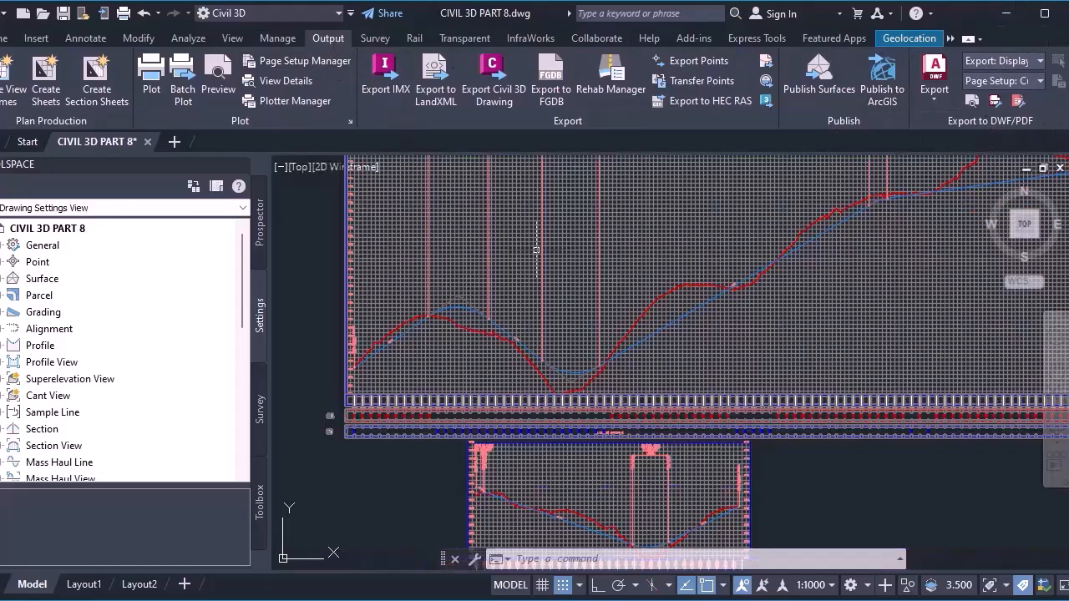
scroll(551, 197, "up", 2)
scroll(518, 265, "down", 1)
scroll(433, 174, "up", 1)
scroll(432, 173, "down", 1)
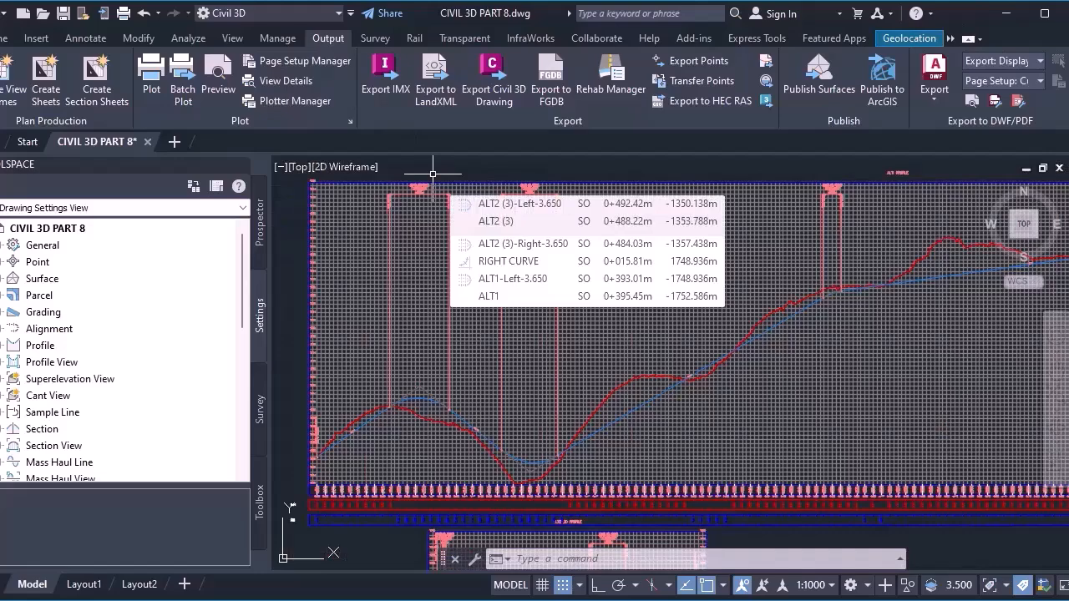
Start creating view frames for the ALT1 alignment, using the automatic station range.
left_click(10, 93)
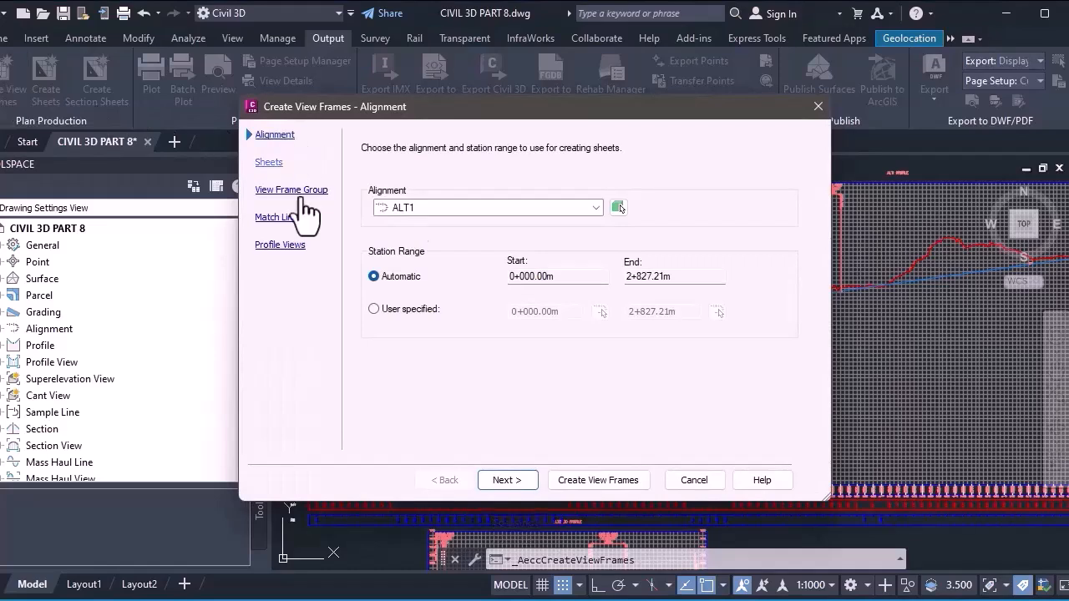
left_click(508, 208)
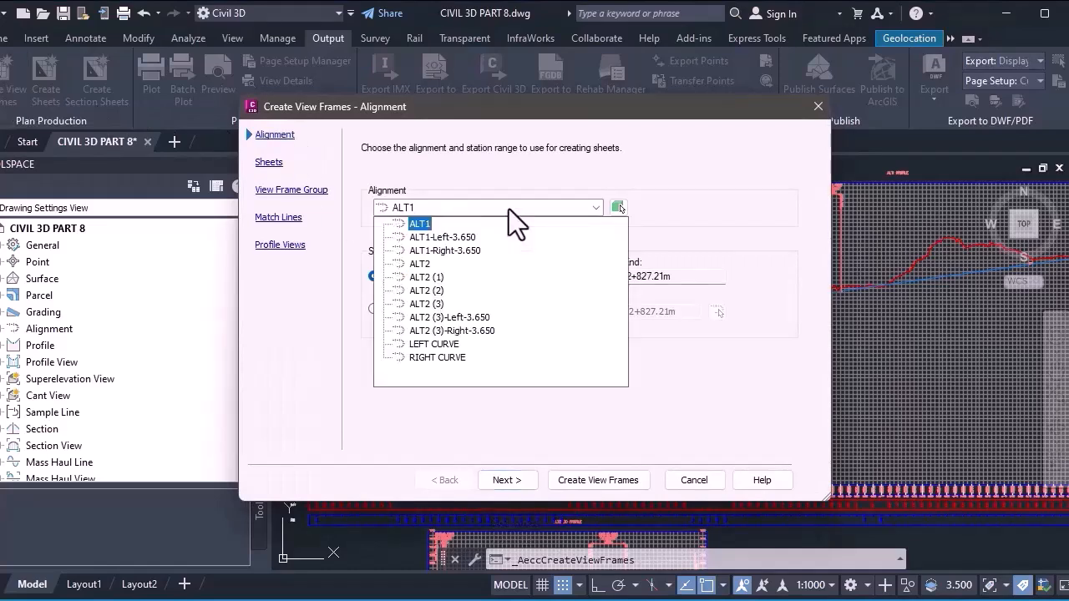
left_click(509, 209)
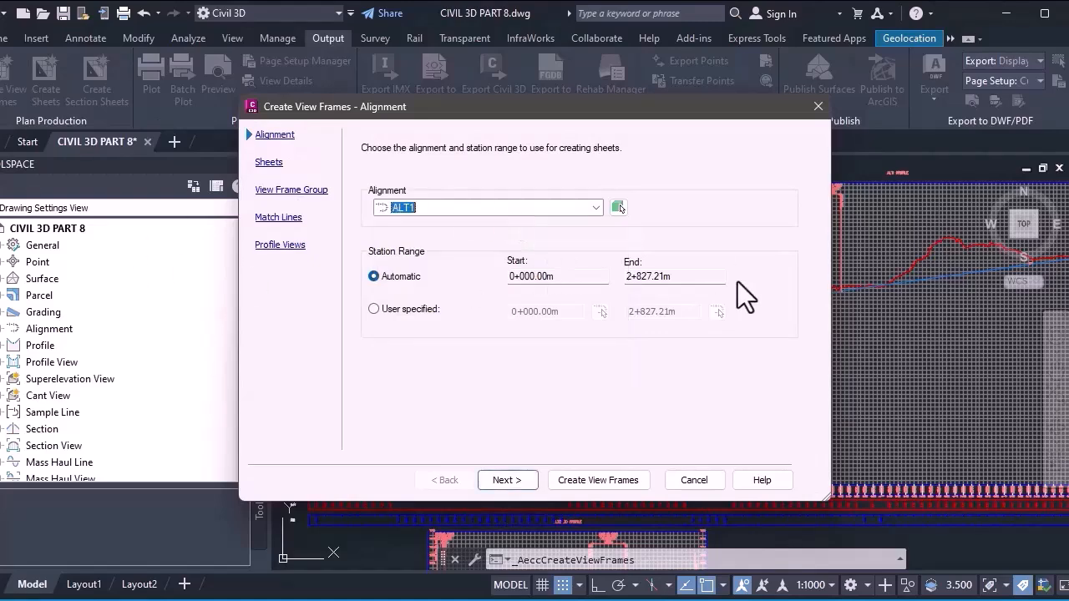
left_click(375, 309)
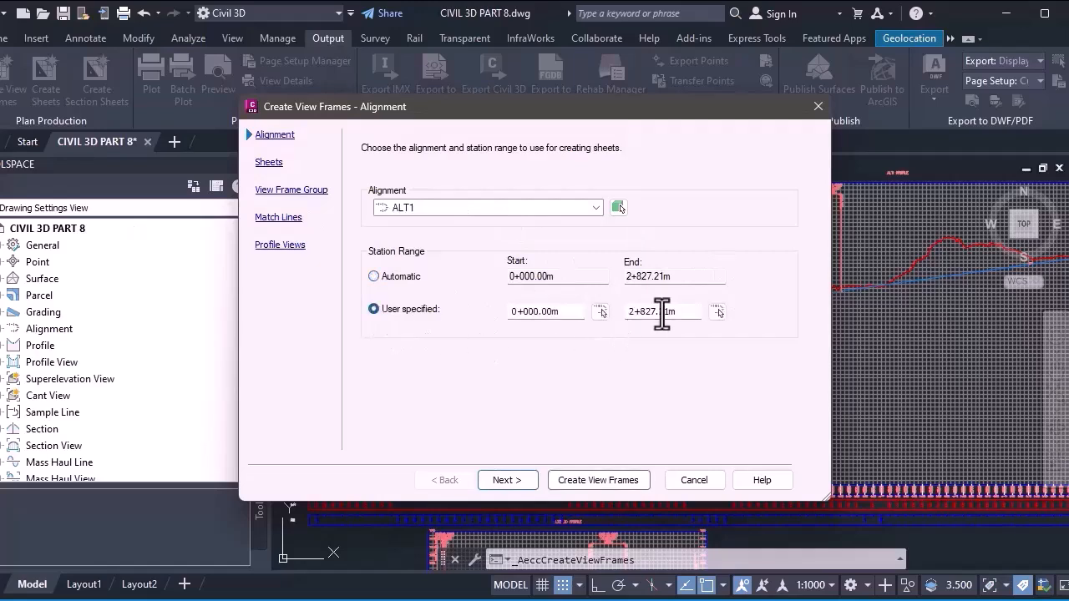
left_click(374, 276)
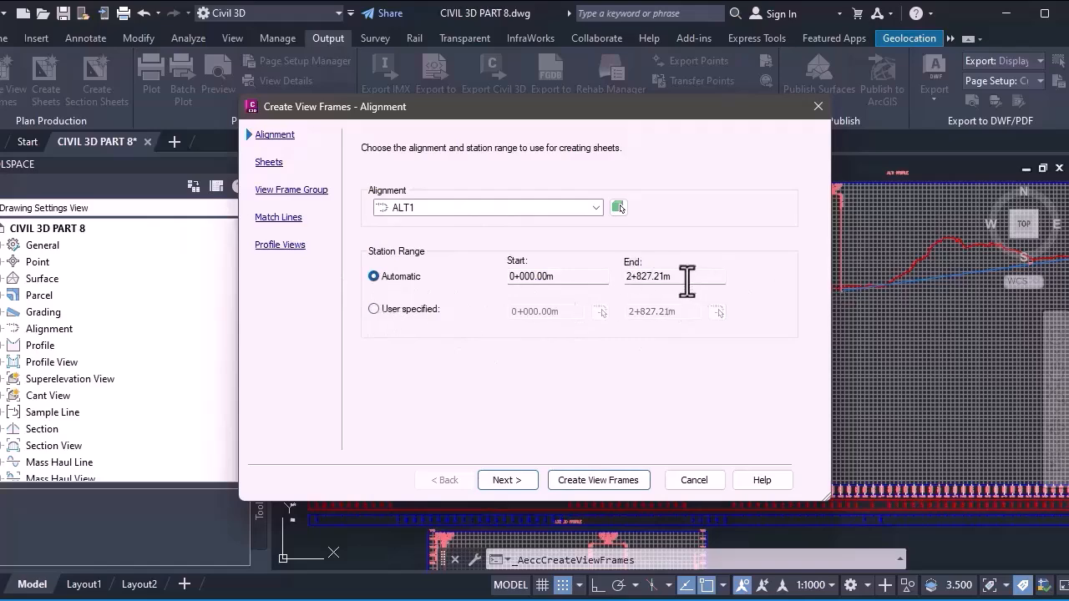
left_click(509, 481)
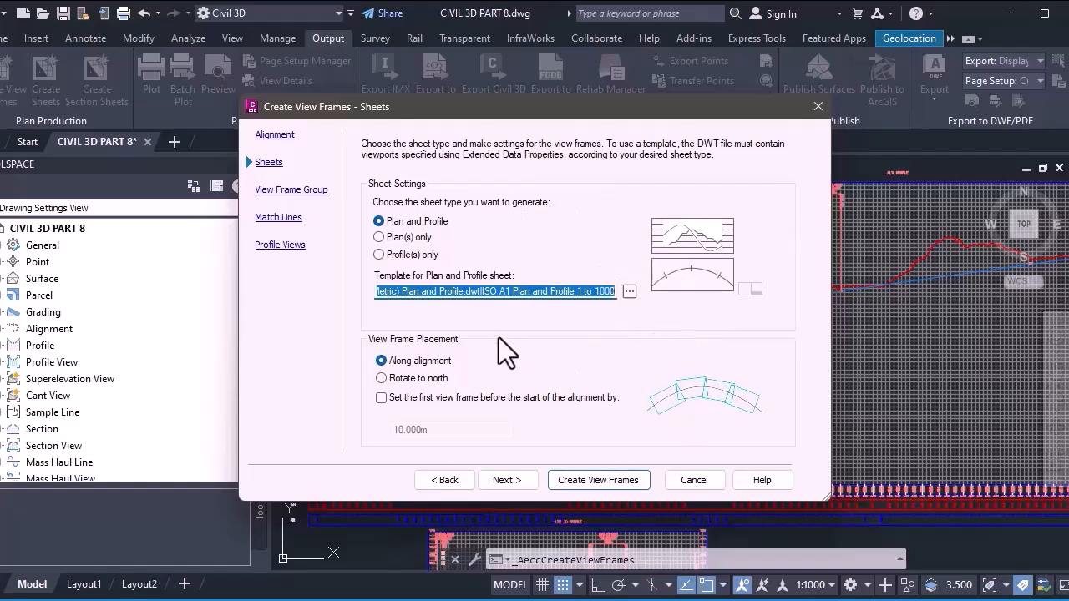
Place the view frames along the alignment and keep the ISO A1 Plan and Profile 1 to 1000 layout as the sheet template.
left_click(381, 378)
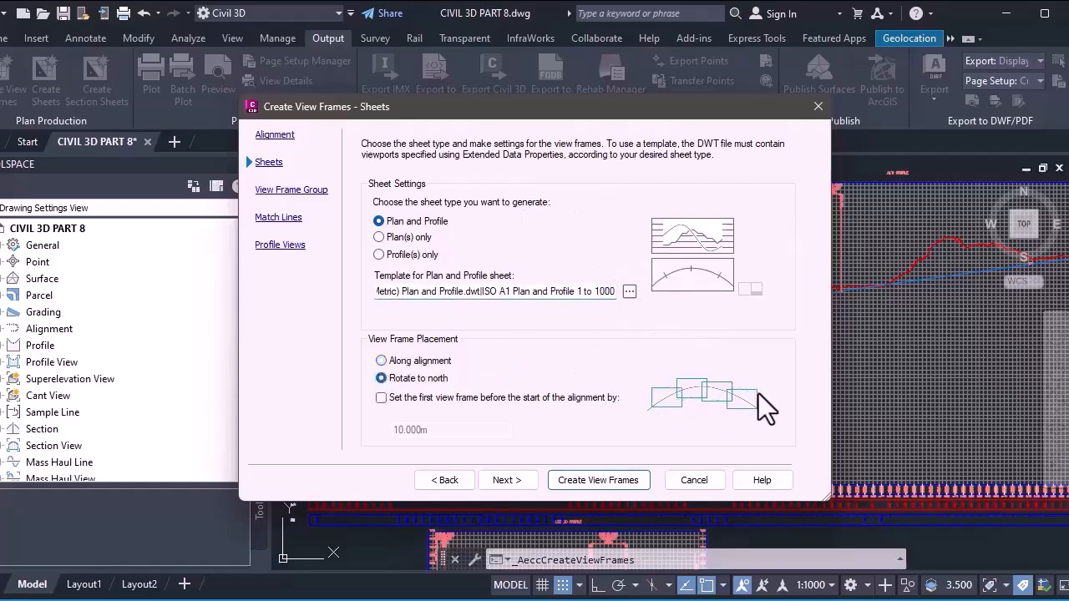
left_click(382, 360)
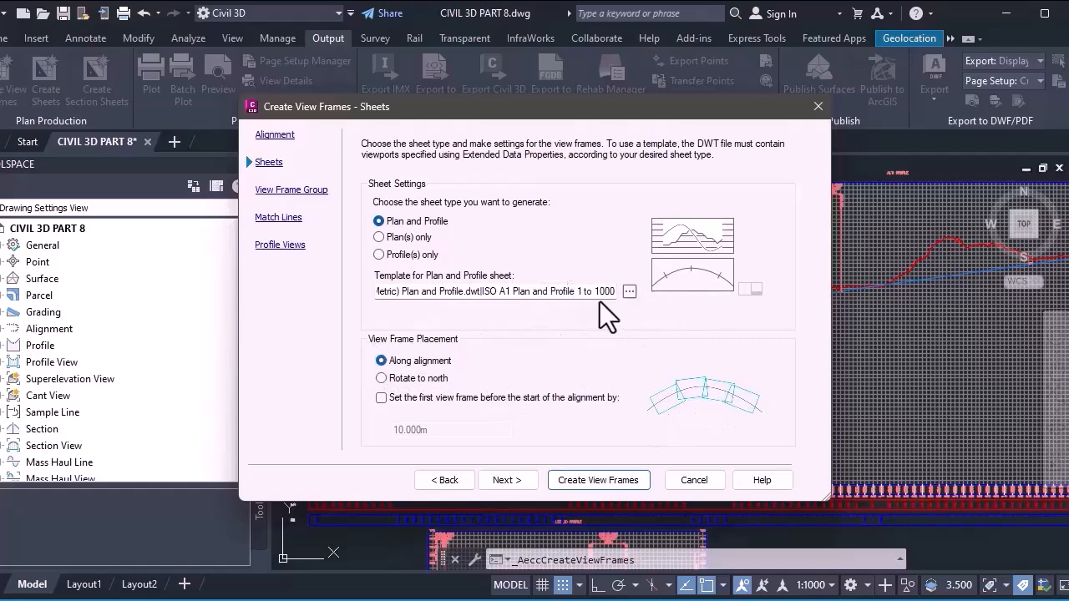
left_click(632, 291)
left_click(725, 200)
left_click(631, 292)
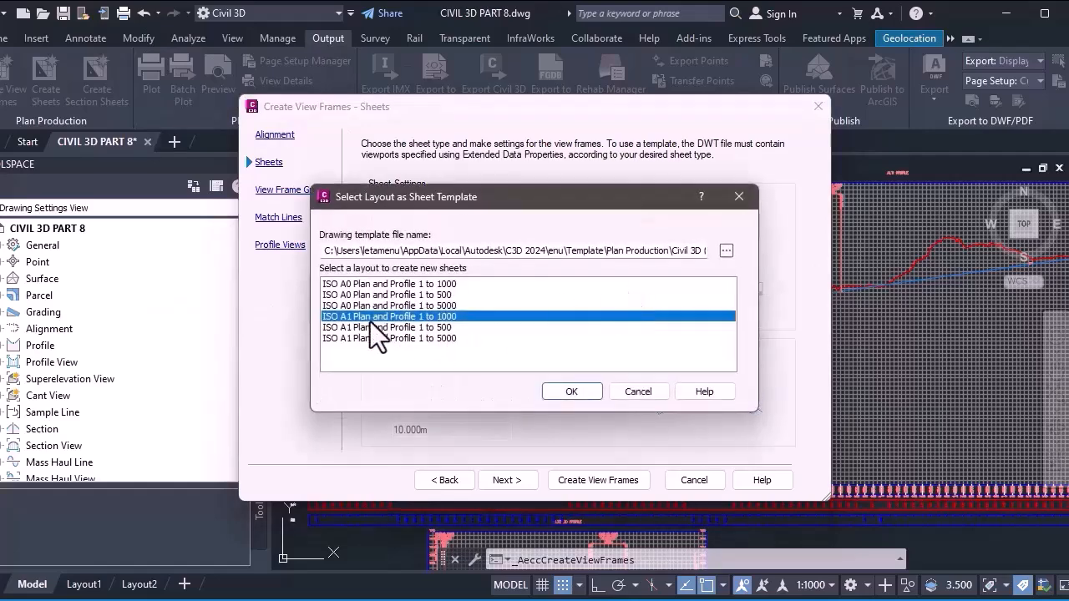
left_click(739, 196)
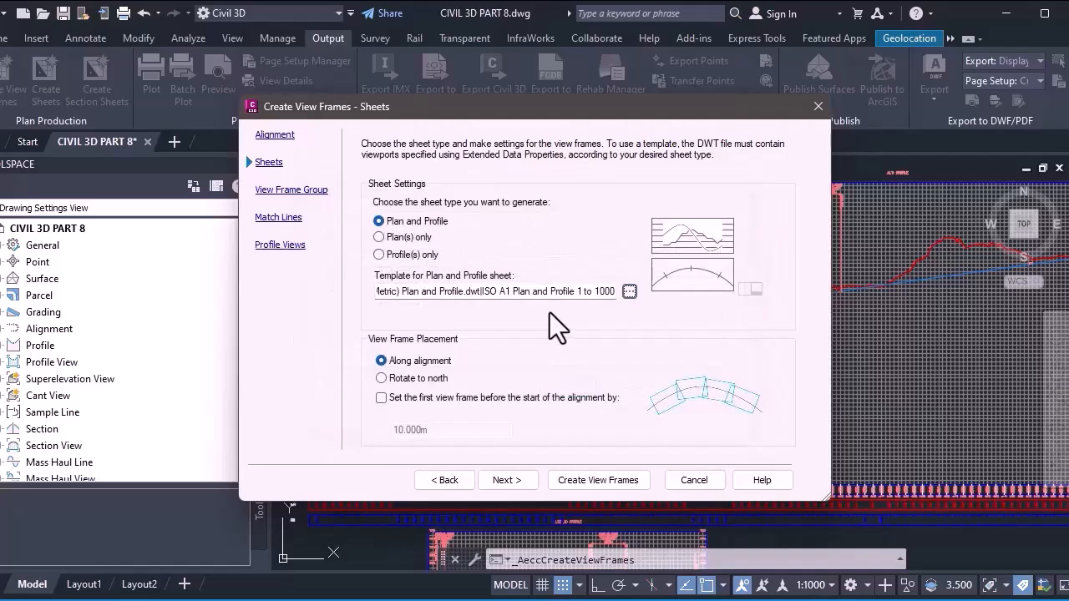
left_click(501, 480)
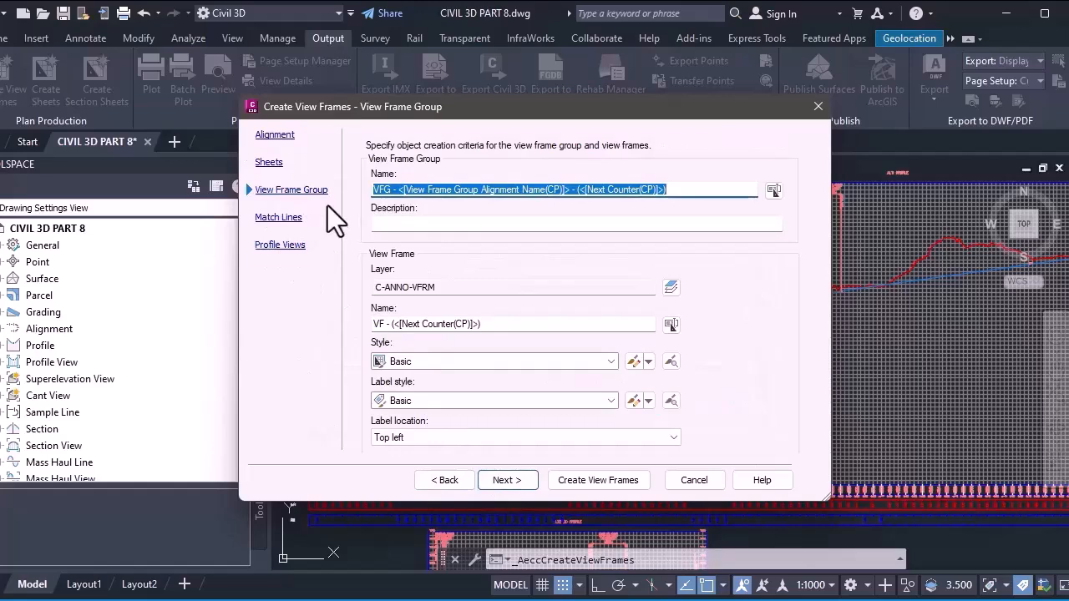
Name the view frame group VFG 1.
left_click(708, 187)
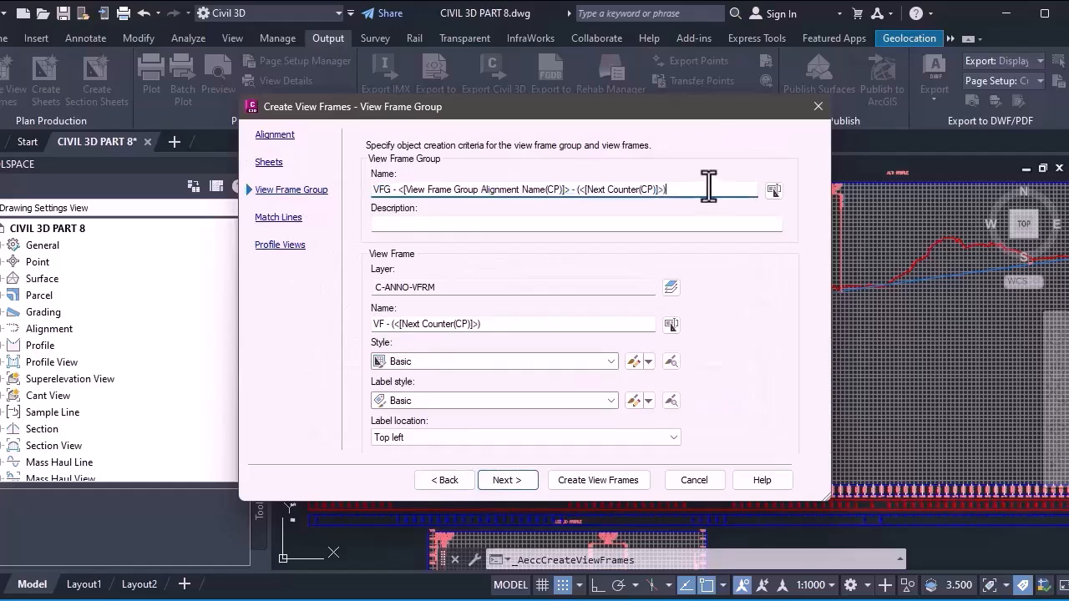
key("BackSpace")
key("BackSpace")
key("BackSpace")
key("BackSpace")
key("BackSpace")
key("BackSpace")
key("BackSpace")
key("BackSpace")
key("BackSpace")
key("BackSpace")
key("BackSpace")
key("BackSpace")
key("BackSpace")
key("BackSpace")
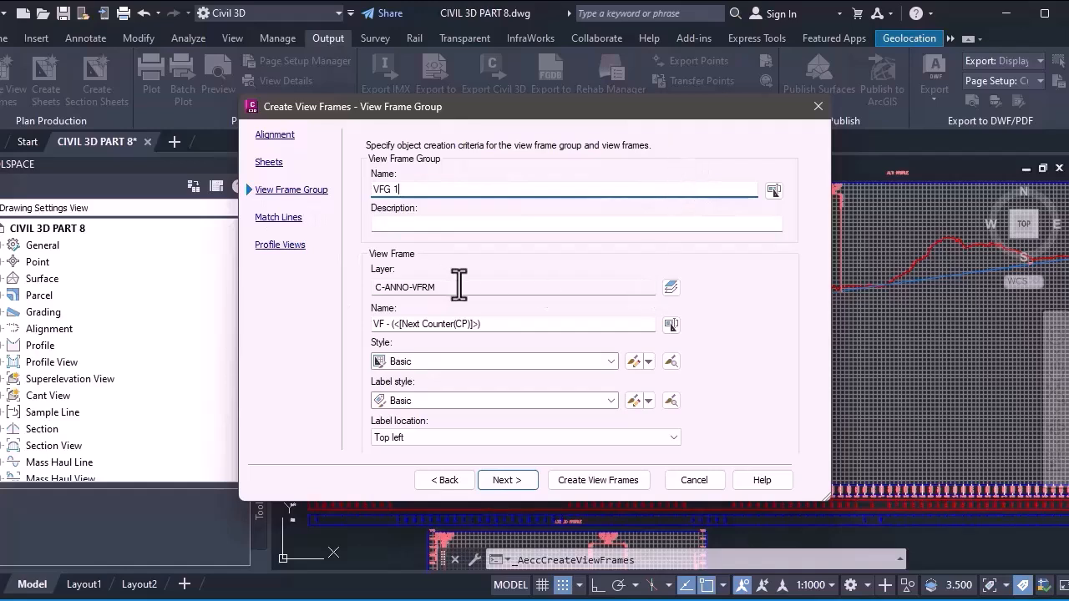
Name the view frame VF1 in place of its counter-based name template.
left_click(514, 325)
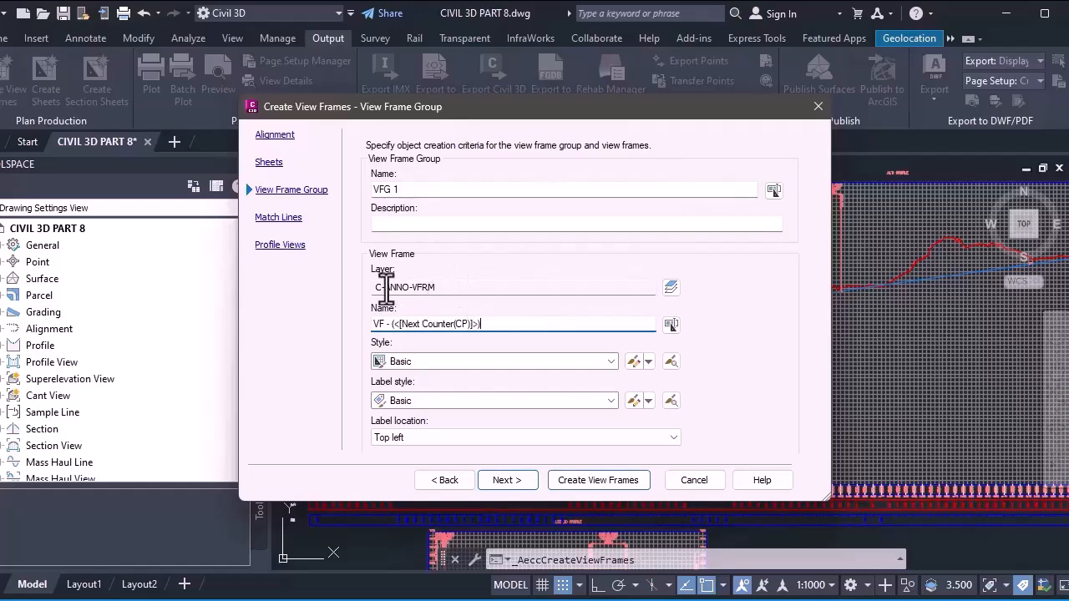
key("BackSpace")
key("BackSpace")
key("BackSpace")
key("BackSpace")
key("BackSpace")
key("BackSpace")
key("BackSpace")
key("BackSpace")
key("BackSpace")
key("BackSpace")
key("BackSpace")
key("BackSpace")
key("BackSpace")
key("BackSpace")
key("BackSpace")
key("BackSpace")
key("BackSpace")
key("BackSpace")
key("BackSpace")
key("BackSpace")
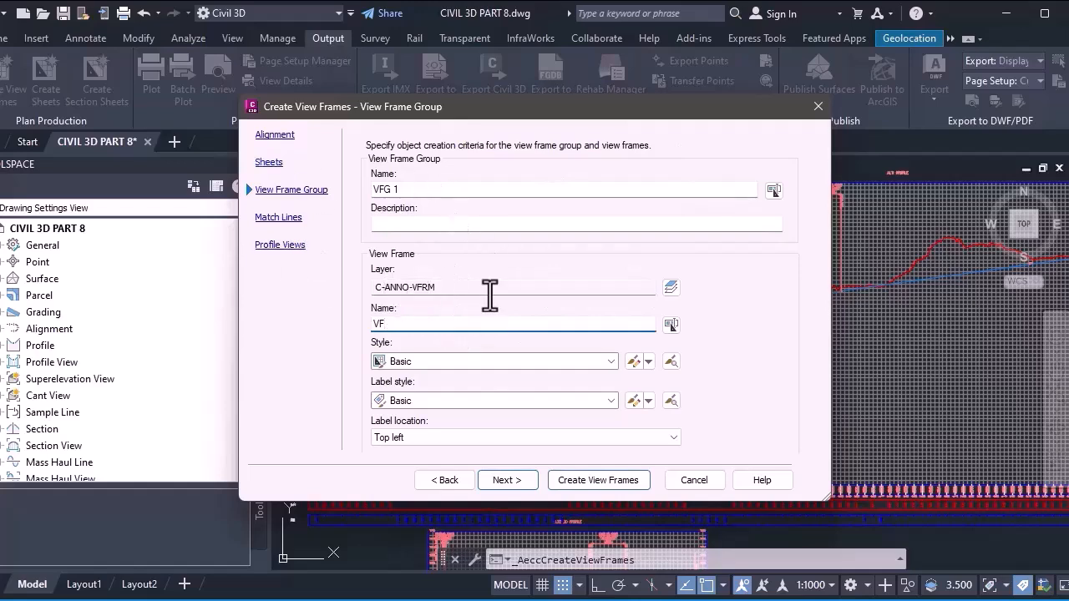
Keep the Basic style and Basic label style for the view frames.
left_click(616, 362)
left_click(568, 377)
left_click(465, 401)
left_click(461, 401)
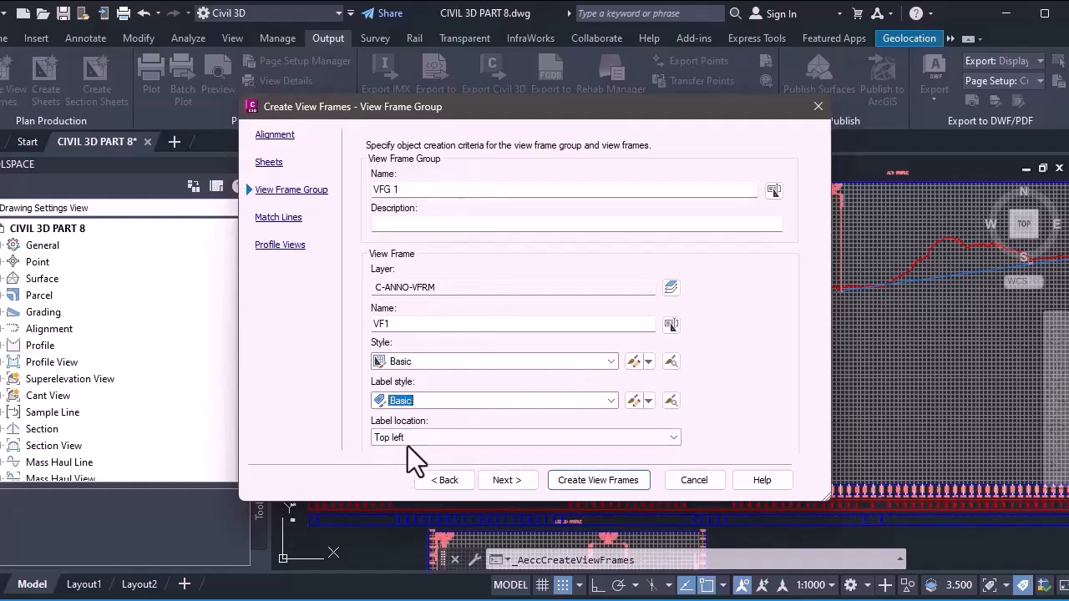
left_click_drag(705, 106, 733, 72)
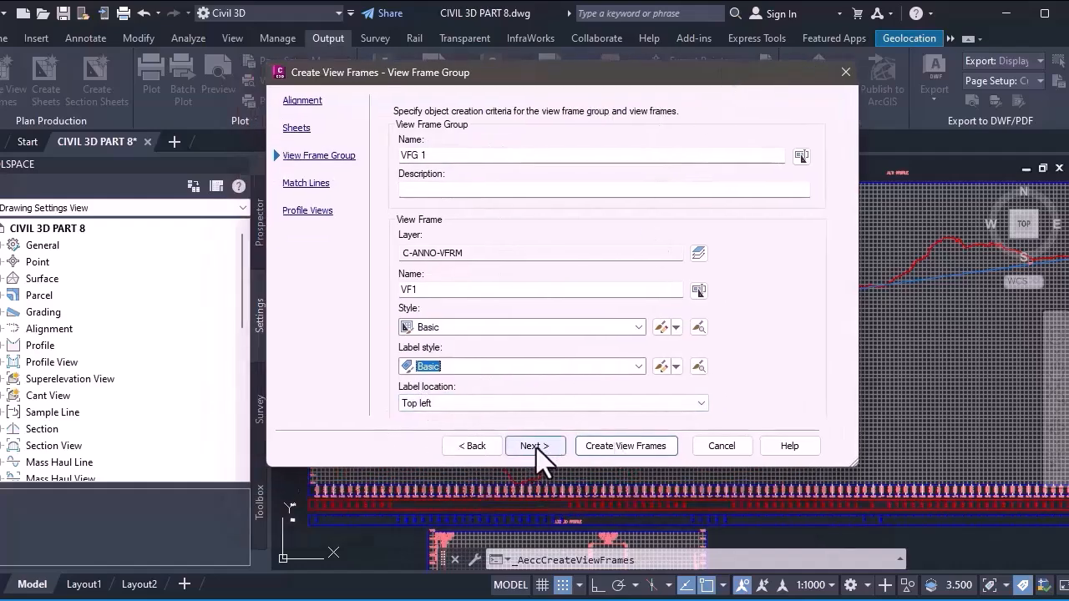
Accept the default match line and profile view settings and create the view frames.
left_click(536, 447)
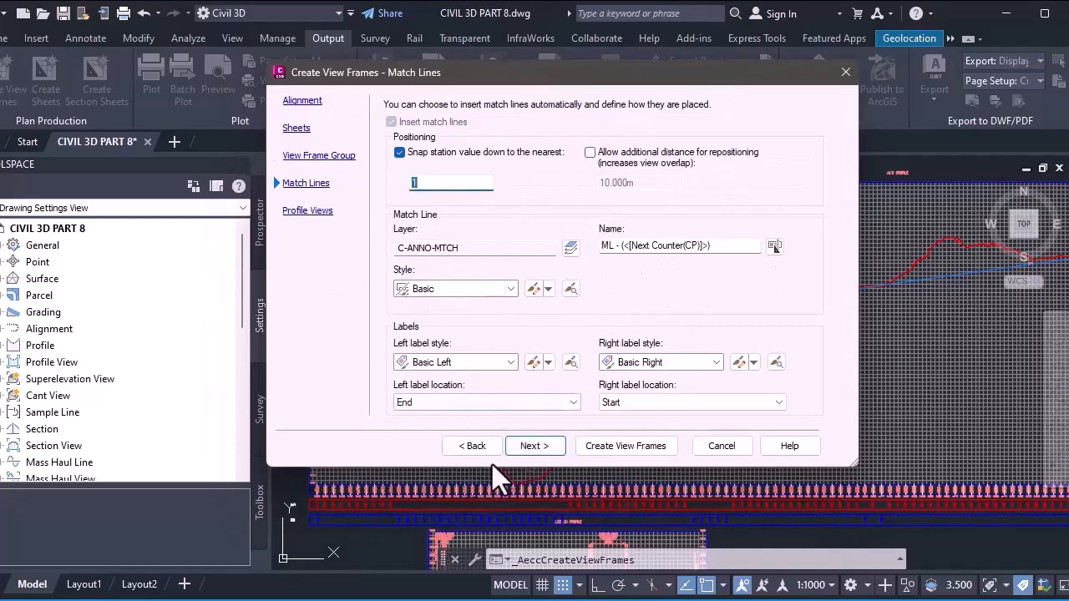
left_click(538, 447)
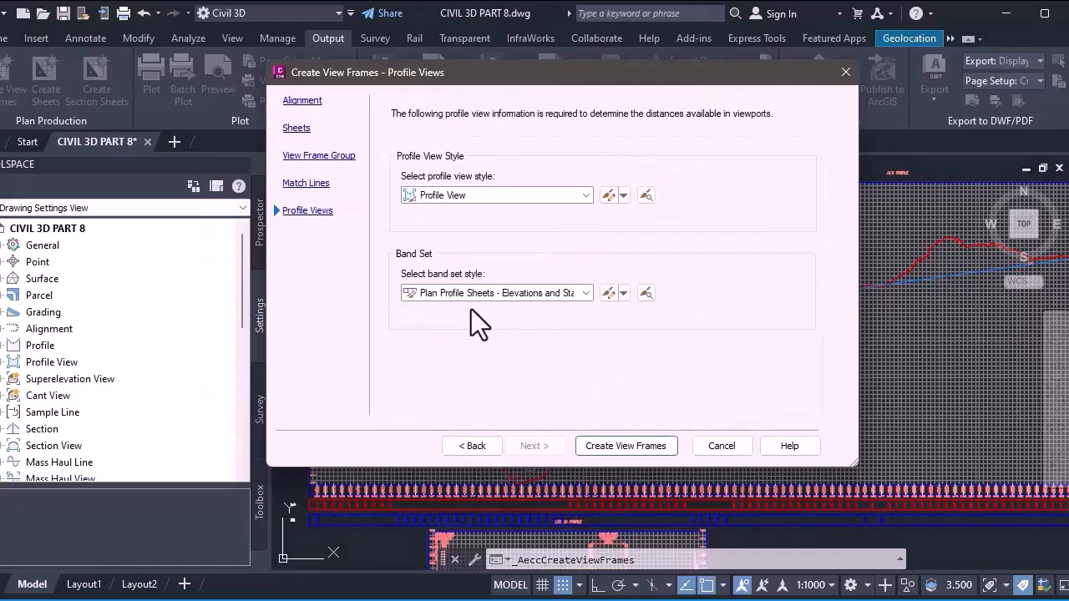
left_click(618, 449)
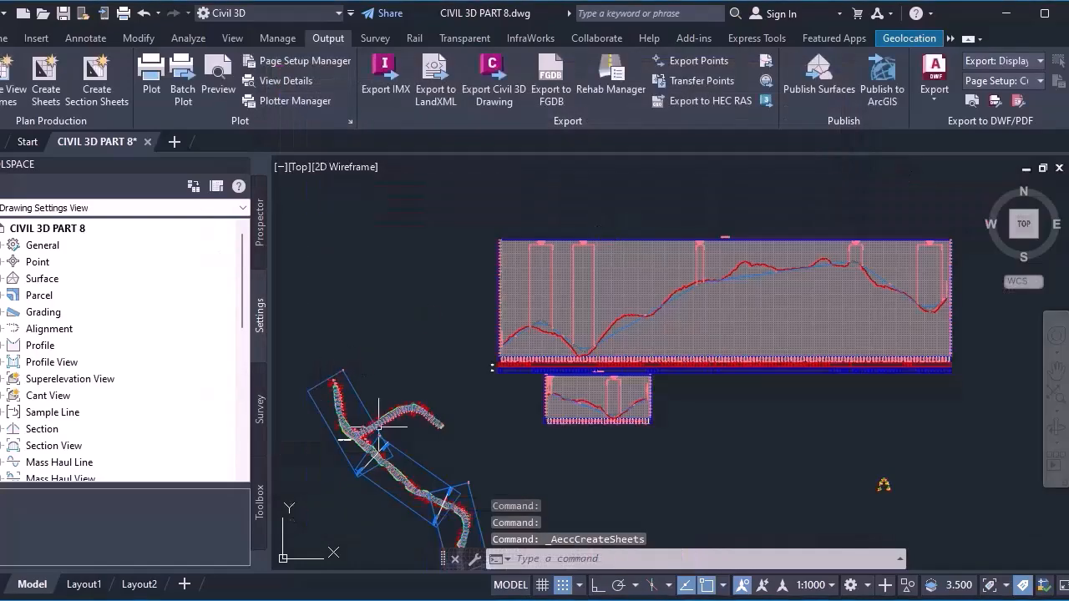
Examine how the view frames and their match lines follow the main alignment and overlap from one end to the other.
scroll(463, 263, "up", 3)
scroll(463, 260, "down", 1)
scroll(378, 401, "up", 2)
scroll(496, 307, "down", 3)
scroll(485, 314, "up", 3)
scroll(549, 298, "up", 1)
scroll(418, 267, "up", 2)
scroll(601, 277, "up", 2)
scroll(467, 276, "down", 3)
scroll(489, 267, "up", 2)
scroll(454, 281, "down", 2)
scroll(537, 226, "down", 2)
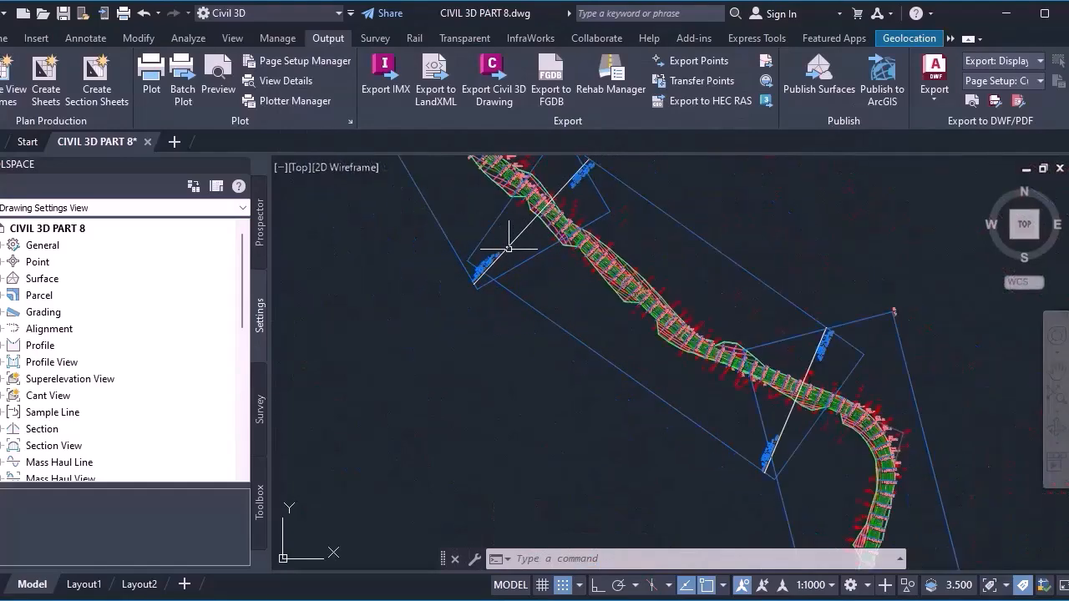
scroll(703, 276, "up", 1)
scroll(703, 276, "down", 2)
scroll(647, 263, "up", 1)
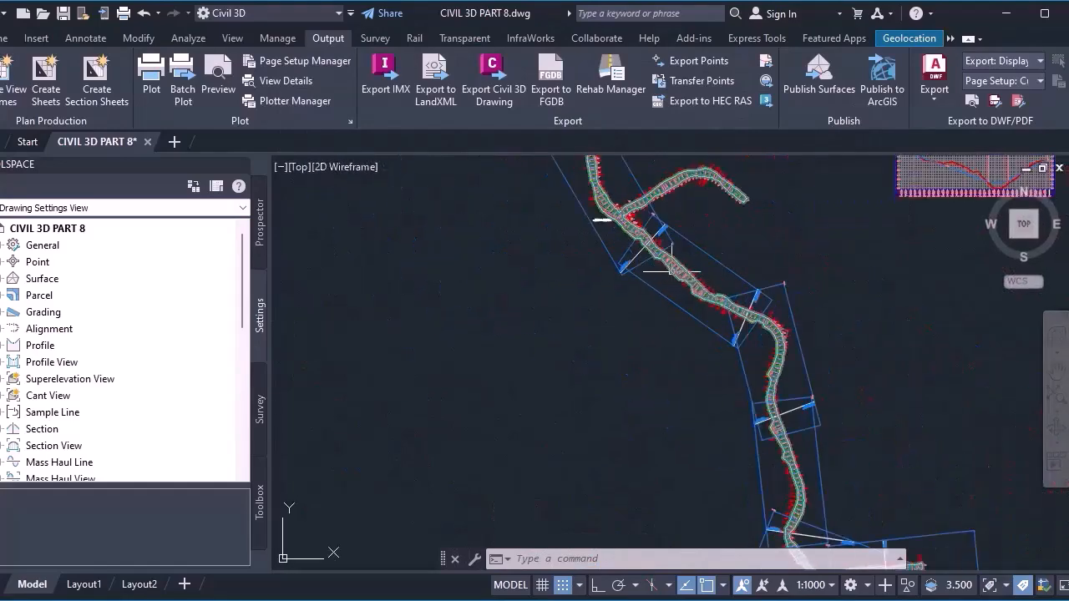
scroll(576, 259, "down", 1)
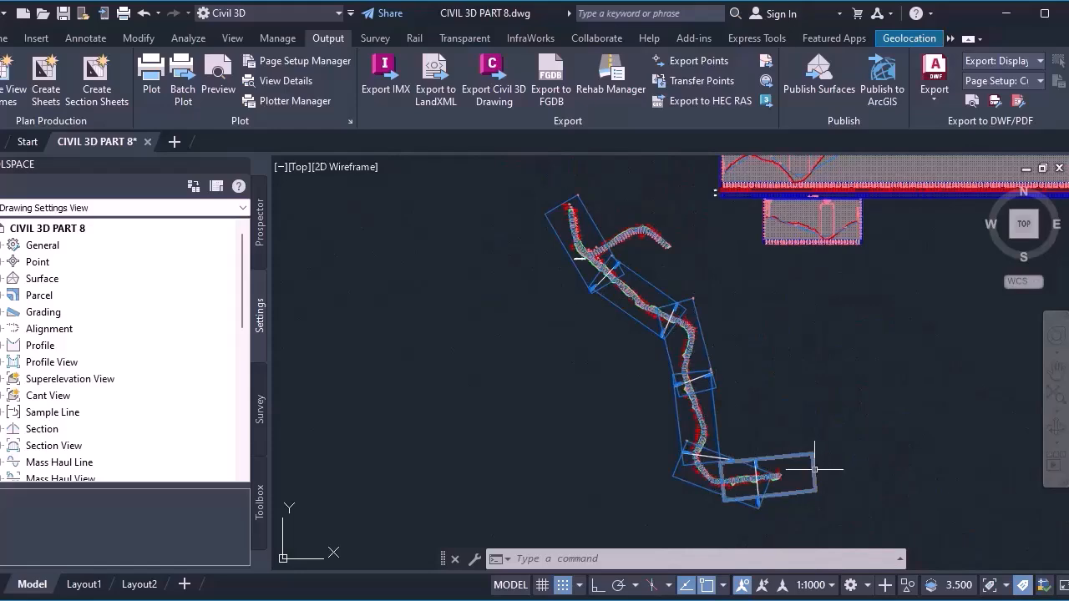
scroll(622, 258, "up", 5)
scroll(555, 302, "down", 8)
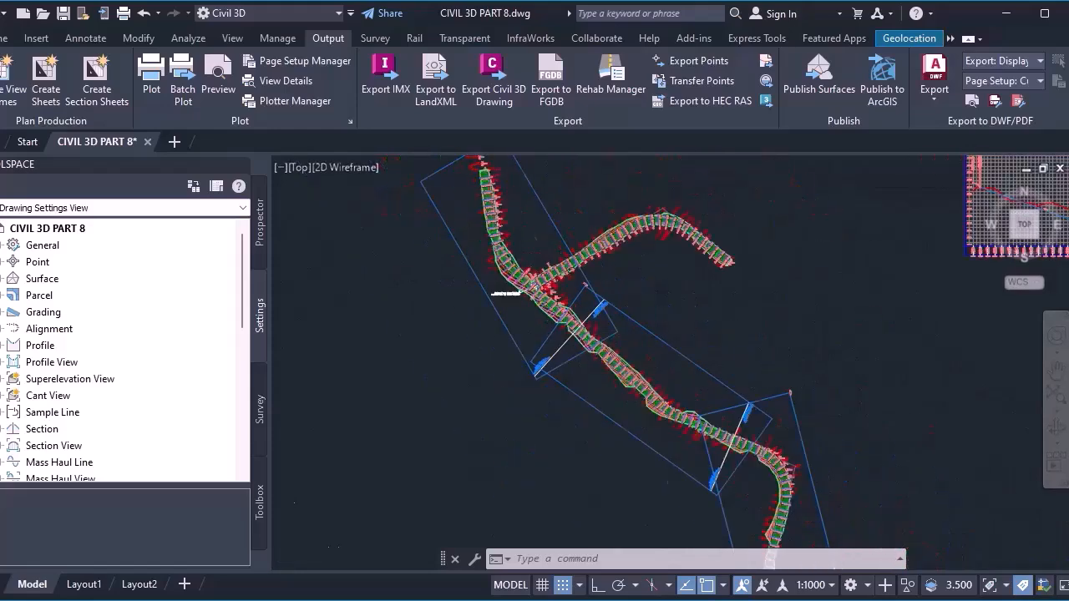
Inspect the first view frame at the start of the main alignment and its match line with the second frame.
scroll(543, 292, "up", 4)
scroll(544, 296, "down", 4)
scroll(531, 298, "up", 2)
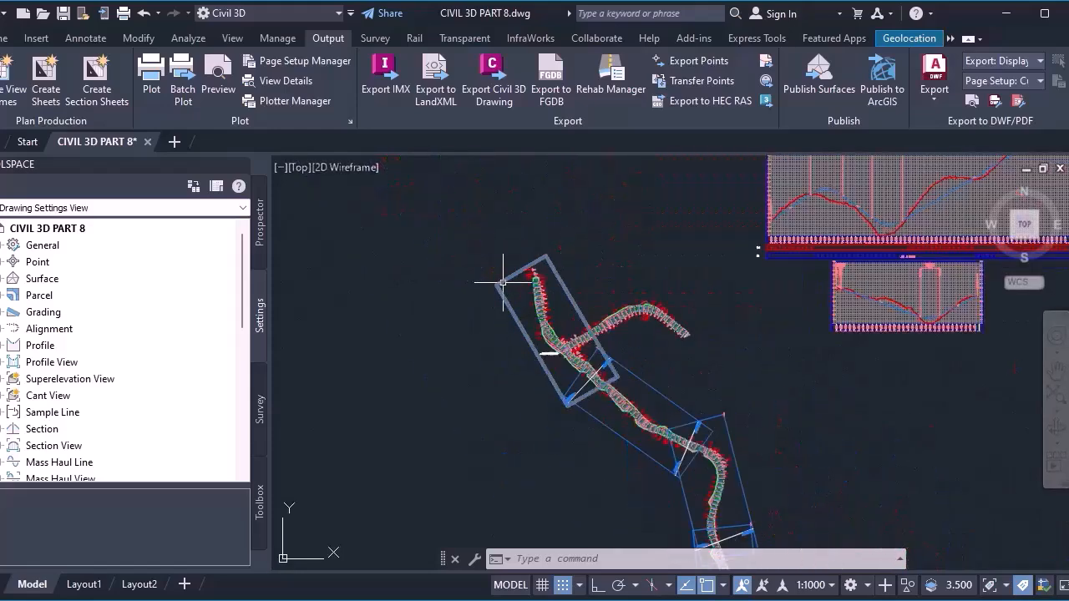
mouse_move(540, 270)
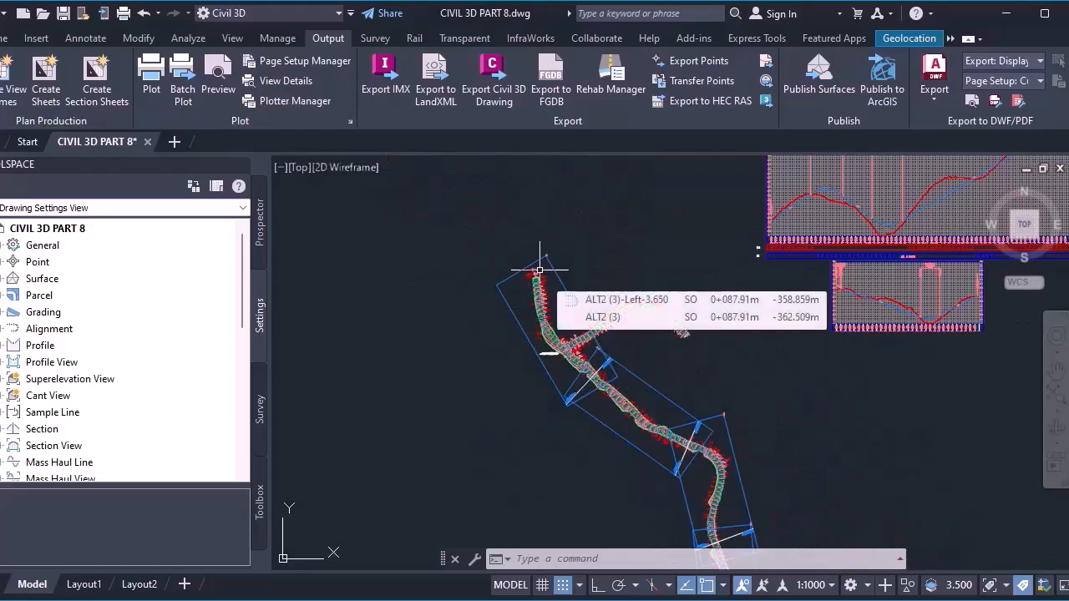
scroll(527, 295, "up", 4)
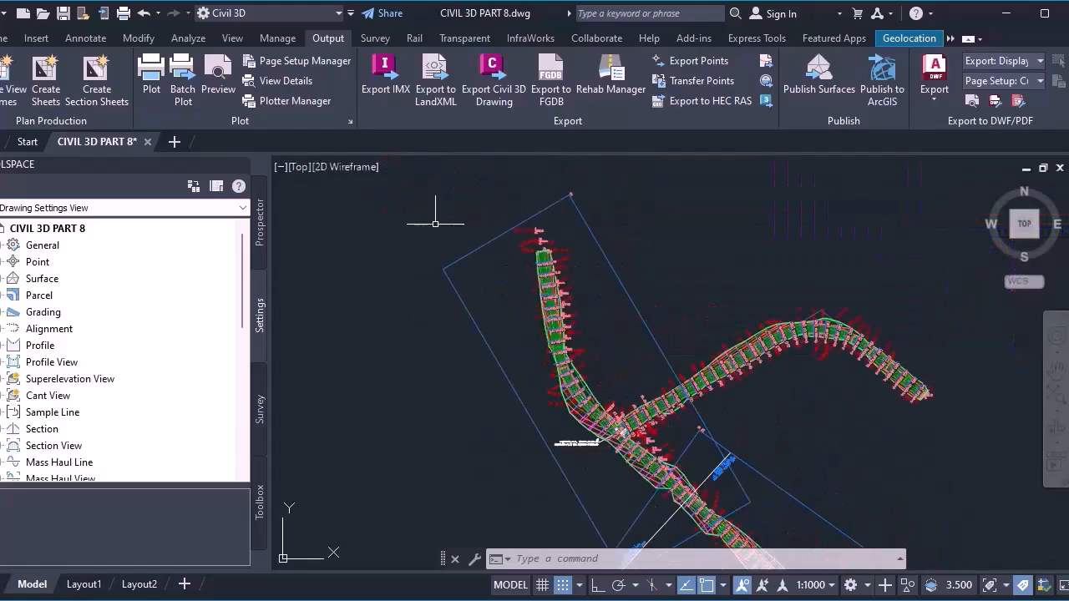
scroll(438, 228, "down", 4)
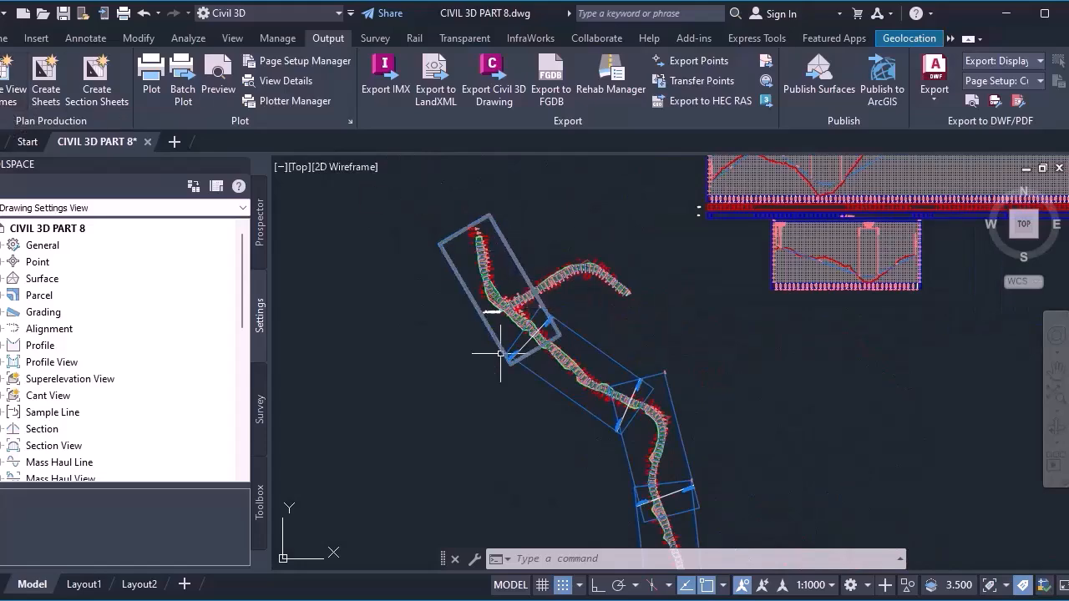
scroll(507, 250, "up", 5)
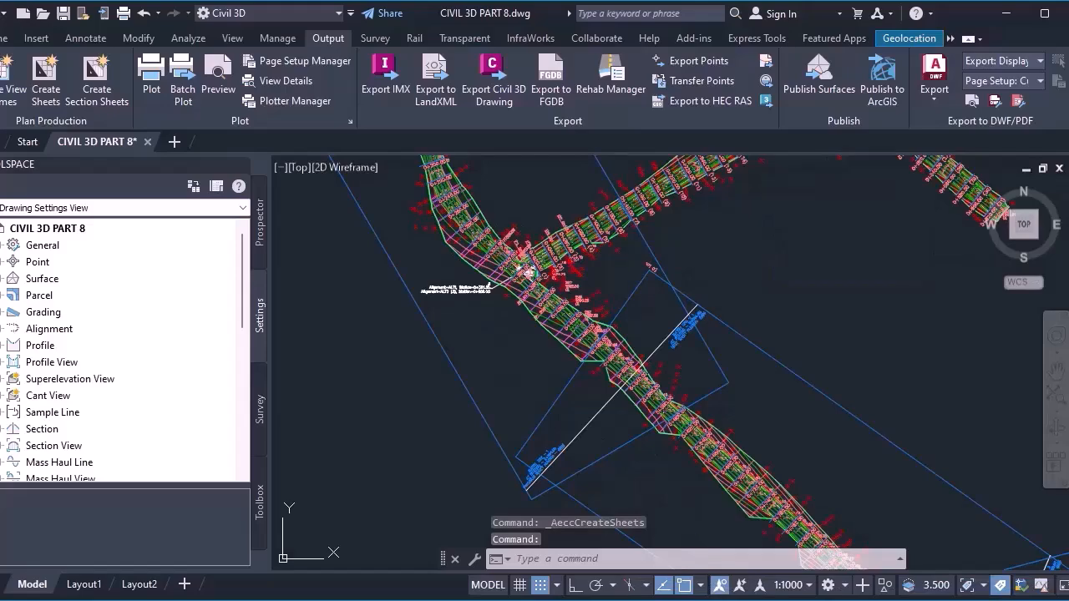
Examine the station labels and sample lines along the main alignment, around the road junction and station 0+100.00.
key("Escape")
scroll(572, 250, "up", 6)
scroll(622, 247, "down", 5)
scroll(574, 290, "up", 6)
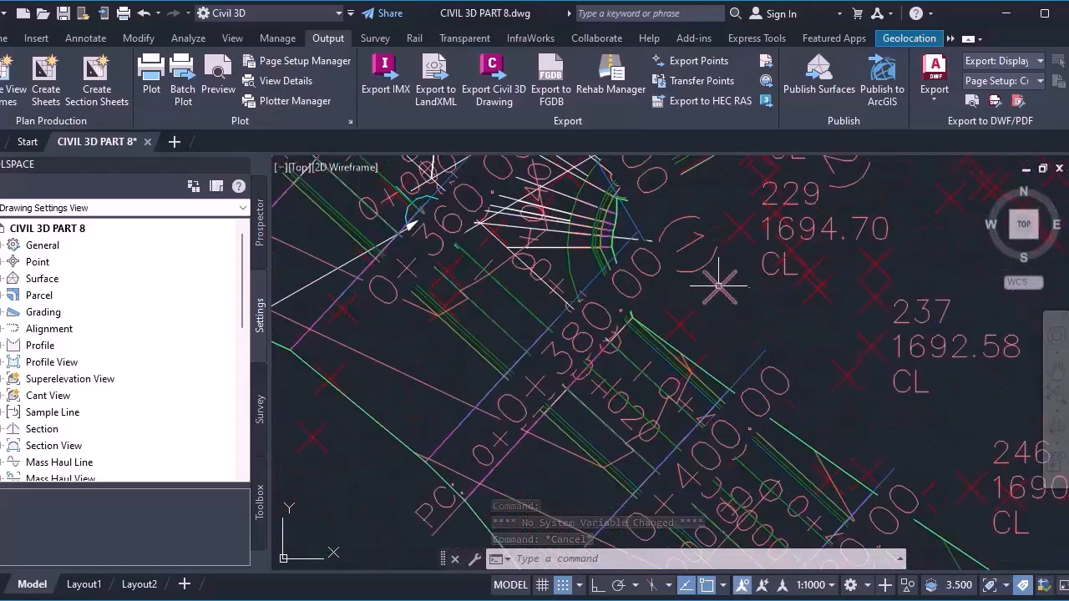
scroll(674, 309, "down", 5)
scroll(535, 275, "down", 4)
scroll(634, 238, "up", 8)
scroll(616, 292, "down", 6)
scroll(563, 204, "up", 6)
scroll(621, 344, "down", 4)
scroll(603, 293, "up", 6)
scroll(604, 293, "down", 2)
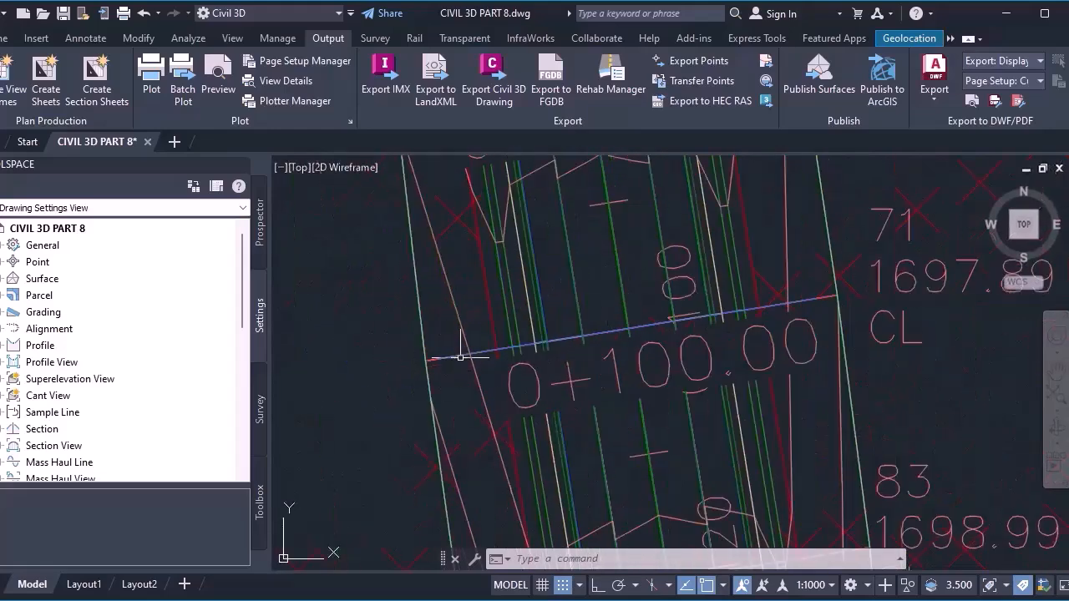
Use LAYOFF to turn off the layer of the red survey point markers beside the main alignment, V-NODE.
scroll(573, 292, "up", 1)
scroll(573, 291, "down", 1)
scroll(476, 280, "down", 3)
scroll(477, 281, "down", 1)
scroll(668, 225, "up", 5)
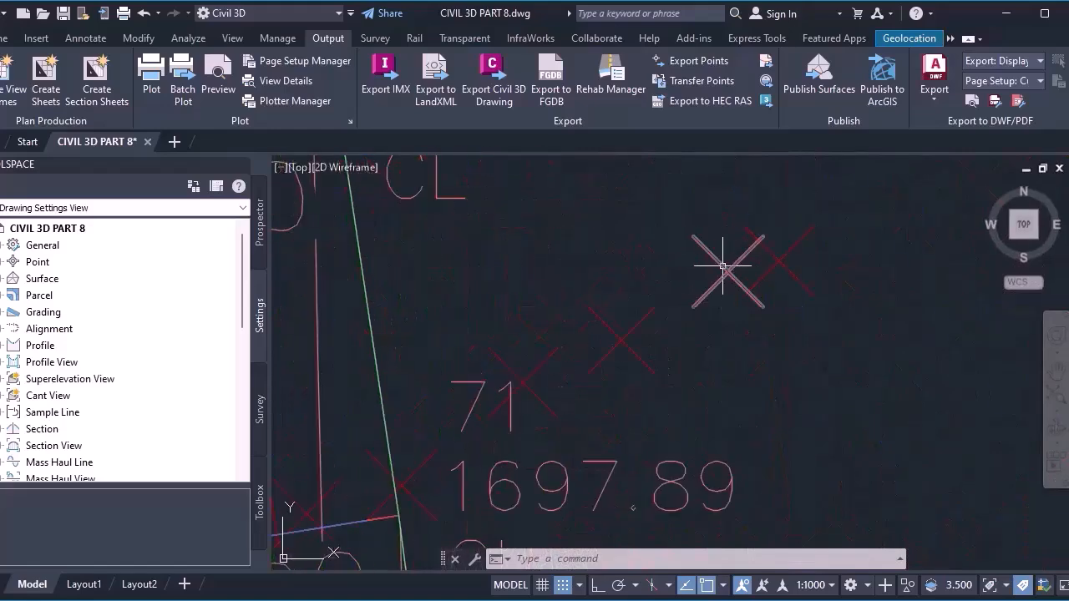
scroll(692, 278, "down", 5)
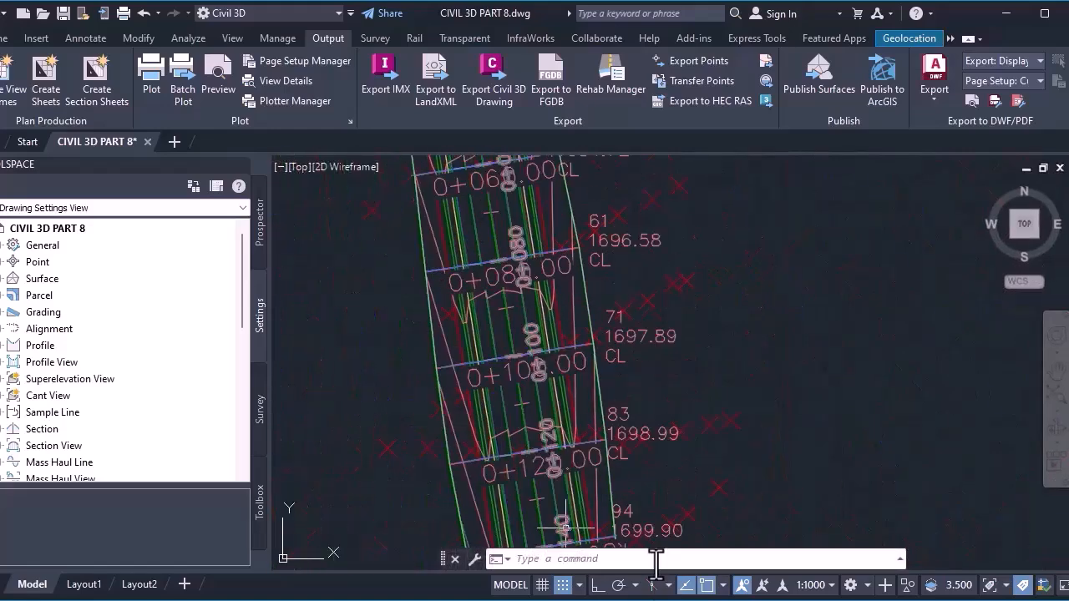
type("1")
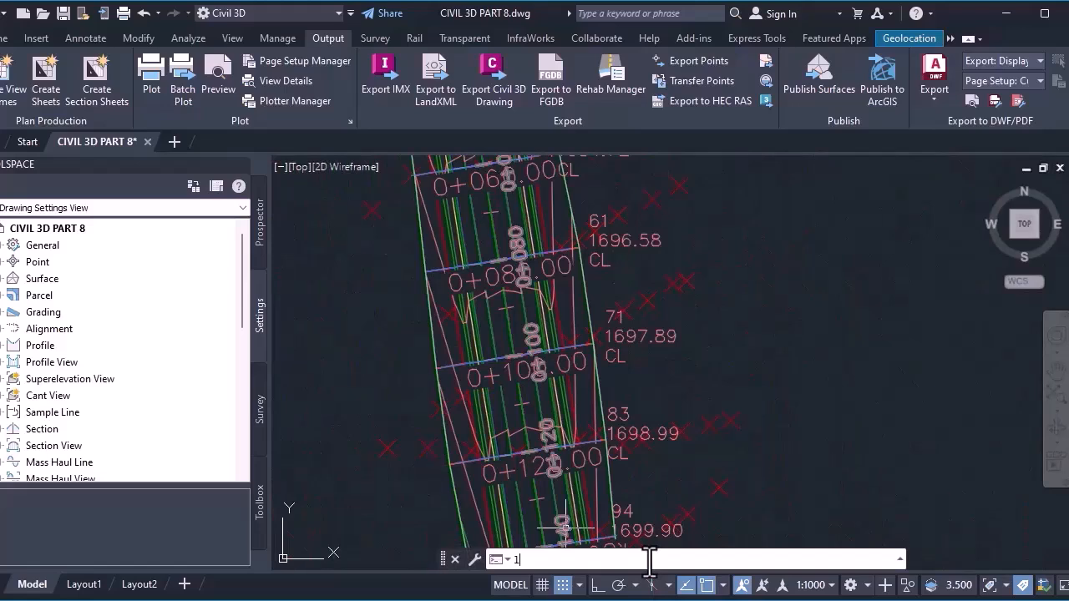
type("ayoff")
key("Return")
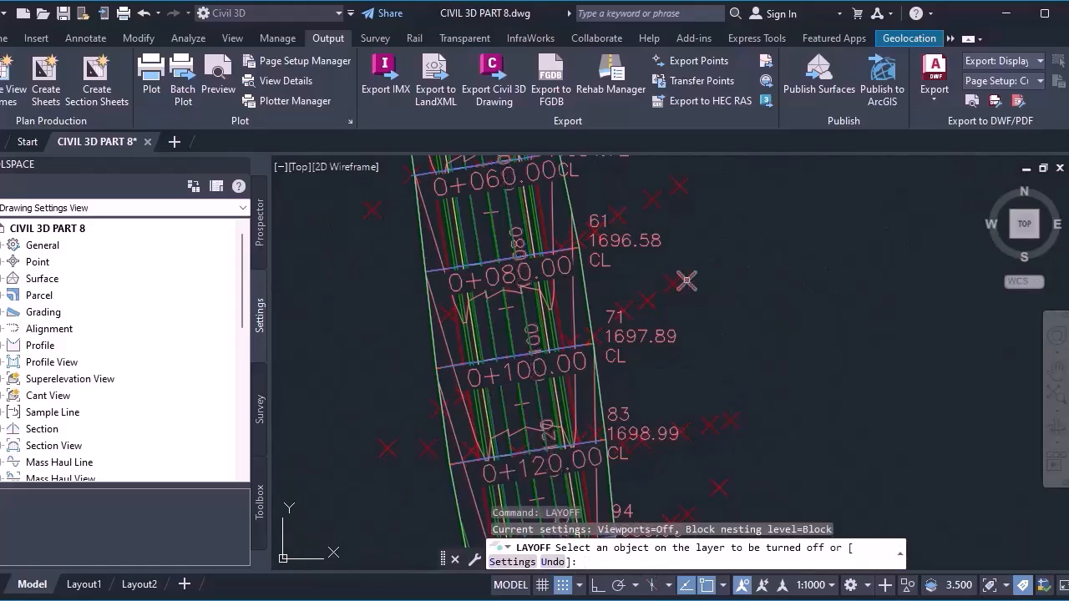
left_click(687, 282)
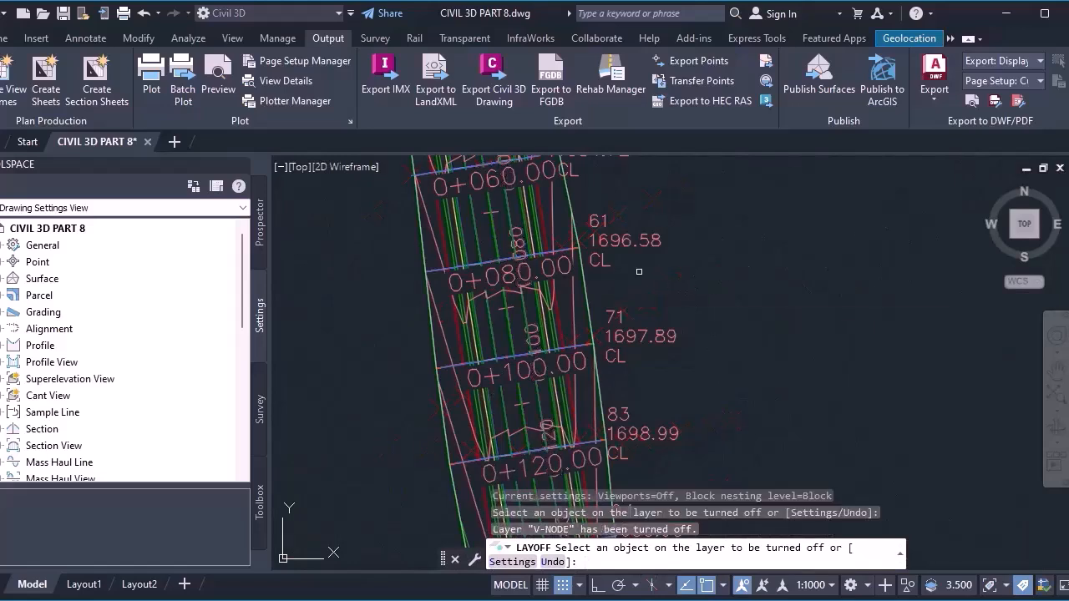
Turn off the layers of the point labels and of the surface lines beside the corridor, V-NODE and C-TOPO.
mouse_move(638, 271)
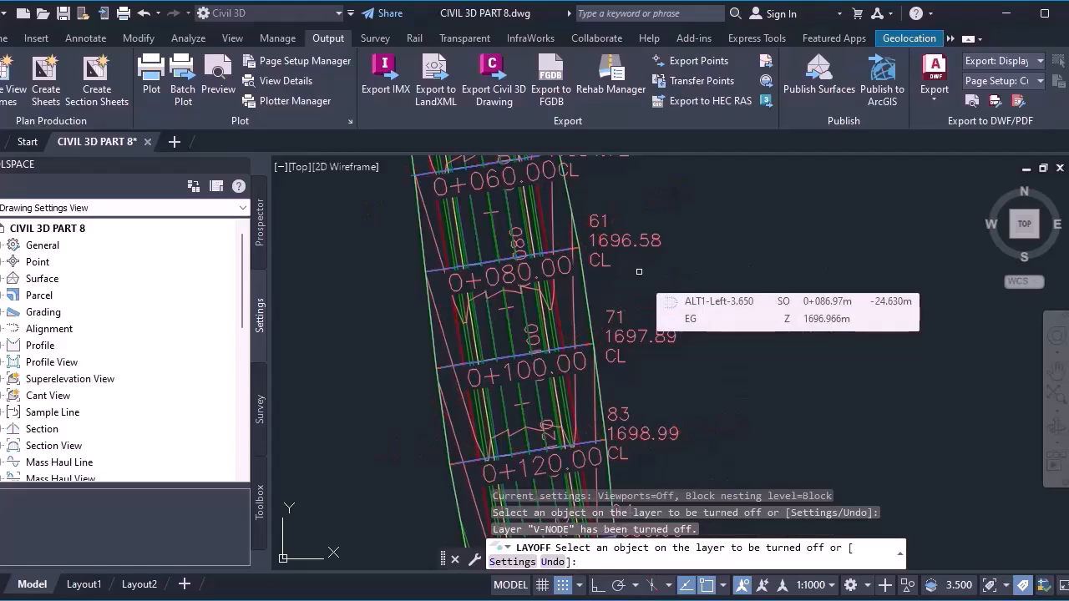
left_click(649, 240)
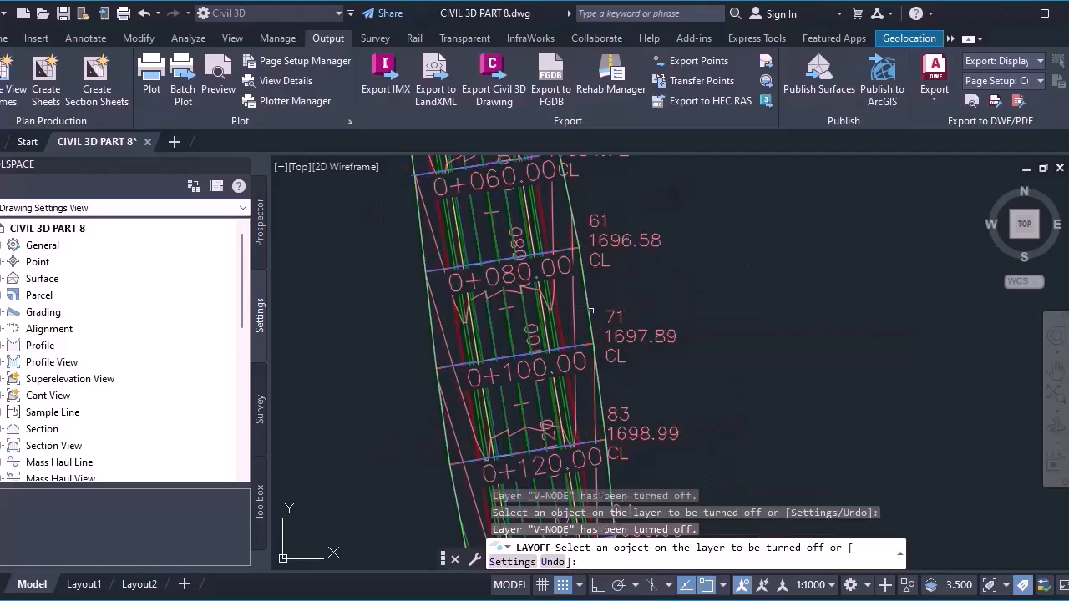
scroll(563, 326, "up", 3)
left_click(622, 287)
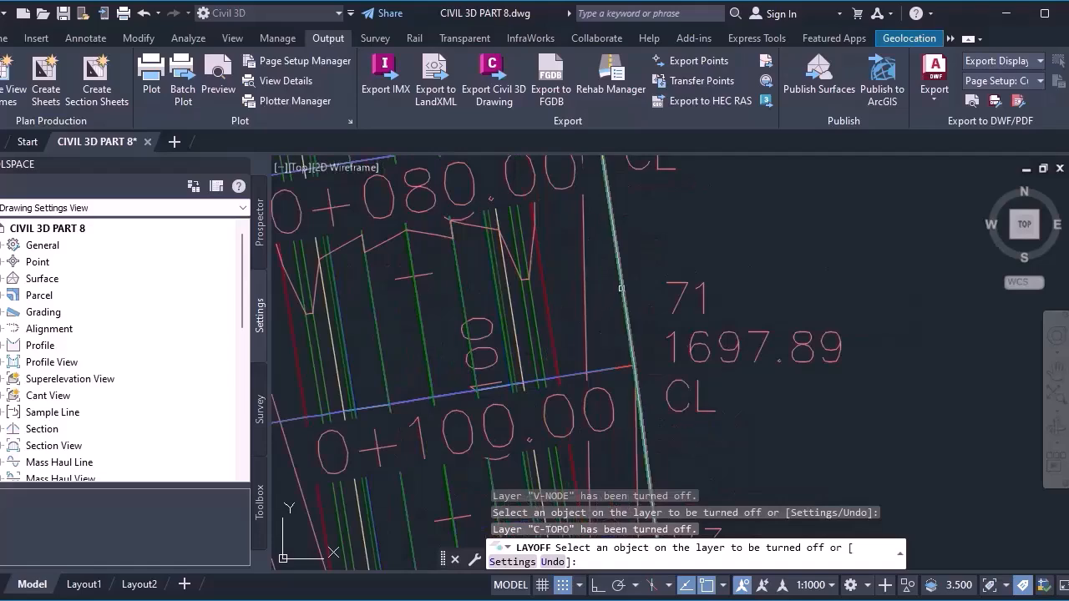
scroll(626, 334, "down", 5)
scroll(612, 222, "up", 8)
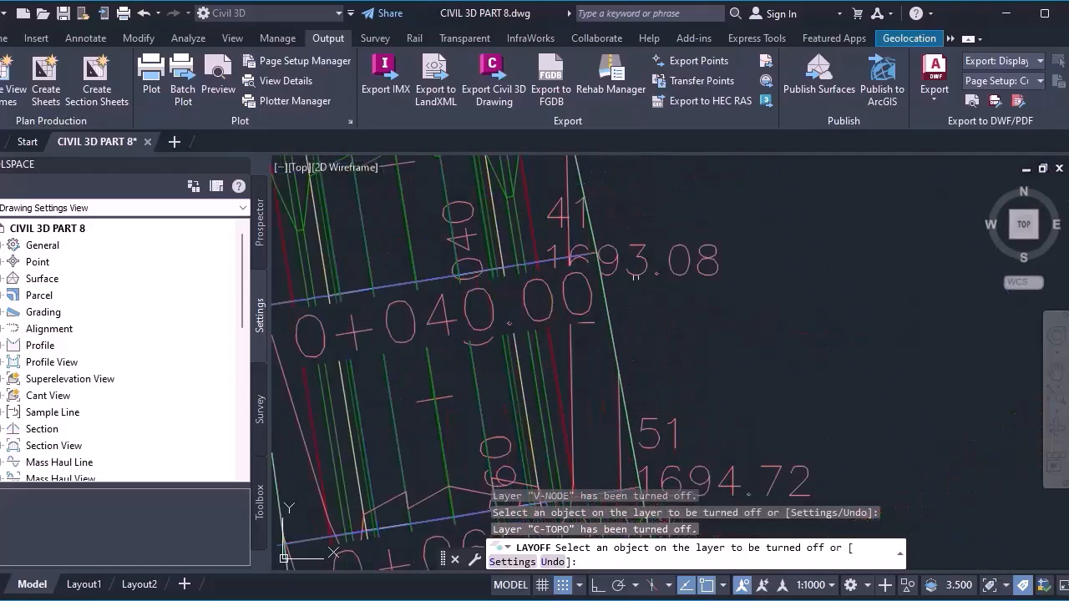
Run LAYOFF again to try to turn off the layer of the surface line near station 0+040.00.
right_click(938, 251)
right_click(1022, 209)
mouse_move(942, 241)
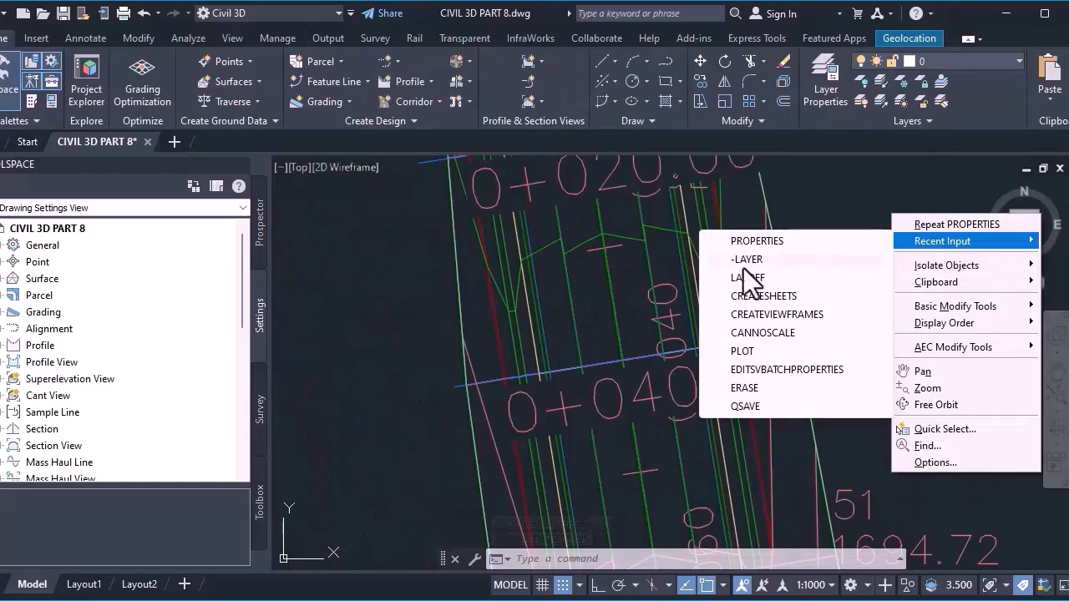
left_click(746, 278)
scroll(758, 376, "down", 1)
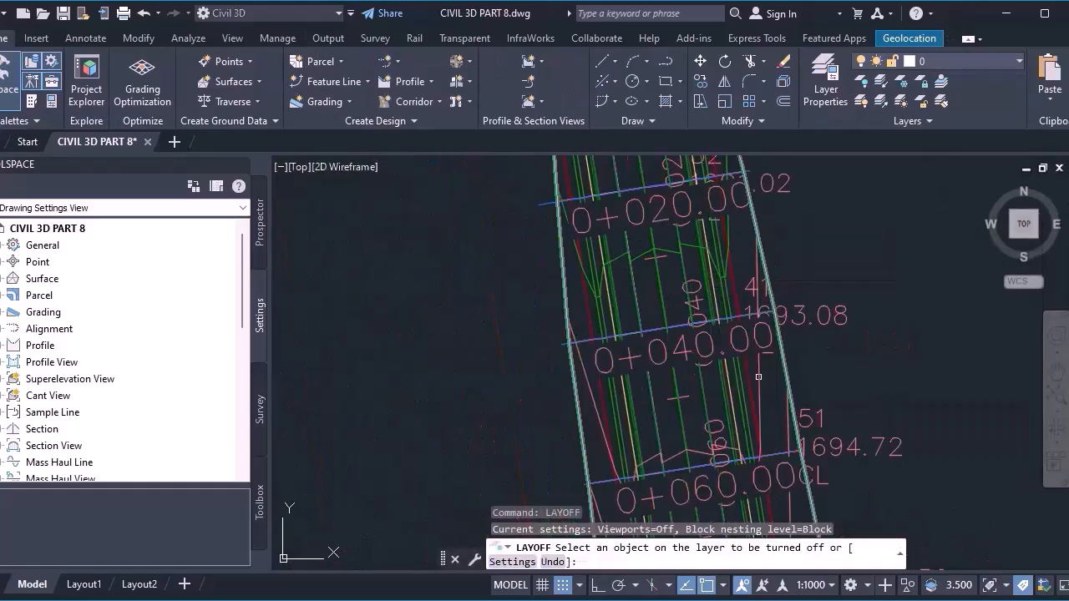
scroll(757, 378, "up", 6)
right_click(778, 347)
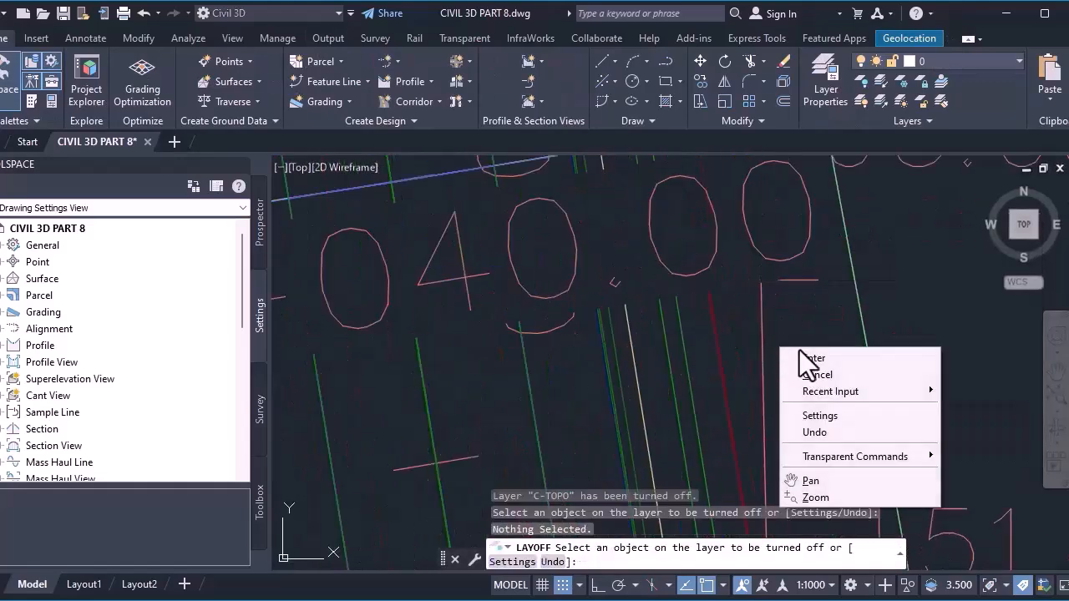
left_click(804, 357)
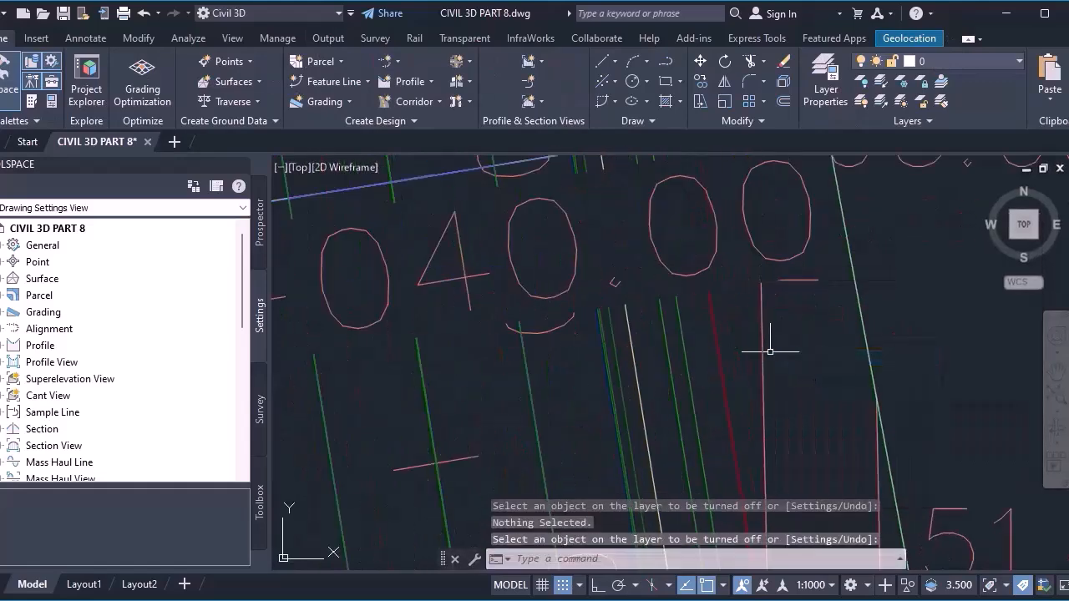
Select the TIN surface near station 0+040.00, check its layer in its properties, and freeze that layer, C-TOPO.
left_click(763, 356)
scroll(744, 384, "down", 3)
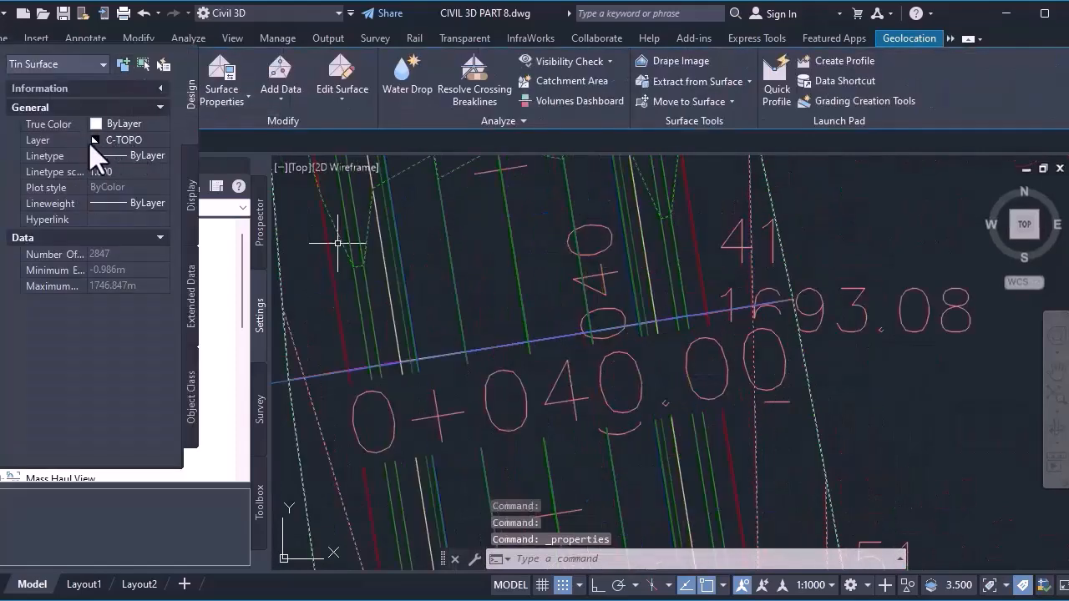
left_click(4, 38)
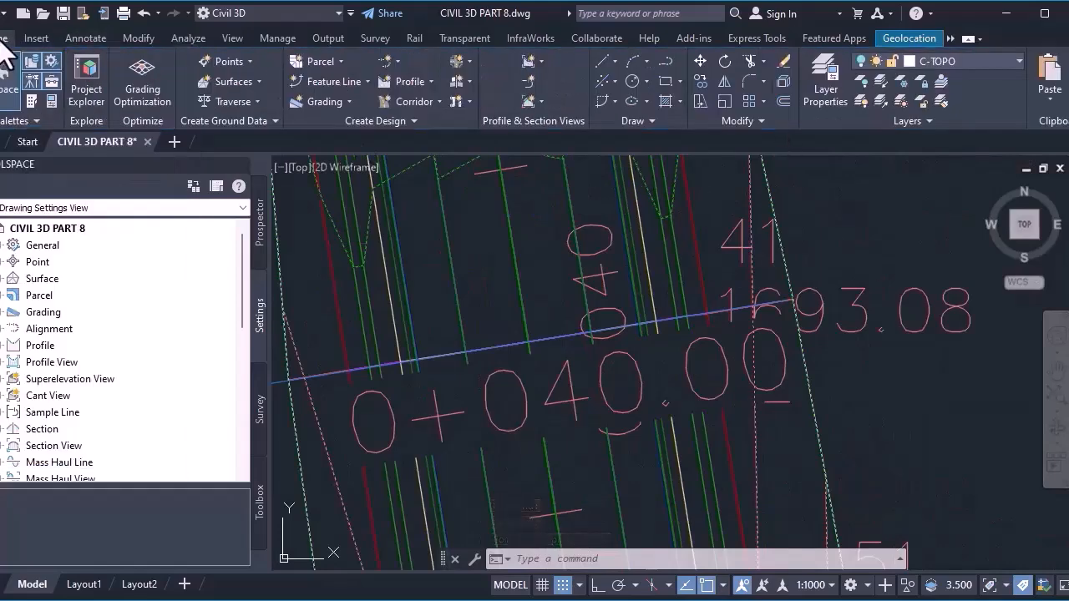
left_click(969, 60)
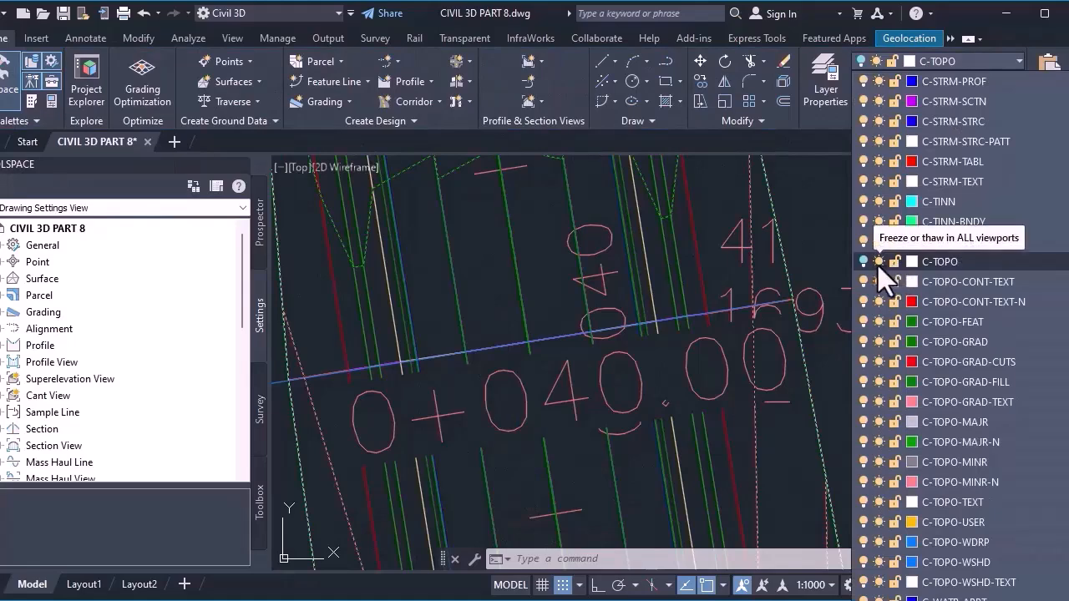
left_click(878, 264)
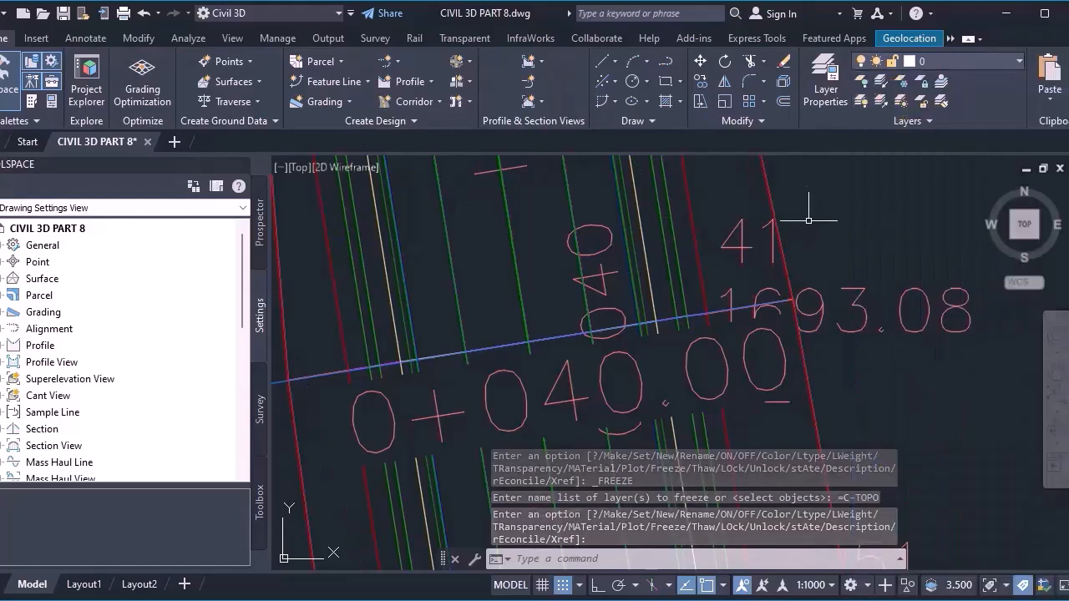
Check the layer of the COGO point label near station 0+040.00 in its properties and freeze that layer, V-NODE.
scroll(827, 292, "down", 3)
scroll(589, 286, "up", 3)
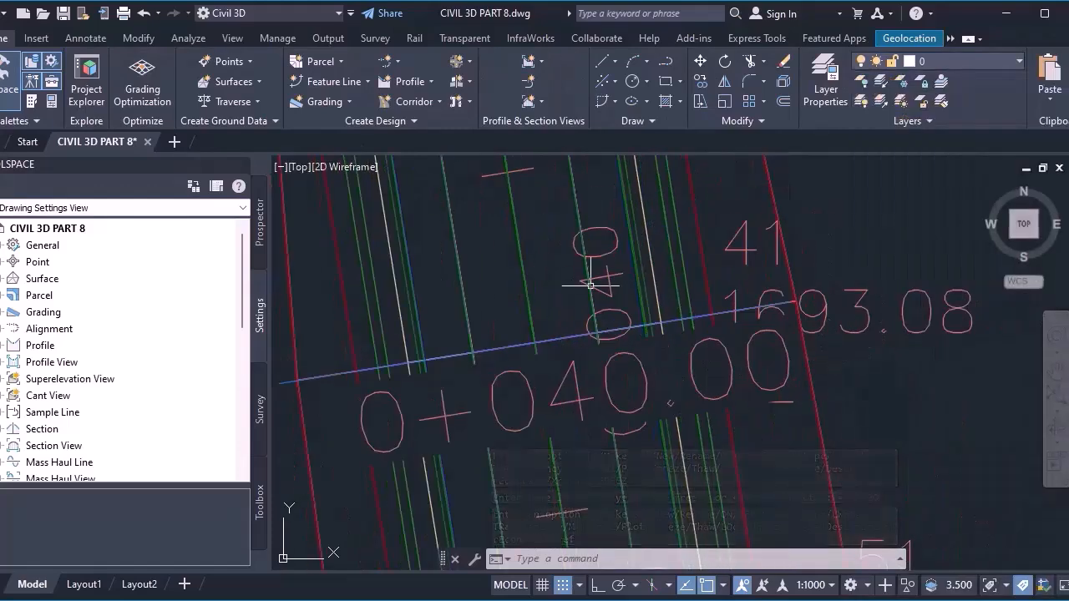
scroll(590, 285, "down", 3)
scroll(649, 296, "up", 4)
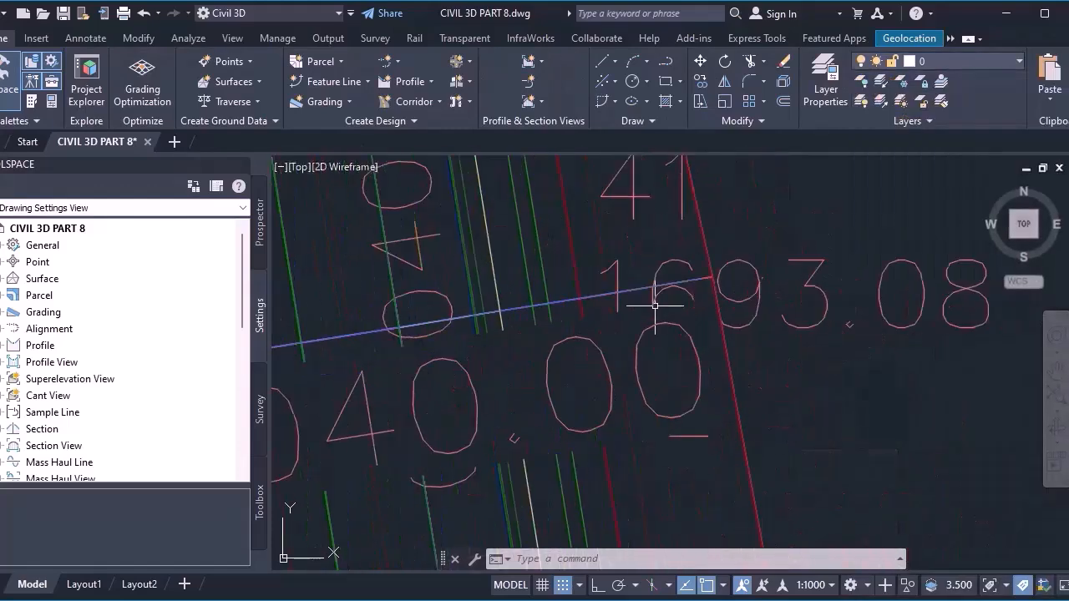
left_click(808, 282)
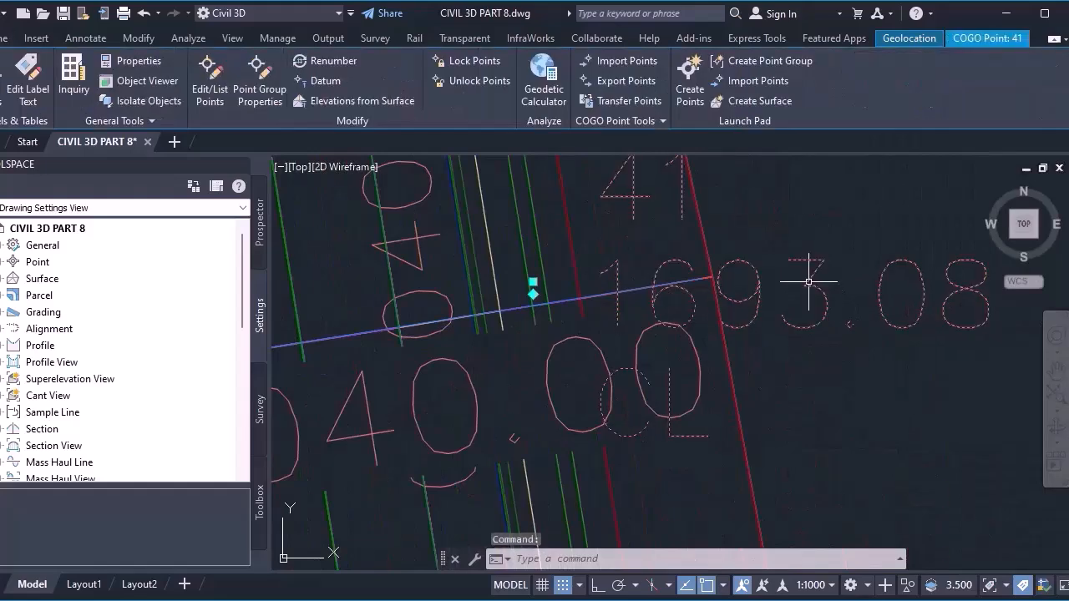
left_click(135, 62)
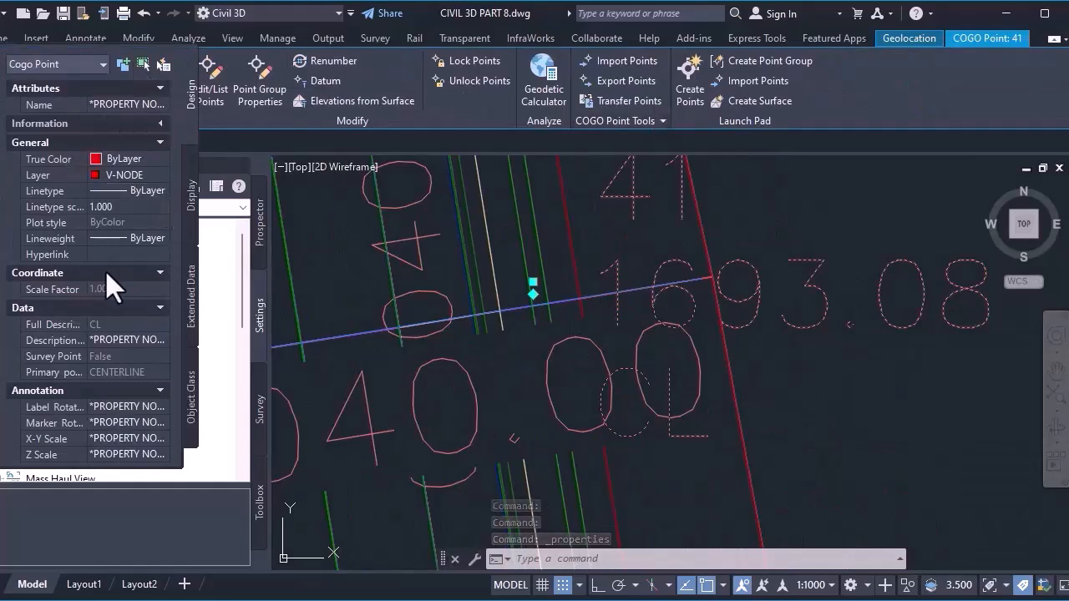
left_click(5, 38)
left_click(983, 60)
left_click(878, 241)
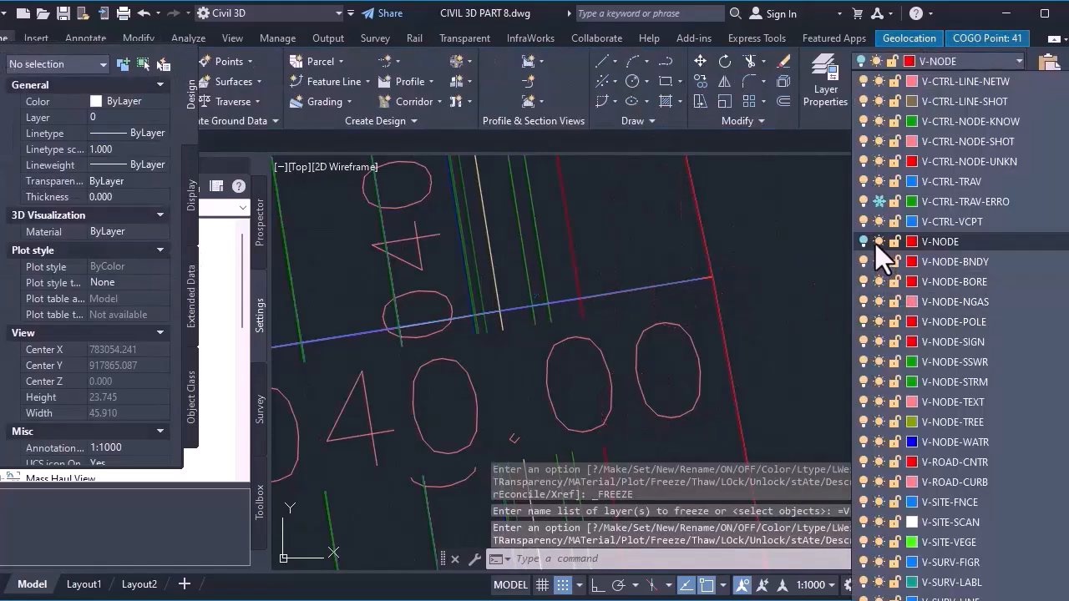
left_click(878, 243)
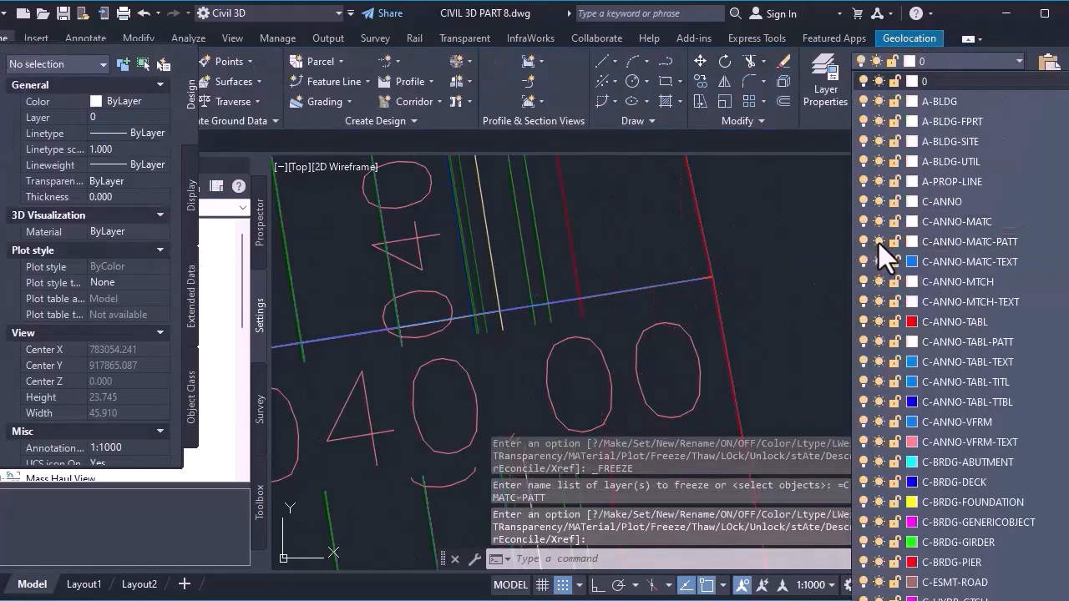
left_click(746, 267)
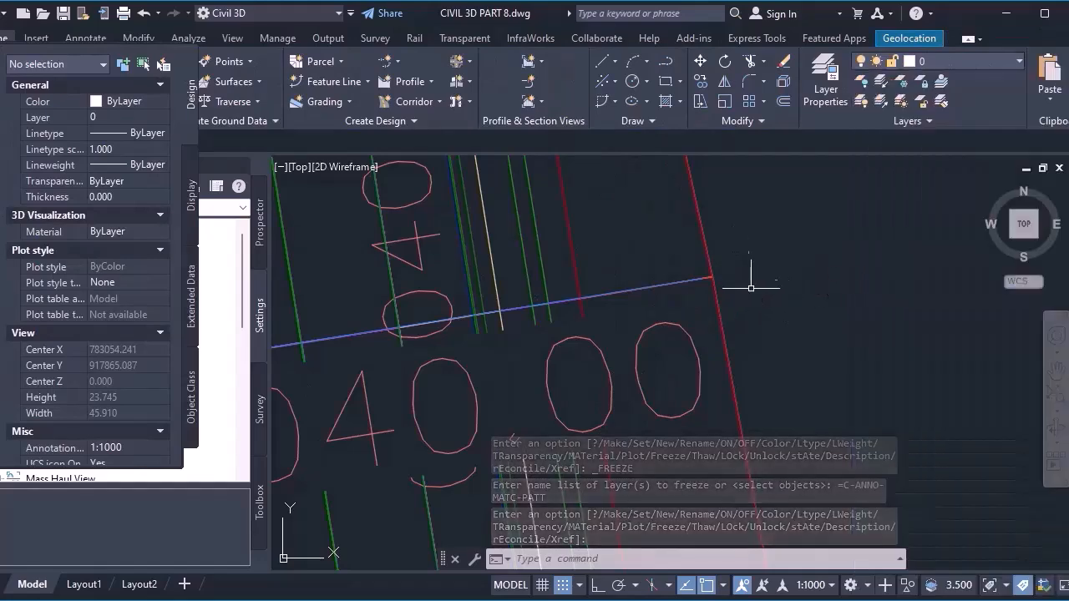
Examine the size and overlap of the station labels along the main alignment and around the road junction.
scroll(748, 280, "down", 5)
scroll(730, 310, "up", 3)
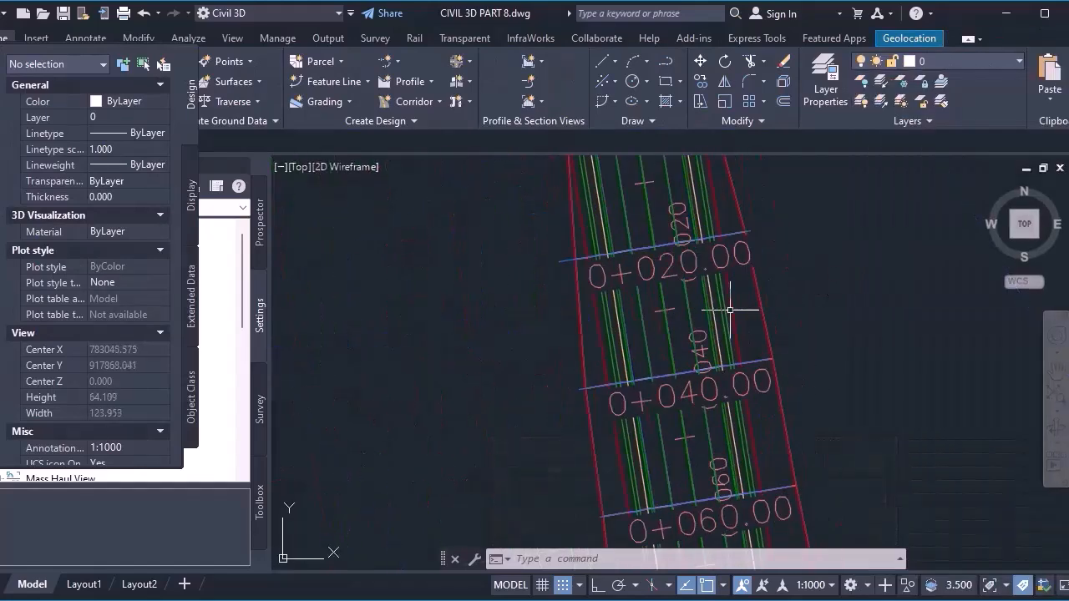
scroll(621, 255, "down", 8)
scroll(662, 386, "up", 8)
scroll(487, 220, "down", 7)
scroll(595, 437, "up", 5)
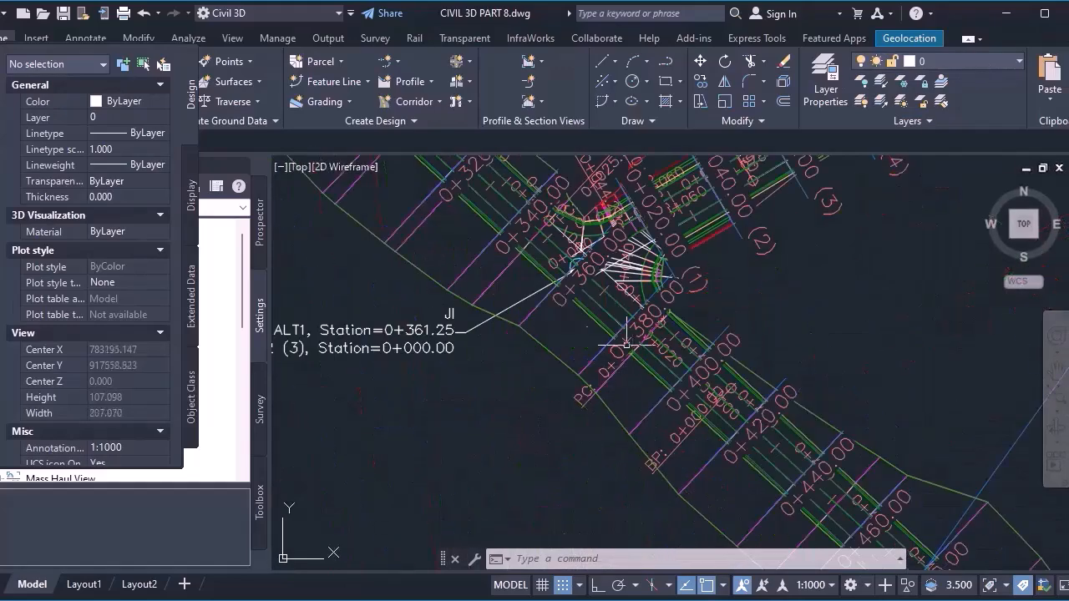
scroll(632, 357, "up", 2)
scroll(586, 303, "down", 4)
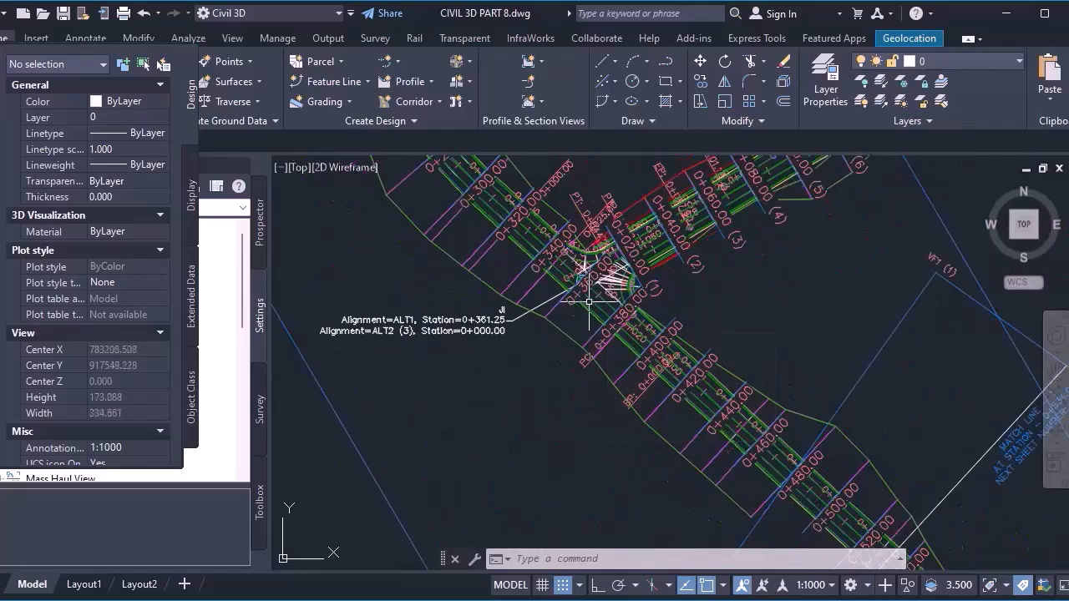
scroll(692, 416, "up", 8)
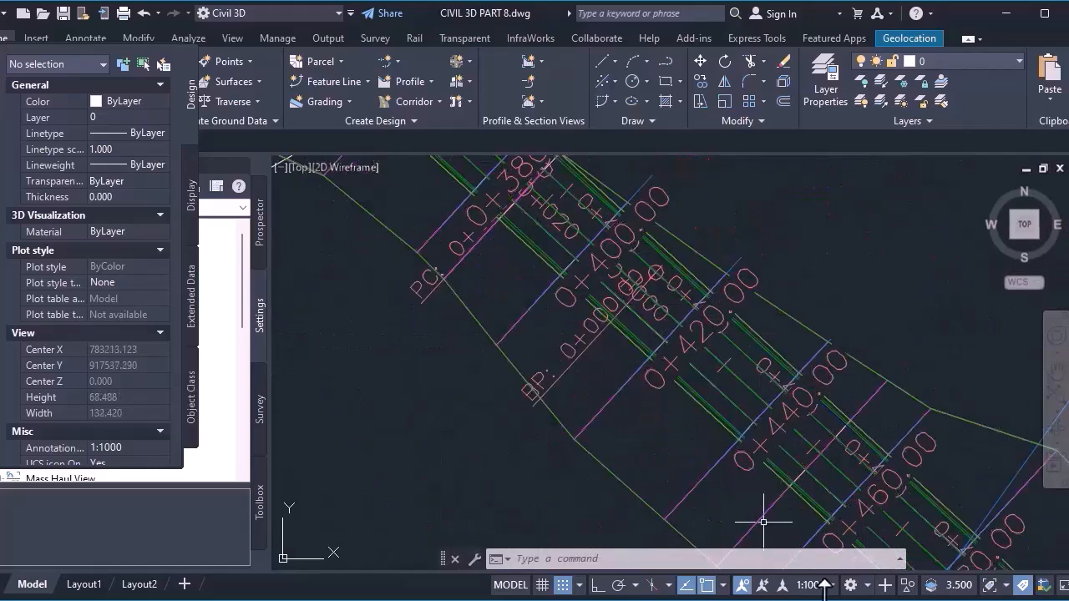
Set the annotation scale to 1:500 and save the drawing.
left_click(814, 584)
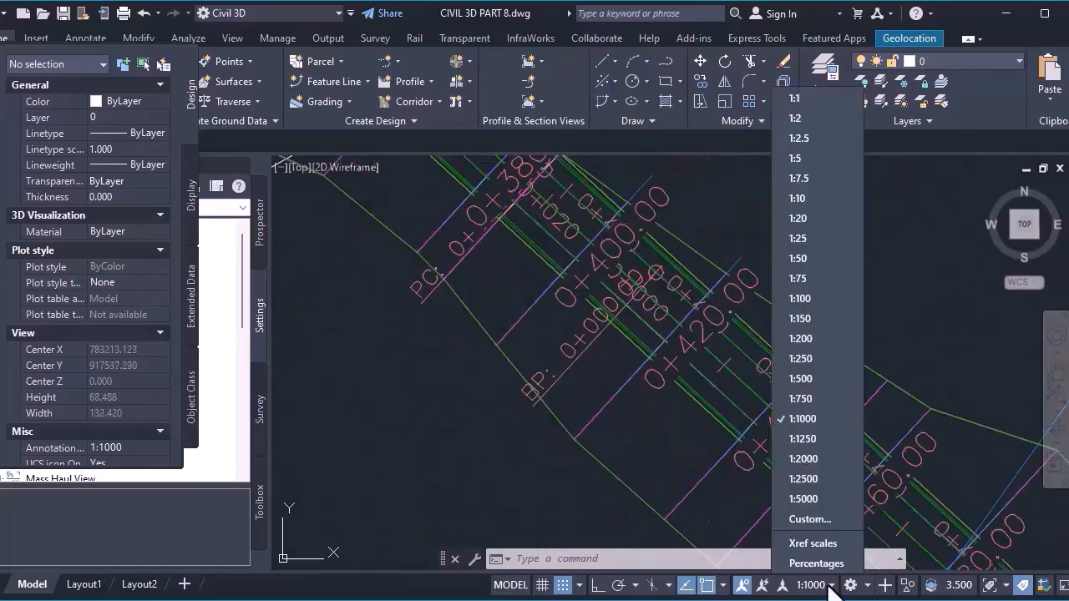
left_click(816, 378)
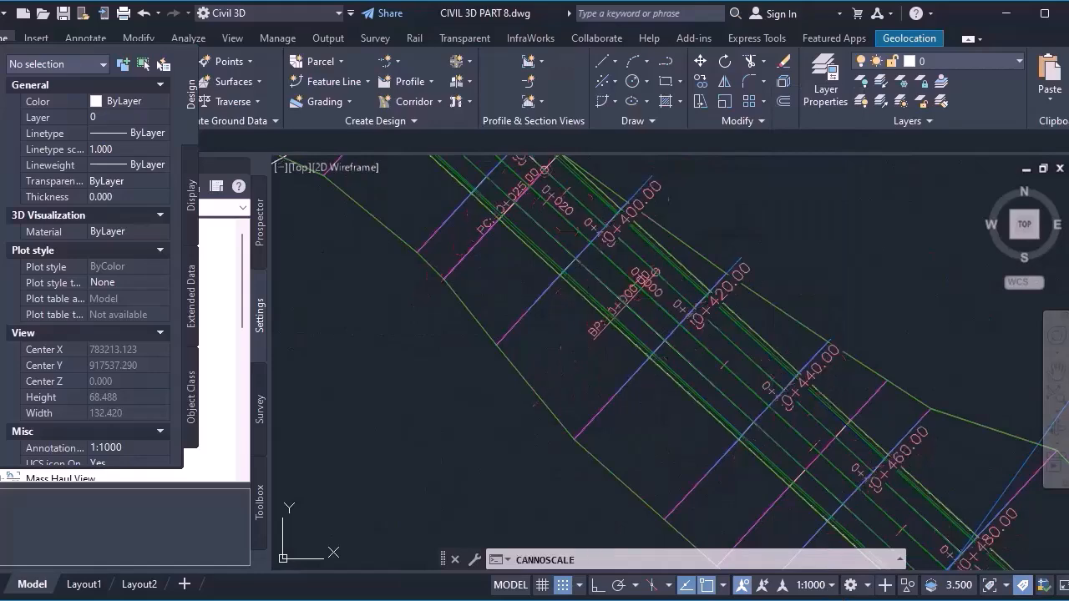
scroll(579, 434, "down", 2)
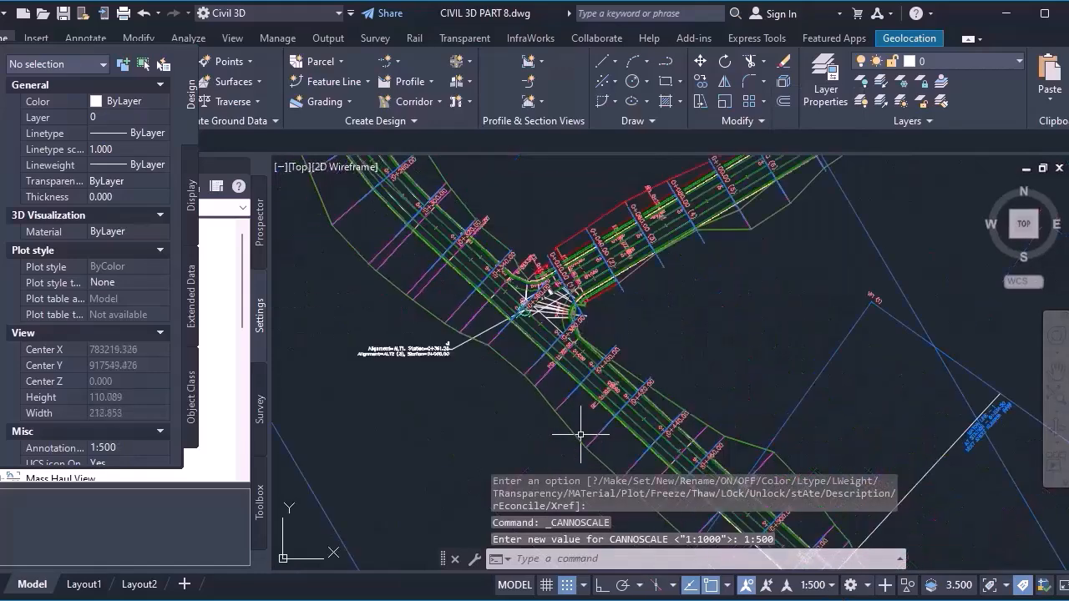
scroll(581, 434, "down", 2)
left_click(63, 14)
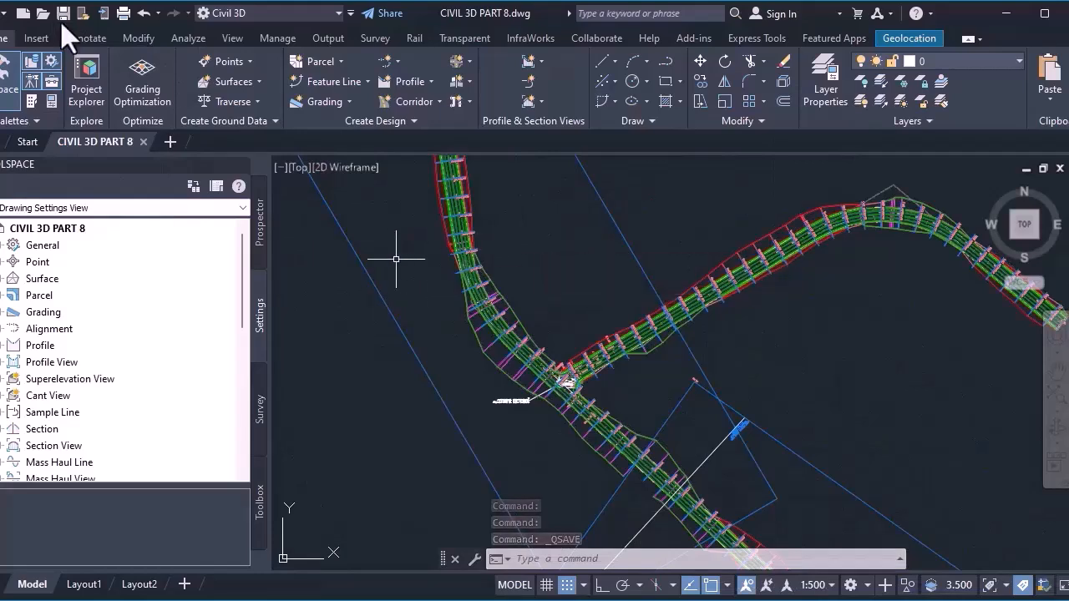
Inspect the rescaled station labels and sample lines around the junction and along the side road.
left_click(337, 39)
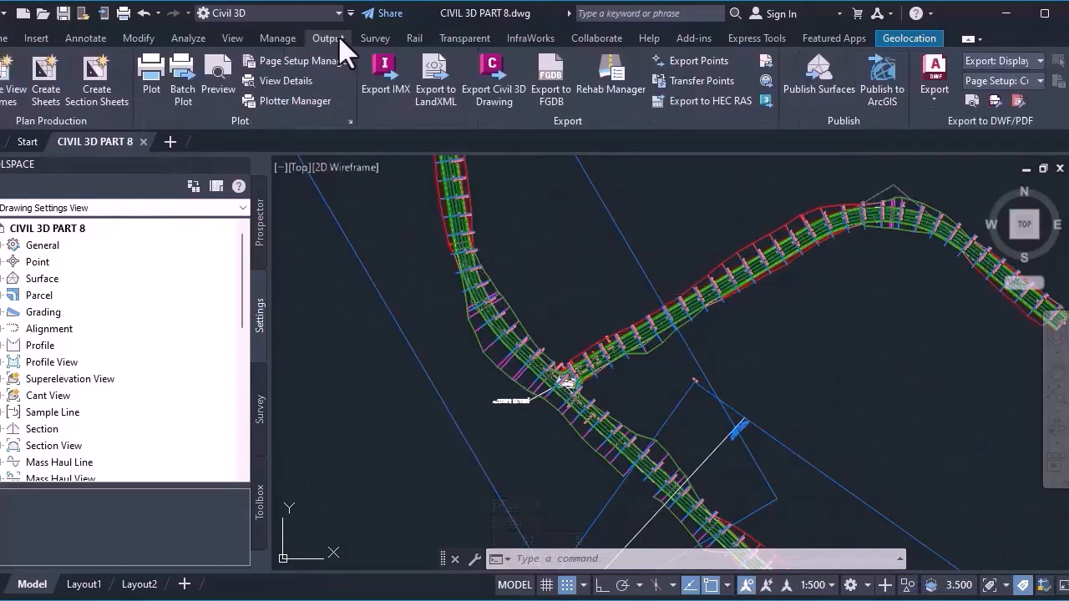
scroll(585, 392, "up", 5)
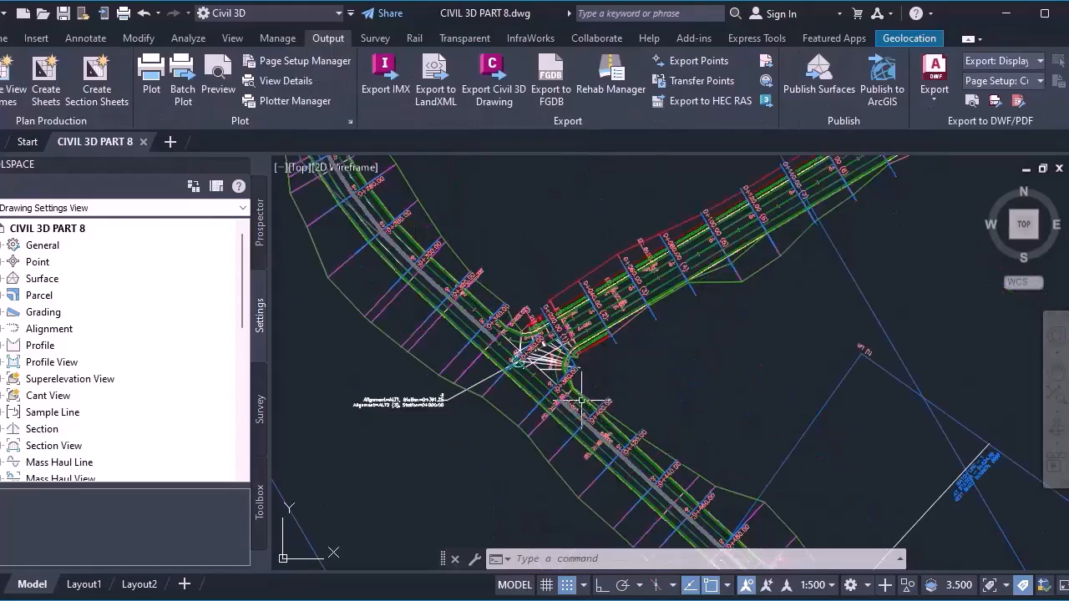
scroll(647, 375, "down", 1)
scroll(704, 322, "up", 2)
scroll(688, 370, "down", 1)
scroll(688, 370, "down", 2)
scroll(689, 397, "up", 4)
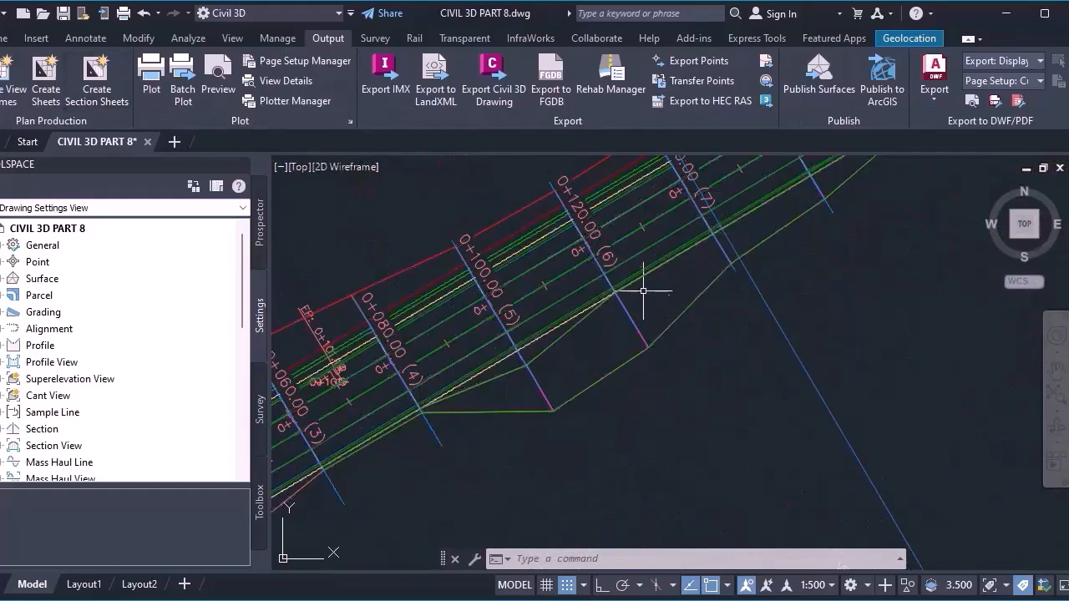
Check the layer of the sample line at station 0+120.00 in its properties and freeze that layer, C-ROAD-SAMP.
mouse_move(636, 327)
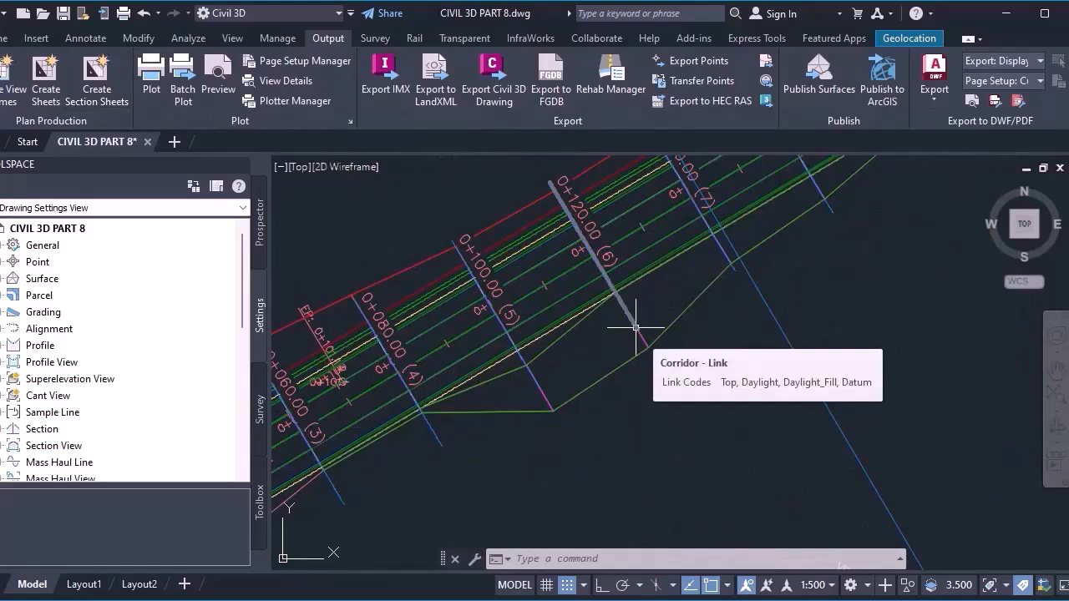
left_click(636, 327)
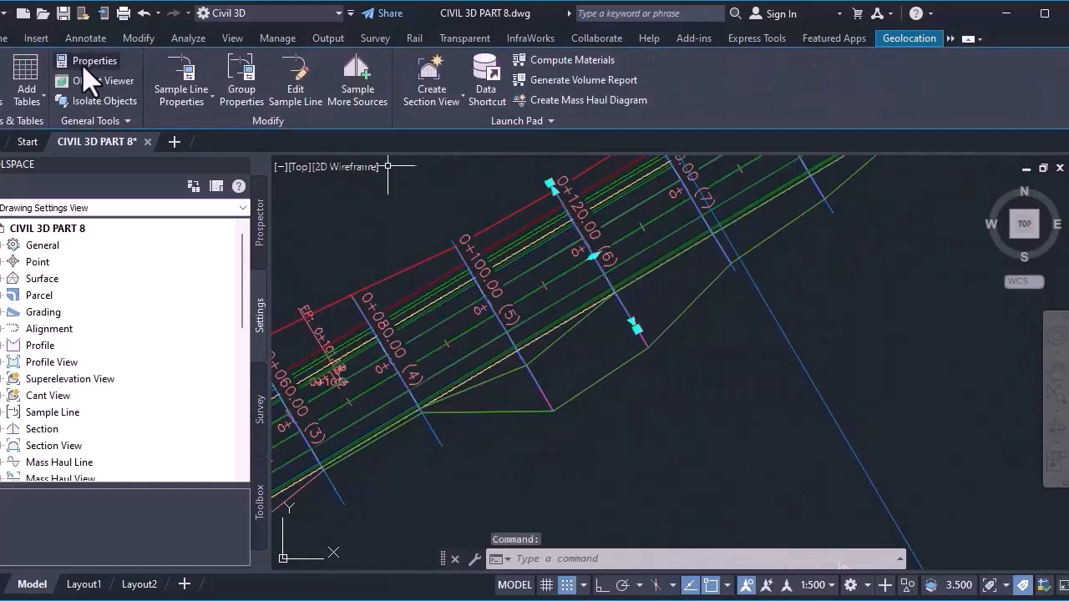
left_click(82, 65)
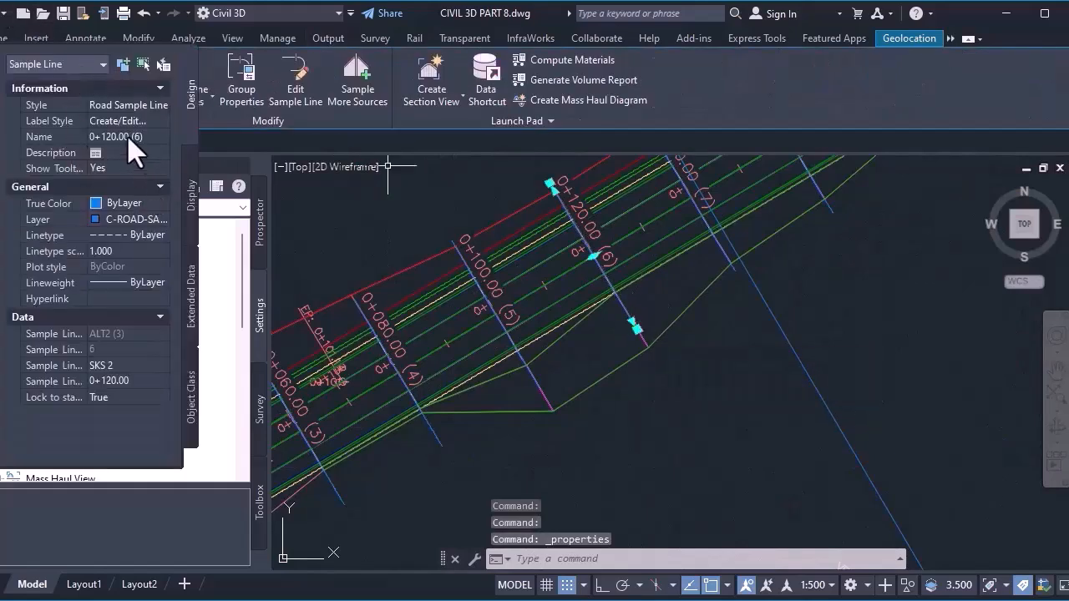
left_click(159, 88)
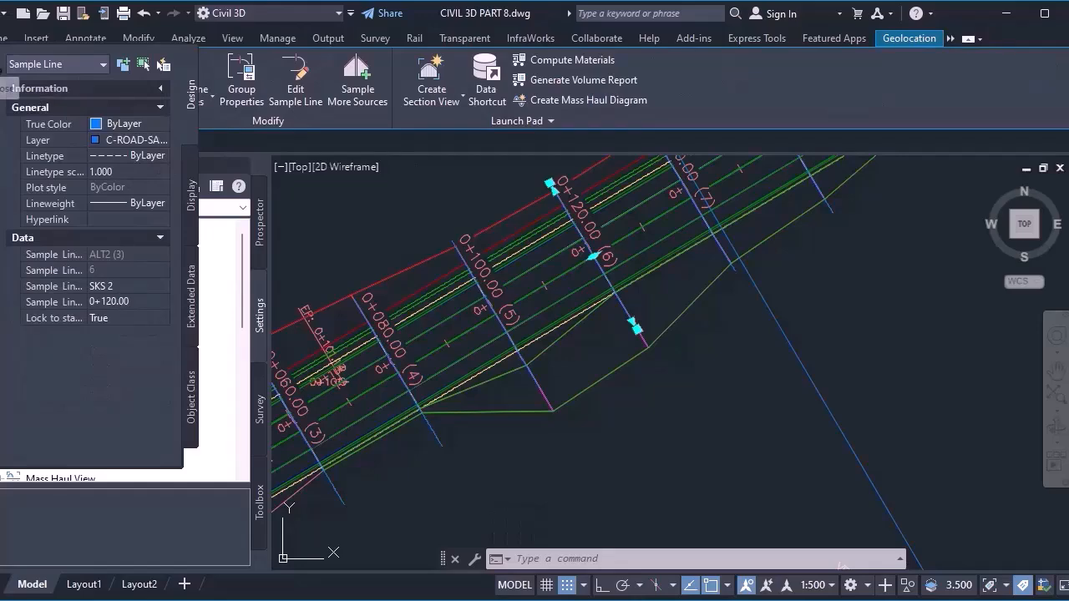
left_click(8, 36)
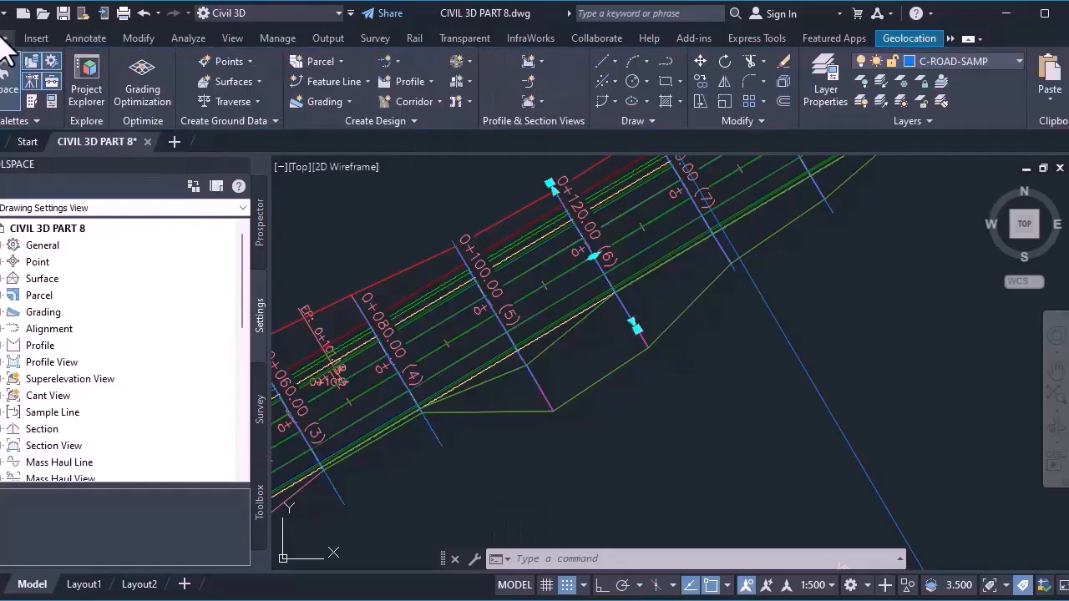
left_click(995, 63)
left_click(880, 201)
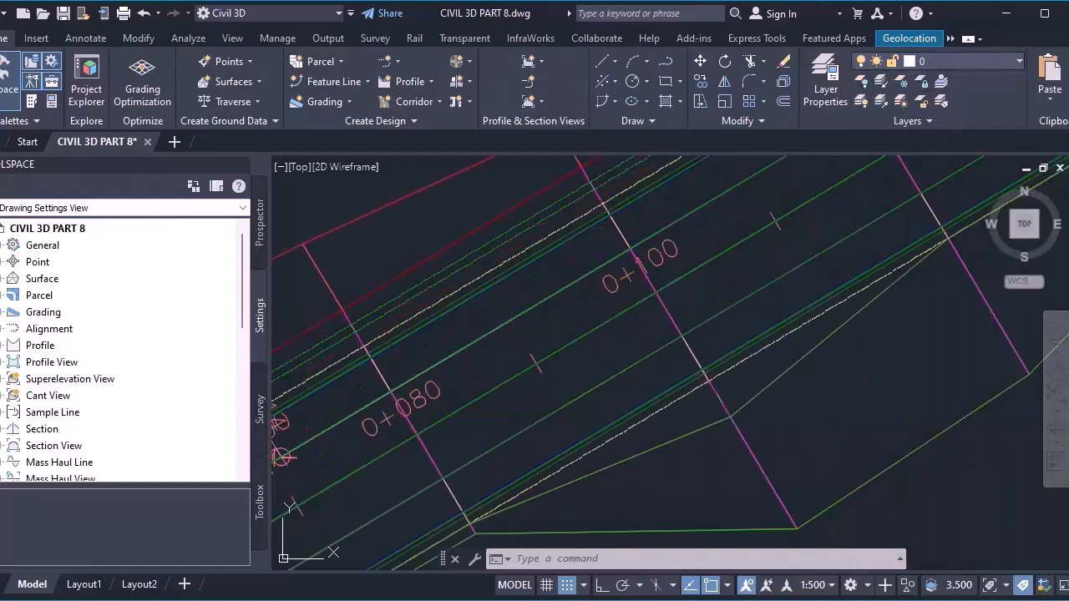
Inspect the corridor and its station labels along the side road and the main alignment with the sample lines hidden.
scroll(626, 338, "down", 3)
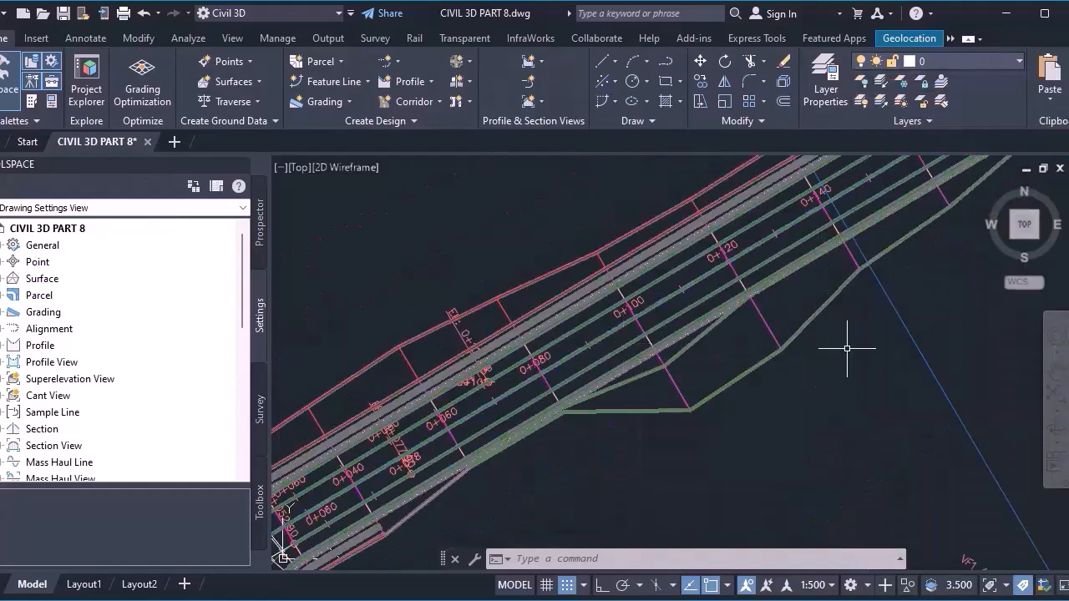
scroll(861, 323, "down", 2)
scroll(537, 295, "up", 2)
scroll(598, 367, "down", 1)
scroll(597, 368, "down", 2)
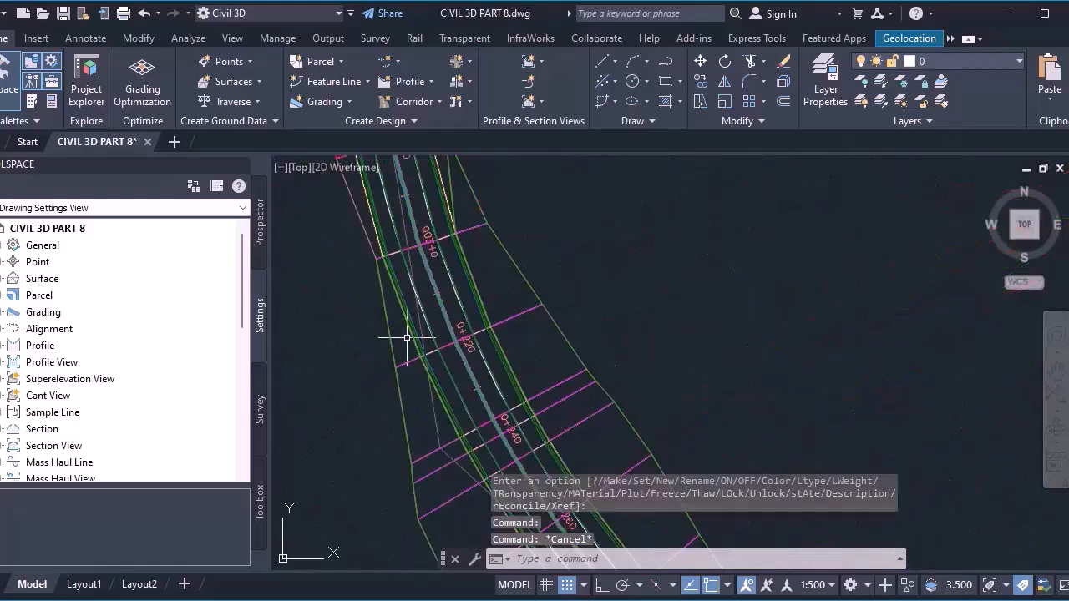
scroll(548, 307, "down", 1)
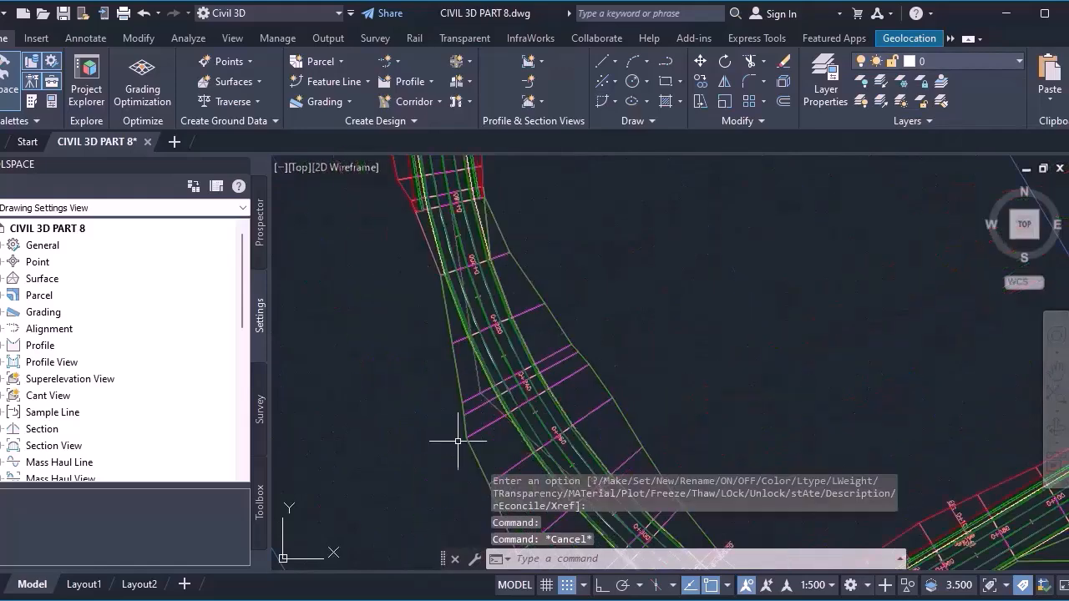
scroll(659, 284, "up", 3)
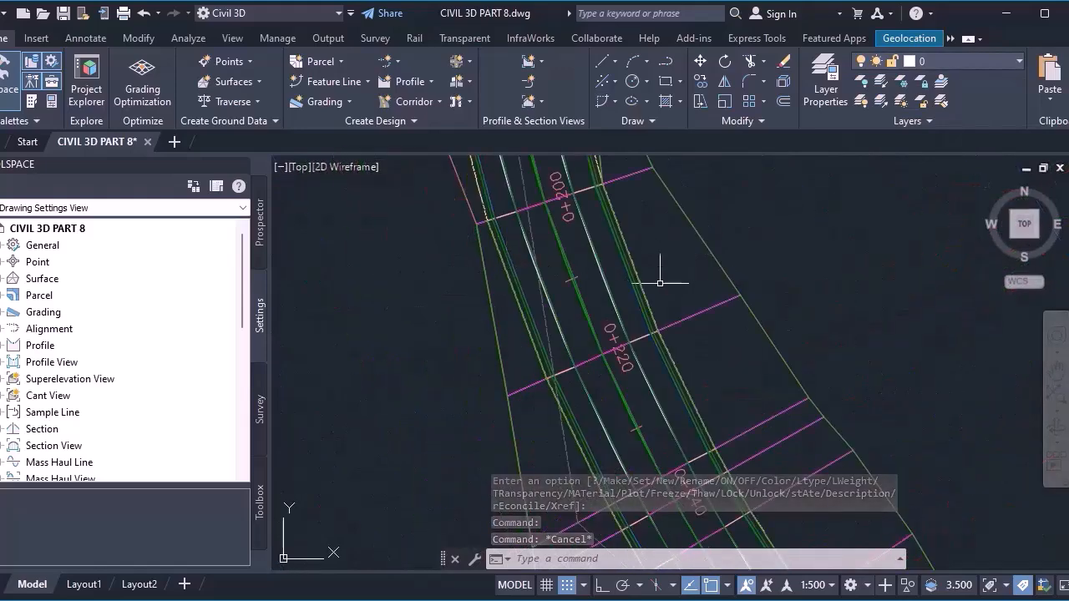
scroll(660, 284, "down", 2)
scroll(552, 316, "up", 4)
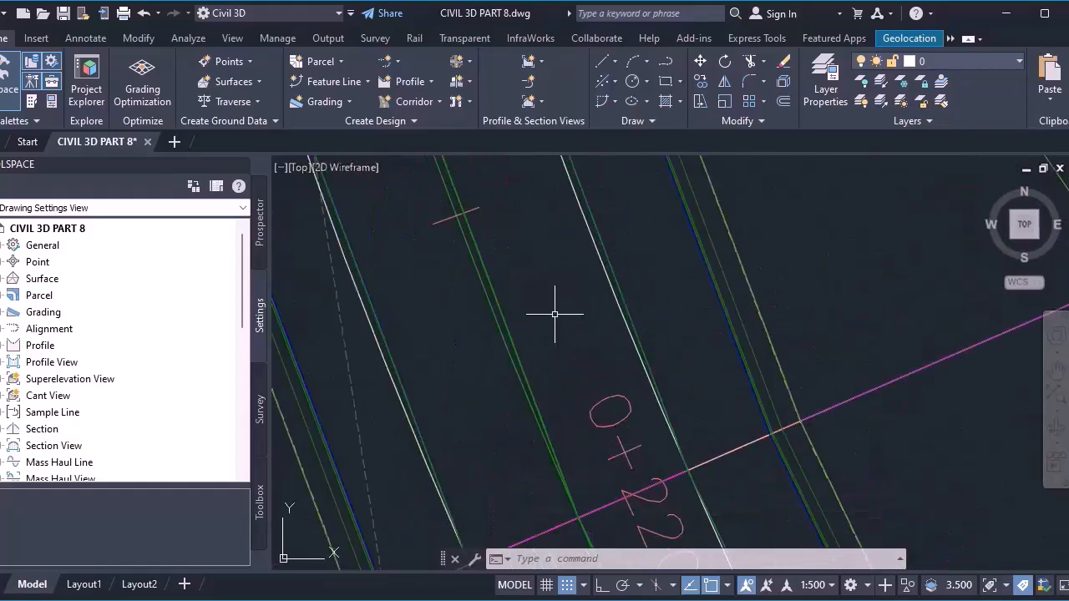
scroll(556, 310, "down", 1)
scroll(549, 312, "down", 1)
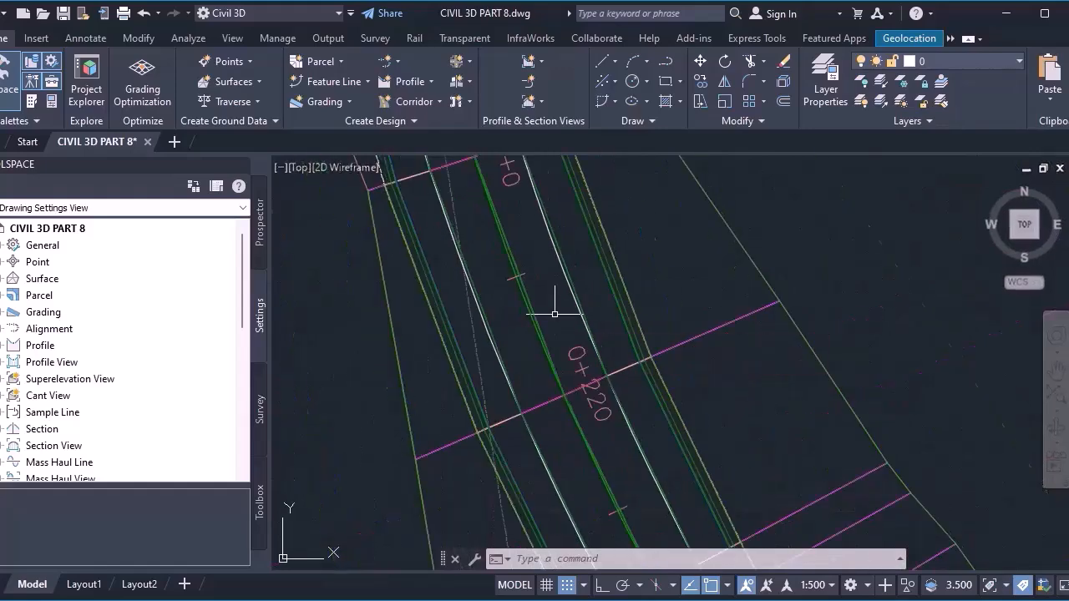
scroll(551, 309, "up", 1)
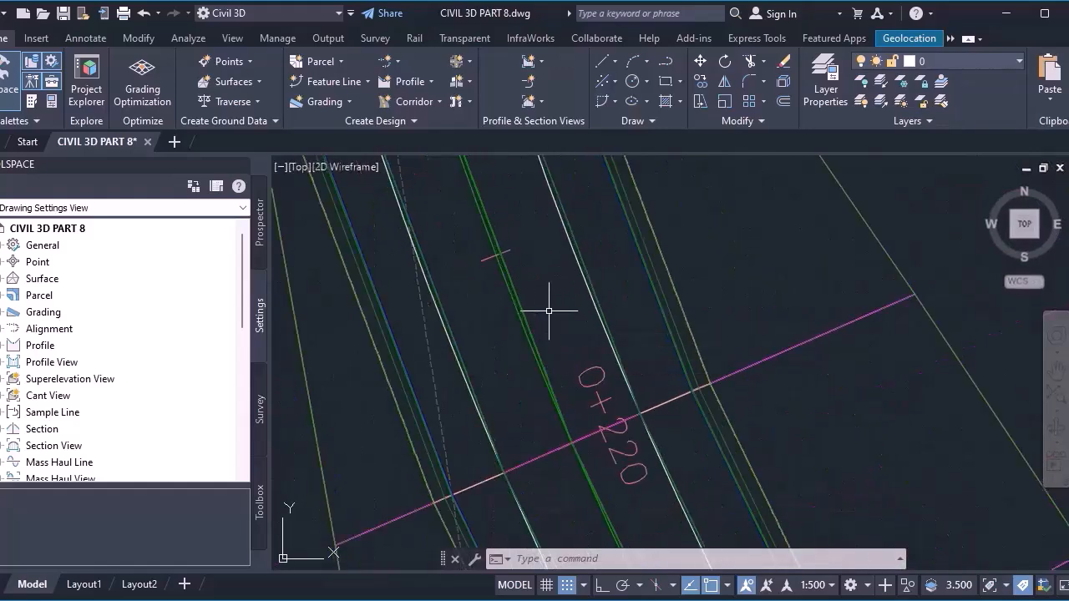
scroll(560, 371, "down", 2)
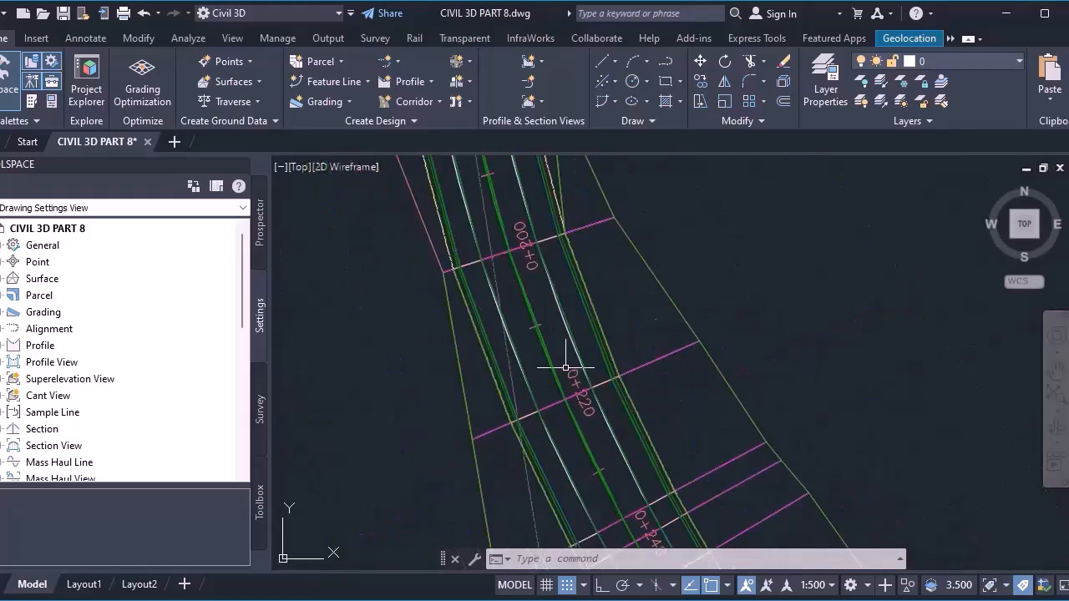
scroll(584, 322, "down", 1)
scroll(674, 410, "down", 2)
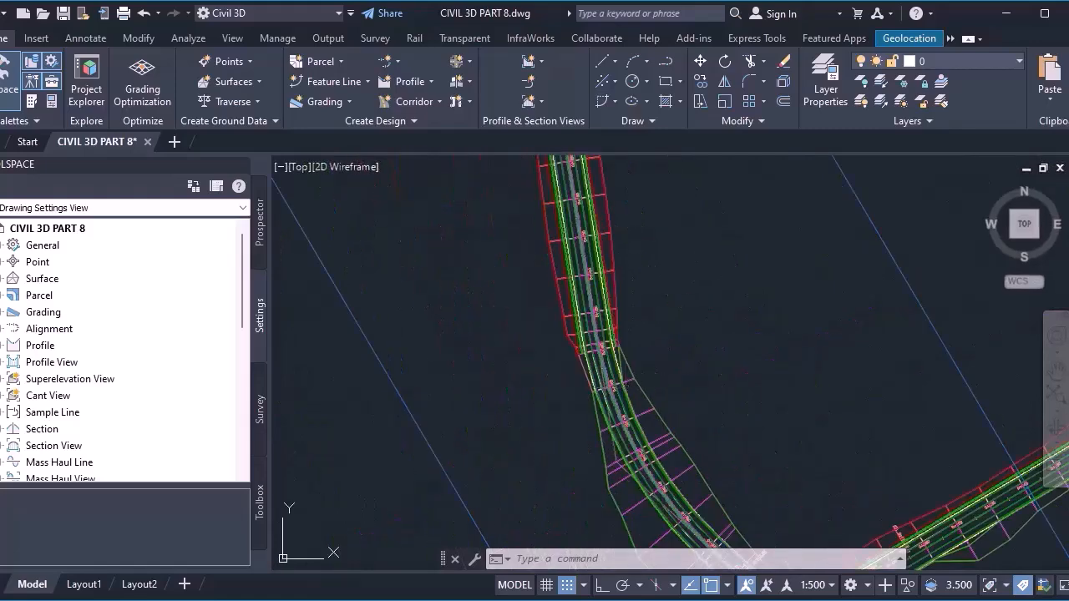
scroll(738, 532, "down", 1)
scroll(626, 389, "down", 1)
scroll(619, 349, "up", 5)
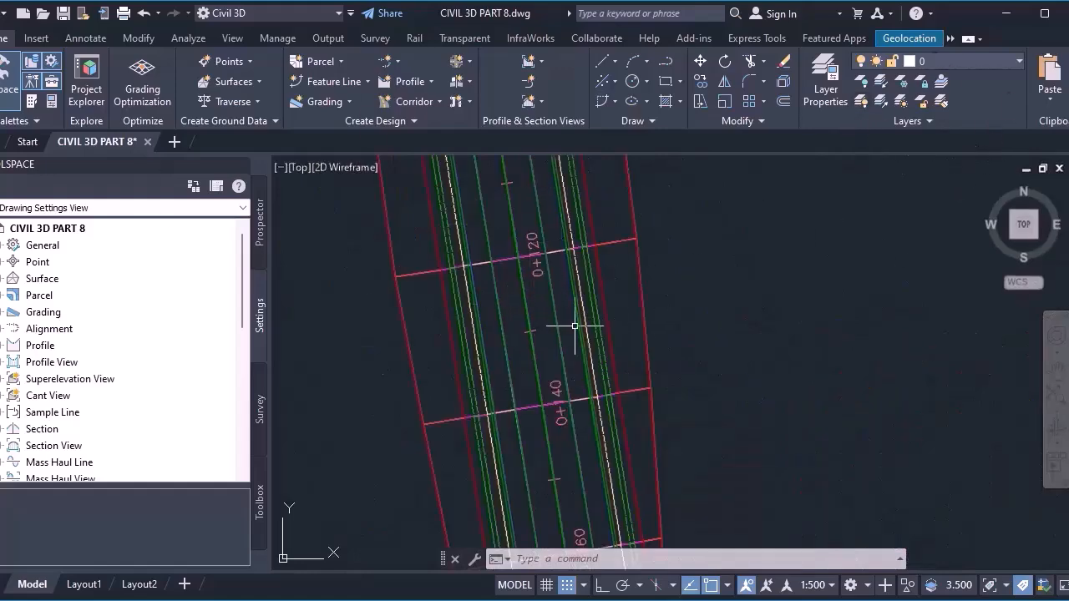
scroll(551, 330, "down", 2)
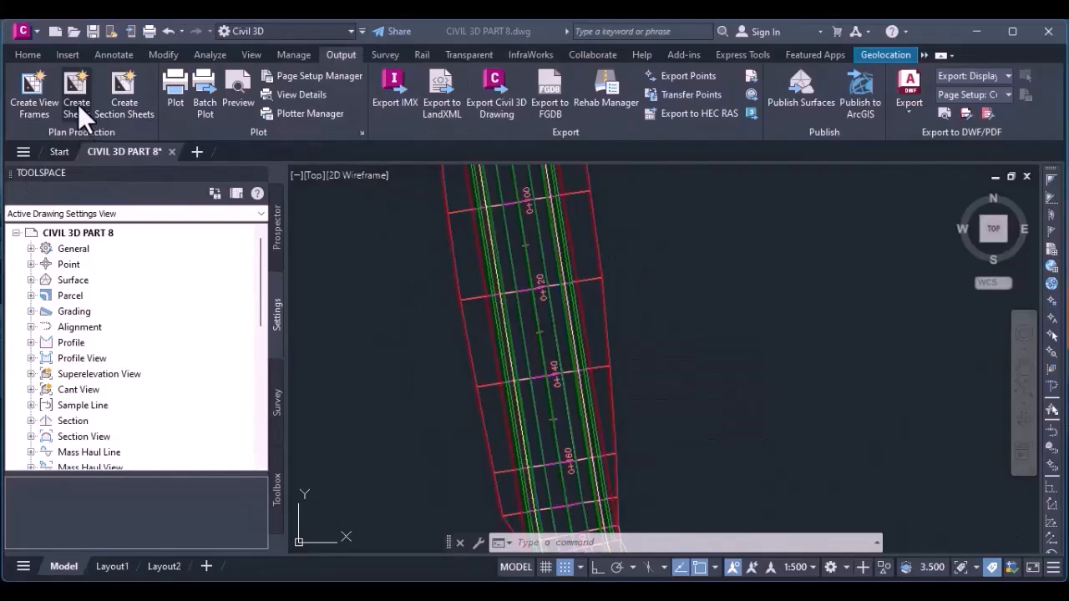
Start creating sheets from view frame group VFG 1 and choose North as the north arrow block for the layouts.
scroll(526, 247, "down", 6)
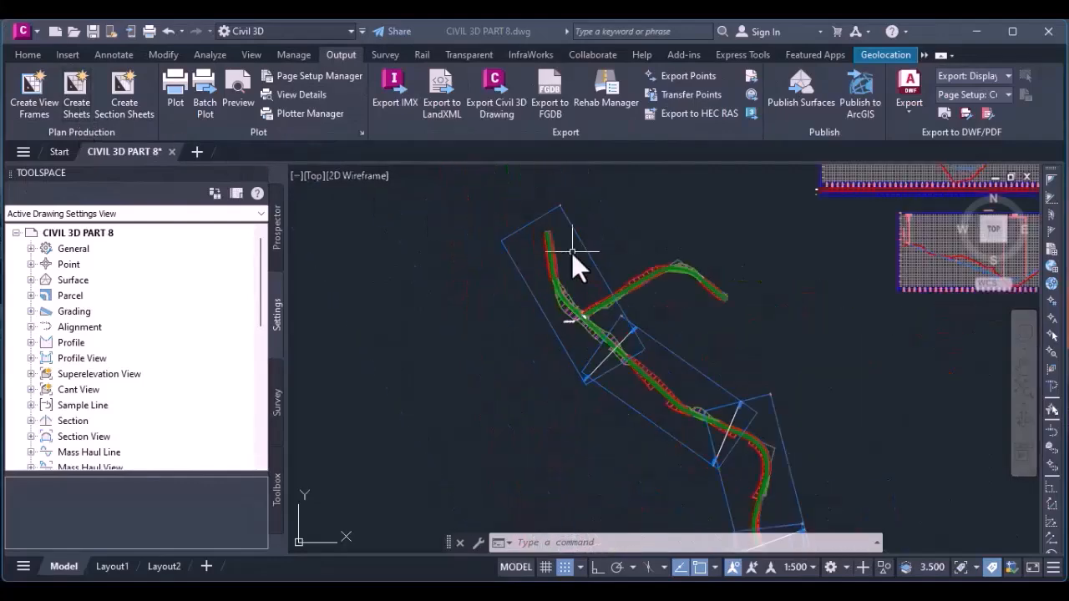
scroll(665, 429, "up", 4)
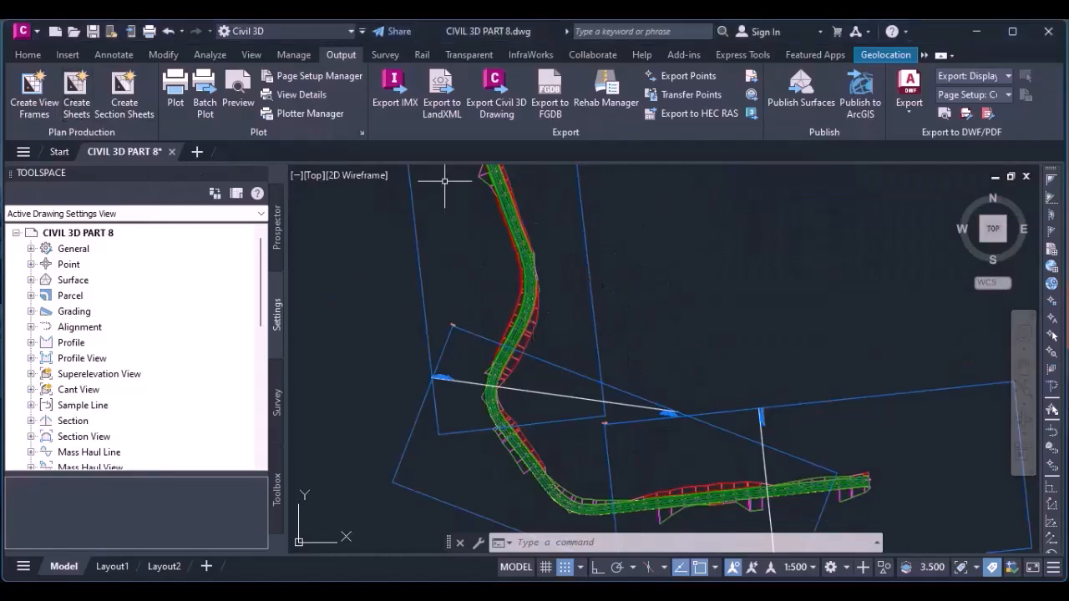
left_click(78, 102)
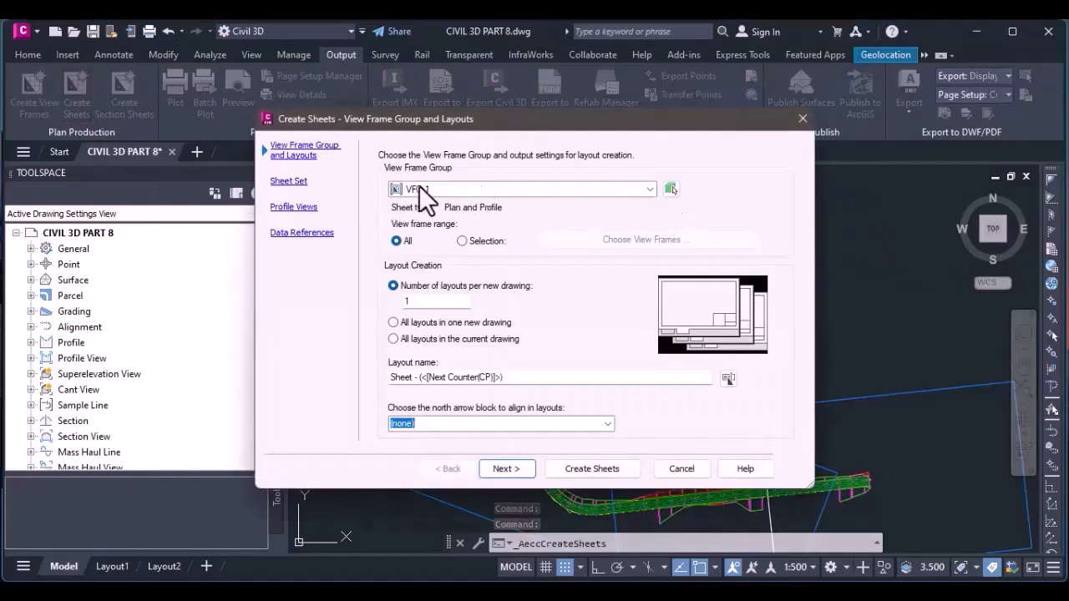
left_click(501, 191)
left_click(501, 191)
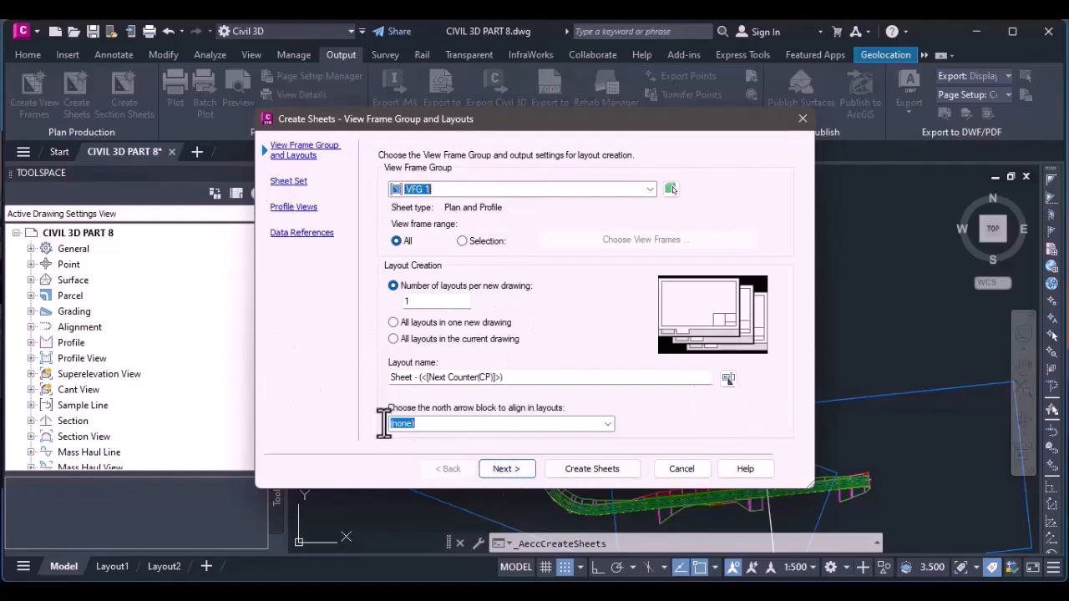
left_click(608, 424)
left_click(399, 445)
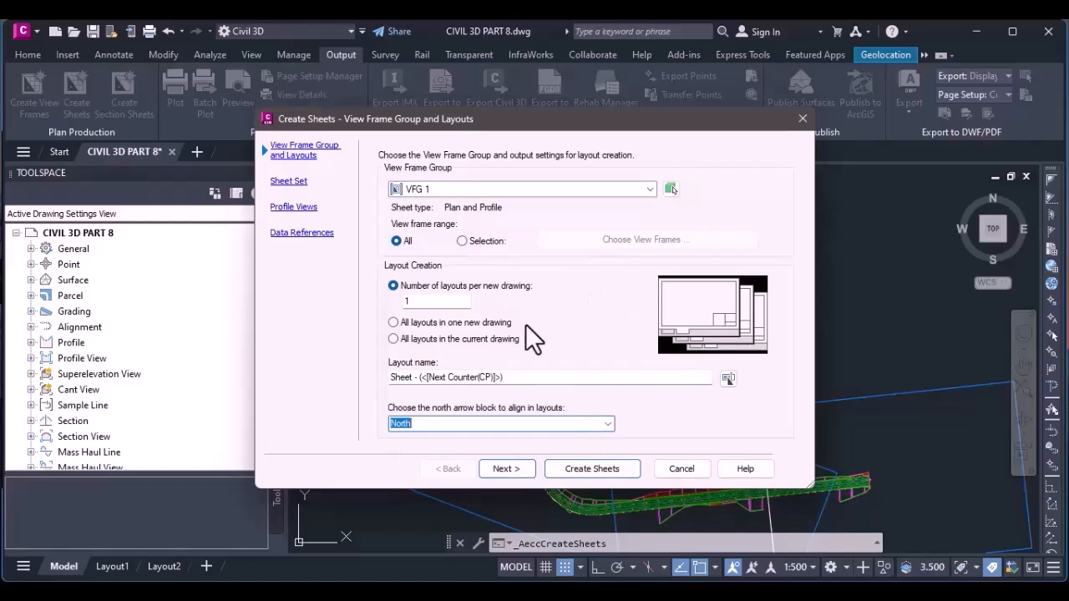
left_click(508, 470)
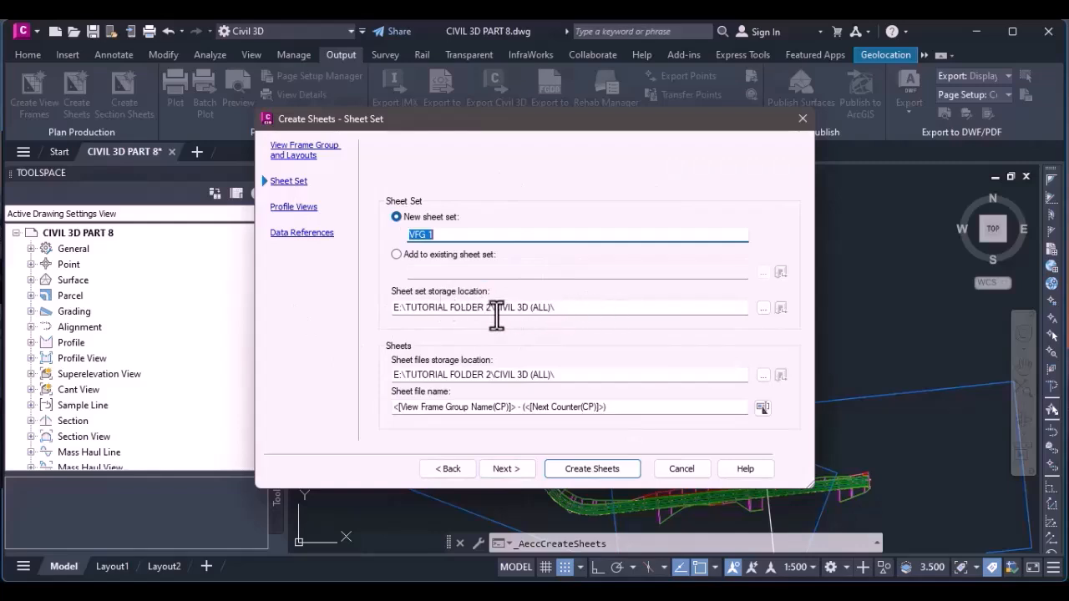
Set the storage location of the new sheet set to the CIVIL 3D PART 8 folder.
left_click(763, 307)
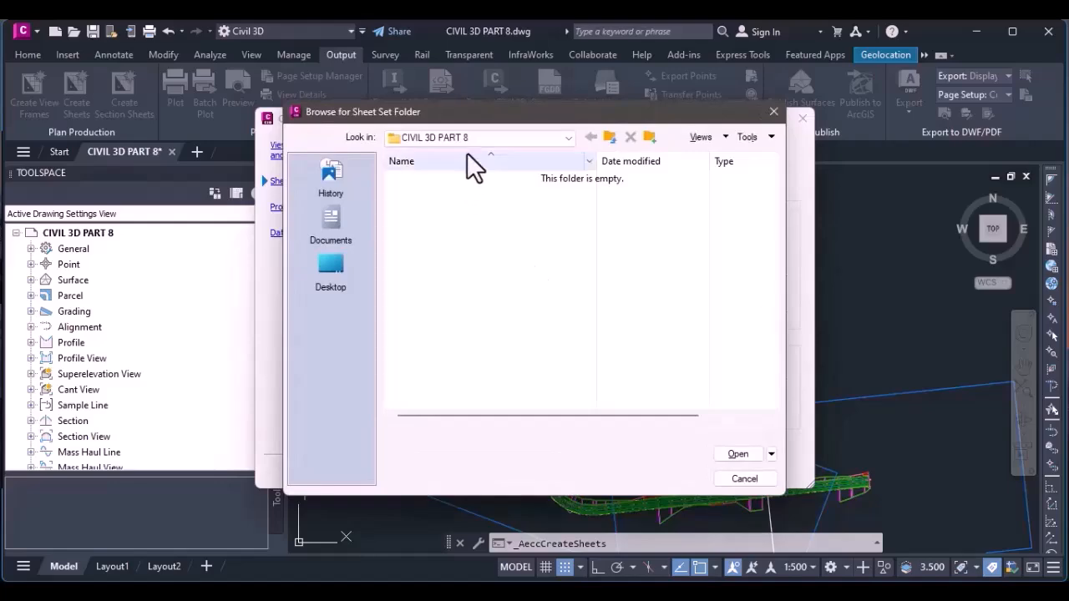
left_click(486, 139)
left_click(487, 138)
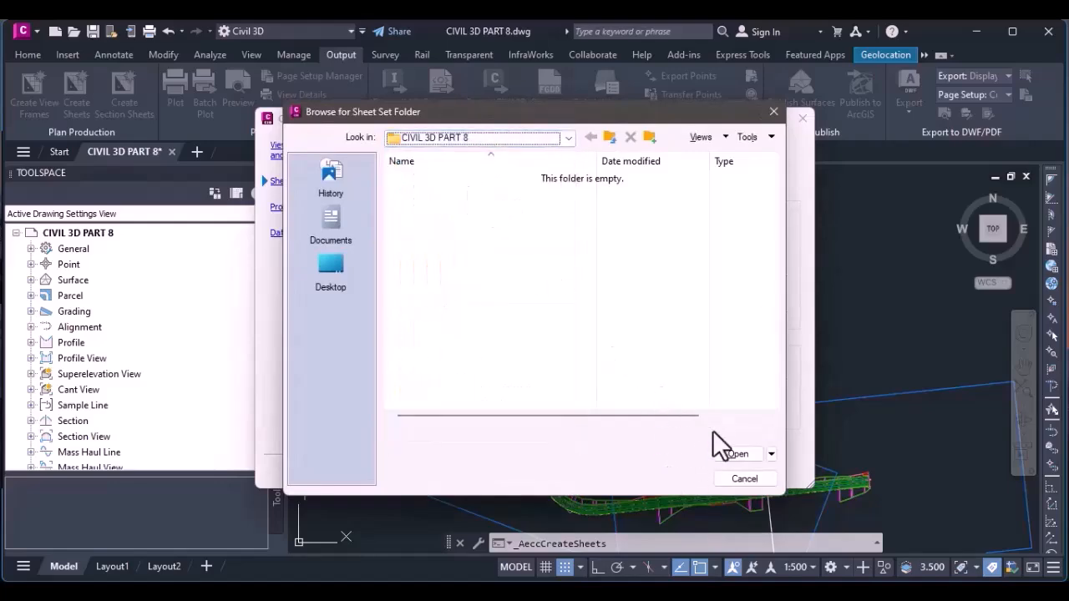
left_click(737, 453)
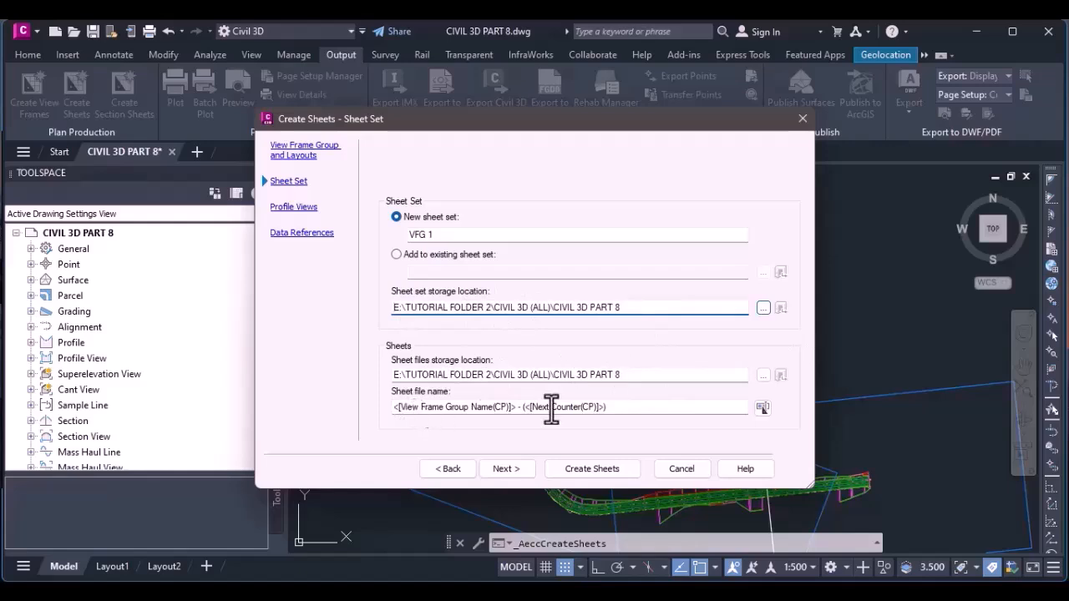
Replace the sheet file name template with SHEET GR 1 and continue to the profile view settings.
left_click(642, 407)
key("ctrl+a")
type("sh")
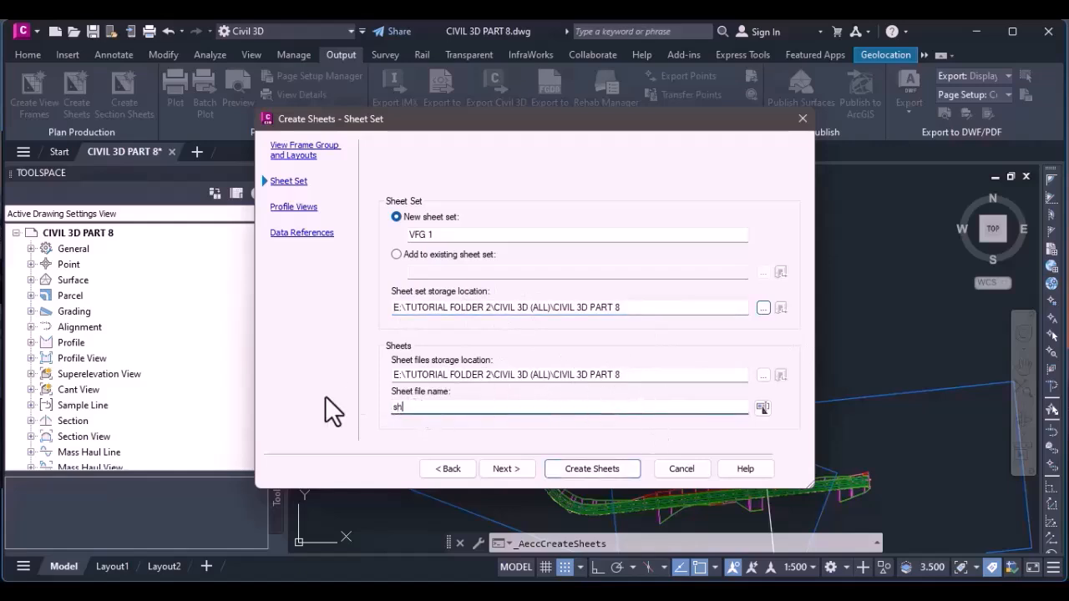
key("BackSpace")
key("BackSpace")
type("SHEET GR 1")
left_click(505, 468)
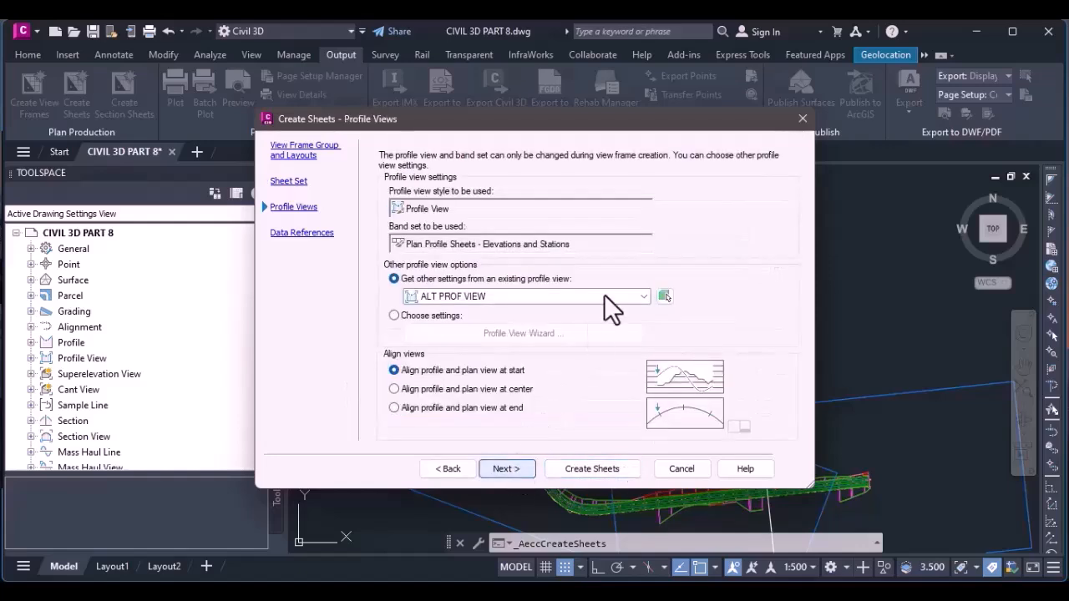
Take the other profile view settings from ALT PROF VIEW and align the profile and plan views at center.
left_click(508, 295)
left_click(508, 295)
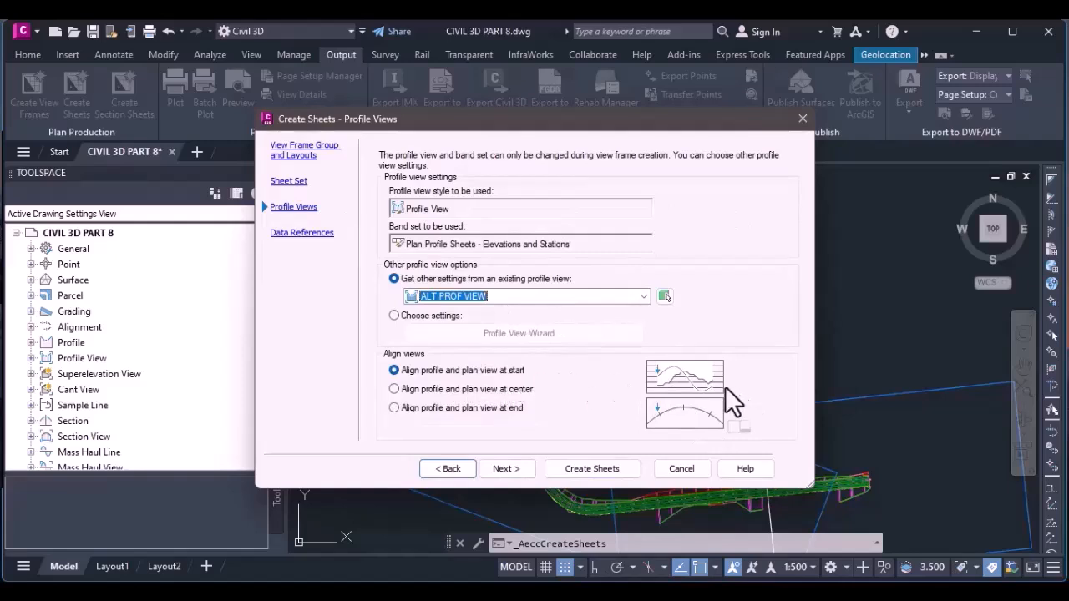
left_click(393, 389)
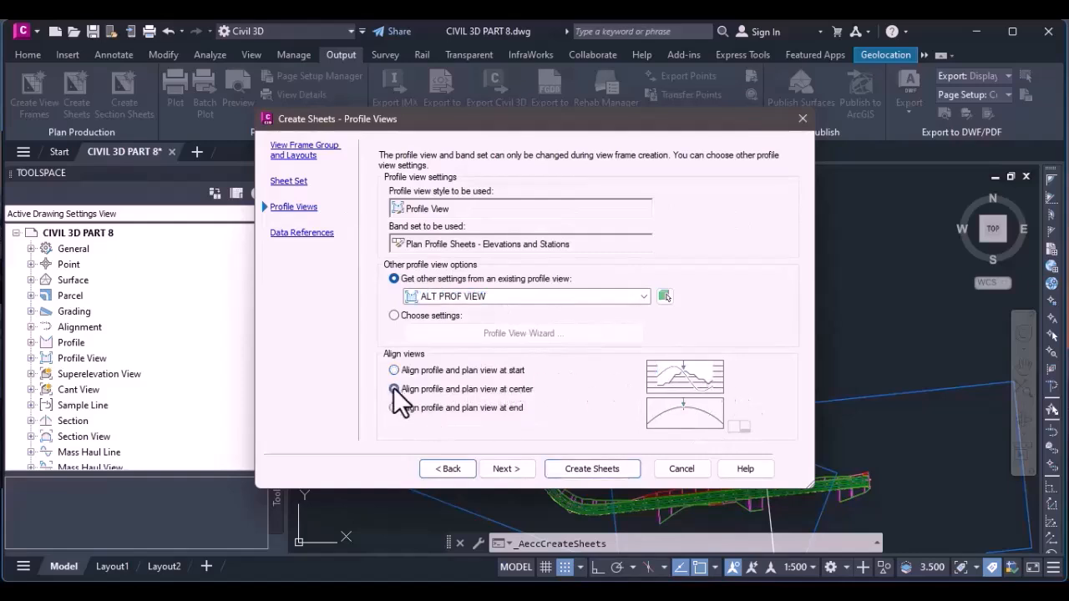
left_click(394, 370)
left_click(394, 388)
left_click(394, 370)
left_click(393, 389)
left_click(506, 470)
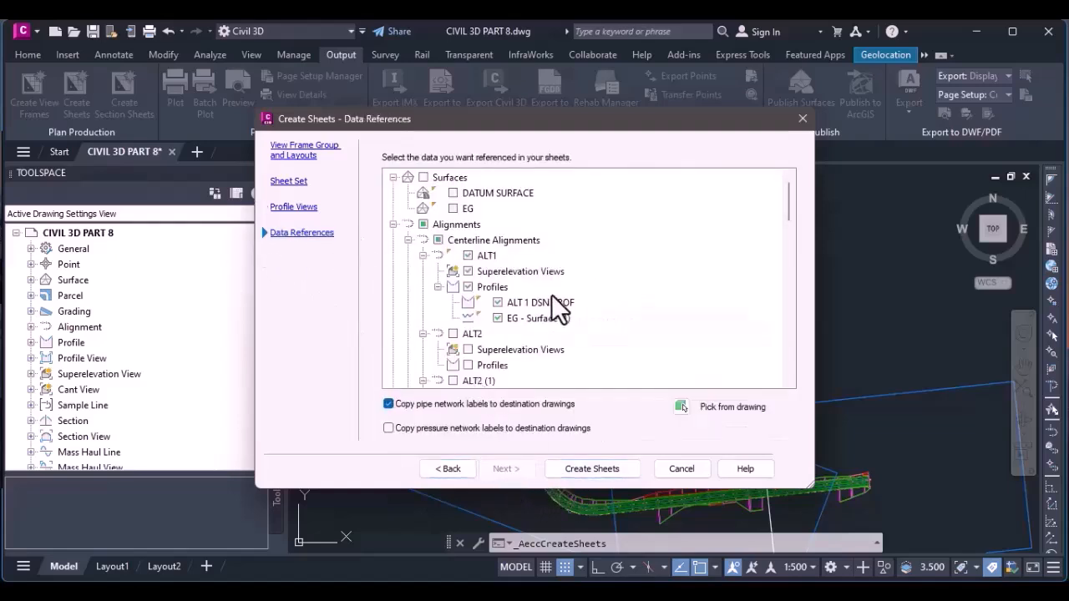
Review which surfaces, alignments, profiles, sites and pipe networks are selected as data references for the sheets.
scroll(551, 294, "down", 9)
scroll(551, 294, "down", 15)
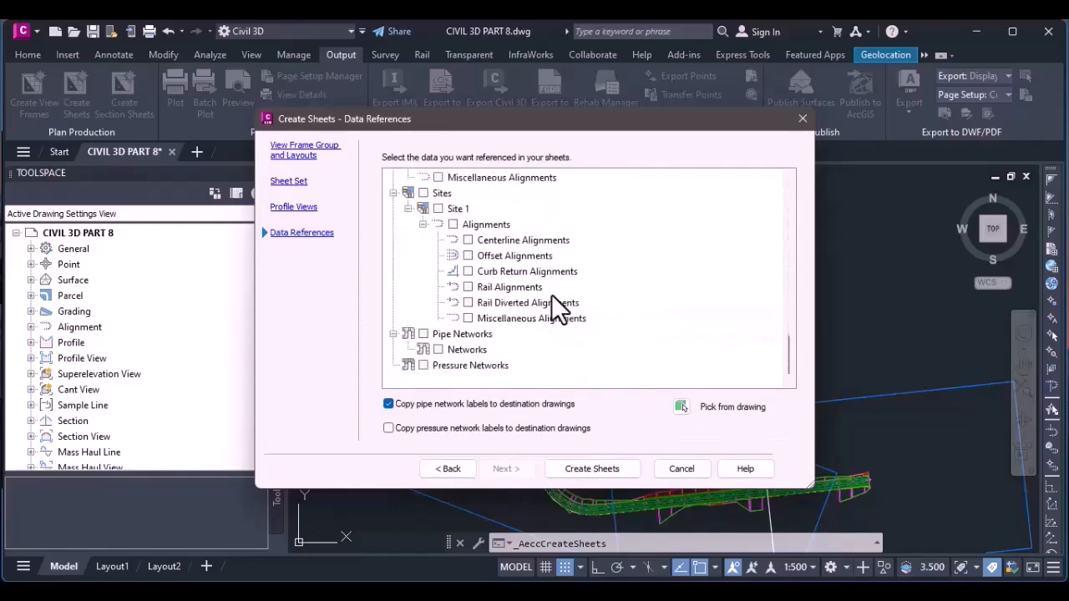
scroll(551, 294, "up", 12)
scroll(550, 292, "up", 10)
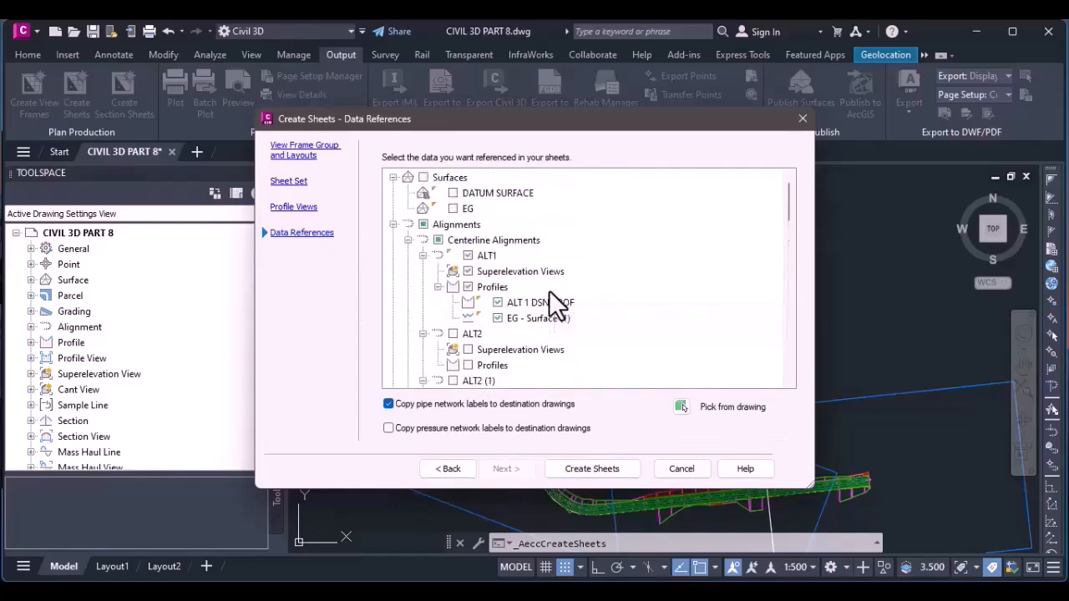
scroll(559, 305, "down", 3)
scroll(575, 319, "down", 8)
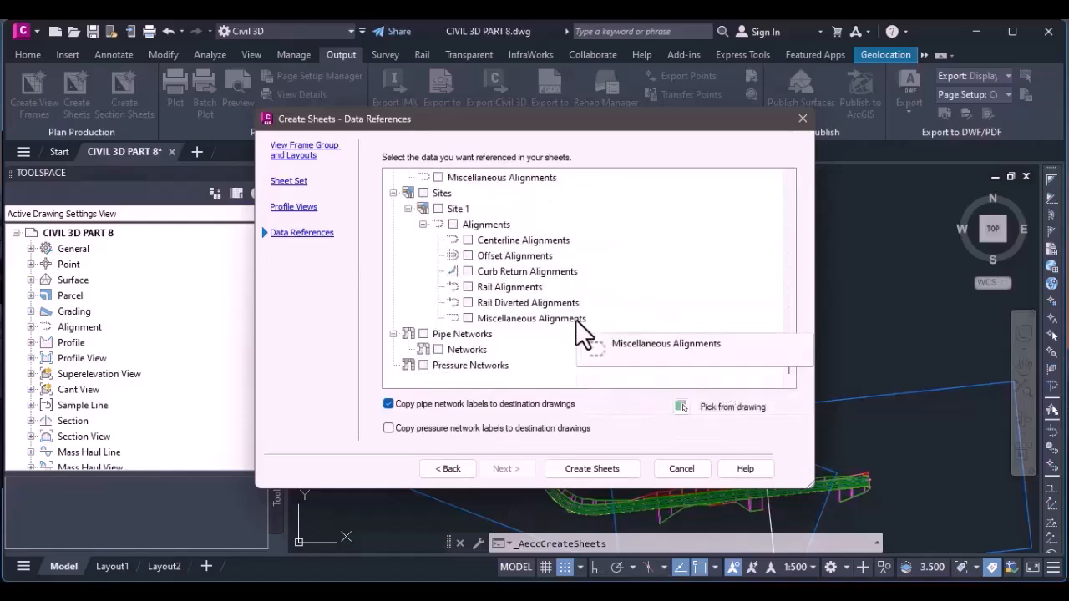
scroll(575, 319, "up", 8)
scroll(574, 317, "up", 8)
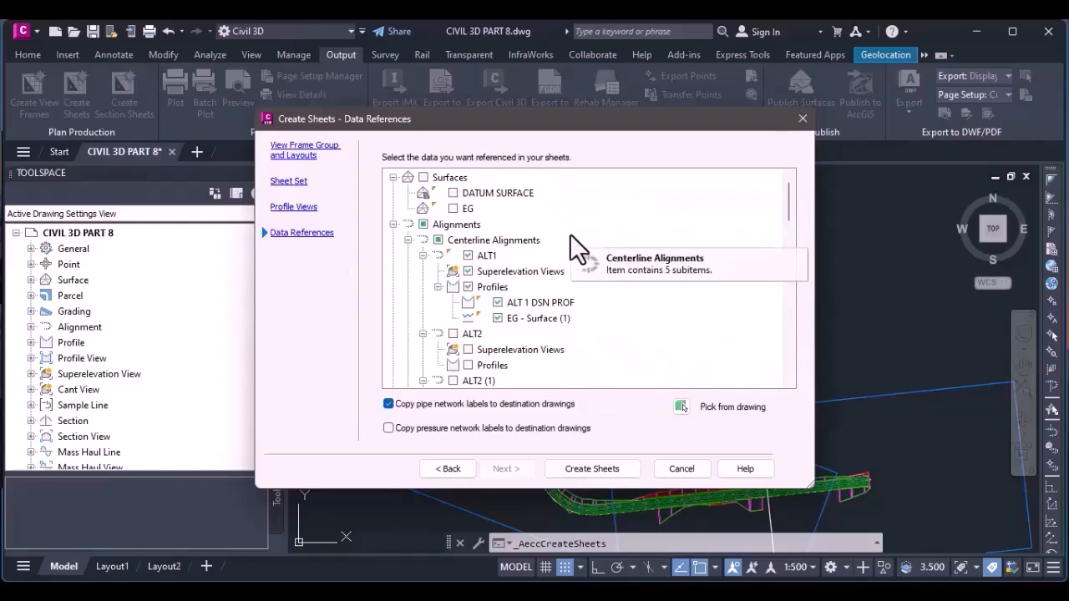
Create the sheets, accept saving the current drawing, place the profile view origin in empty space, and close the event list.
left_click(581, 465)
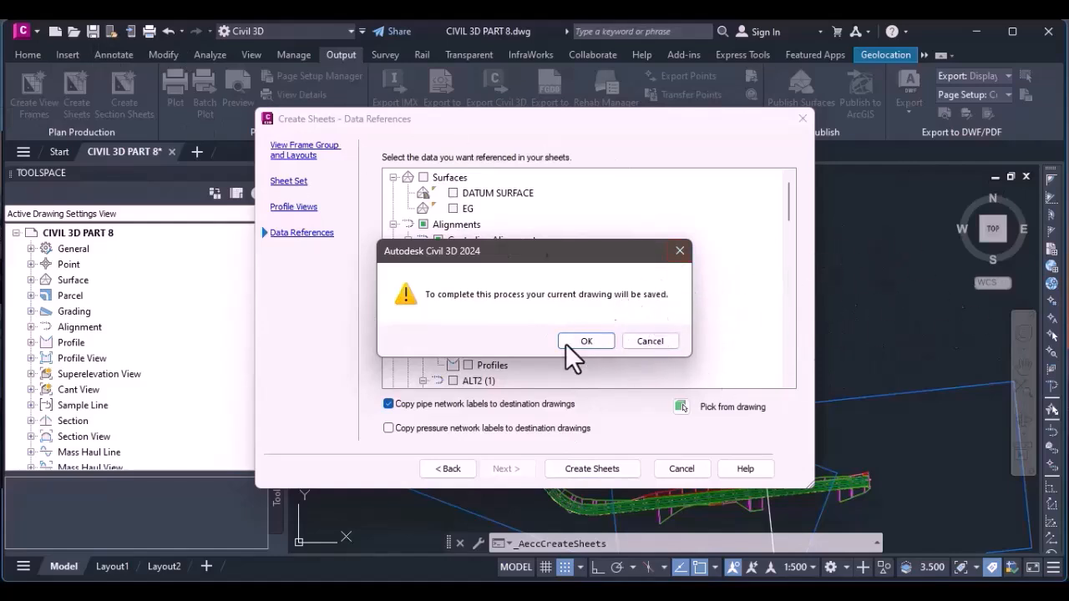
left_click(587, 340)
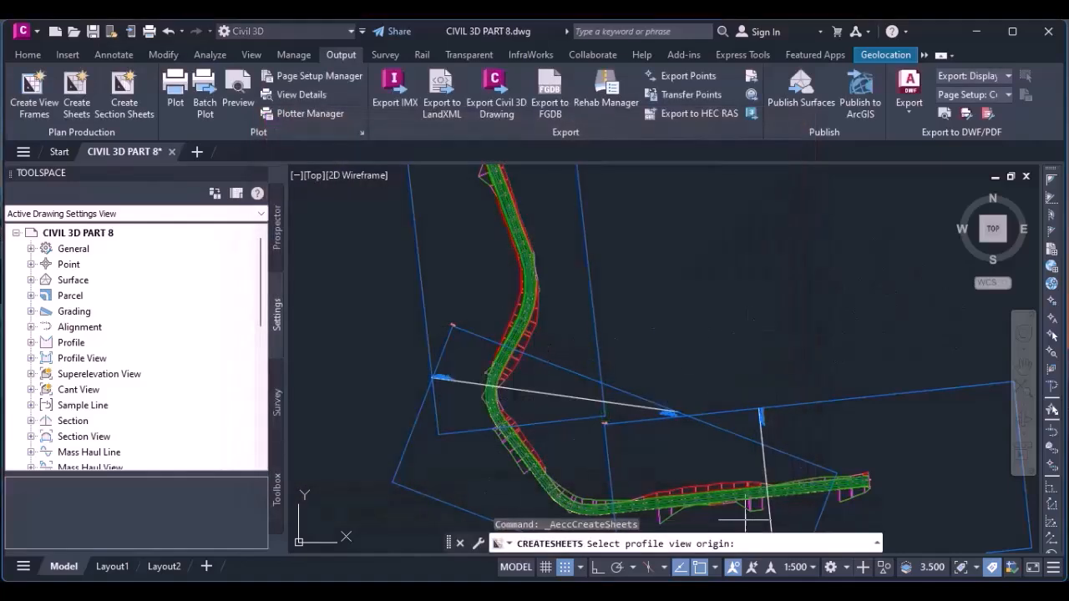
scroll(531, 361, "down", 8)
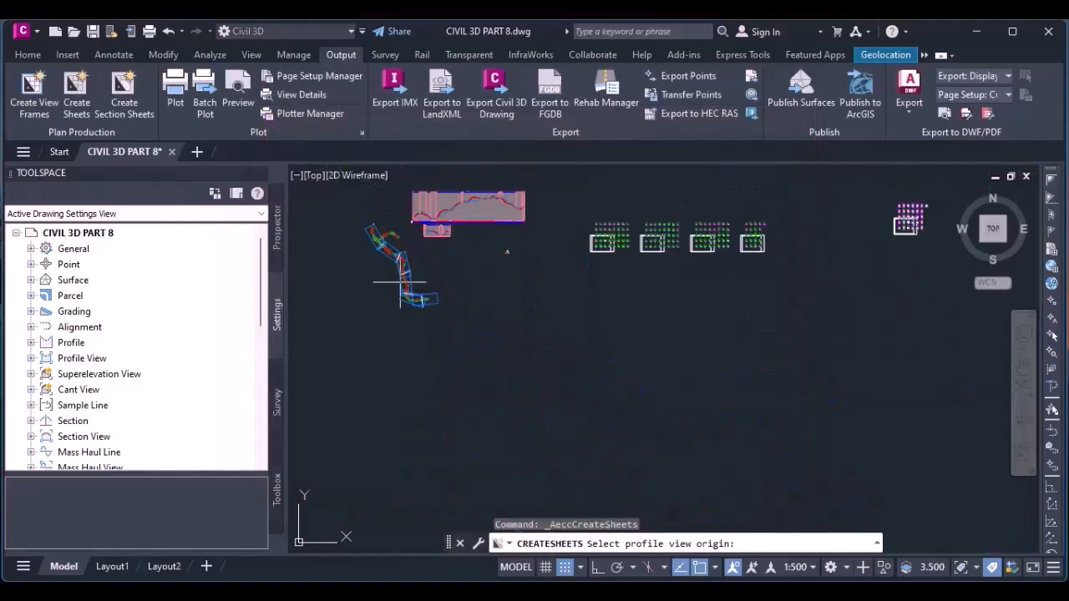
scroll(616, 356, "down", 2)
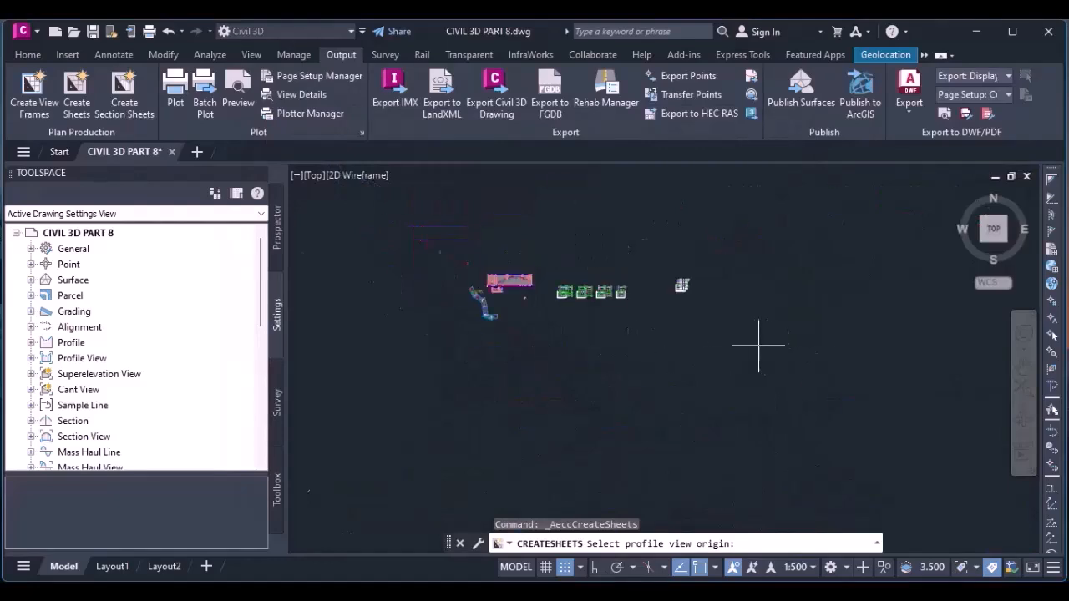
scroll(759, 346, "up", 4)
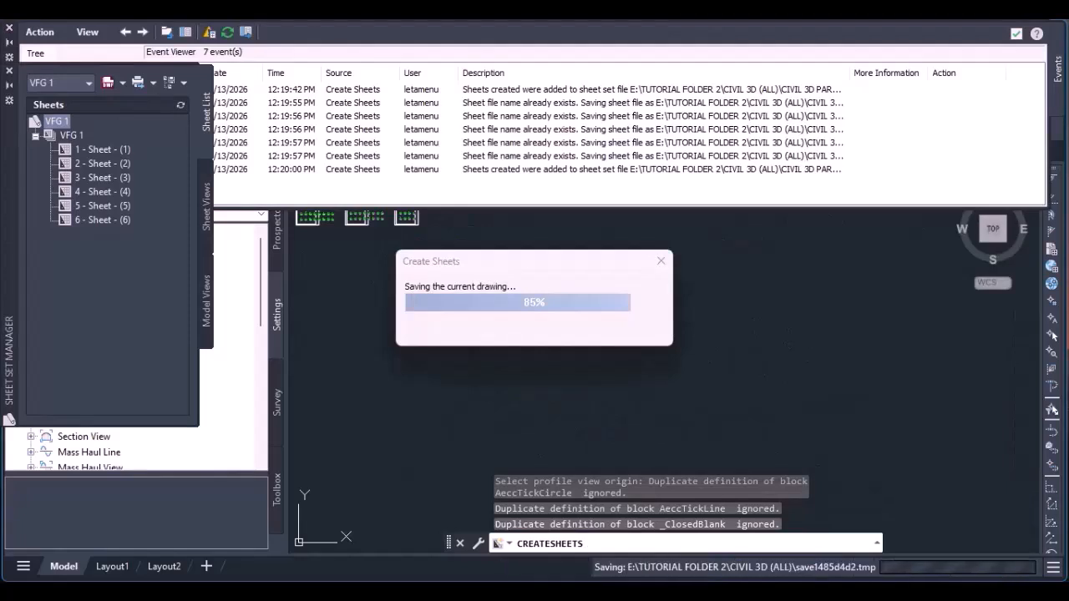
left_click(1016, 33)
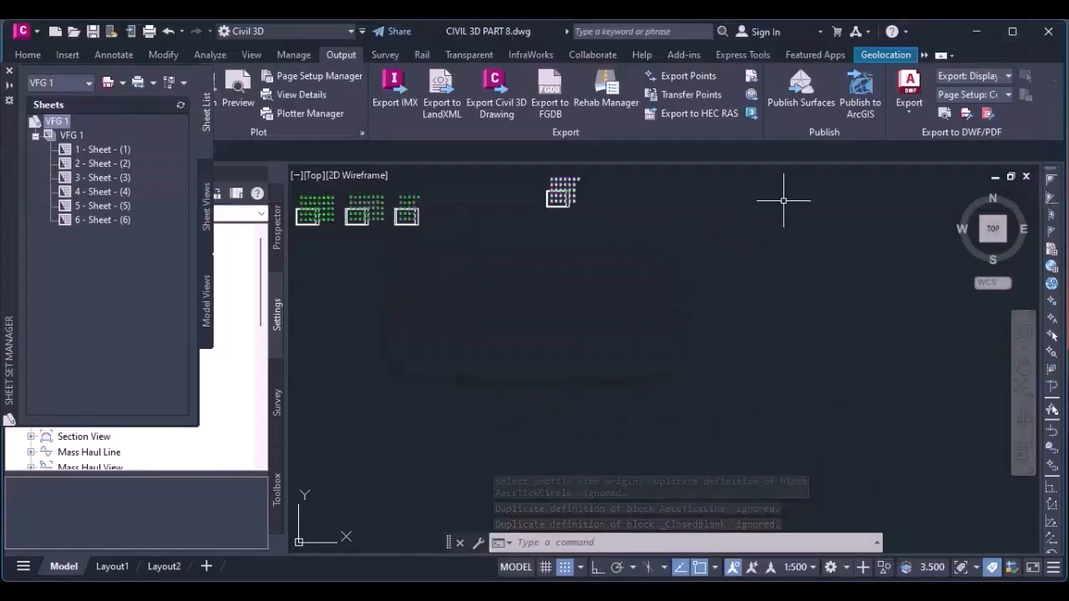
Examine the sheets listed under VFG 1 and compare them with the view frames along the alignment.
scroll(744, 258, "down", 4)
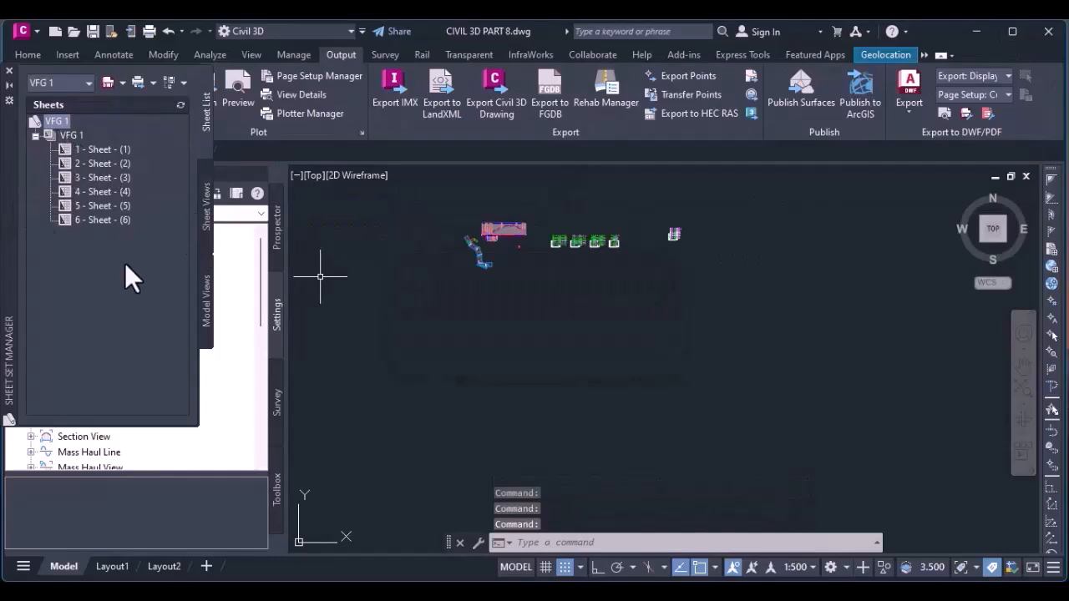
left_click(37, 121)
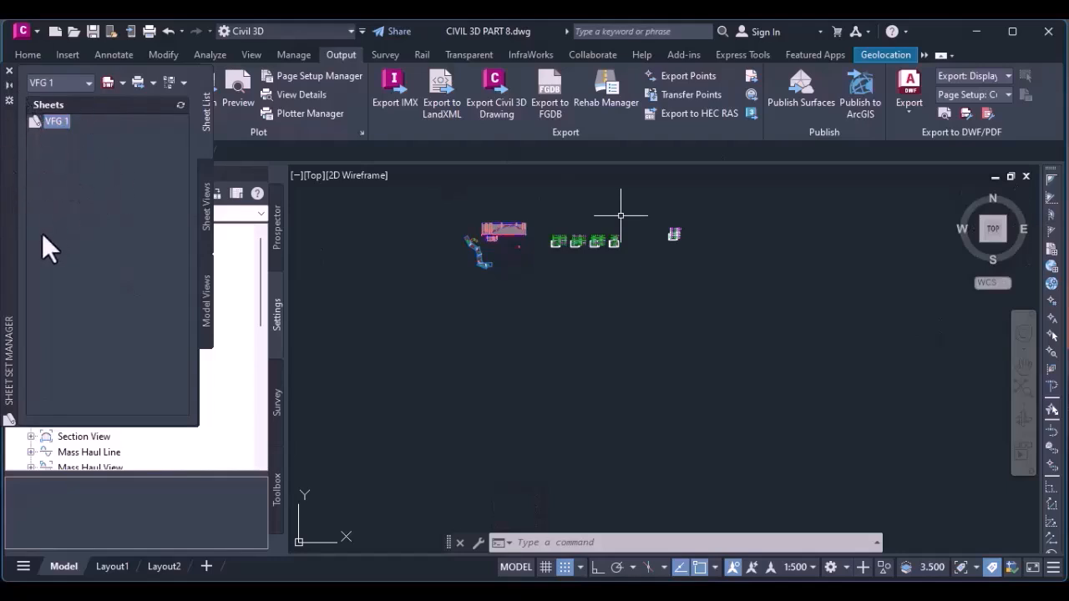
left_click(35, 121)
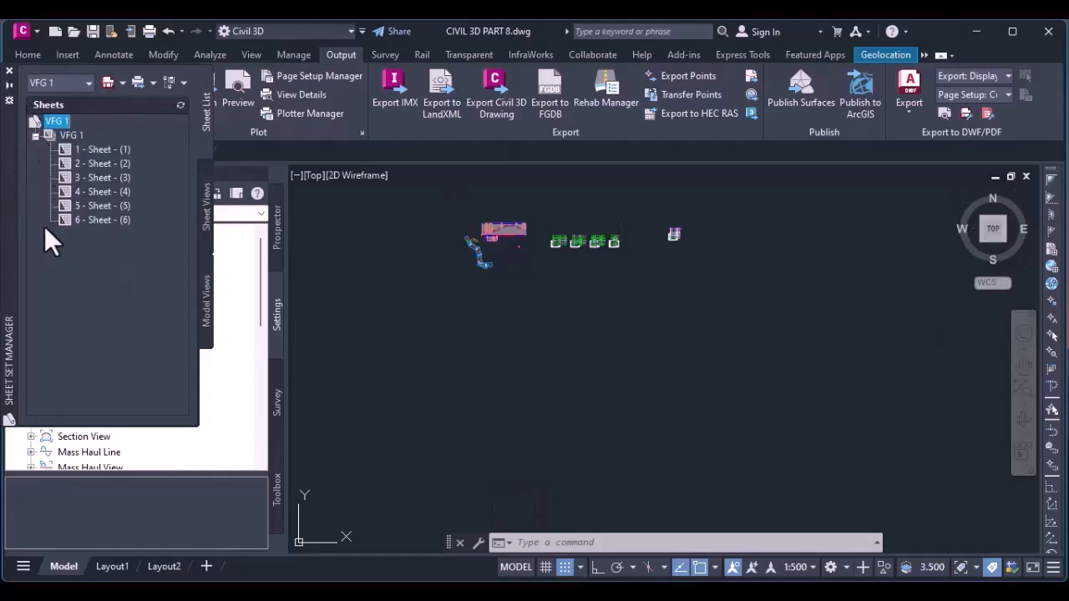
left_click(35, 135)
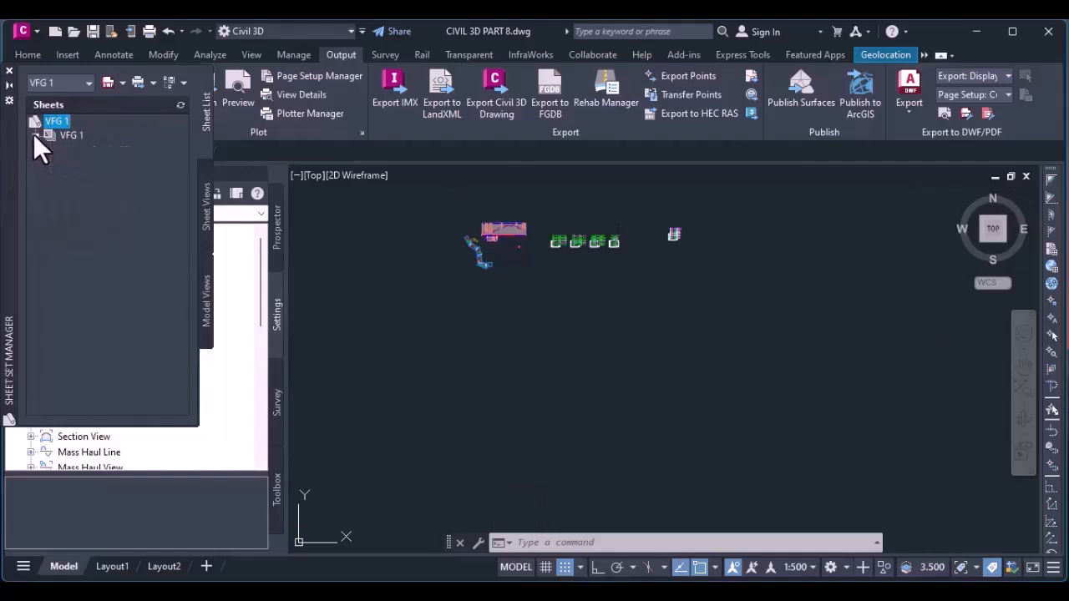
left_click(35, 135)
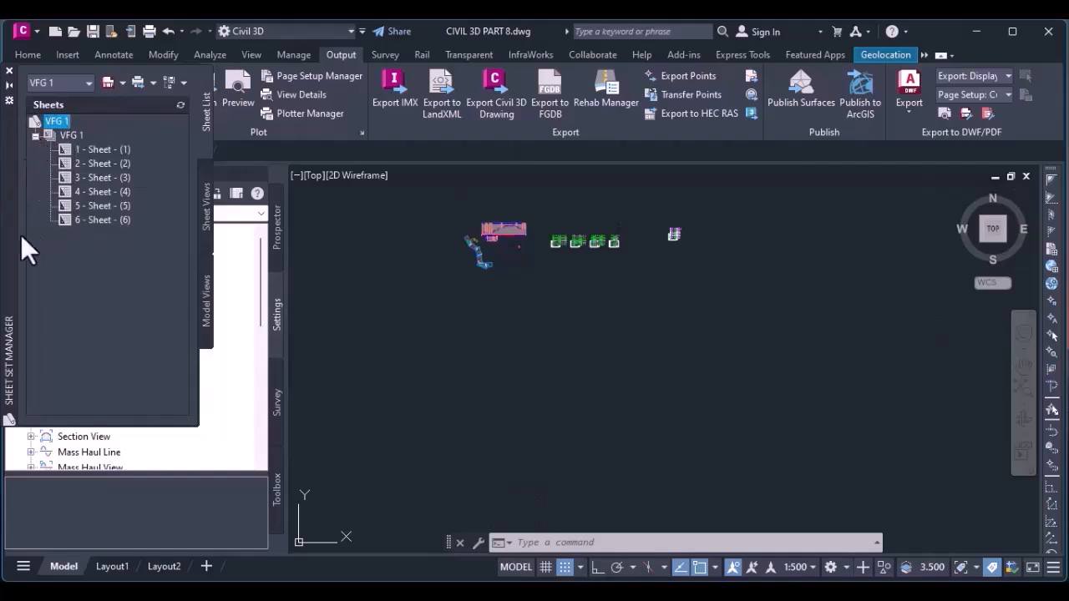
left_click(109, 220)
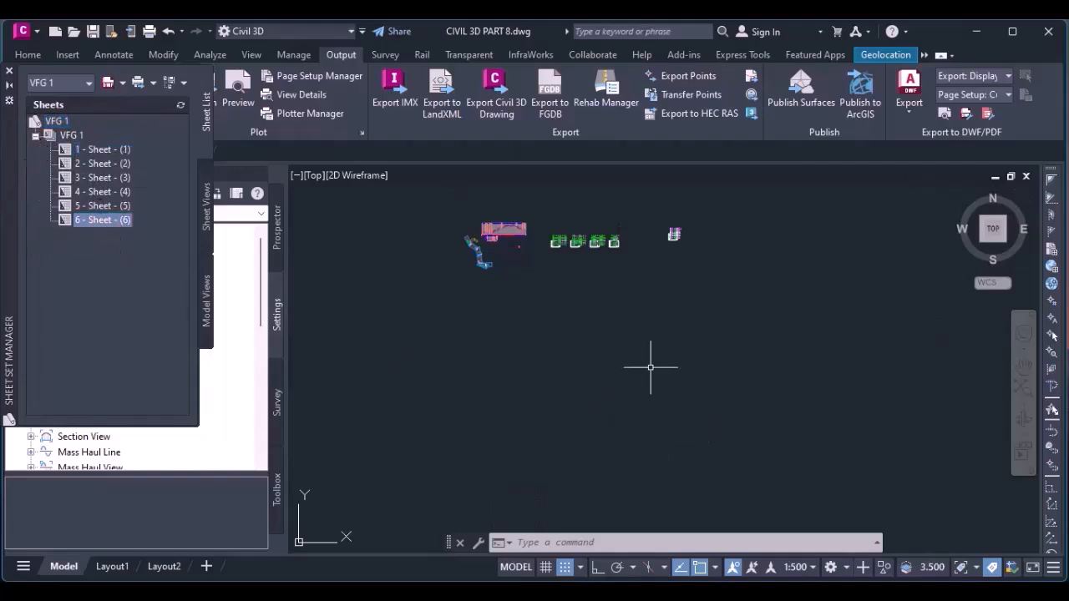
scroll(650, 367, "down", 4)
scroll(637, 334, "up", 4)
scroll(649, 310, "up", 5)
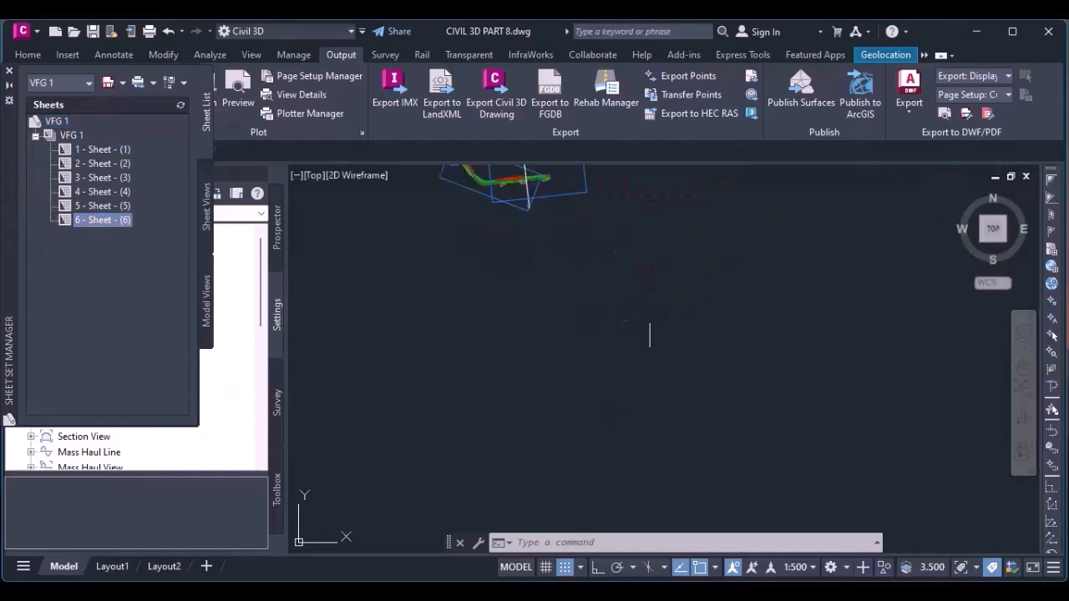
scroll(543, 238, "up", 3)
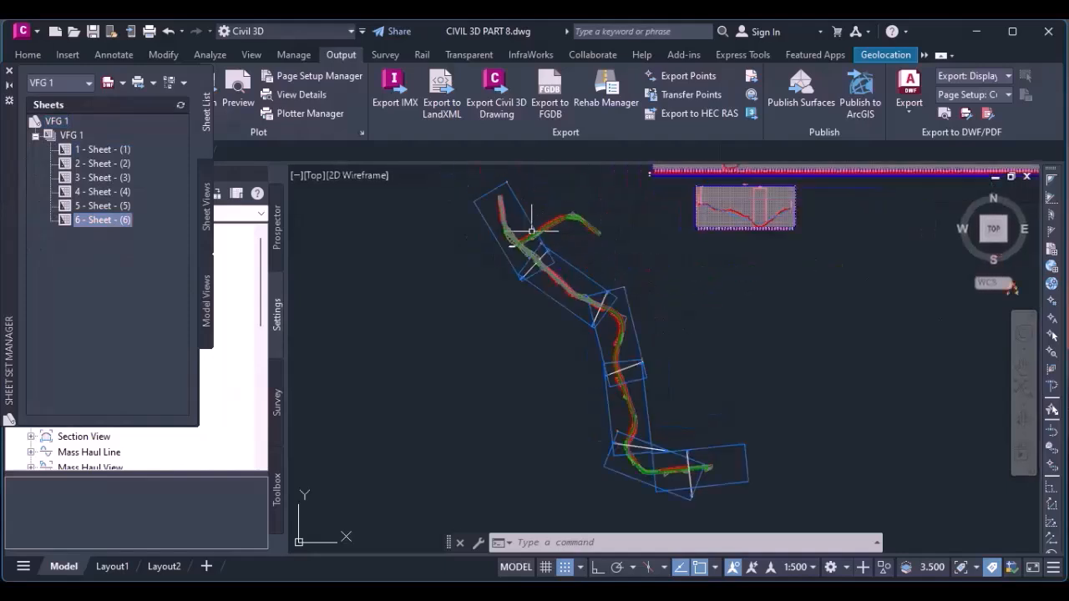
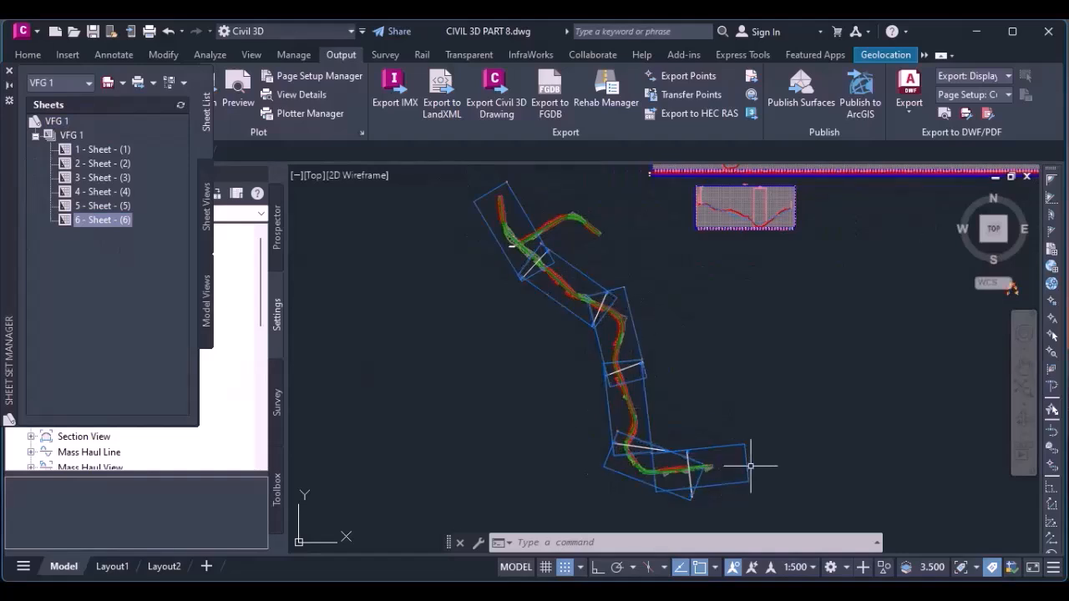
Publish the VFG 1 sheet set to a DWF file named SHHET GR 1 in the CIVIL 3D PART 8 folder.
left_click(117, 82)
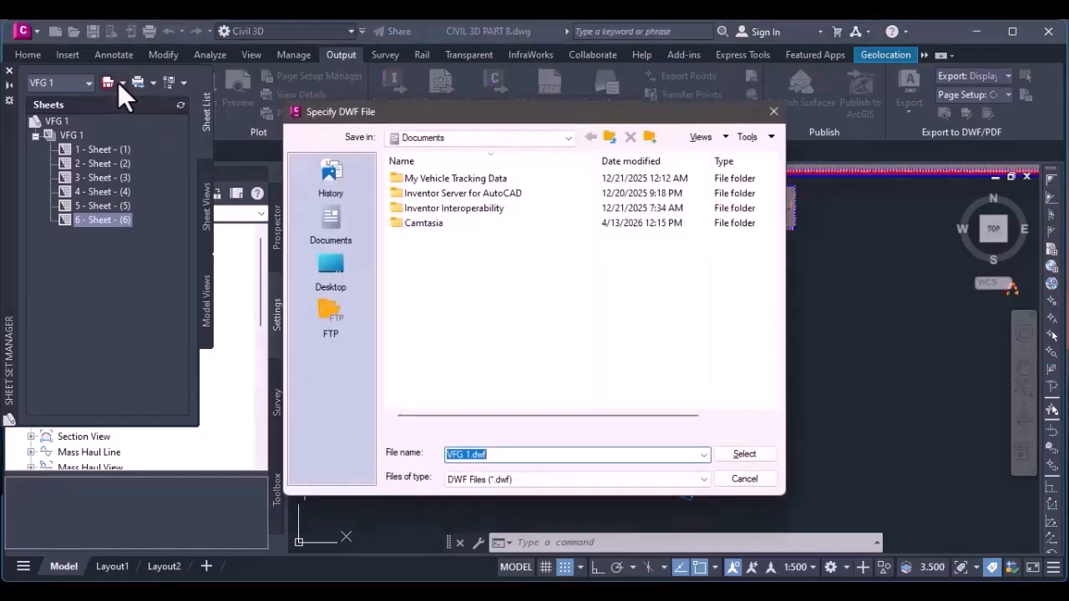
left_click(509, 139)
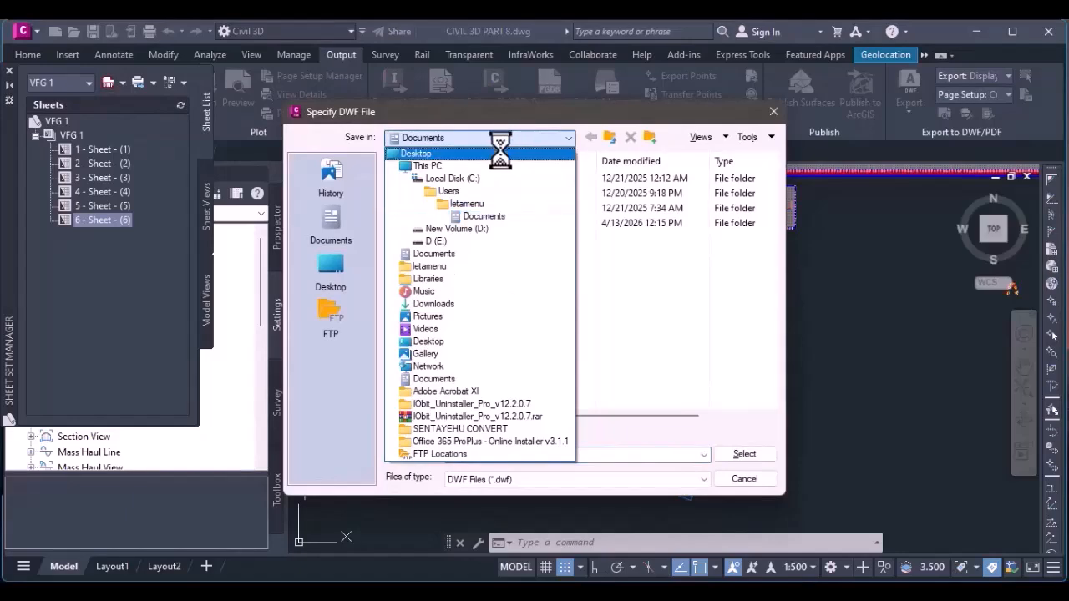
left_click(436, 241)
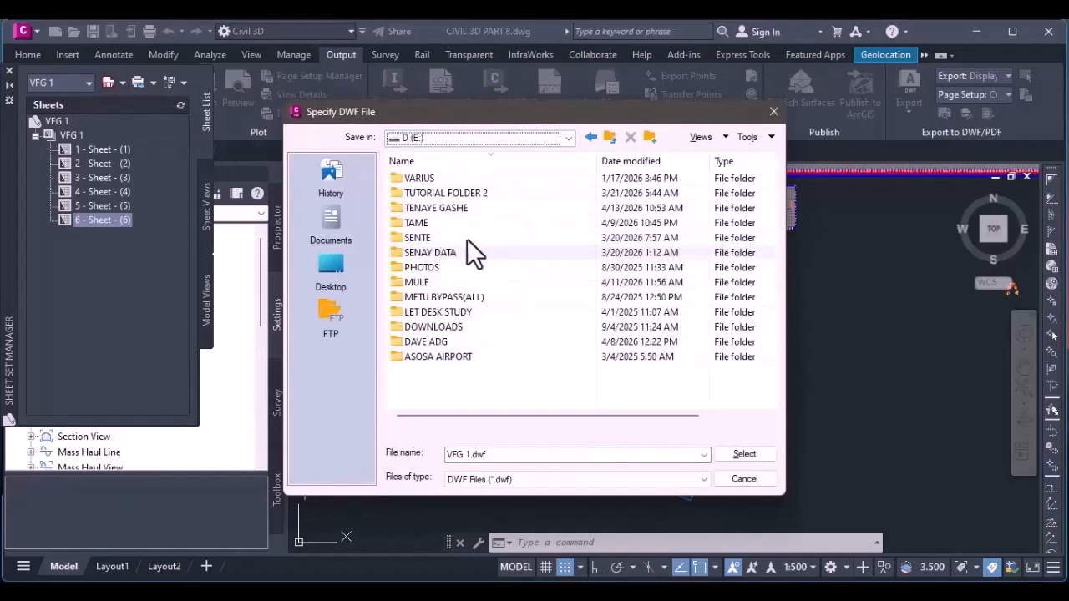
double_click(471, 193)
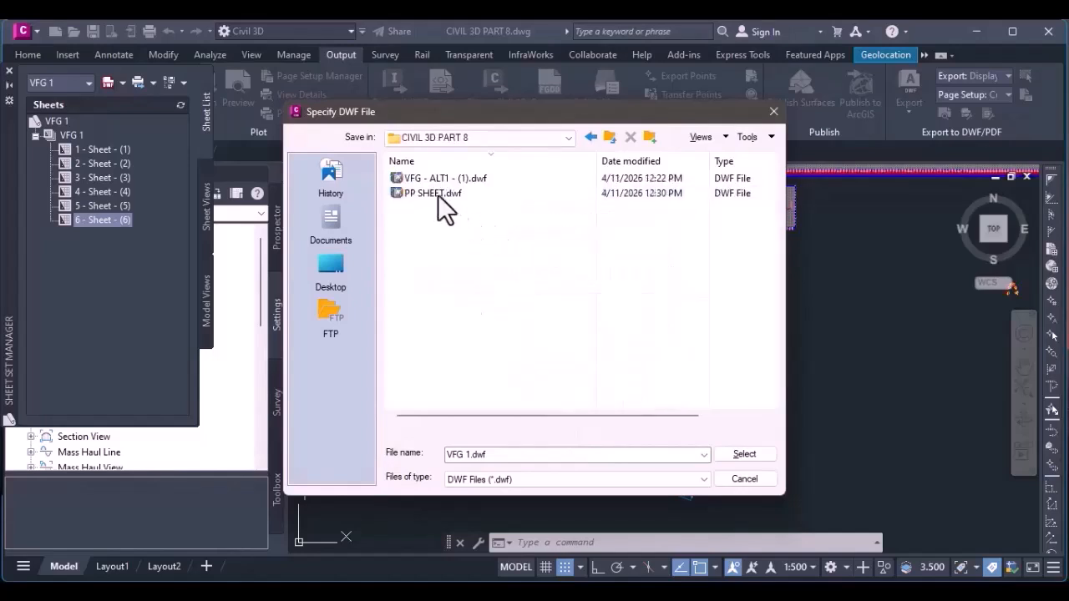
left_click(448, 197)
left_click(525, 454)
type("SHHET GR 1")
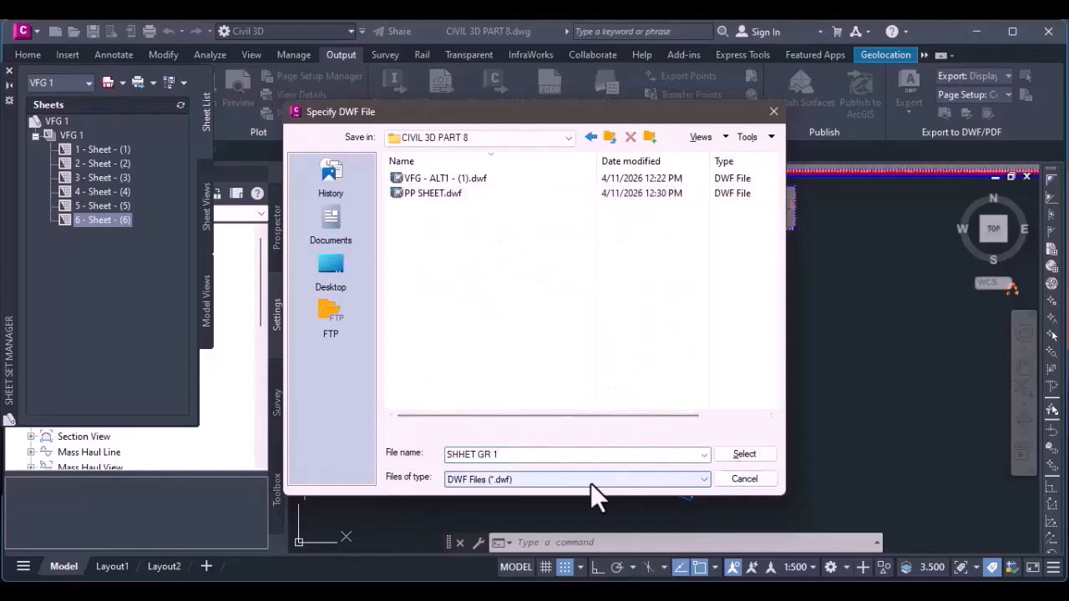
left_click(740, 455)
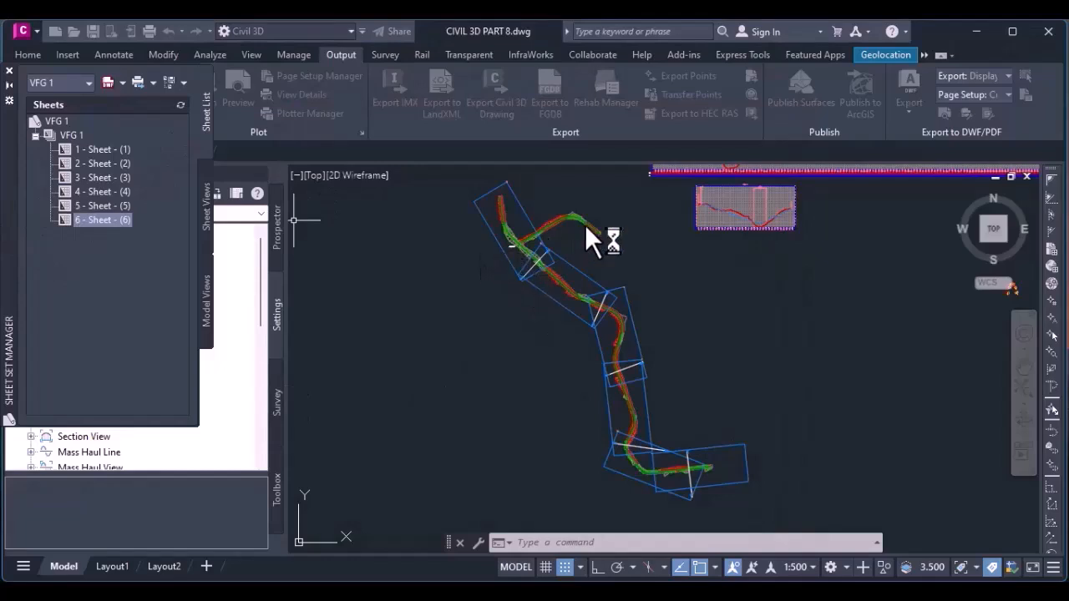
Open Sheet - (1) from the sheet set and examine its plan view, profile view and station and elevation bands.
double_click(101, 151)
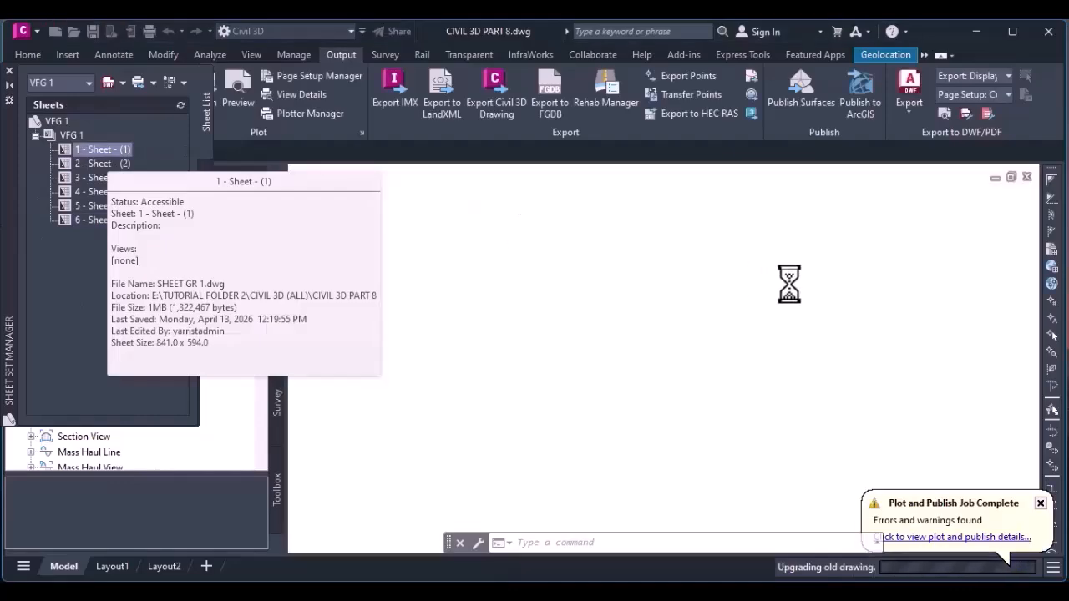
scroll(590, 335, "down", 6)
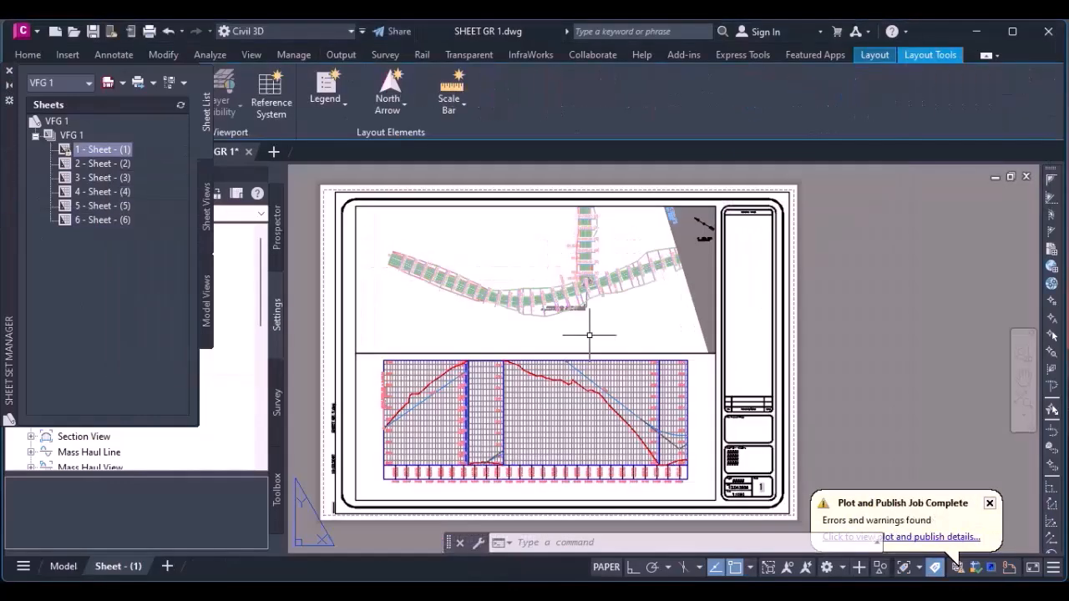
scroll(590, 334, "up", 5)
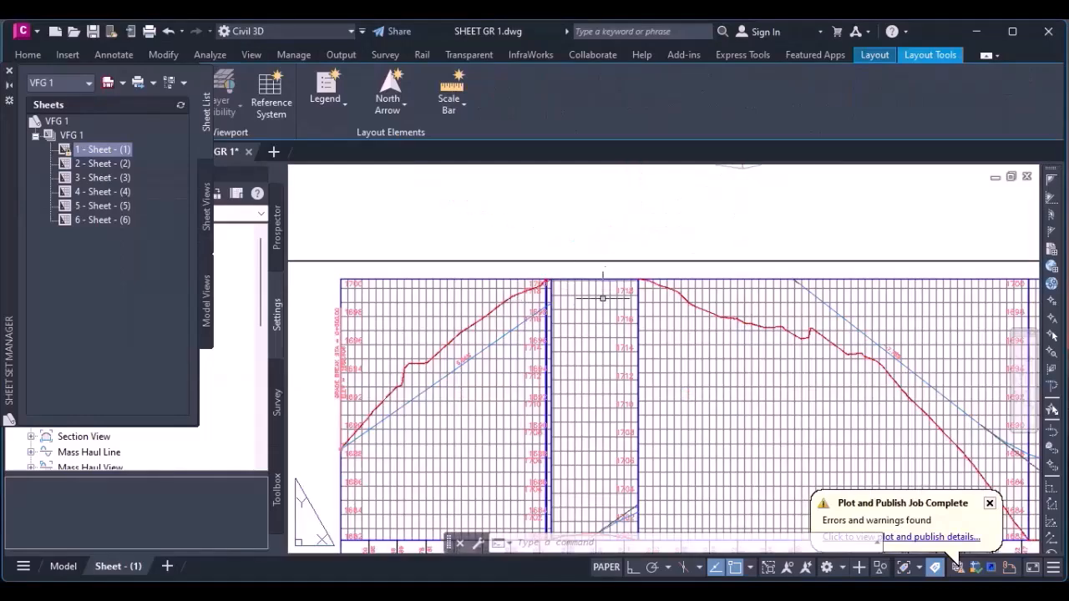
scroll(614, 224, "up", 2)
scroll(625, 209, "down", 4)
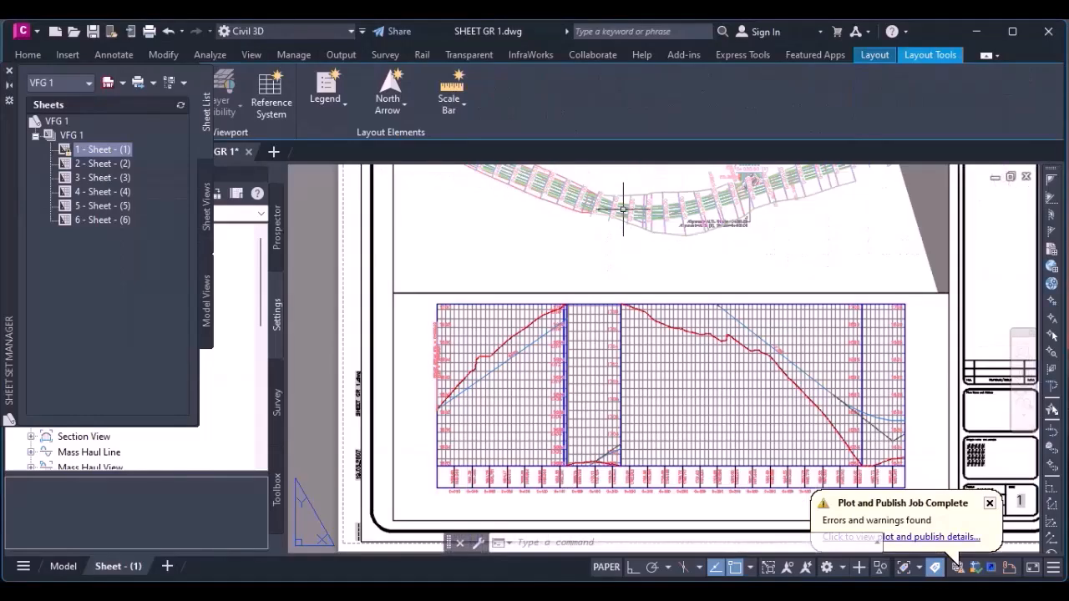
scroll(594, 295, "up", 3)
scroll(613, 446, "down", 4)
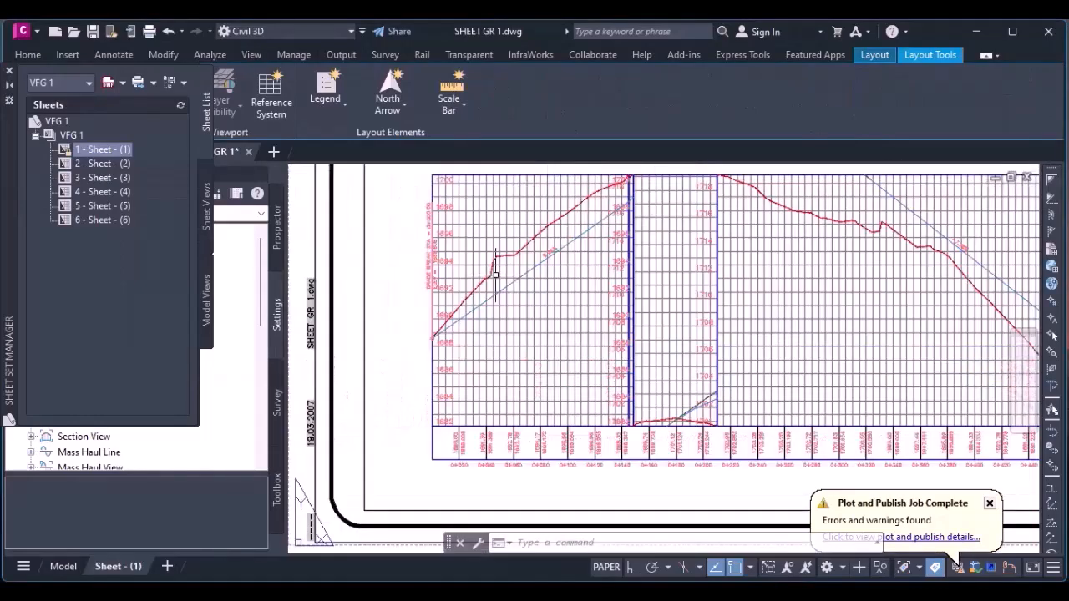
scroll(644, 416, "up", 8)
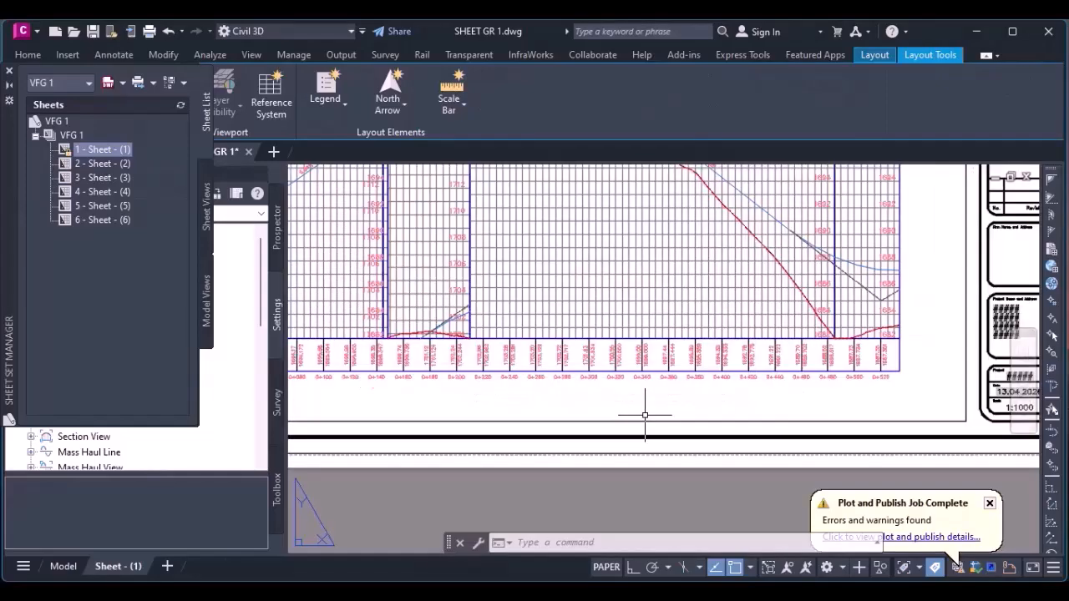
scroll(632, 295, "down", 3)
scroll(427, 275, "up", 5)
scroll(426, 275, "down", 5)
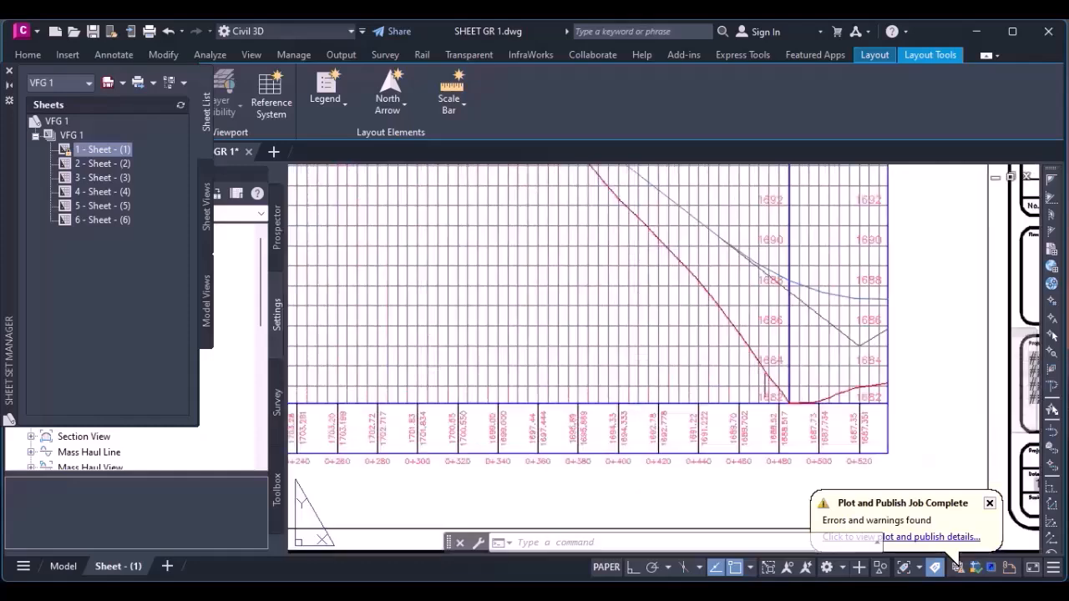
scroll(768, 369, "up", 2)
scroll(767, 369, "down", 2)
Open Sheet - (2) from the sheet set and examine its plan and profile layout and north arrow.
double_click(111, 164)
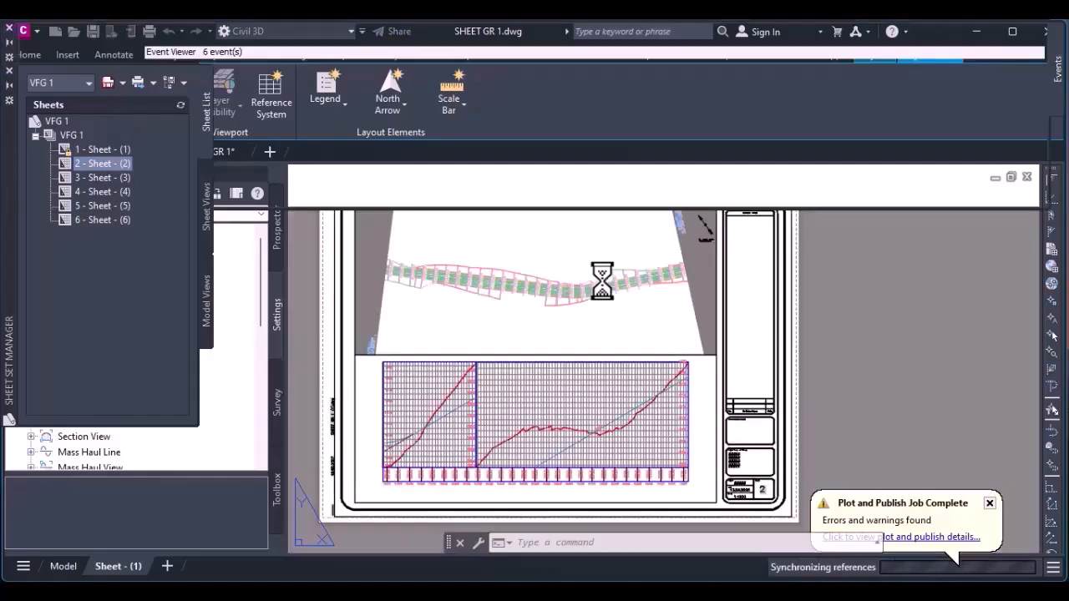
scroll(540, 324, "down", 1)
scroll(367, 247, "up", 4)
scroll(497, 364, "down", 1)
scroll(703, 323, "down", 5)
scroll(703, 322, "up", 3)
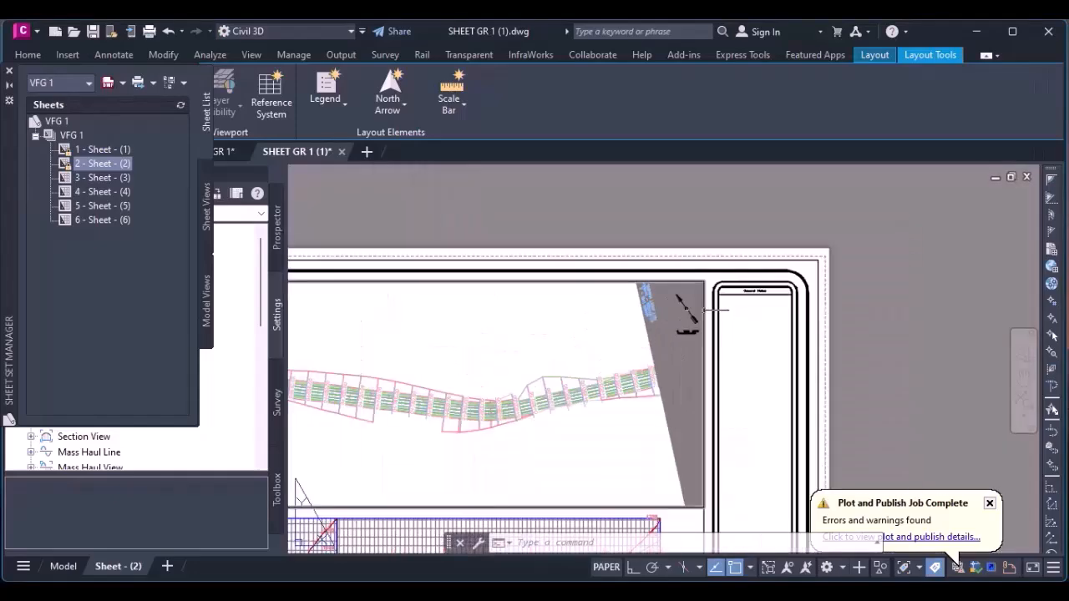
Inspect the title block of Sheet - (2), including the revision, firm, project, date, scale and sheet number fields.
scroll(714, 310, "down", 1)
scroll(712, 461, "up", 5)
scroll(585, 270, "down", 3)
scroll(562, 381, "up", 3)
scroll(727, 263, "down", 2)
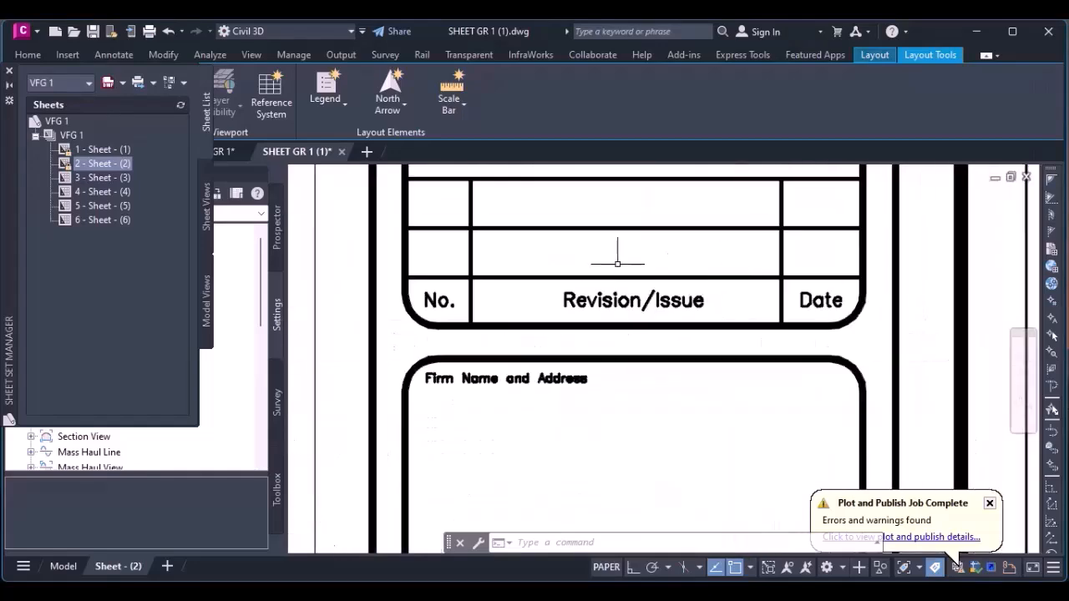
scroll(616, 377, "down", 3)
scroll(618, 376, "up", 3)
scroll(620, 374, "down", 3)
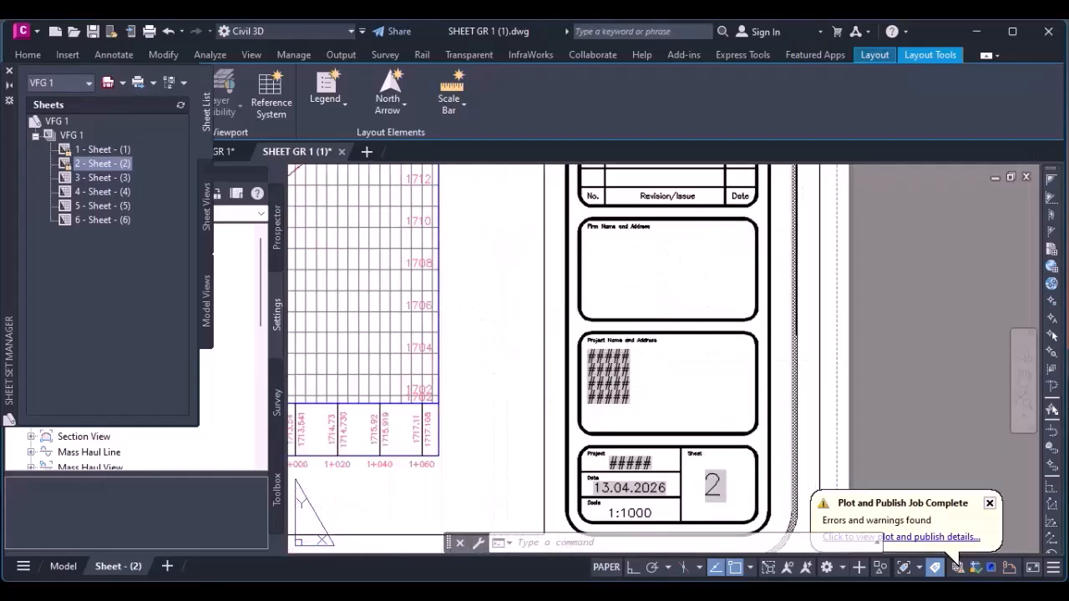
left_click(620, 374)
left_click(684, 363)
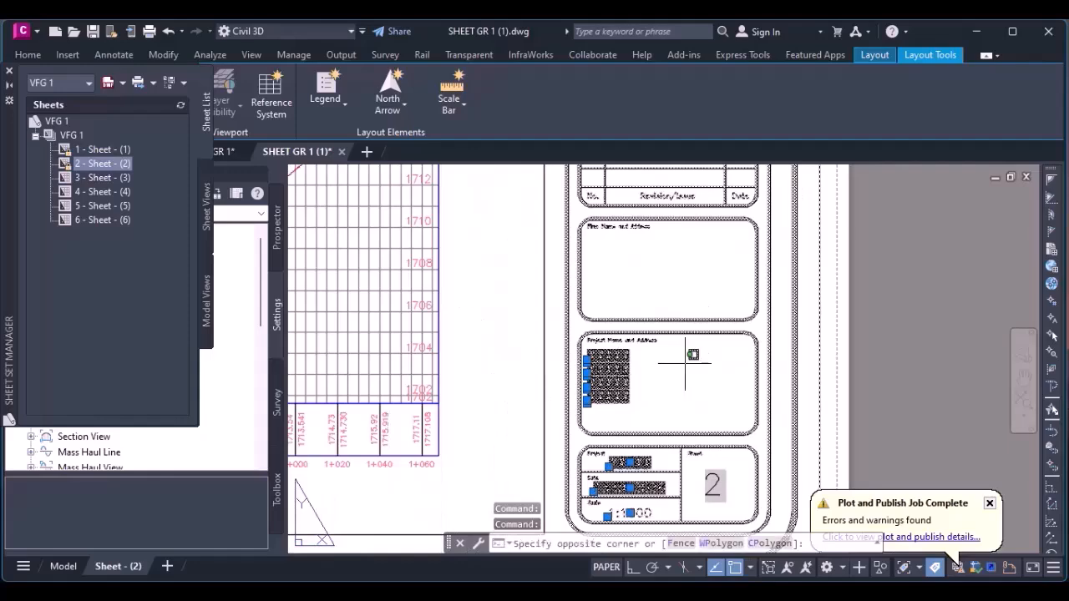
key("Escape")
key("Escape")
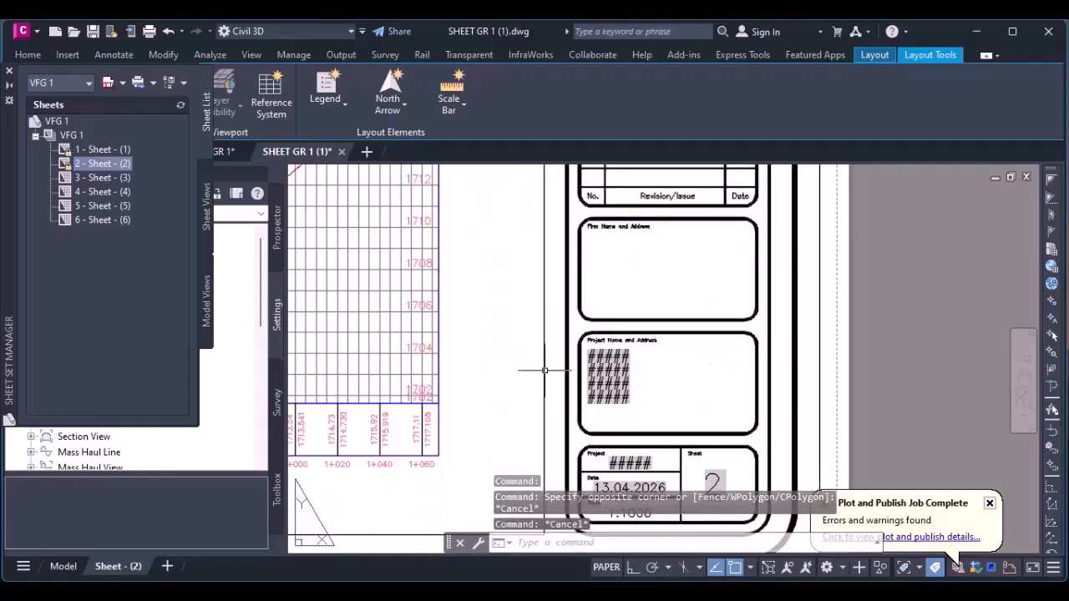
scroll(741, 400, "down", 2)
scroll(706, 460, "up", 3)
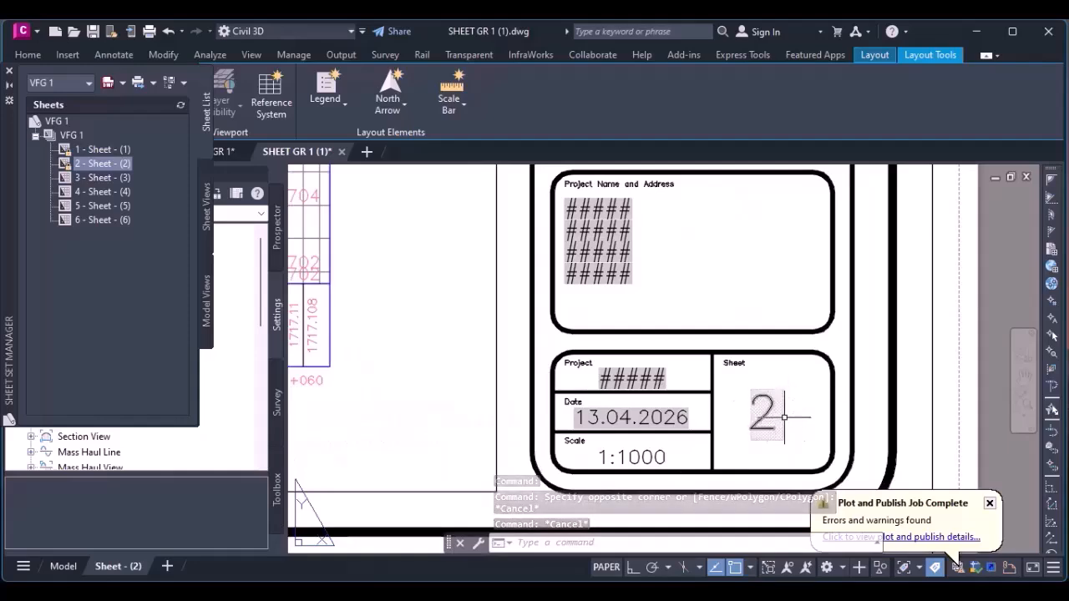
Examine the profile view of Sheet - (2), including its grid, station band and placement beside the title block.
scroll(690, 411, "down", 3)
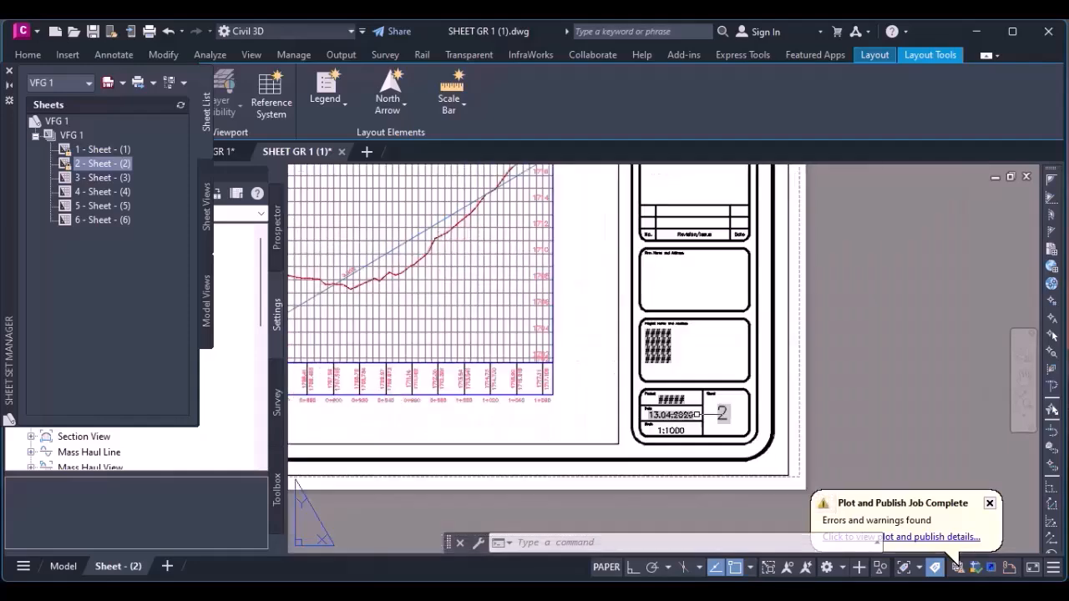
scroll(445, 381, "up", 2)
scroll(838, 372, "down", 2)
scroll(548, 427, "down", 2)
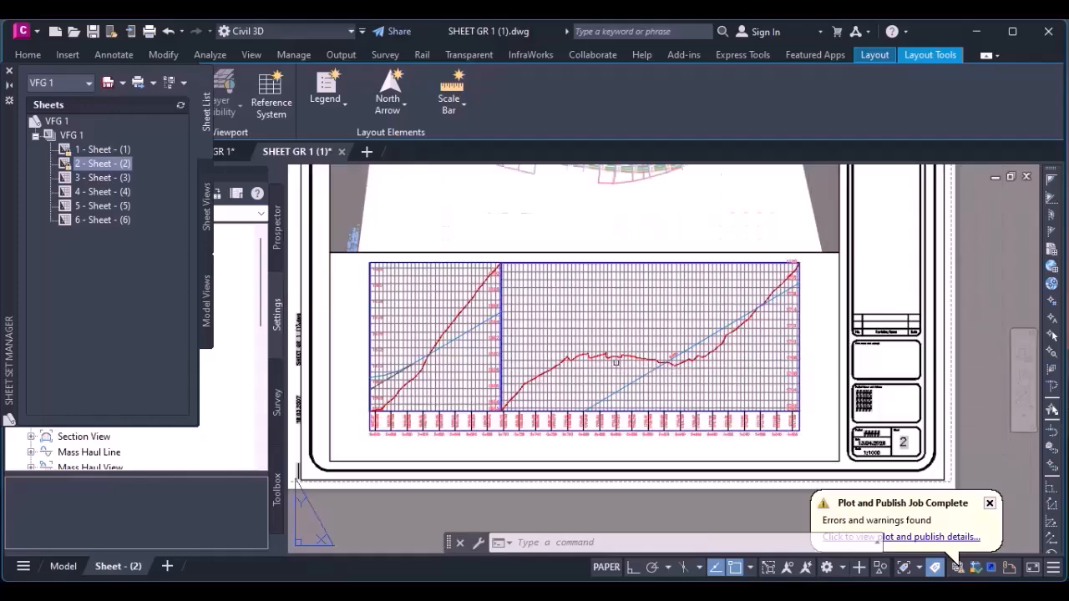
scroll(464, 337, "up", 4)
scroll(463, 337, "down", 3)
scroll(730, 309, "up", 4)
scroll(728, 313, "down", 1)
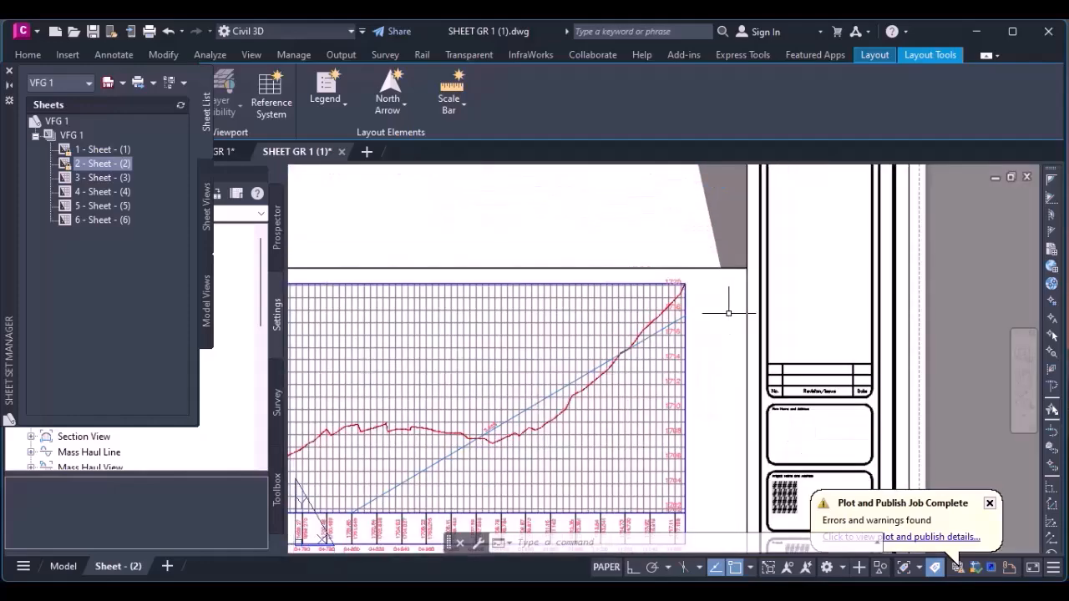
Activate the profile viewport on Sheet - (2) and try to pan the profile view inside it.
double_click(631, 284)
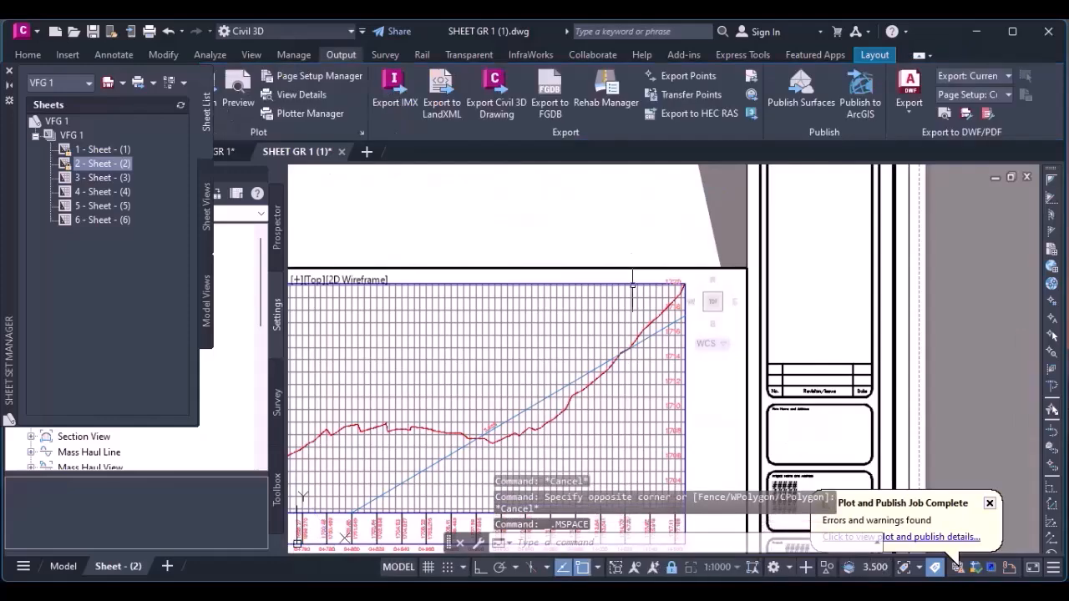
scroll(632, 284, "down", 2)
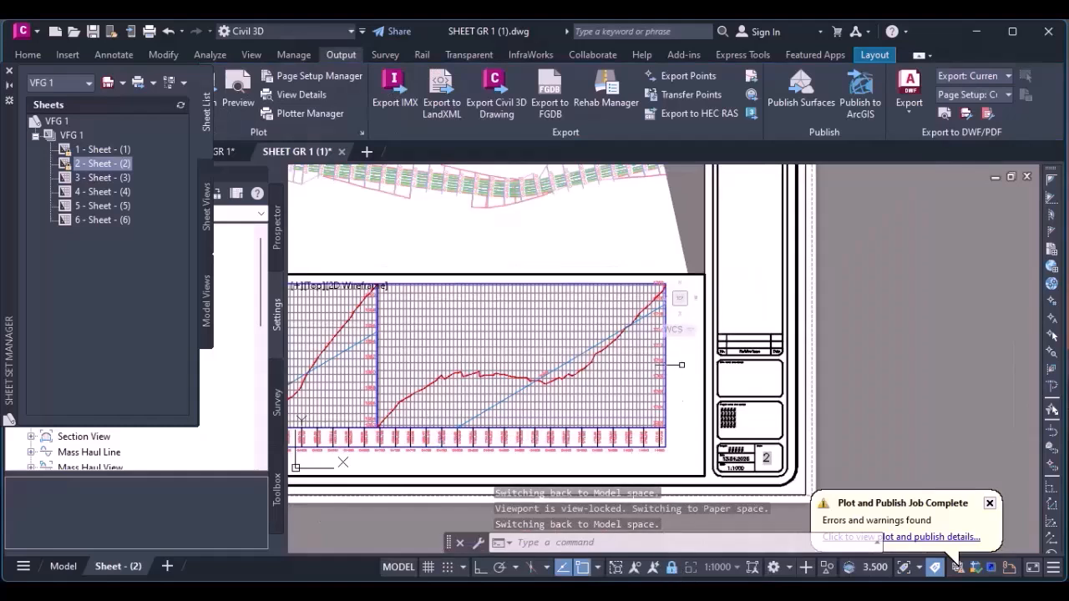
right_click(680, 359)
left_click(709, 264)
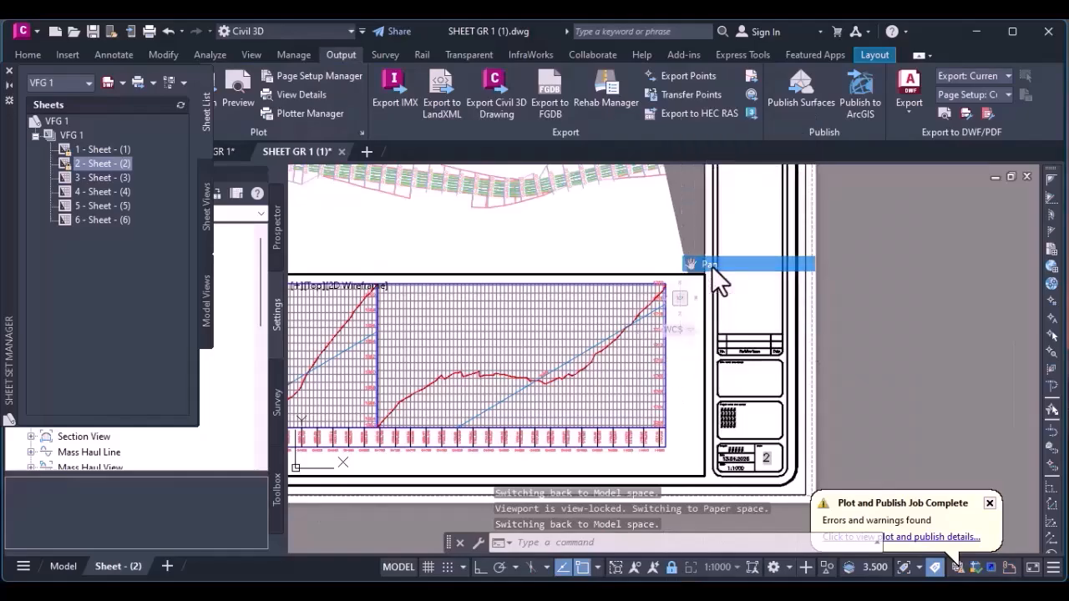
left_click_drag(518, 342, 609, 349)
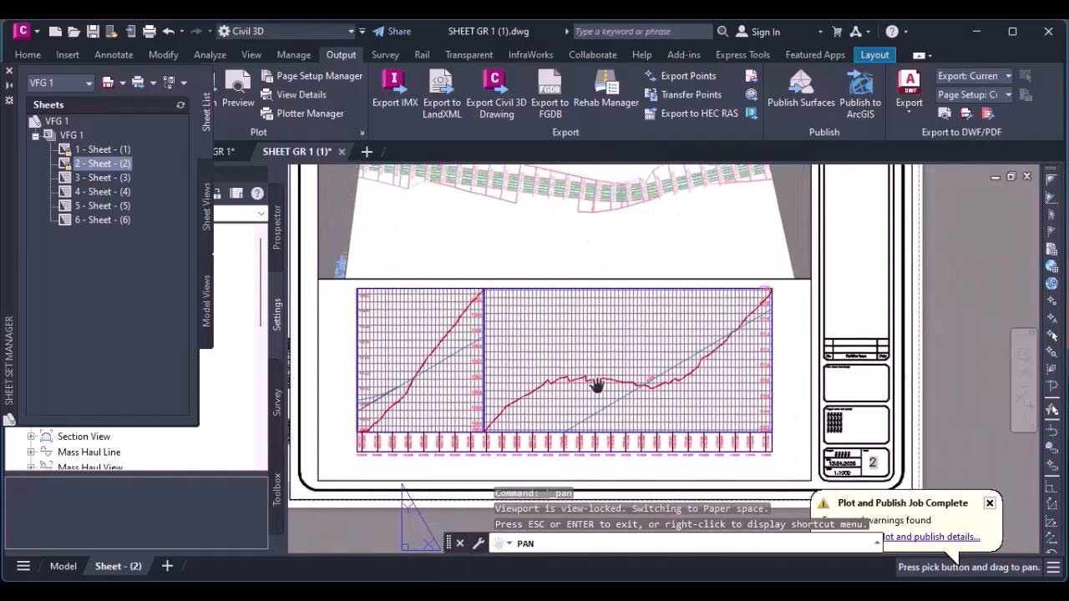
key("Escape")
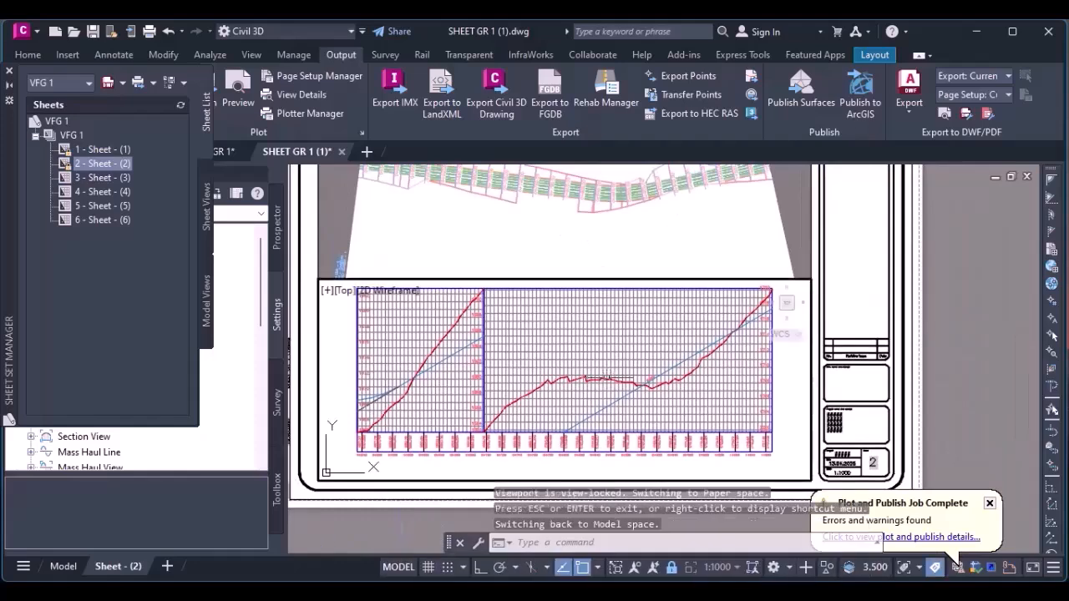
Unlock the profile viewport on Sheet - (2) and clear the profile view selection.
left_click(691, 325)
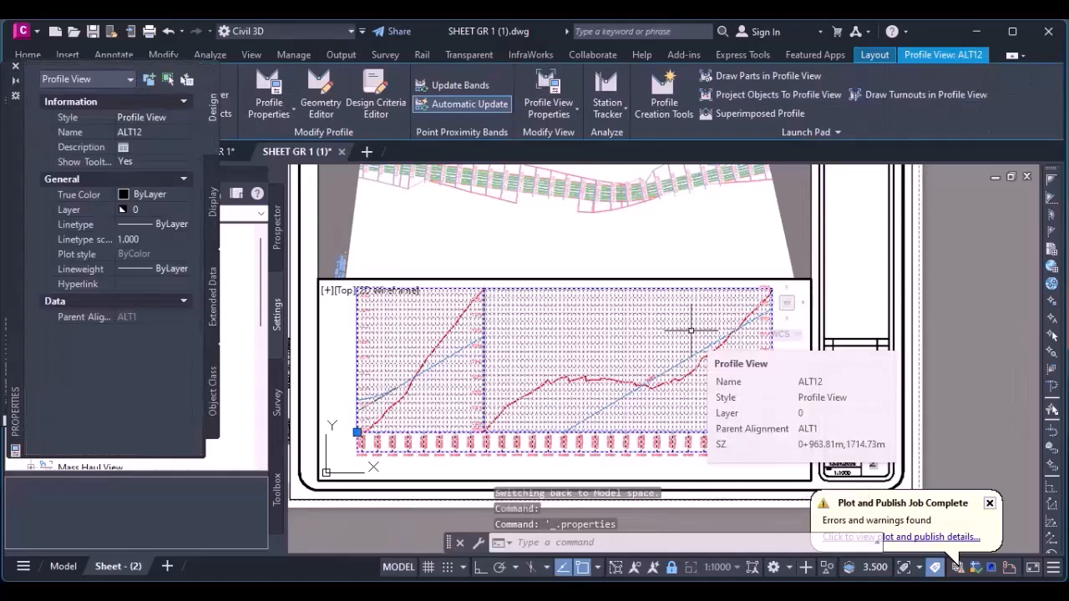
key("Escape")
left_click(732, 355)
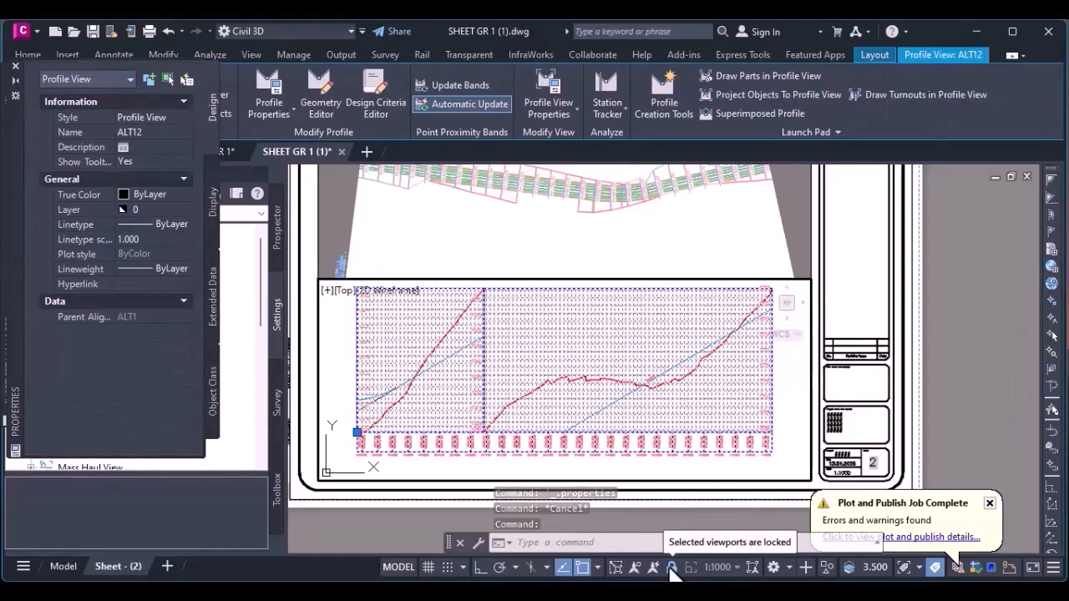
left_click(673, 569)
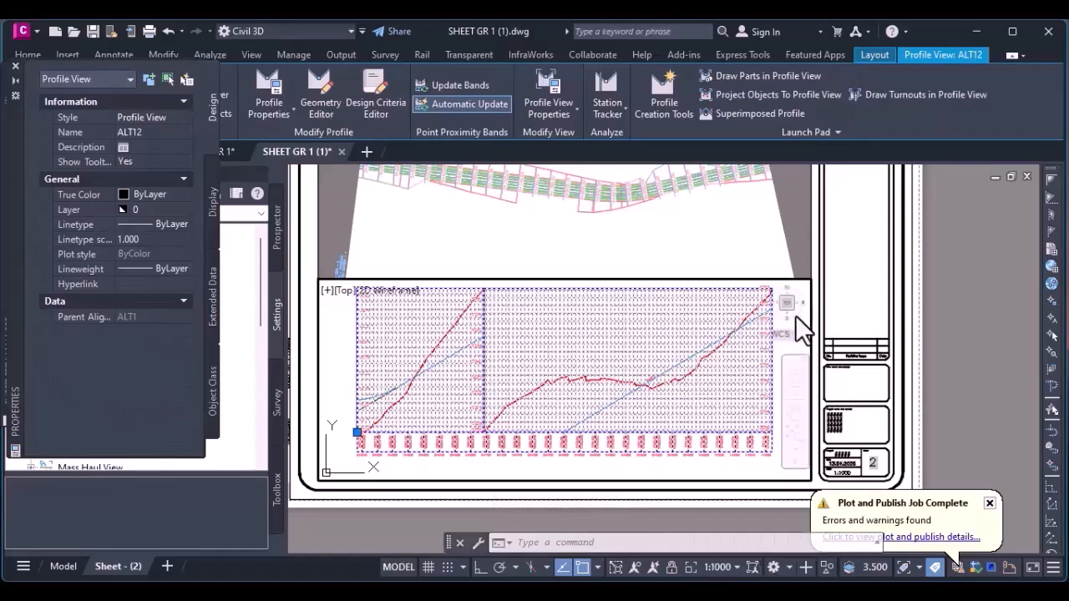
right_click(707, 331)
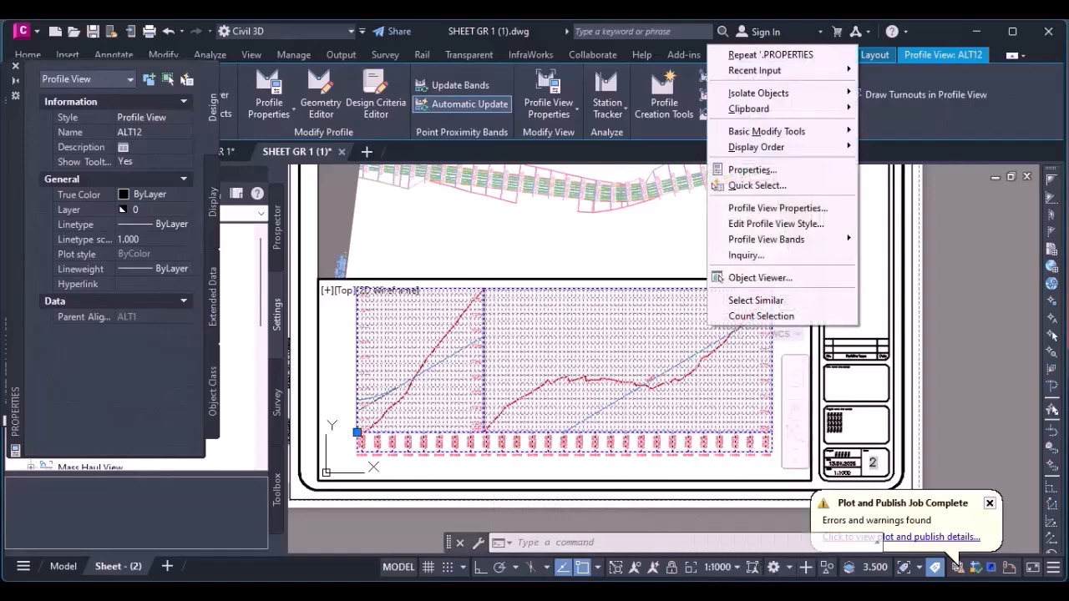
right_click(798, 344)
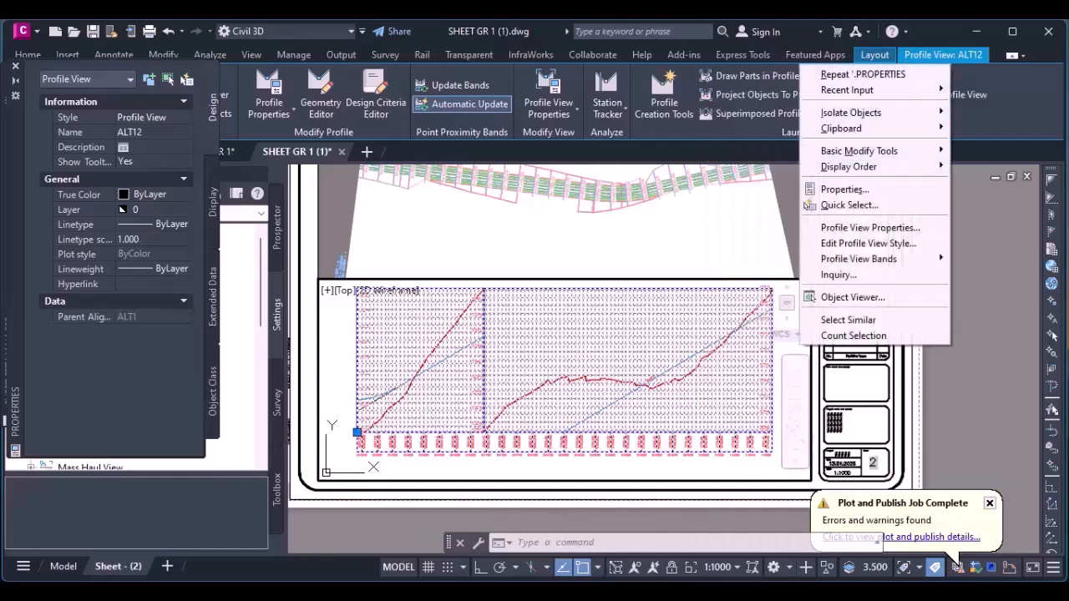
key("Escape")
key("Escape")
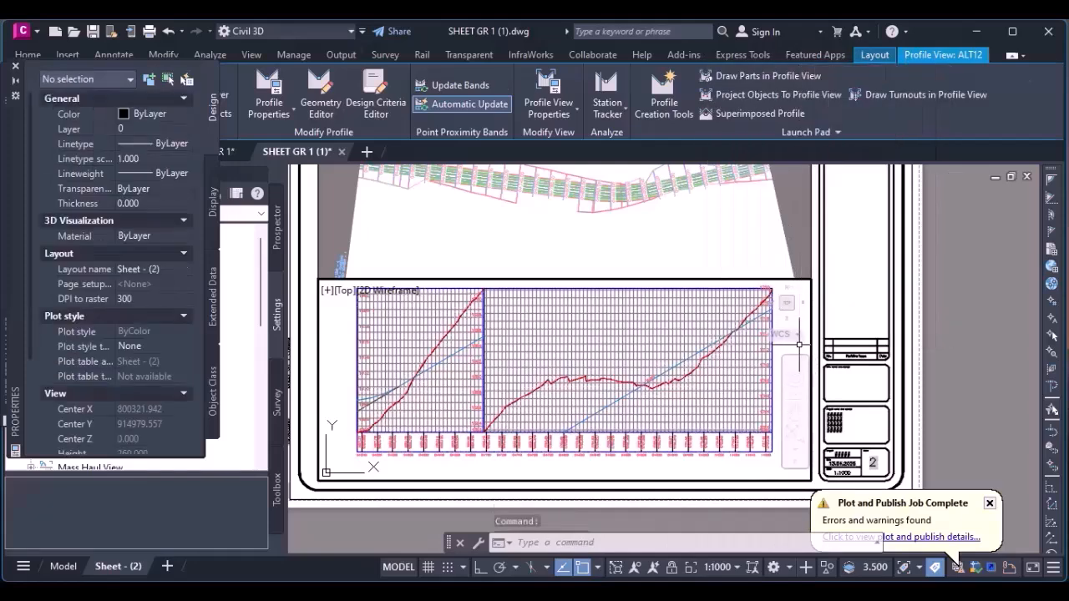
Pan the profile view down inside its viewport until the ALT1 PROFILE titles fit within the frame.
left_click(712, 284)
key("Escape")
right_click(784, 305)
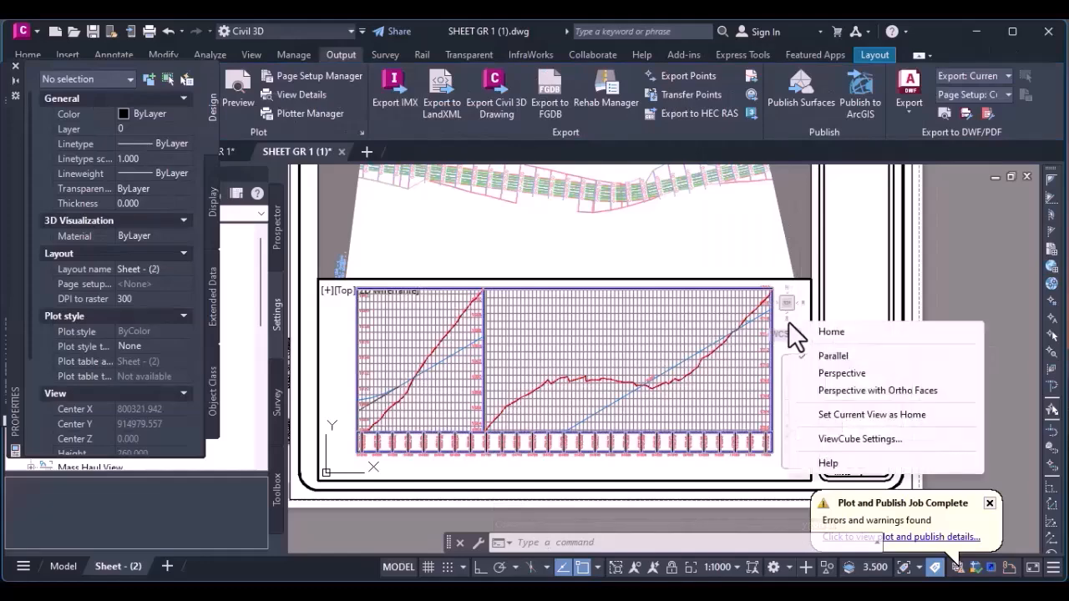
right_click(712, 357)
left_click(762, 262)
mouse_move(521, 360)
left_mouse_down()
mouse_move(573, 336)
mouse_move(501, 378)
mouse_move(535, 354)
mouse_move(527, 405)
mouse_move(546, 353)
mouse_move(538, 405)
mouse_move(543, 355)
mouse_move(537, 375)
left_mouse_up()
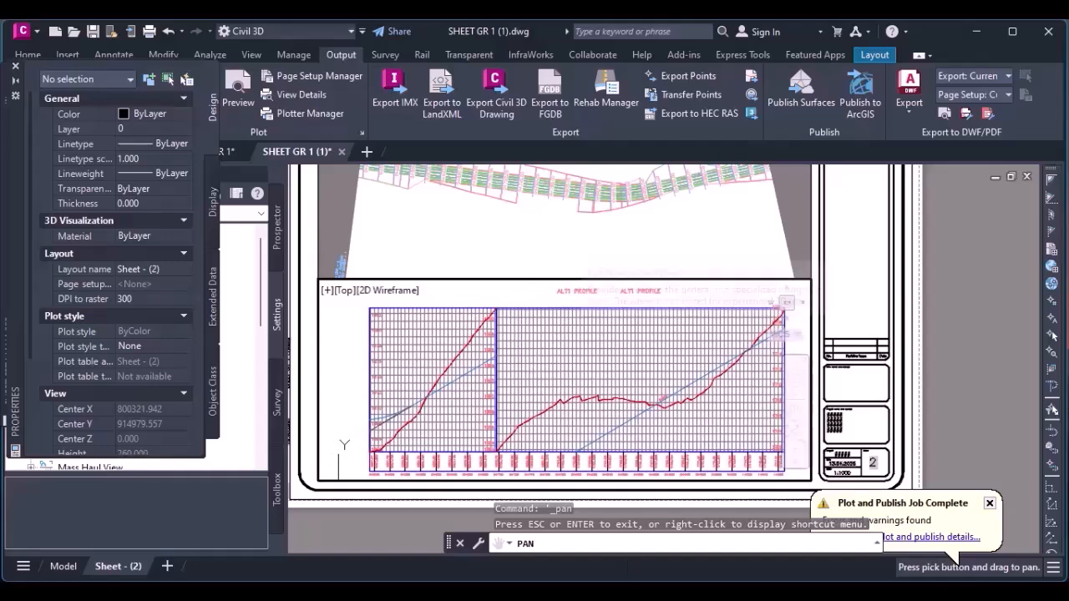
key("Escape")
Zoom the profile viewport out slightly so the whole profile view, its titles and its bands fit inside the frame.
scroll(581, 357, "down", 1)
key("ctrl+z")
left_click(590, 384)
scroll(567, 255, "down", 3)
scroll(568, 292, "up", 5)
scroll(569, 342, "down", 3)
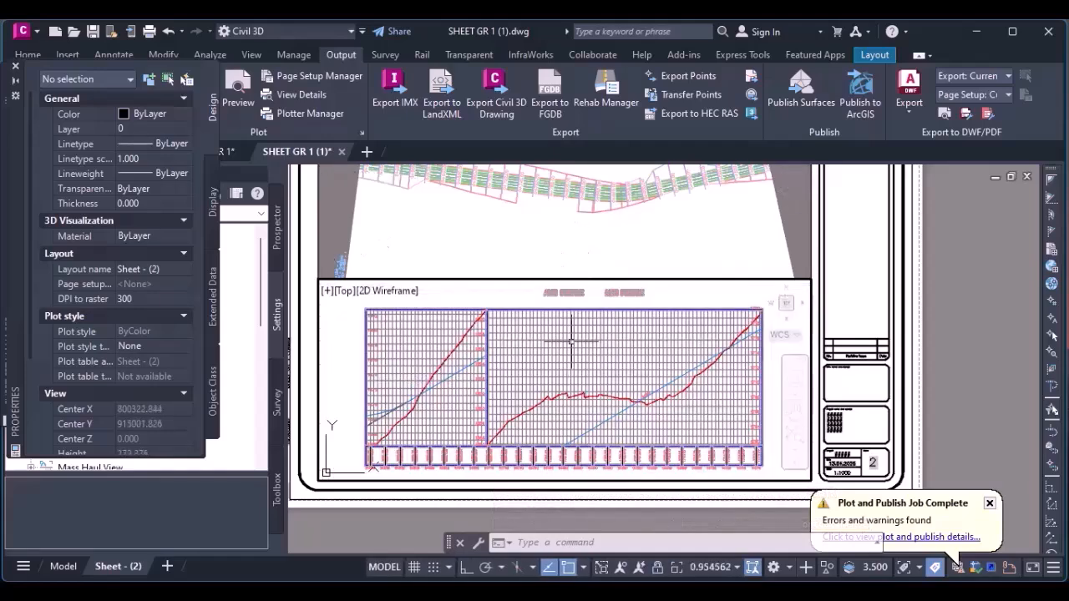
Activate the plan viewport on Sheet - (2) and examine the corridor plan together with the repositioned profile view.
left_click(539, 219)
scroll(542, 217, "down", 2)
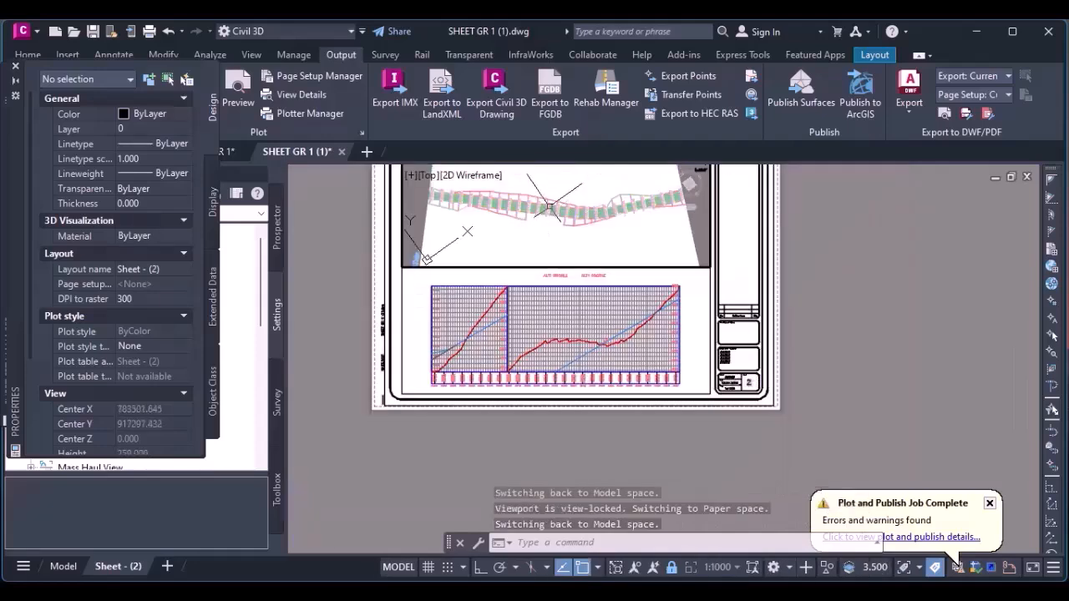
scroll(549, 207, "up", 4)
right_click(675, 297)
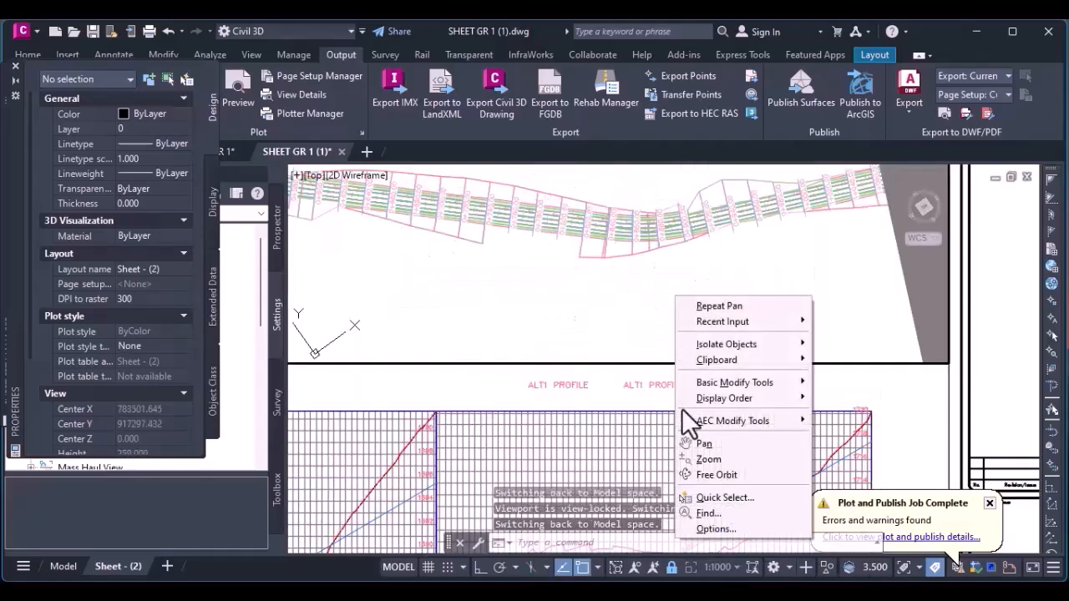
left_click(703, 443)
left_click_drag(620, 309, 662, 315)
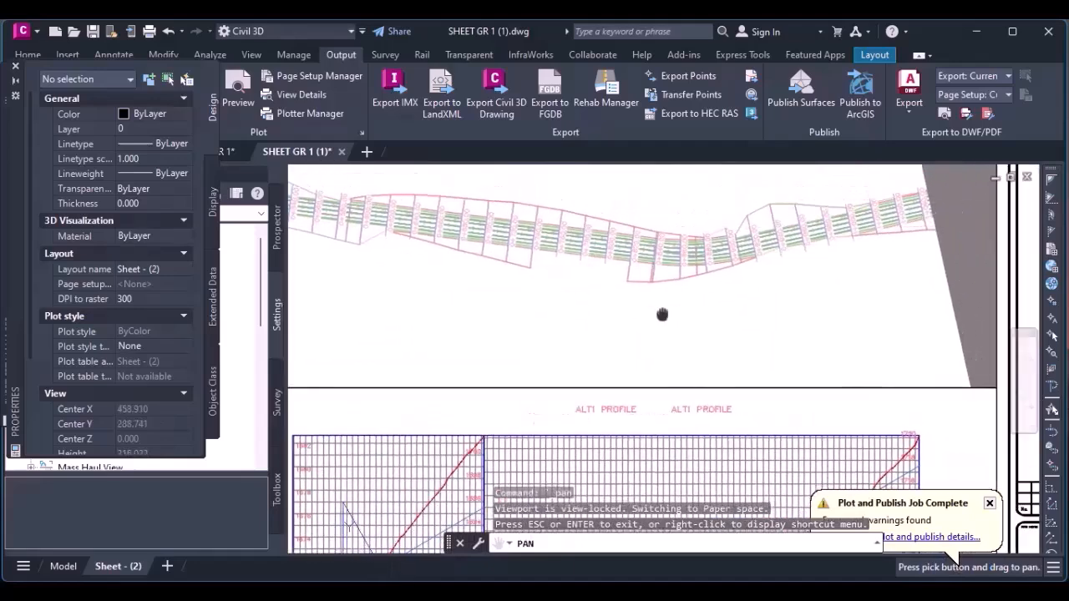
scroll(598, 272, "down", 2)
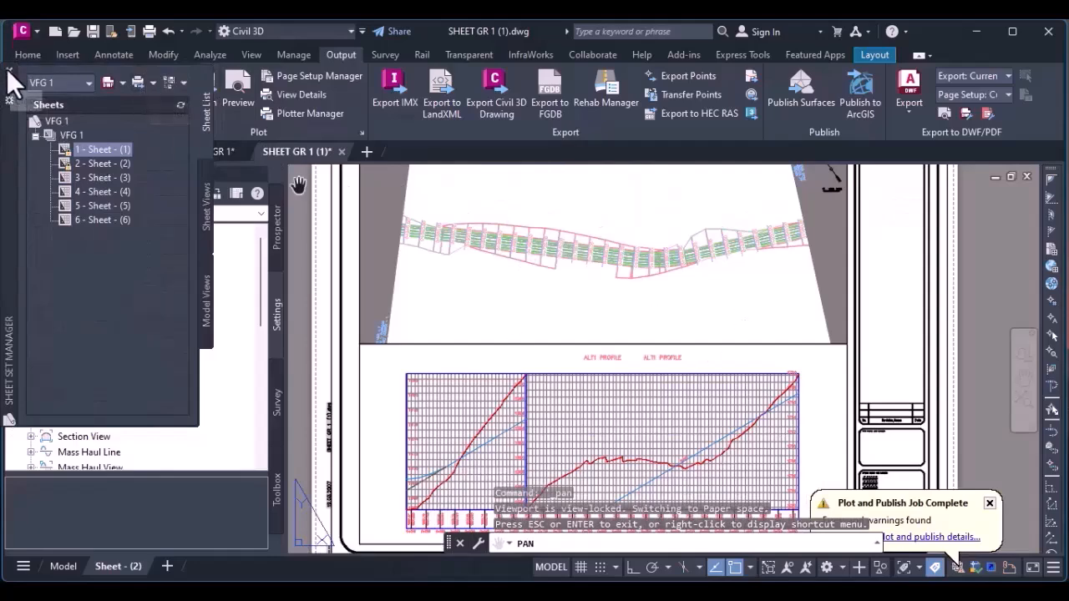
Close the Sheet Set Manager and the sheet drawings SHEET GR 1 and SHEET GR 1 (1), discarding the changes to SHEET GR 1.
left_click(8, 70)
key("ctrl+F4")
left_click(590, 341)
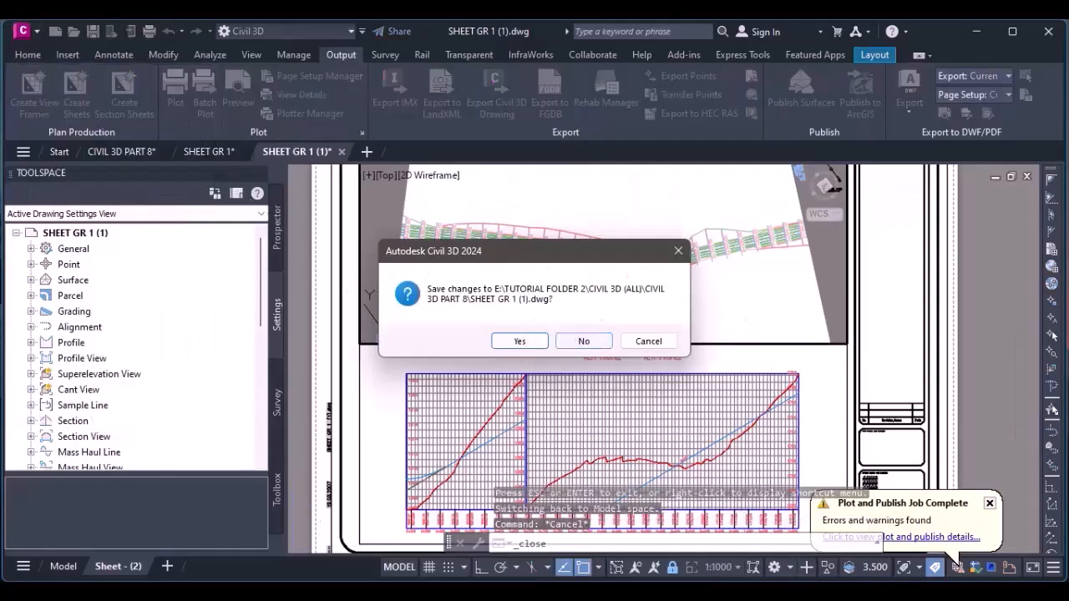
mouse_move(409, 582)
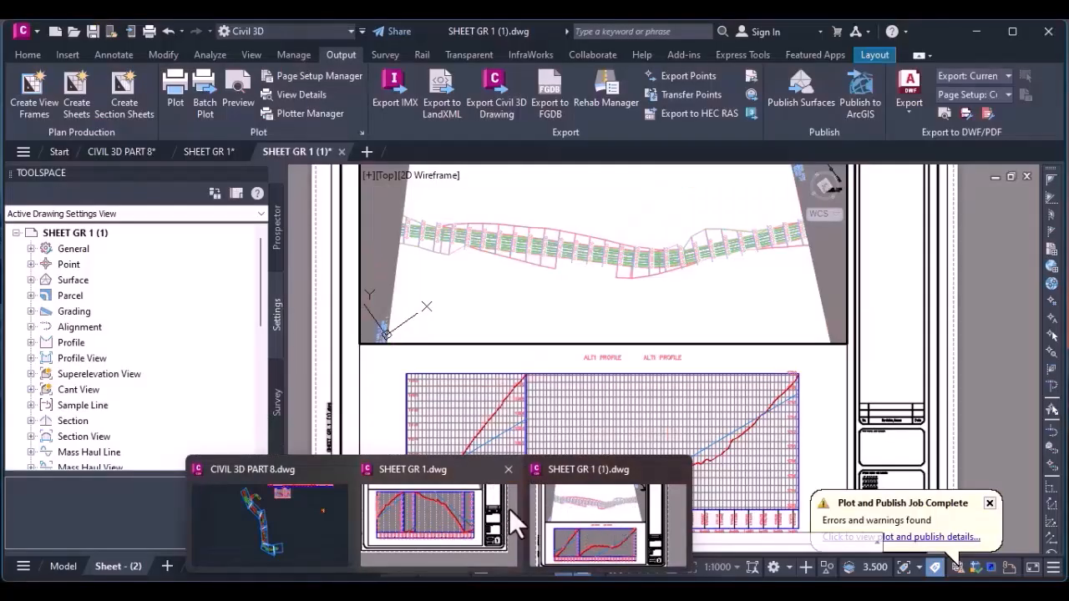
left_click(286, 507)
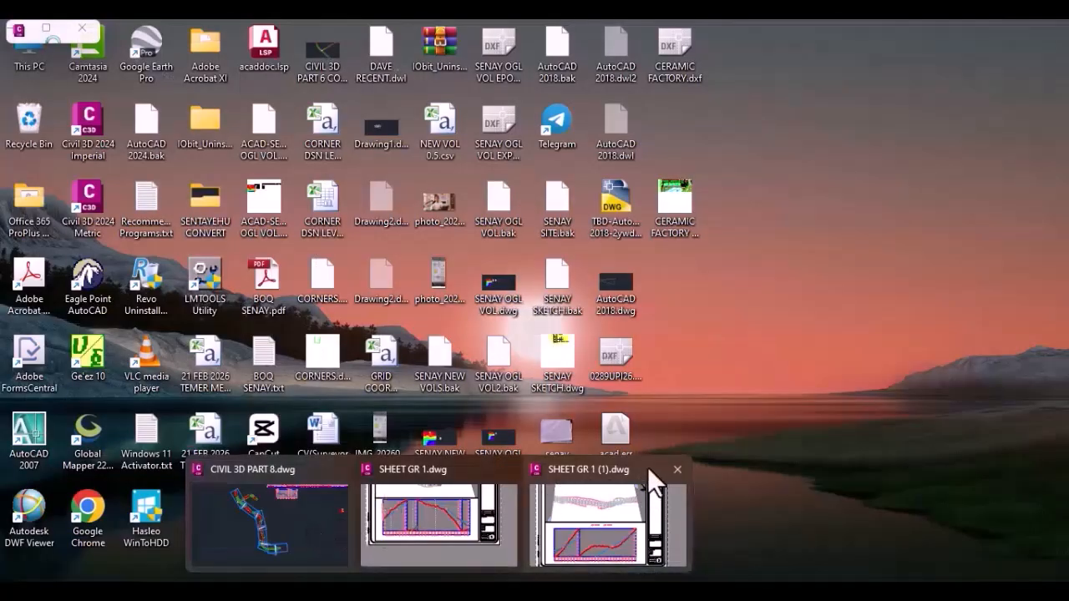
left_click(675, 471)
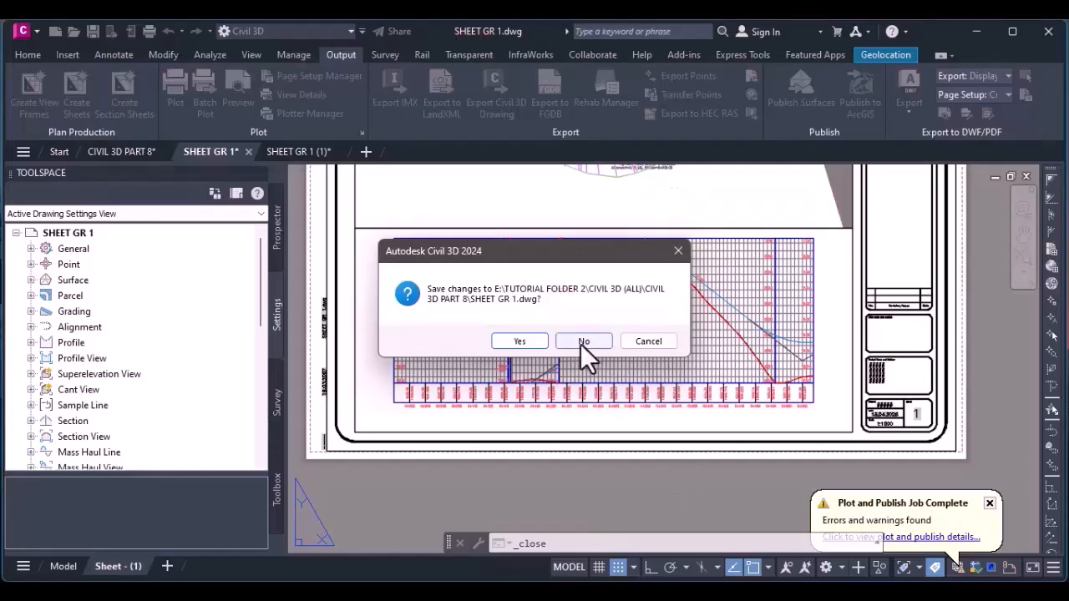
left_click(582, 343)
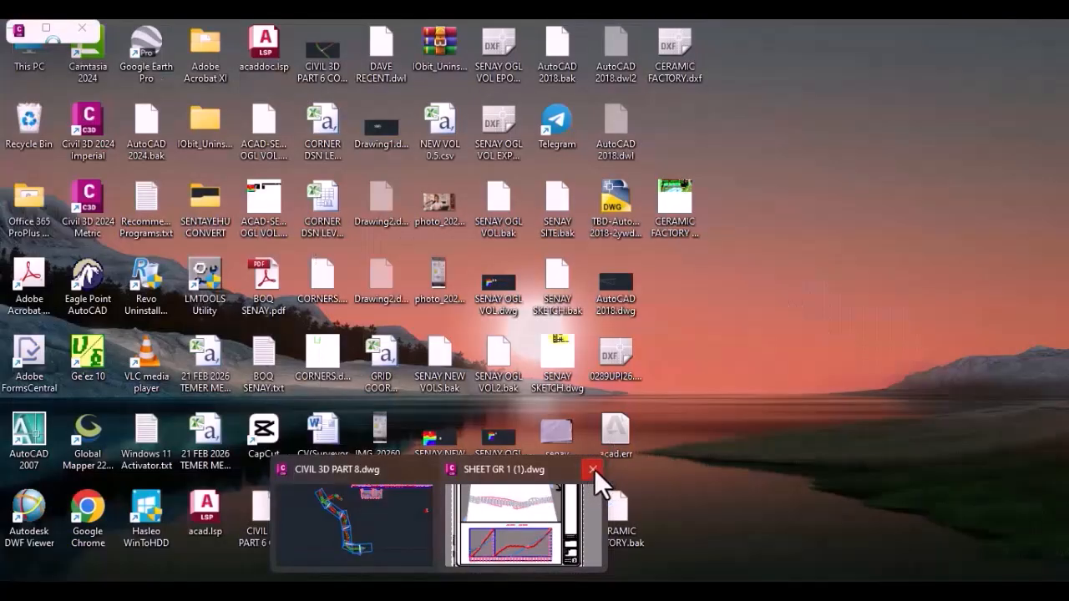
left_click(592, 470)
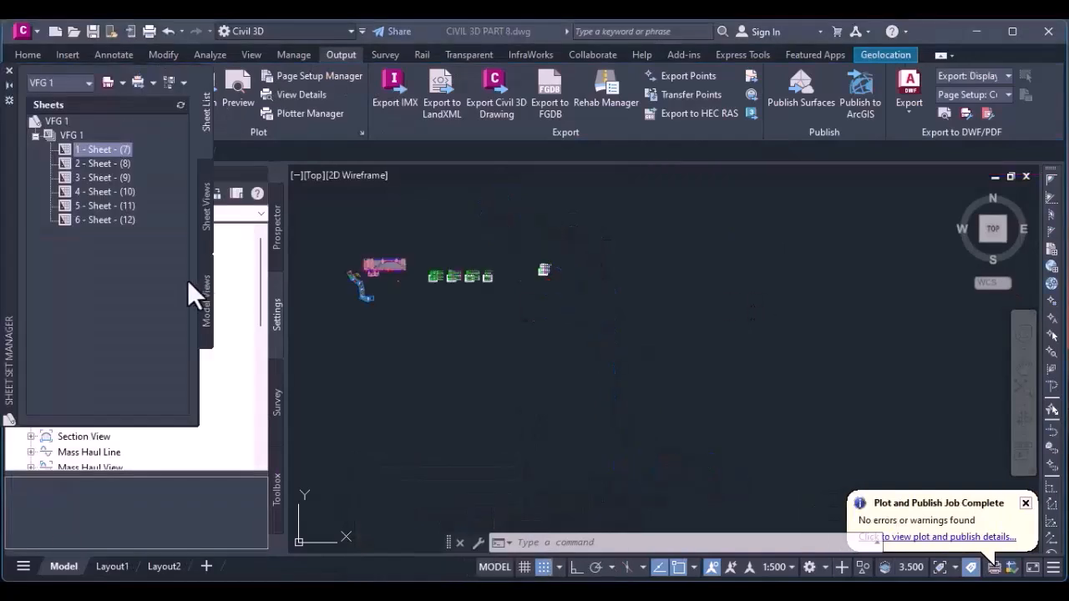
left_click(9, 70)
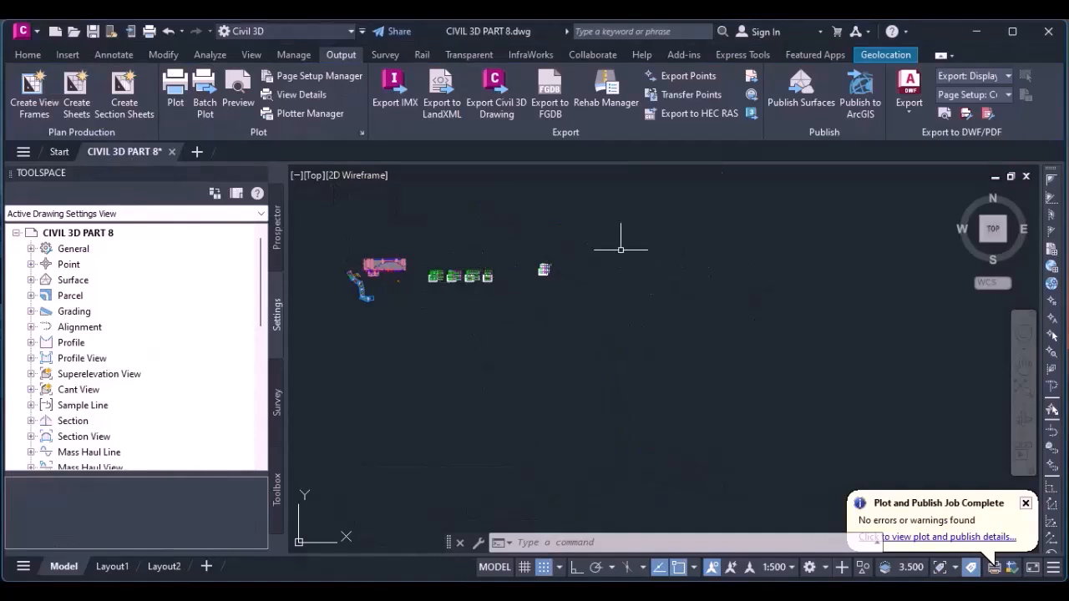
Switch to File Explorer and open SHEET GR 1 (1).dwg from the CIVIL 3D PART 8 folder.
left_click(423, 515)
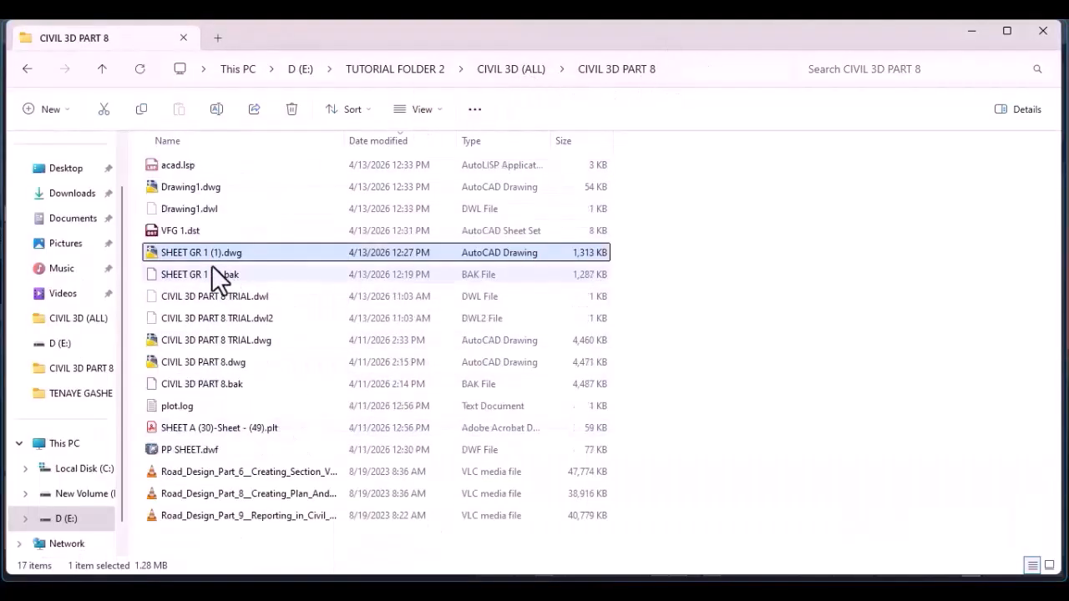
right_click(182, 251)
left_click(297, 299)
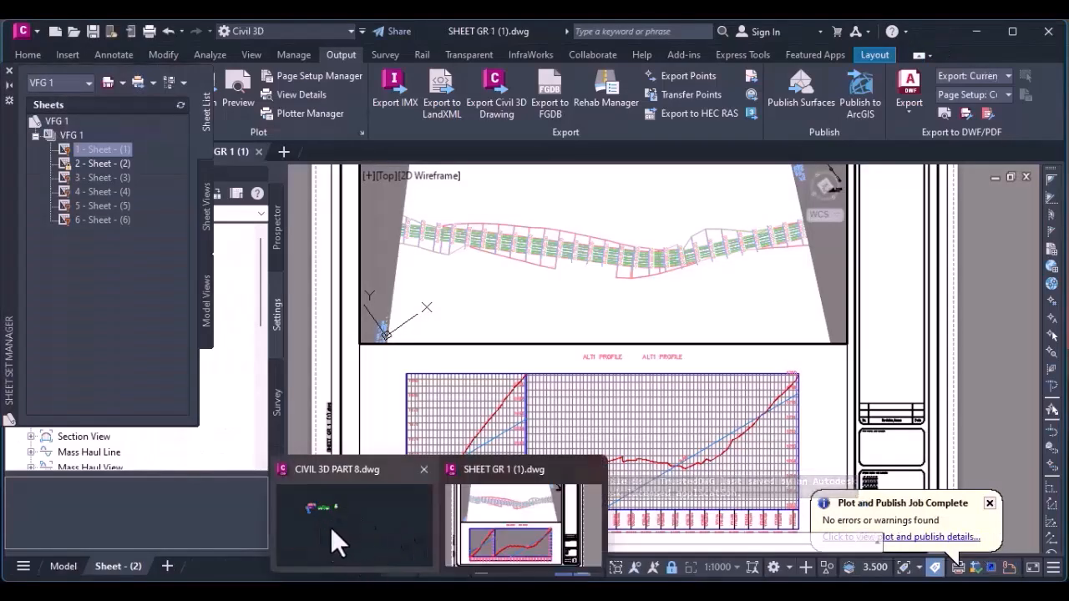
Open Sheet - (2) from the VFG 1 sheet set and dock the Sheet Set Manager above the Toolspace.
left_click(476, 509)
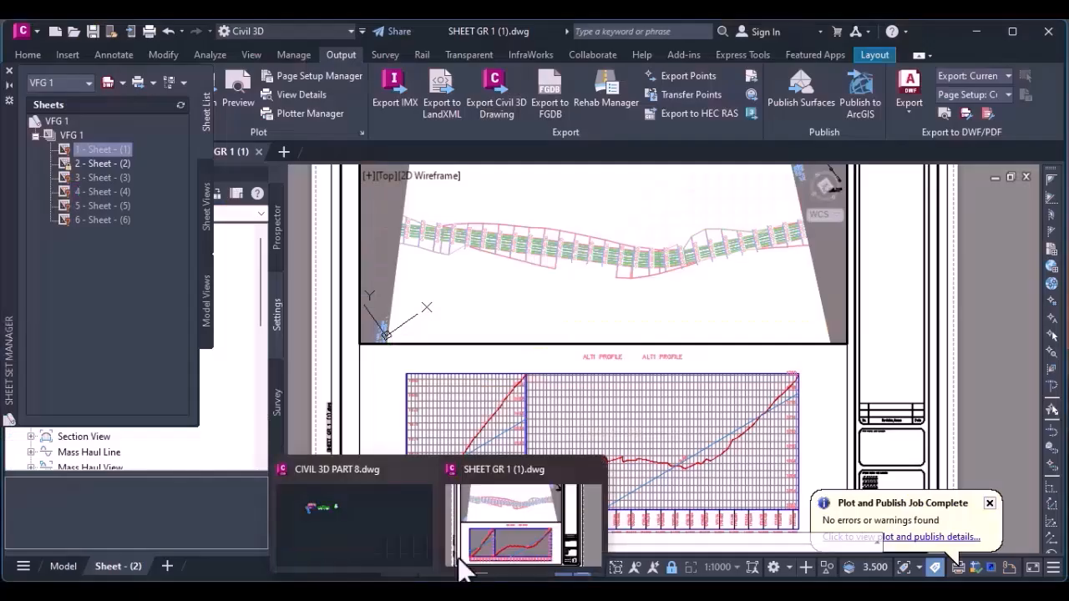
left_click(367, 501)
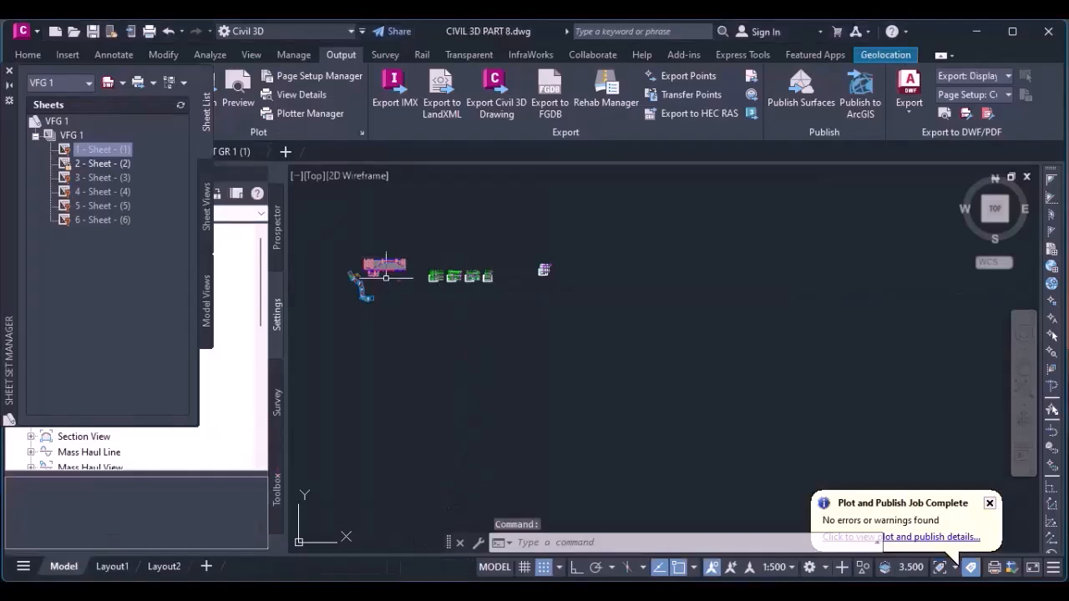
double_click(104, 163)
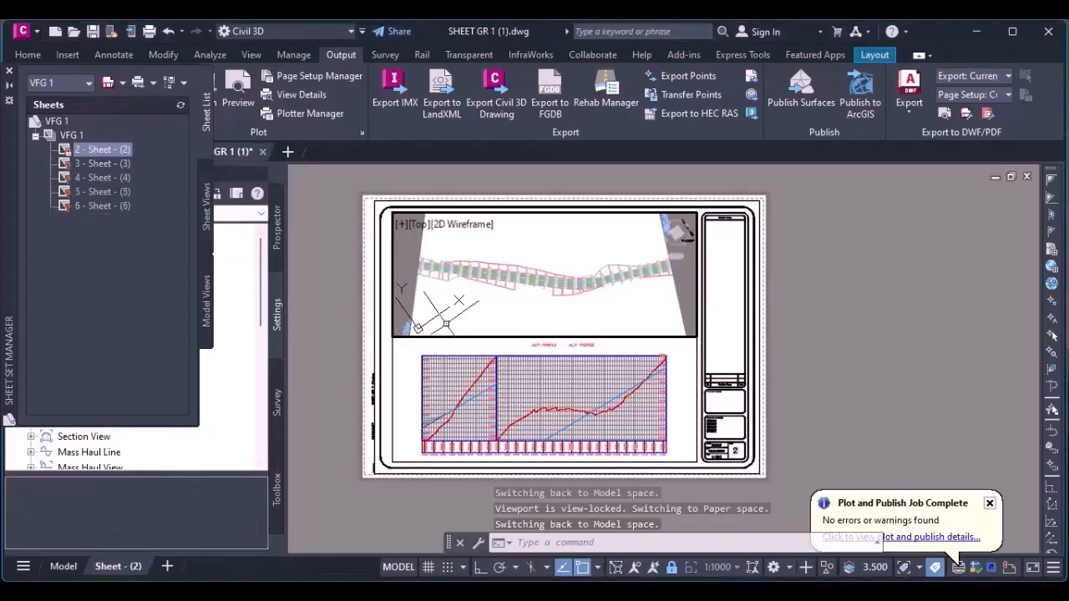
scroll(447, 323, "up", 2)
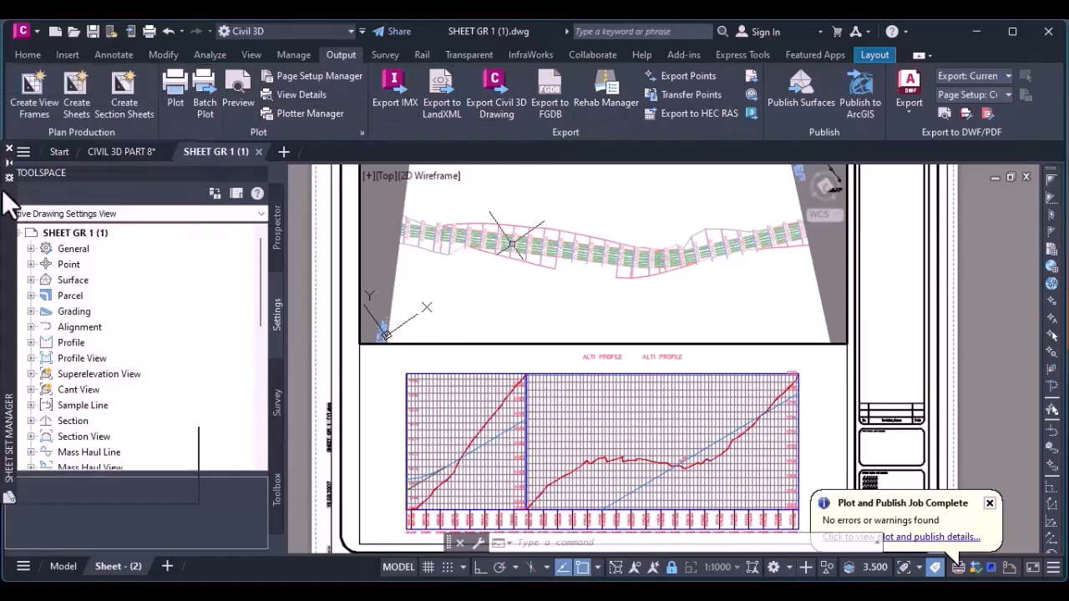
mouse_move(12, 191)
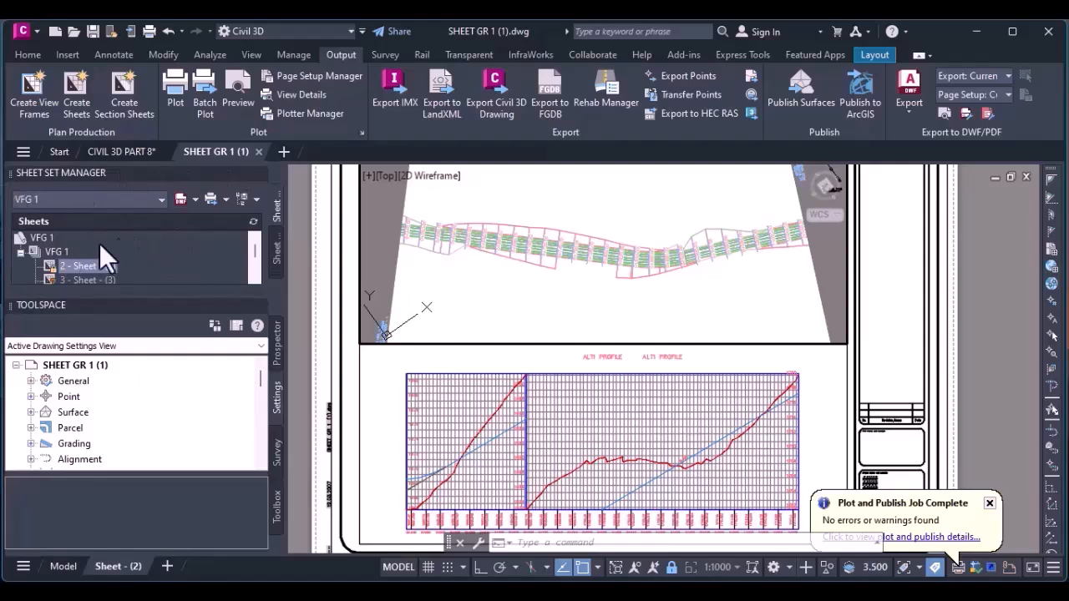
Dock the Sheet Set Manager beside the Toolspace and configure Sheet - (2) to plot to file with Microsoft Print to PDF on A3 paper.
left_click_drag(113, 173, 398, 178)
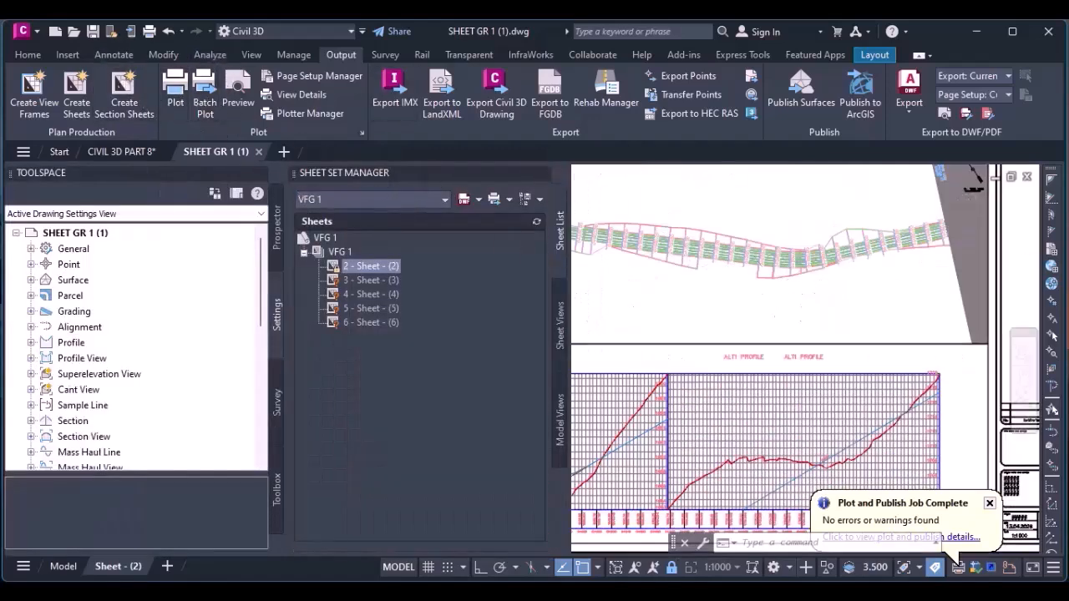
left_click(175, 88)
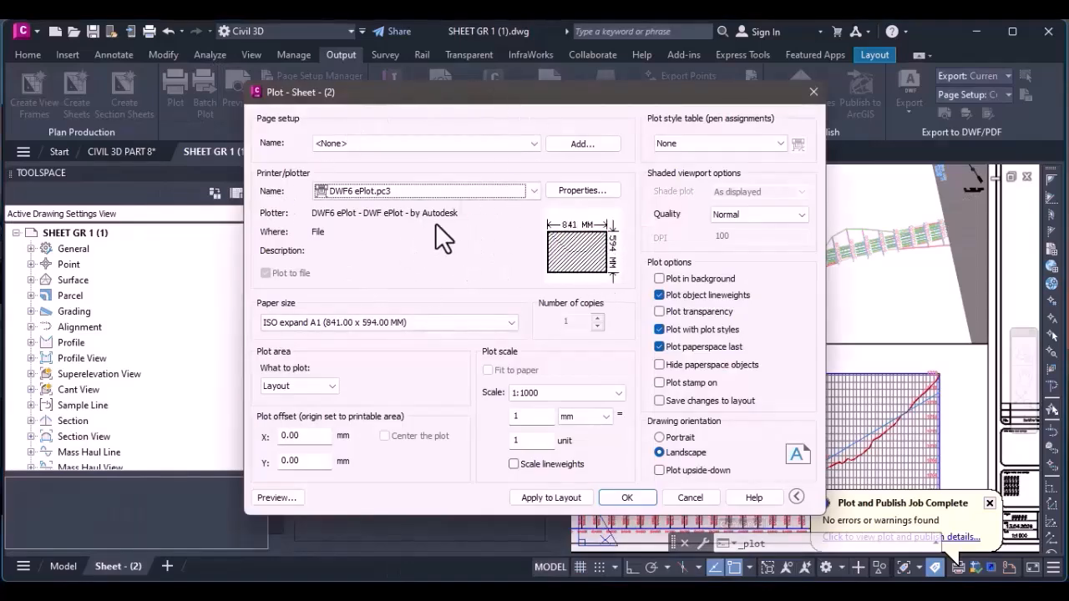
left_click(416, 142)
left_click(416, 142)
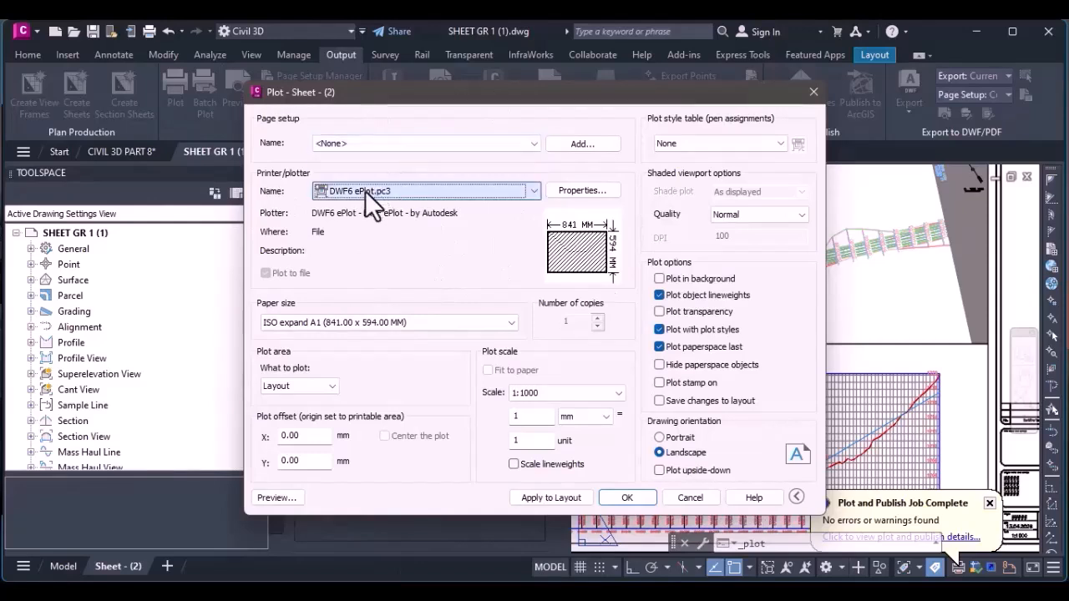
left_click(365, 191)
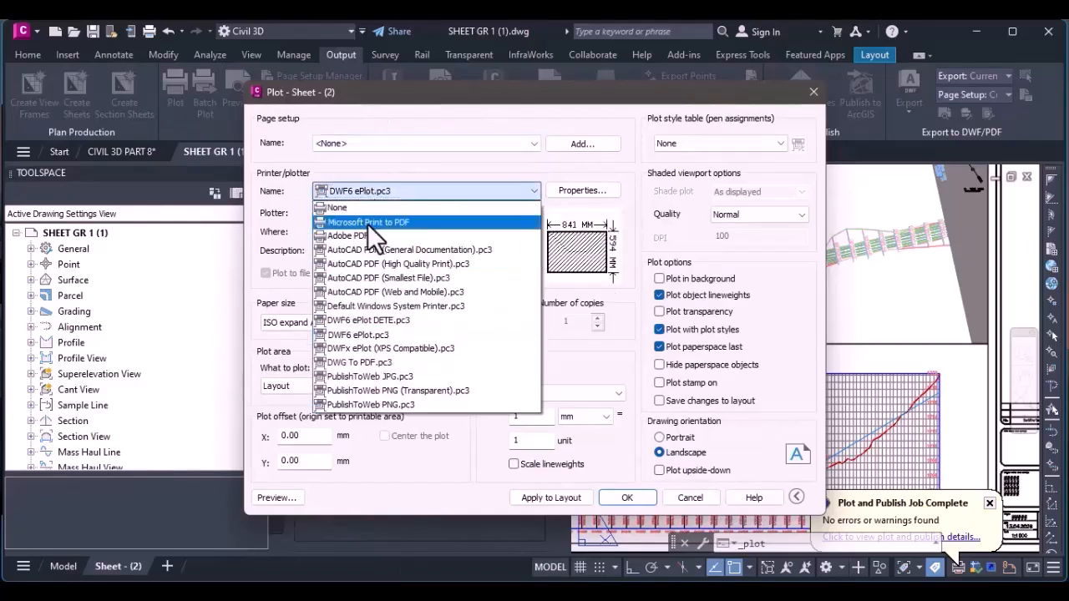
left_click(368, 223)
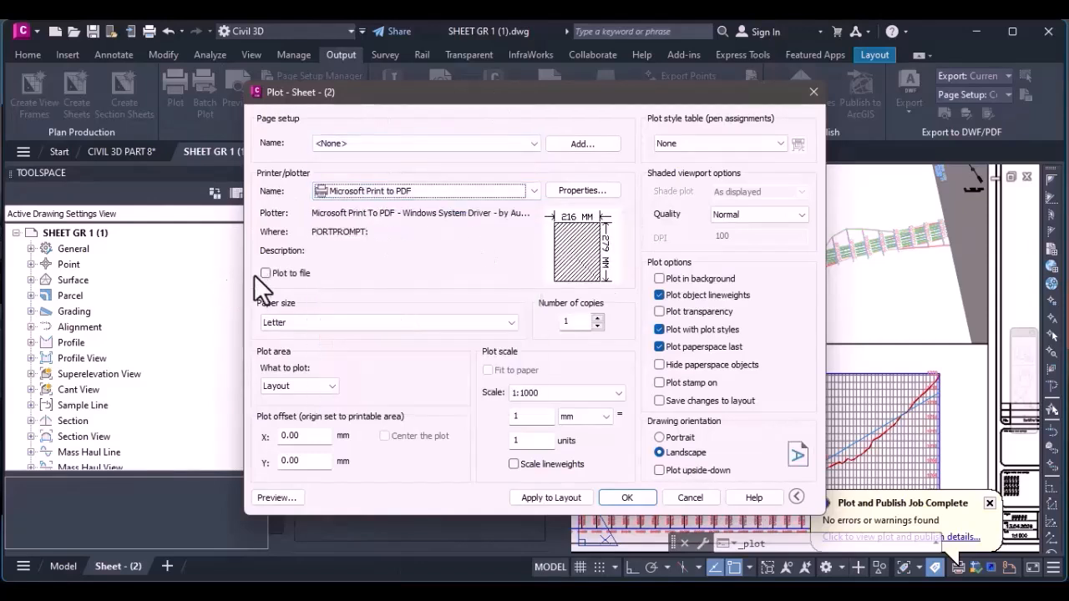
left_click(265, 273)
left_click(461, 324)
left_click(301, 389)
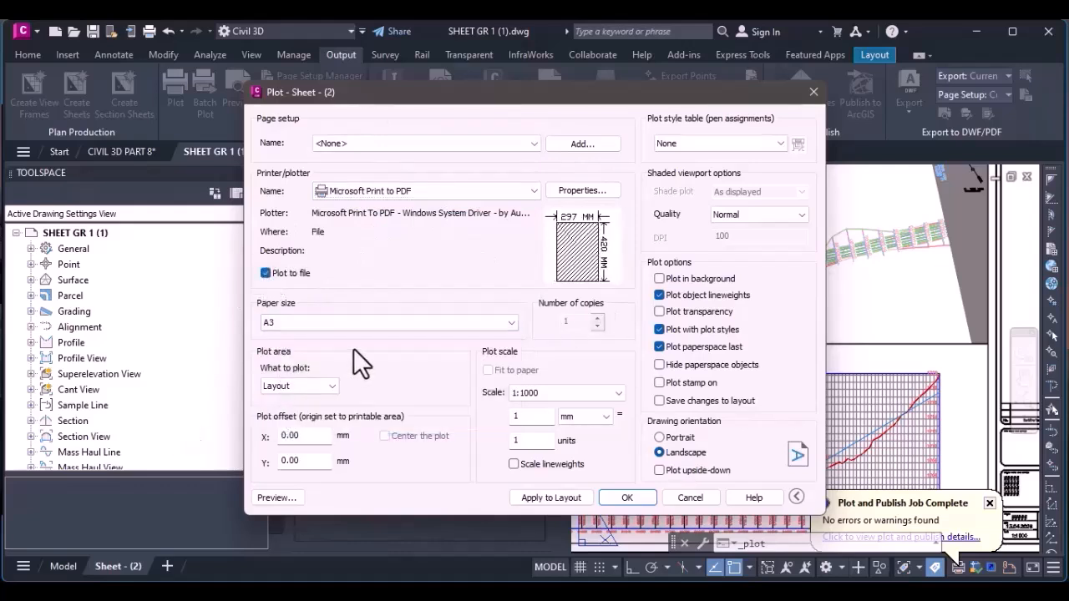
left_click(383, 327)
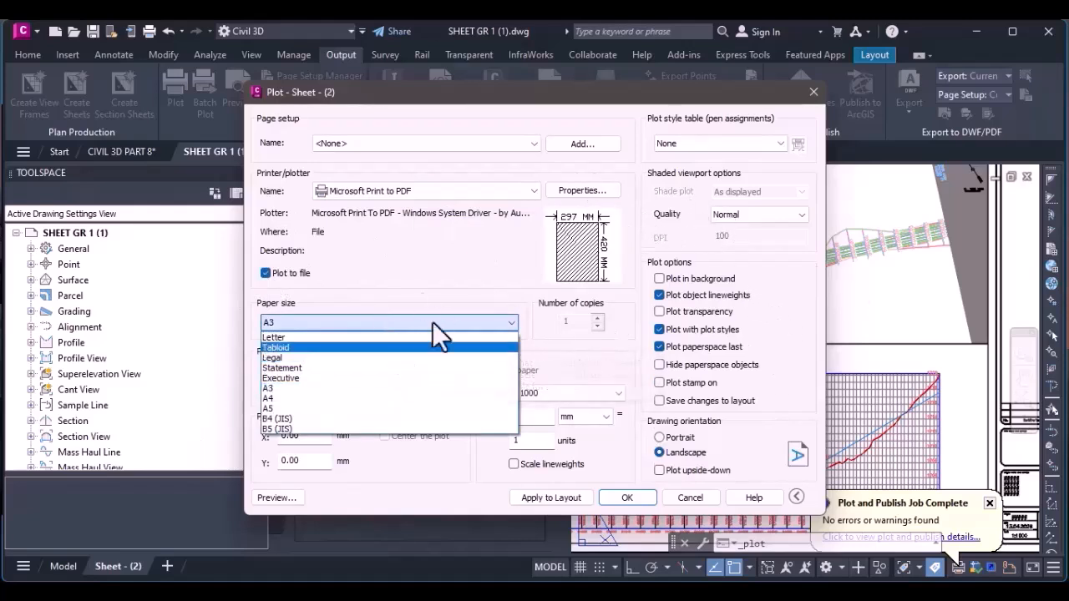
left_click(290, 389)
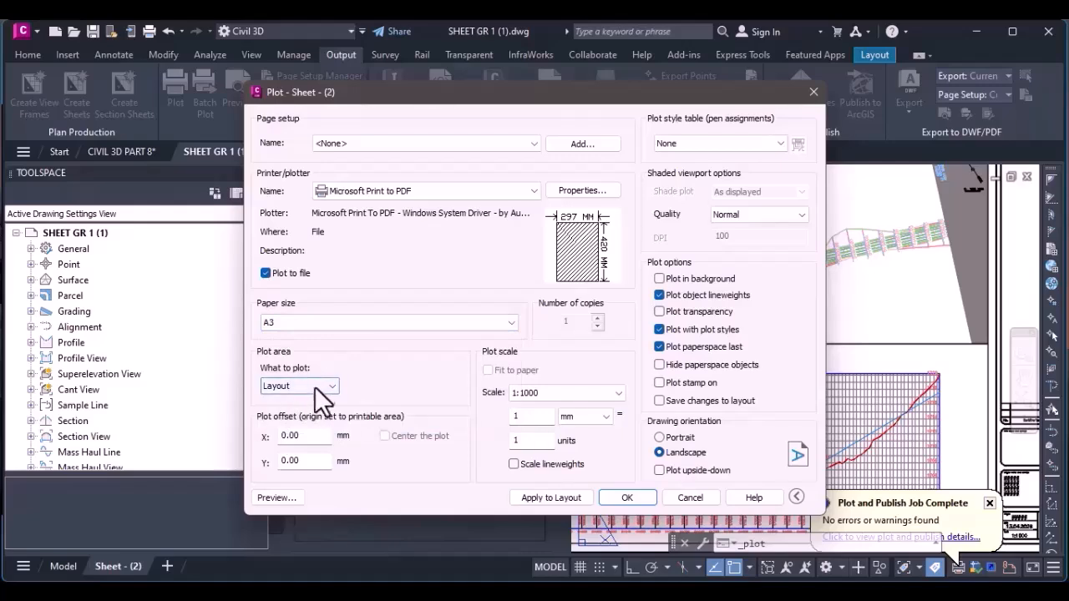
Close the Sheet Set Manager and set the plot area to a window spanning opposite corners of the whole Sheet - (2) layout.
left_click(314, 386)
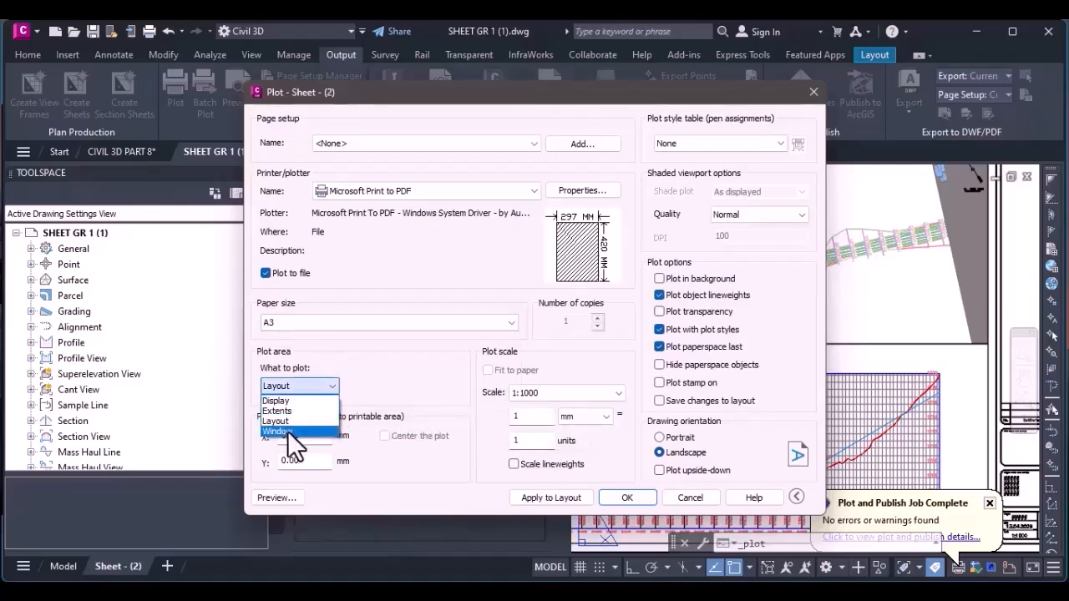
left_click(285, 430)
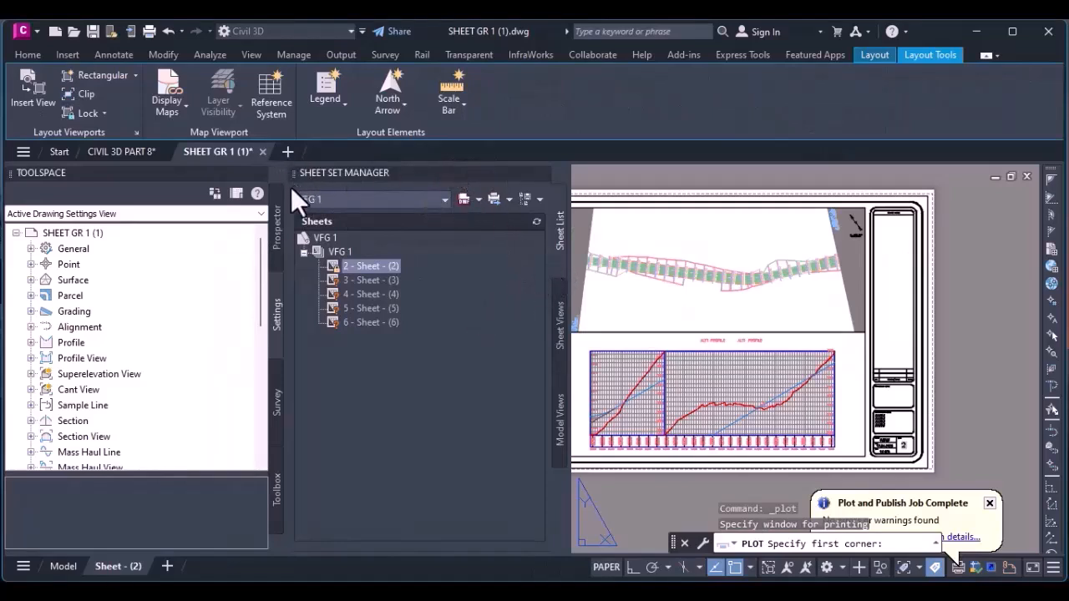
left_click(542, 172)
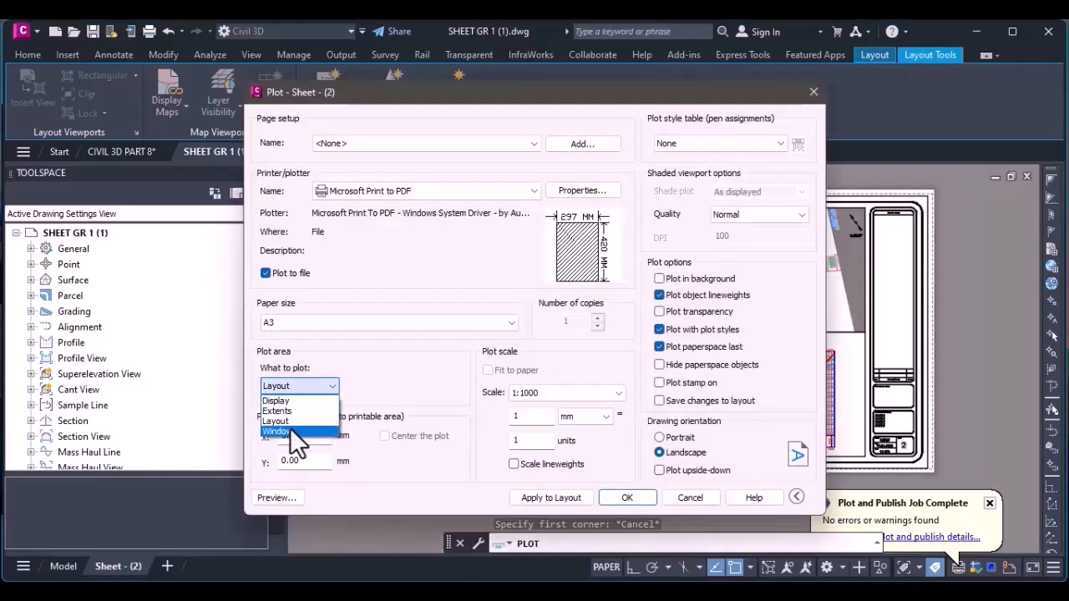
left_click(290, 429)
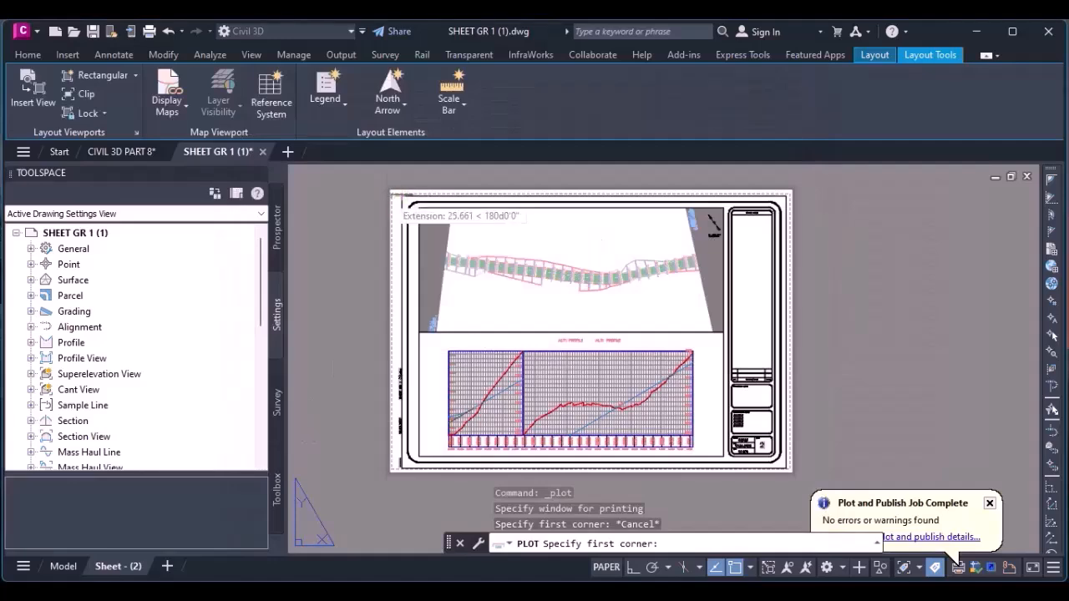
scroll(418, 200, "up", 4)
left_click(418, 201)
scroll(367, 207, "down", 5)
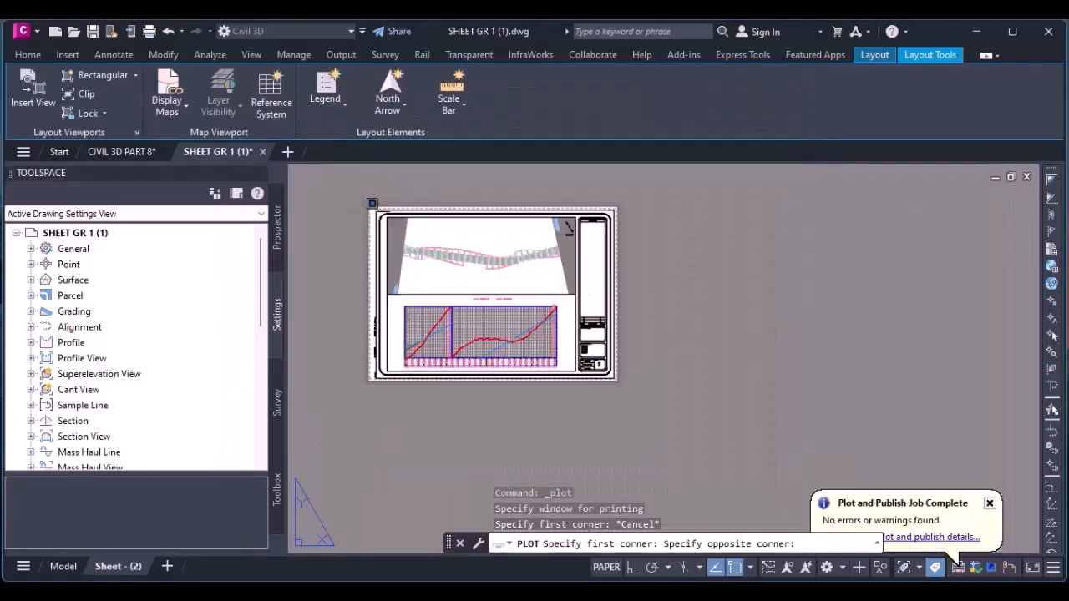
scroll(375, 354, "up", 4)
scroll(367, 359, "down", 4)
scroll(576, 376, "up", 2)
scroll(553, 430, "up", 2)
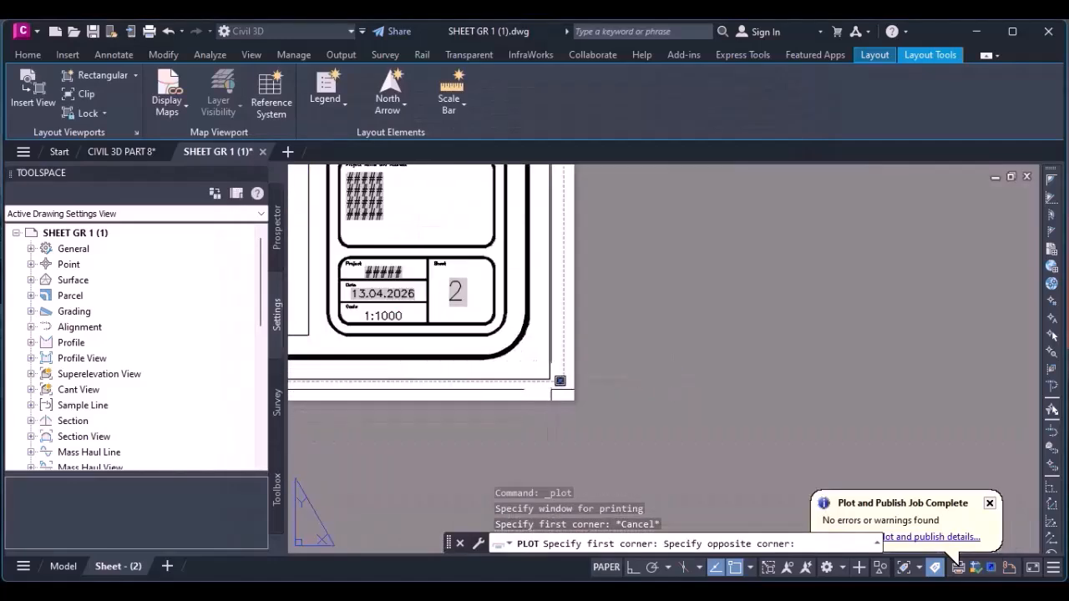
left_click(561, 386)
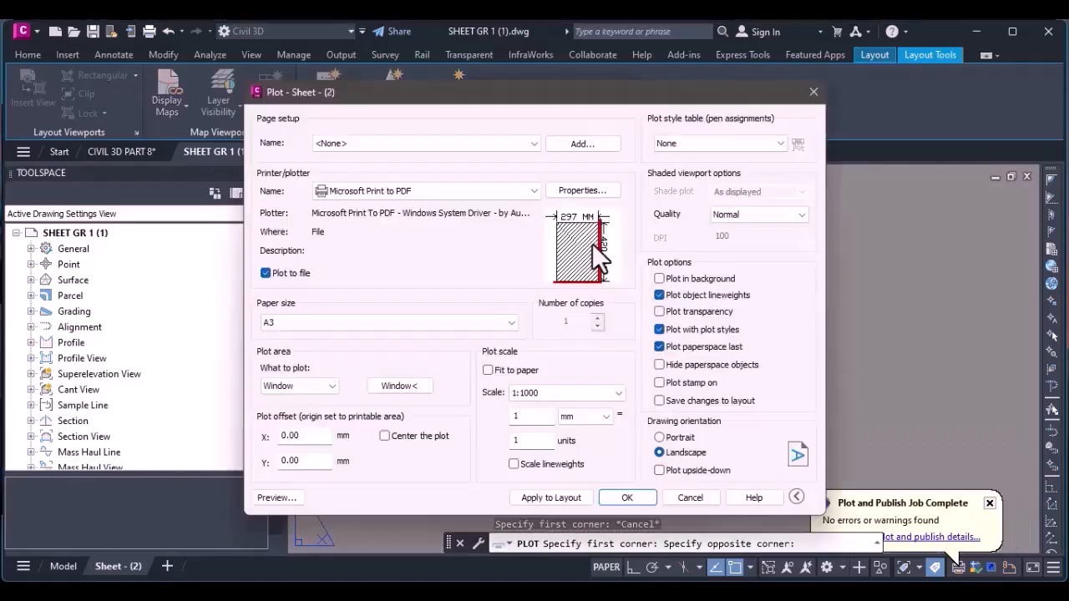
Scale the plot to fit the paper and examine the plot preview of Sheet - (2).
left_click(487, 370)
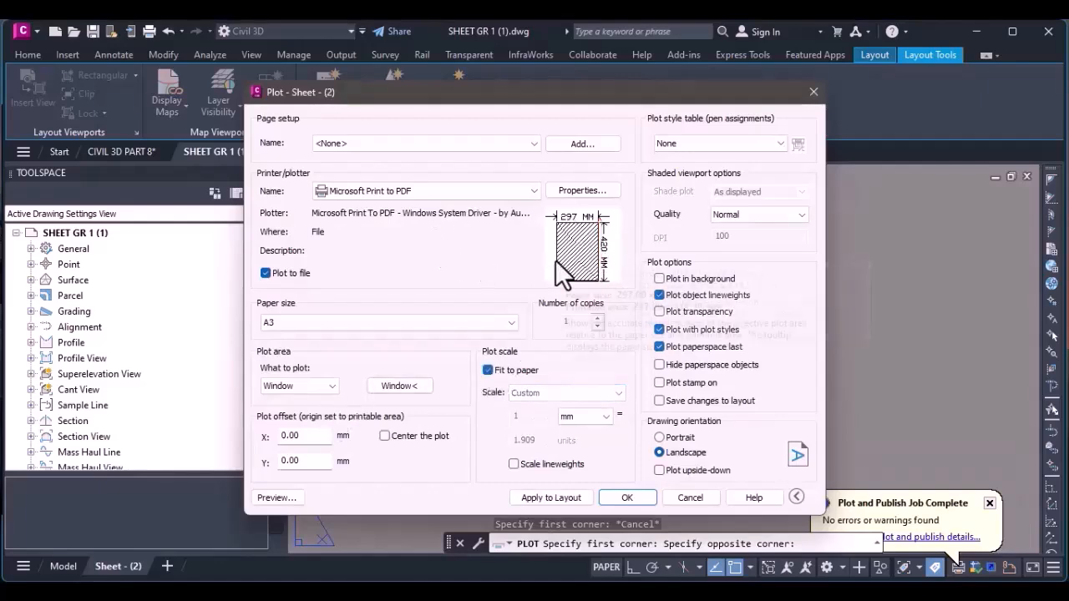
left_click(277, 497)
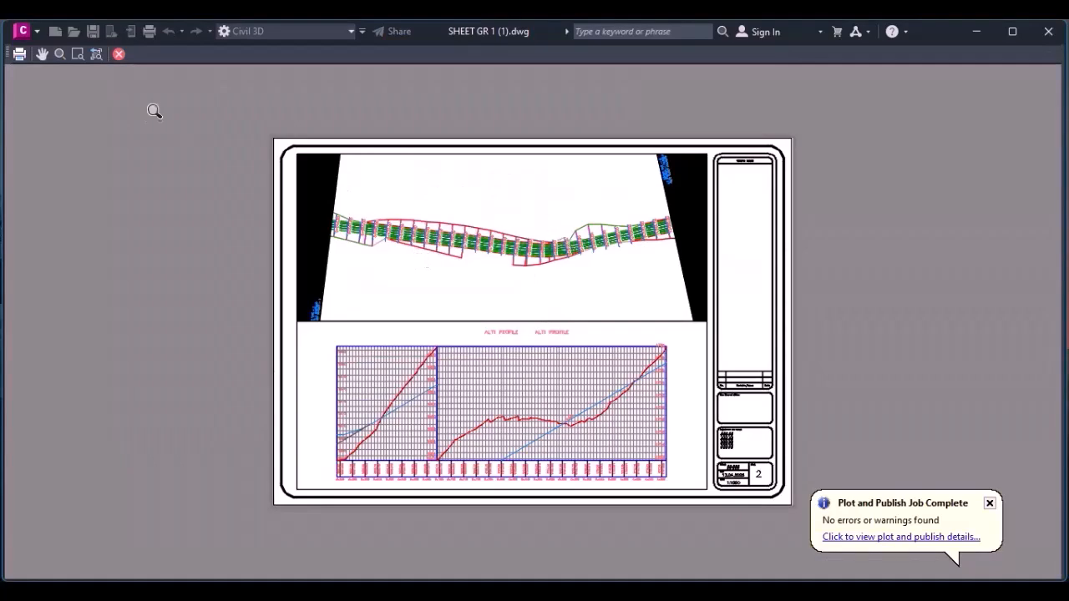
left_click(119, 54)
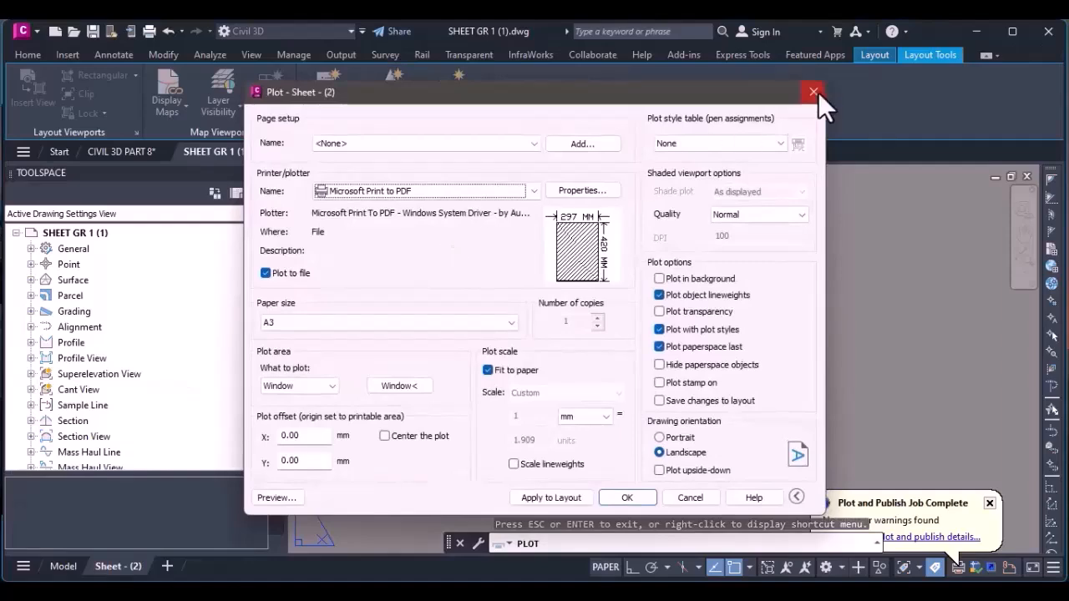
Dismiss the plot settings without plotting and close SHEET GR 1 (1), discarding its changes.
left_click(814, 92)
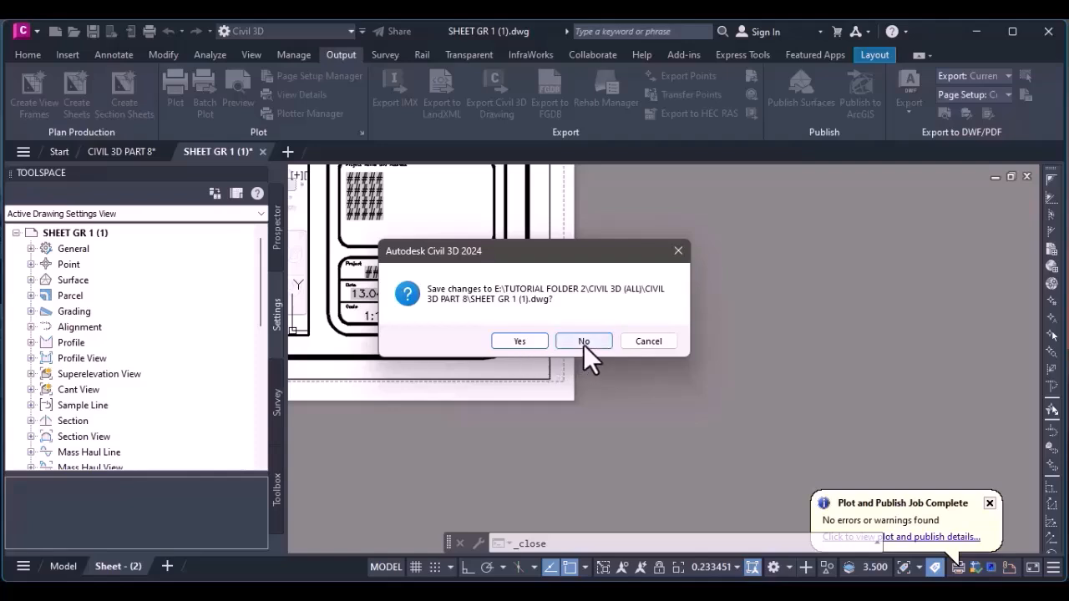
left_click(584, 341)
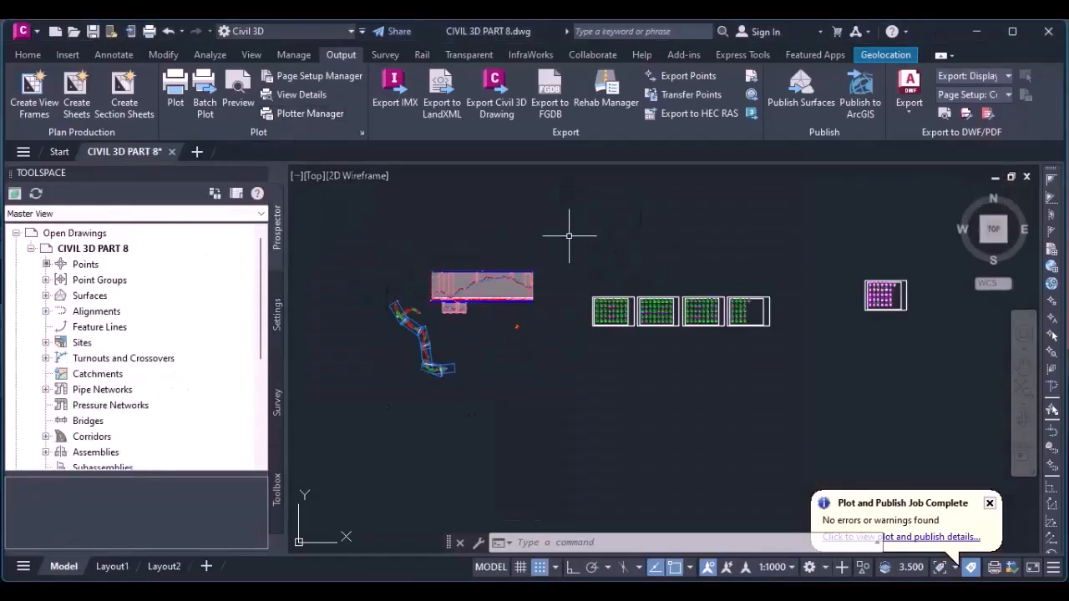
scroll(513, 342, "up", 4)
scroll(449, 363, "down", 2)
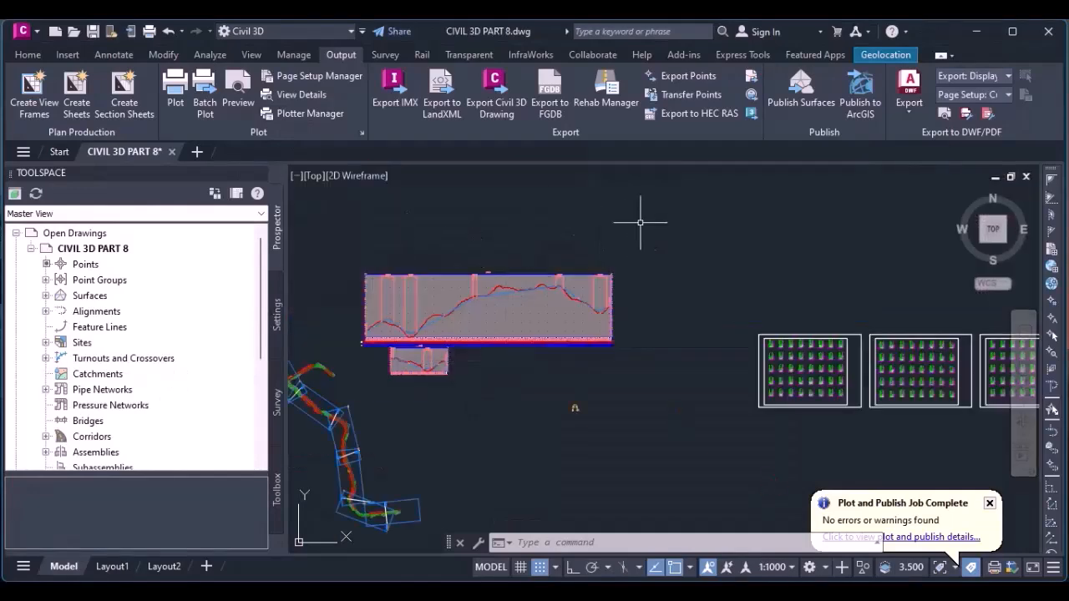
scroll(306, 282, "up", 3)
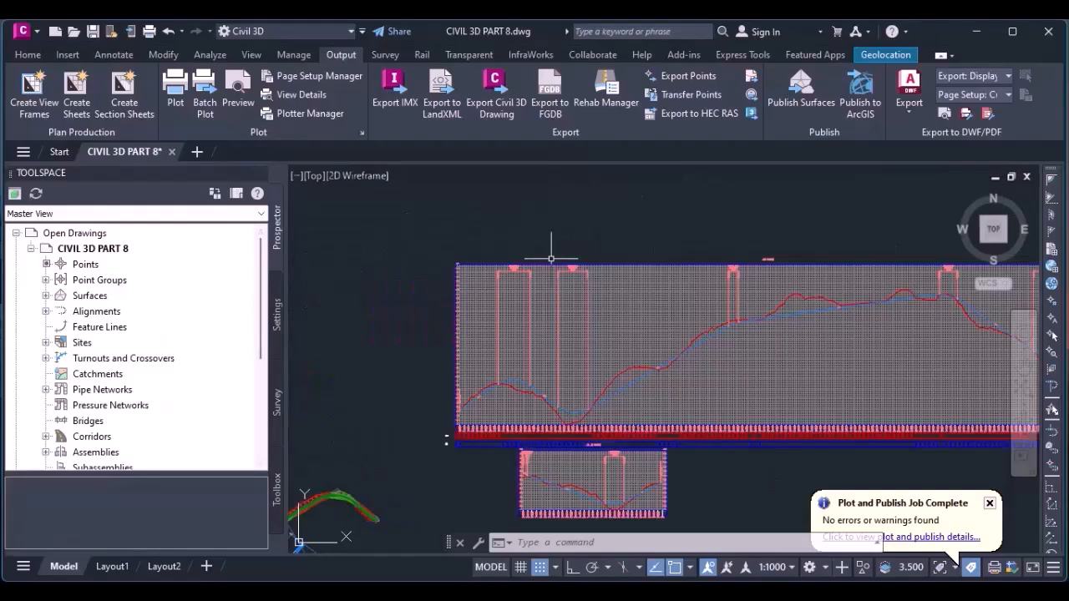
scroll(552, 271, "down", 2)
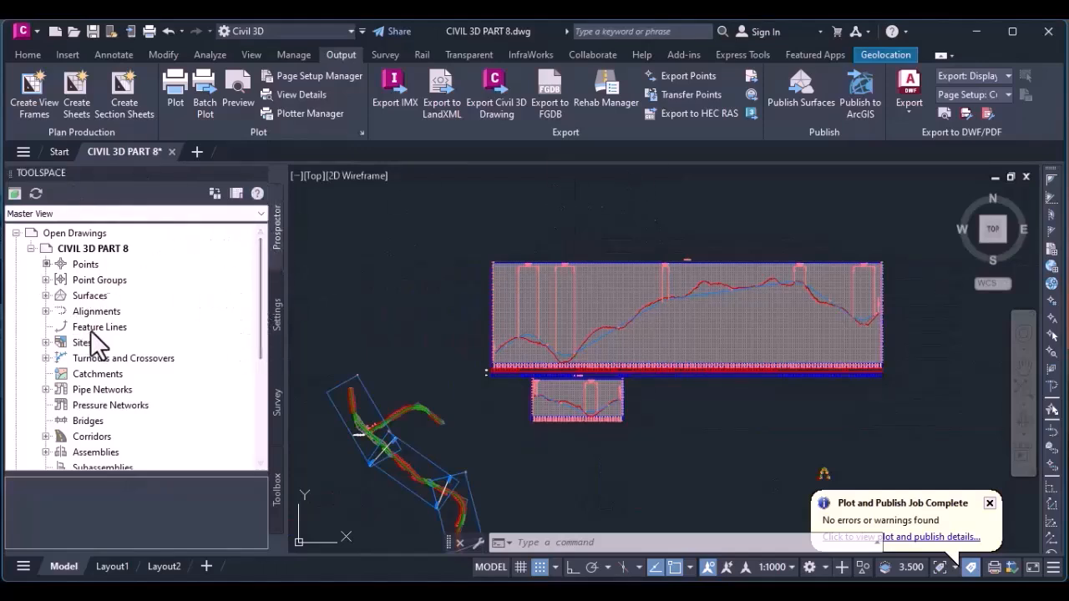
scroll(151, 358, "down", 4)
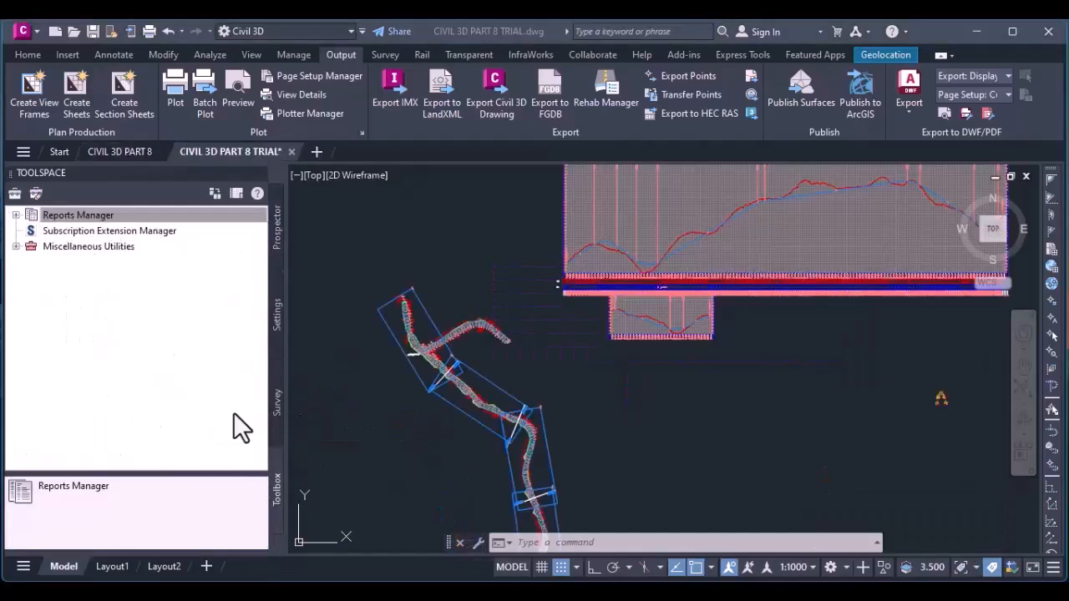
Expand the Reports Manager in the Toolspace toolbox and look through its Alignment reports and other report categories.
left_click(21, 217)
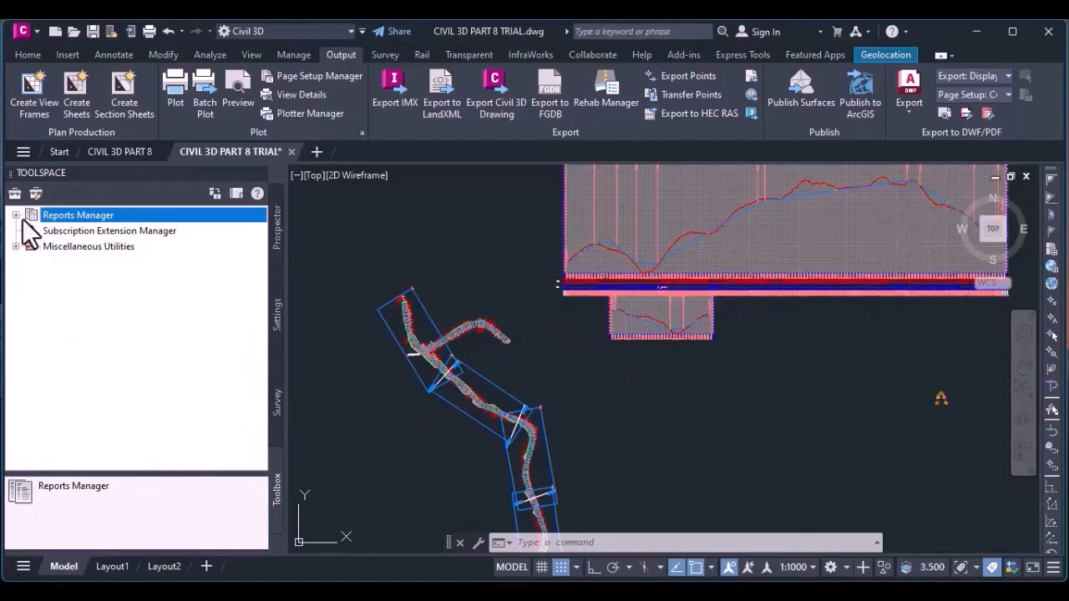
left_click(16, 216)
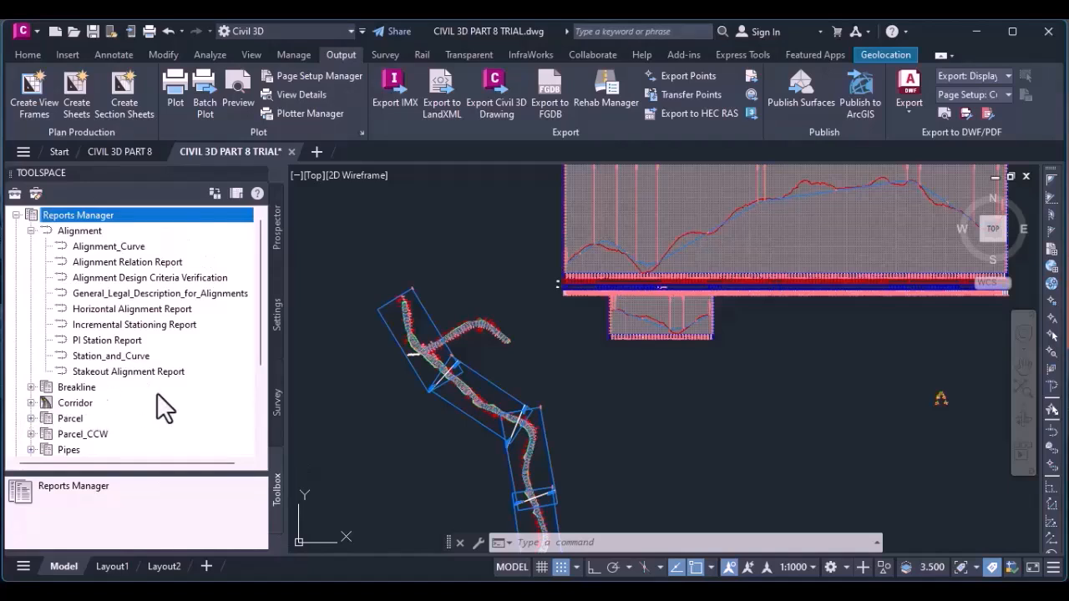
scroll(134, 422, "down", 1)
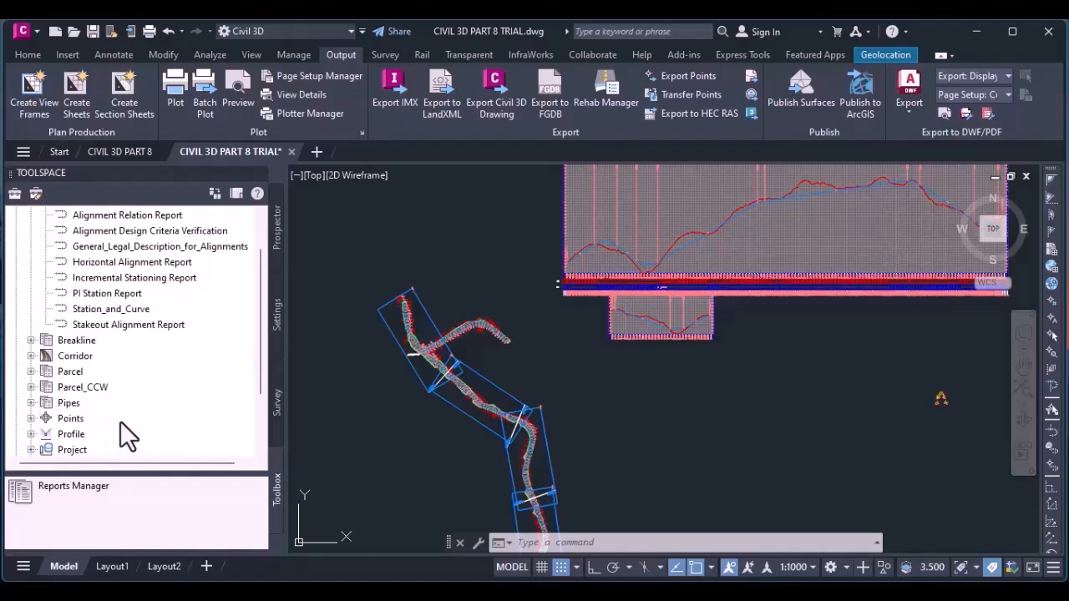
scroll(121, 421, "down", 2)
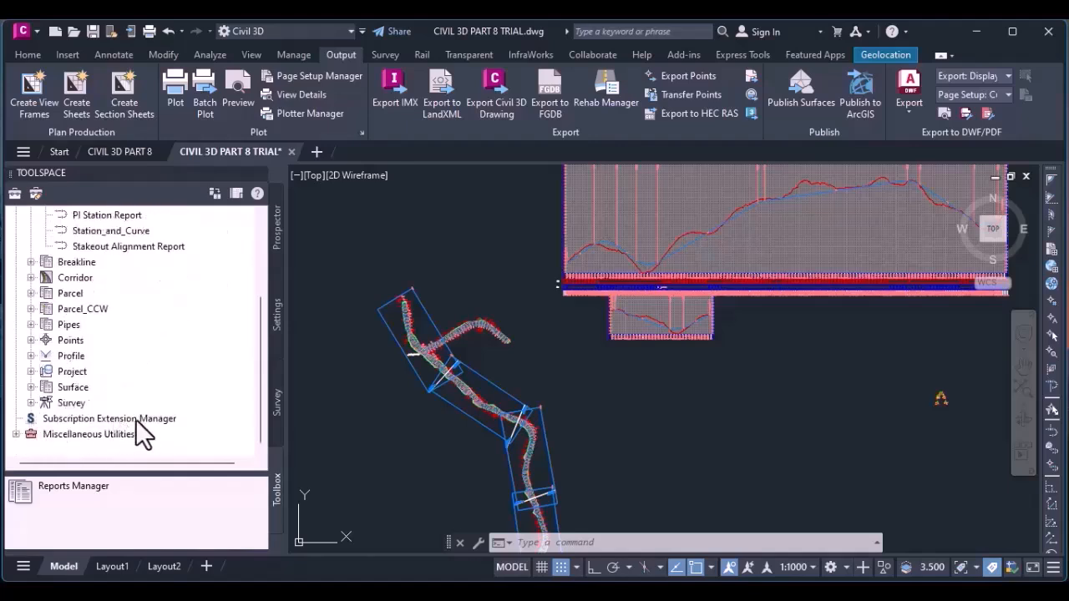
scroll(139, 418, "up", 3)
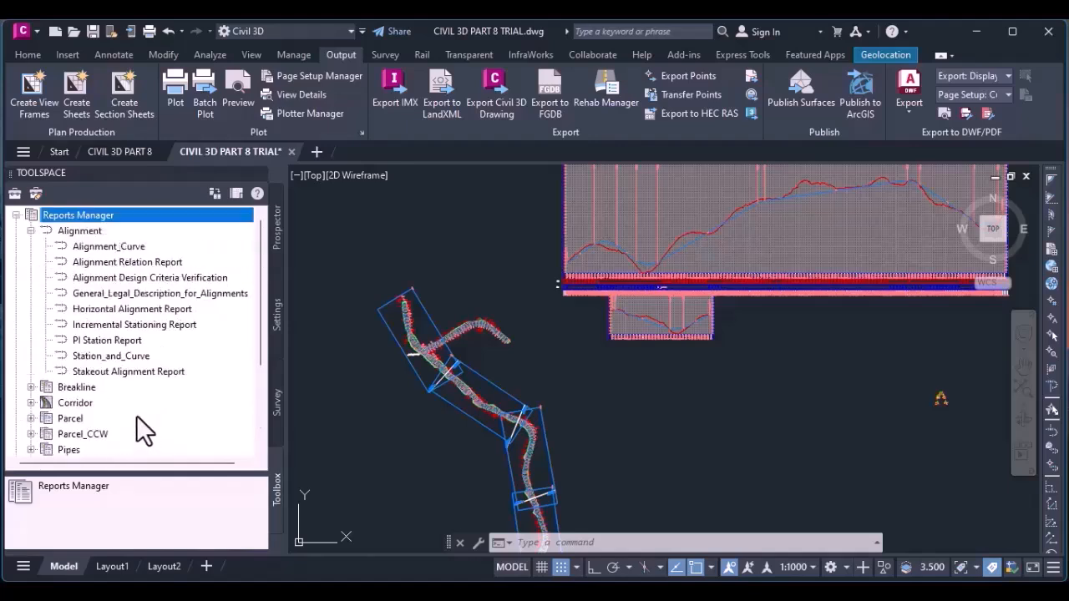
Open the XML export settings of the Alignment_Curve report and close them without exporting.
left_click(110, 247)
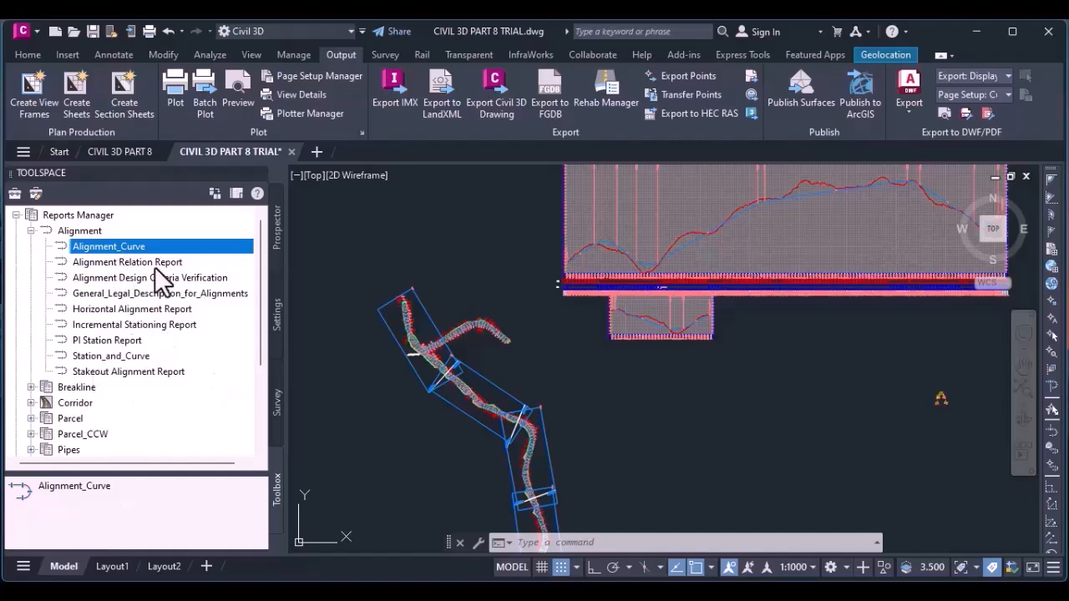
right_click(101, 246)
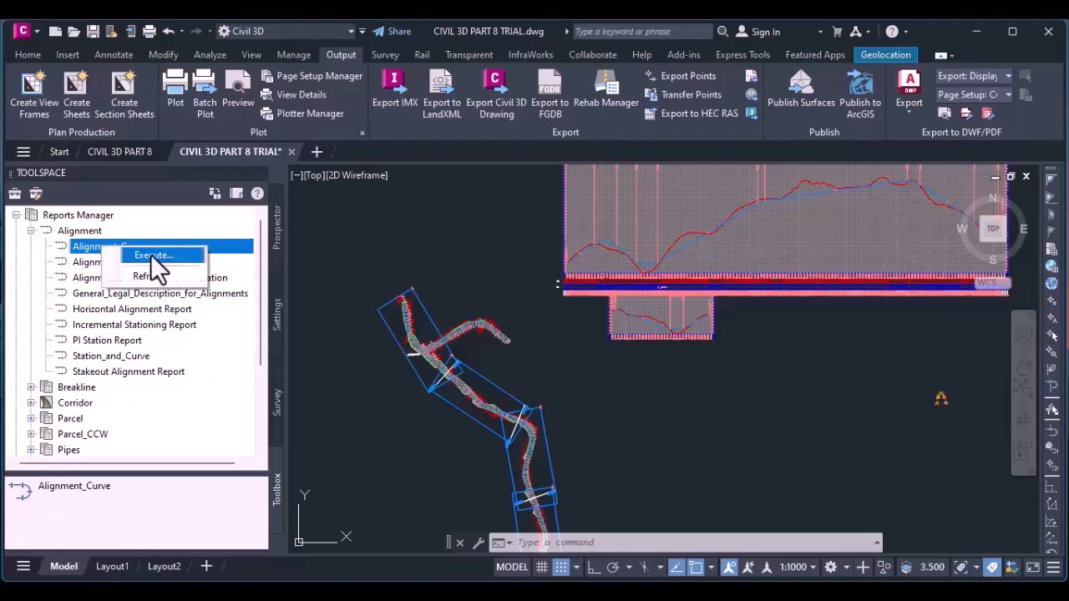
double_click(81, 248)
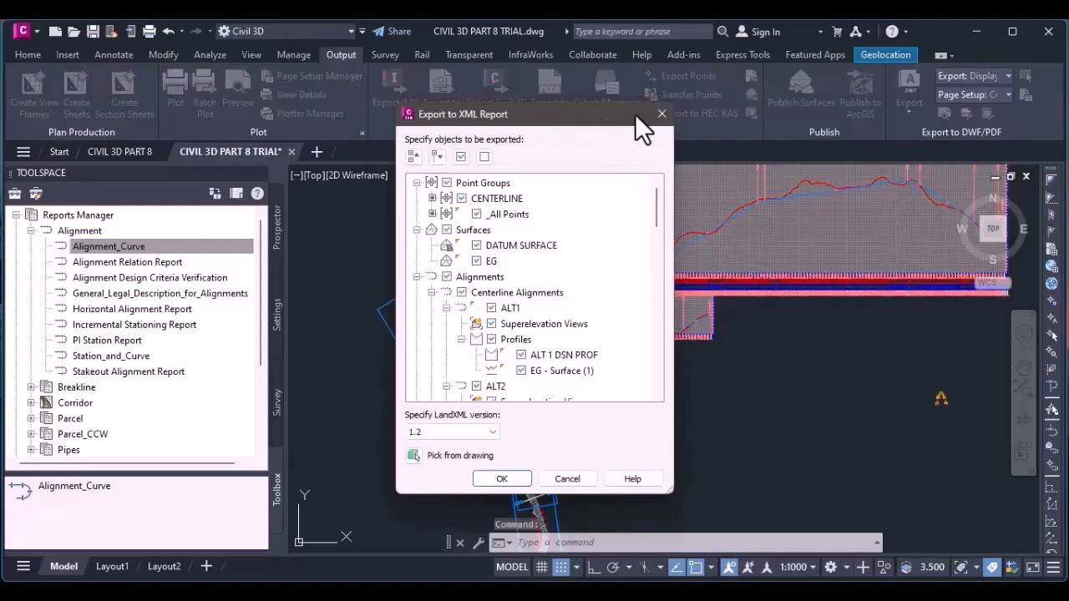
left_click(662, 114)
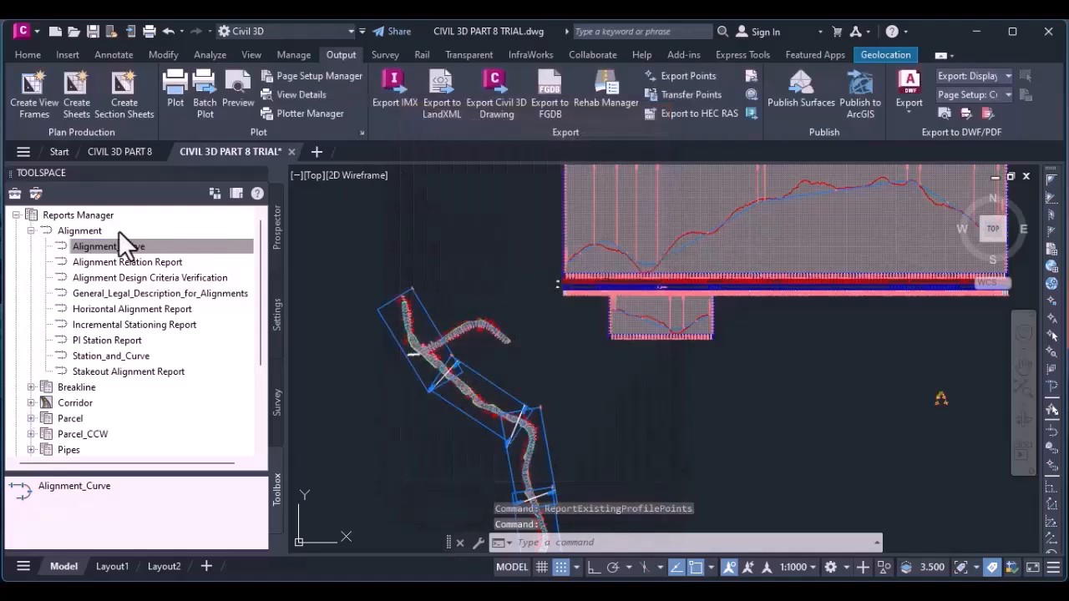
Create the Incremental Stationing Report from the Alignment reports for the included alignments.
left_click(108, 339)
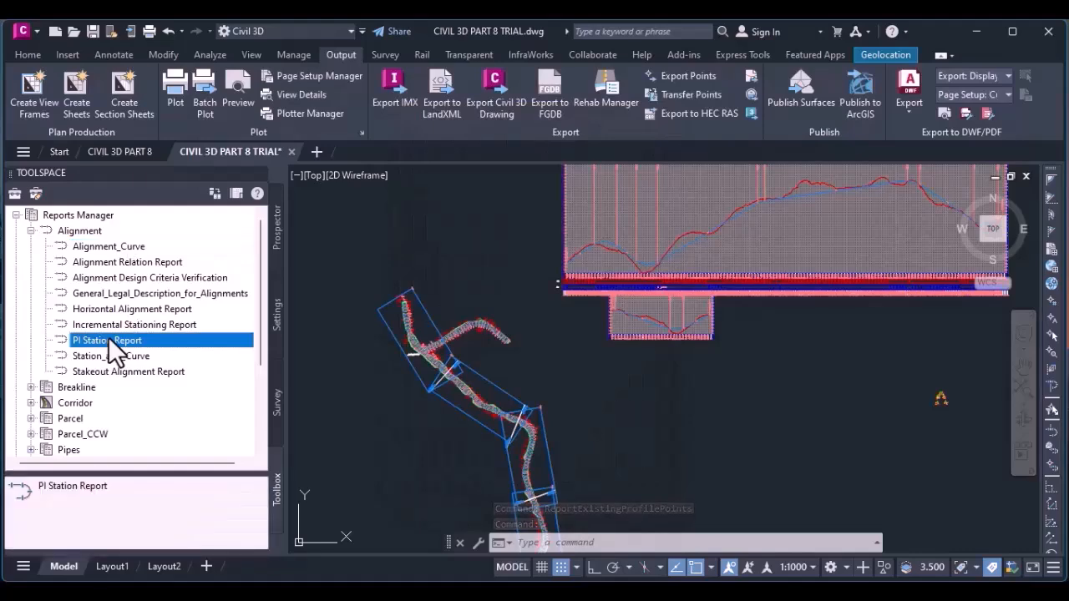
left_click(150, 309)
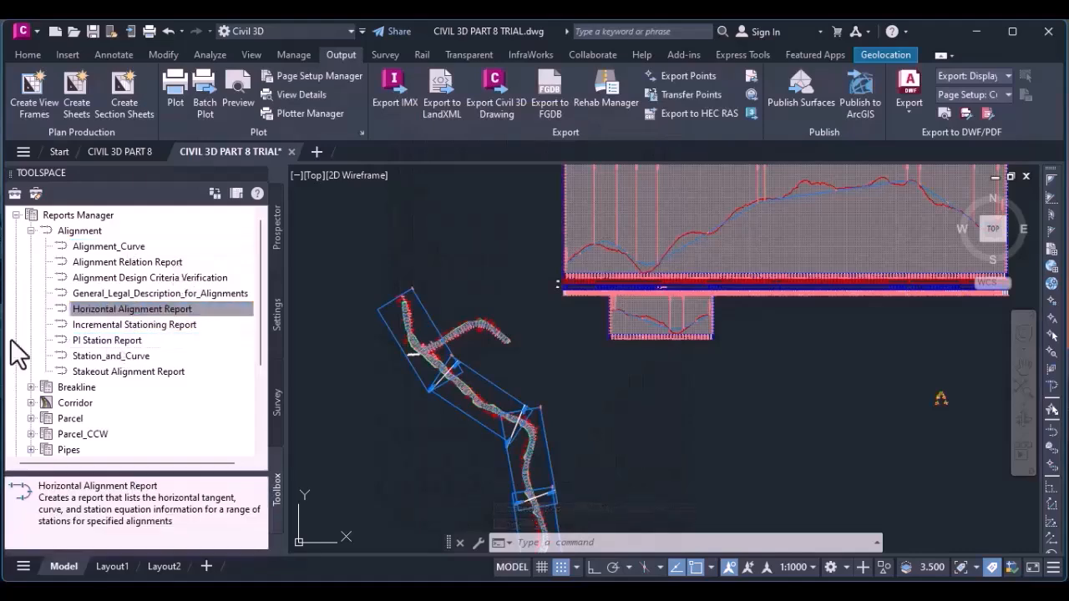
left_click(133, 325)
double_click(134, 326)
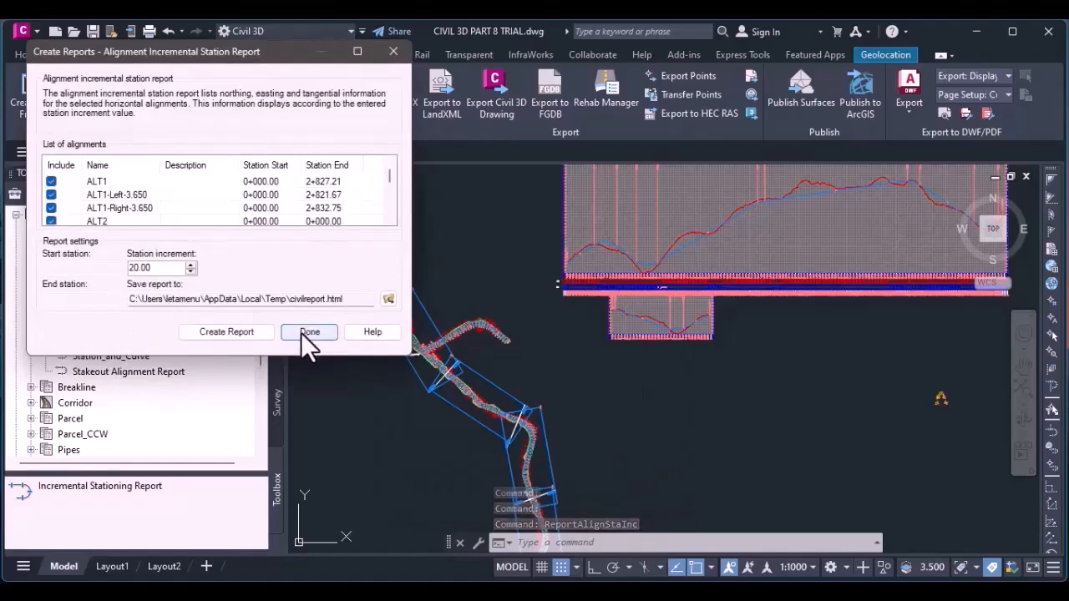
left_click(242, 332)
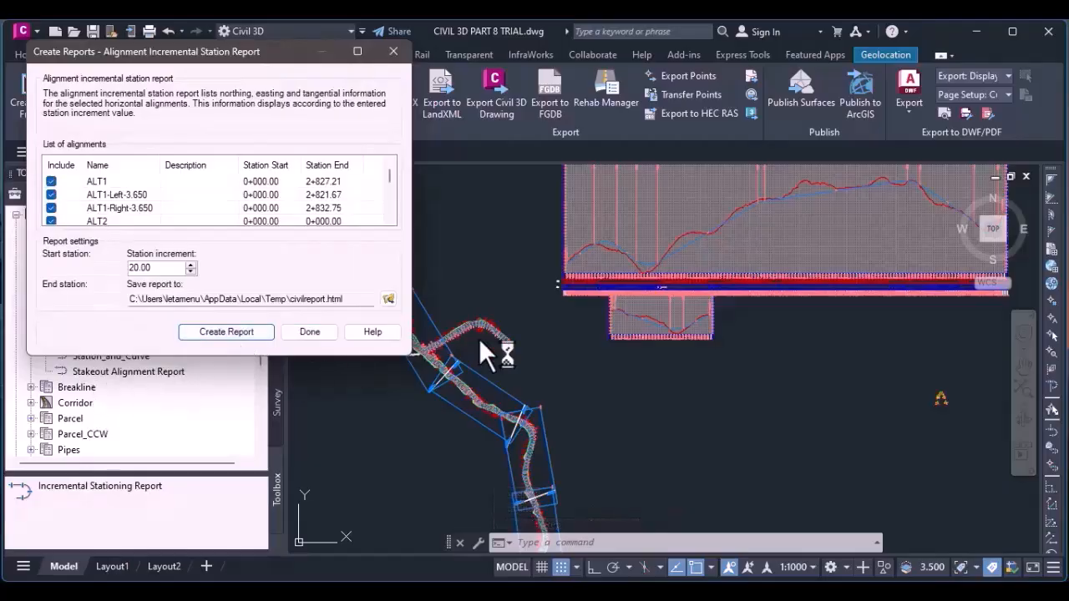
Look through the Alignment Incremental Station Report, minimize it and close its report settings.
scroll(557, 401, "down", 2)
scroll(553, 413, "up", 2)
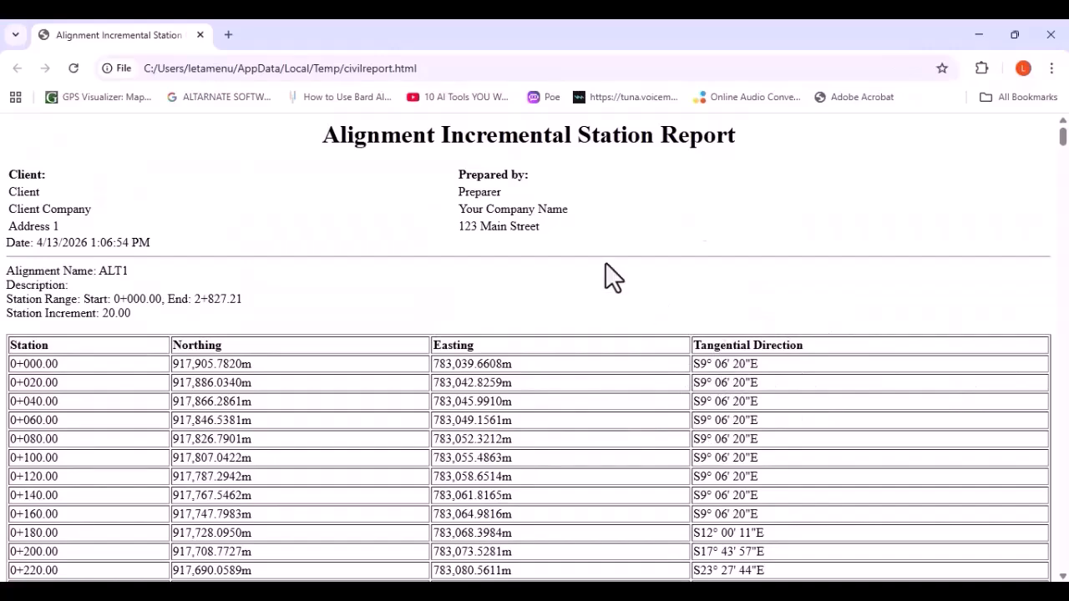
left_click(979, 35)
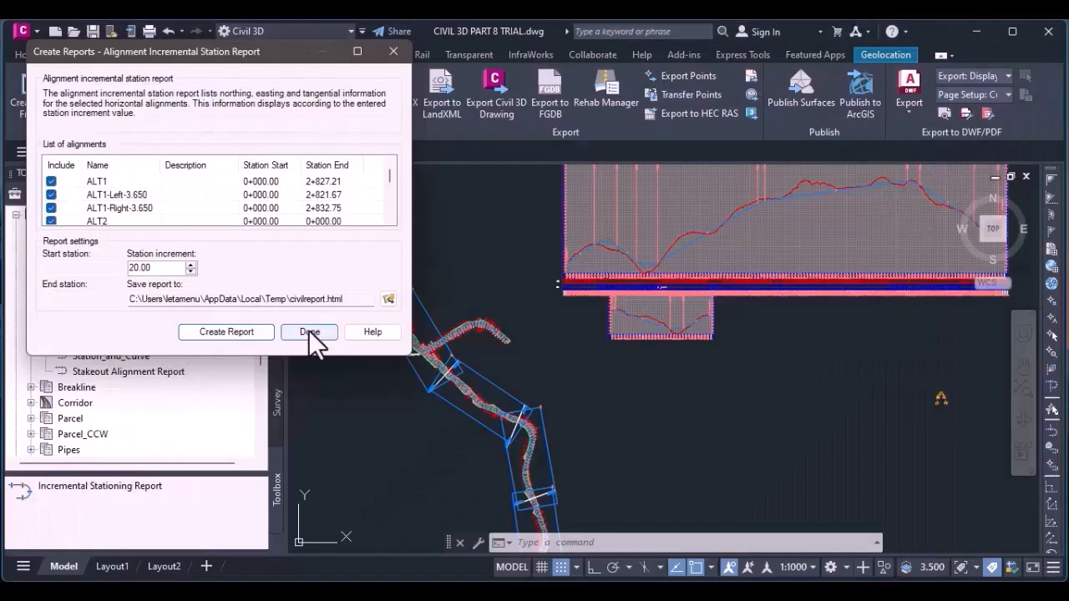
left_click(394, 51)
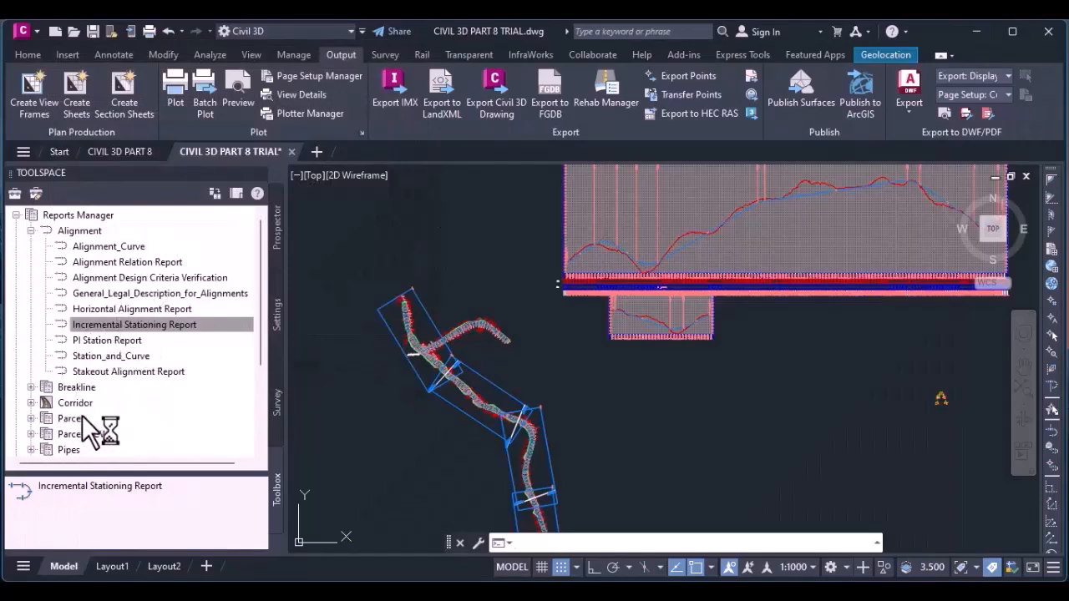
Expand the Profile reports and open the Incremental Station Elevation Difference Report settings.
scroll(89, 430, "down", 1)
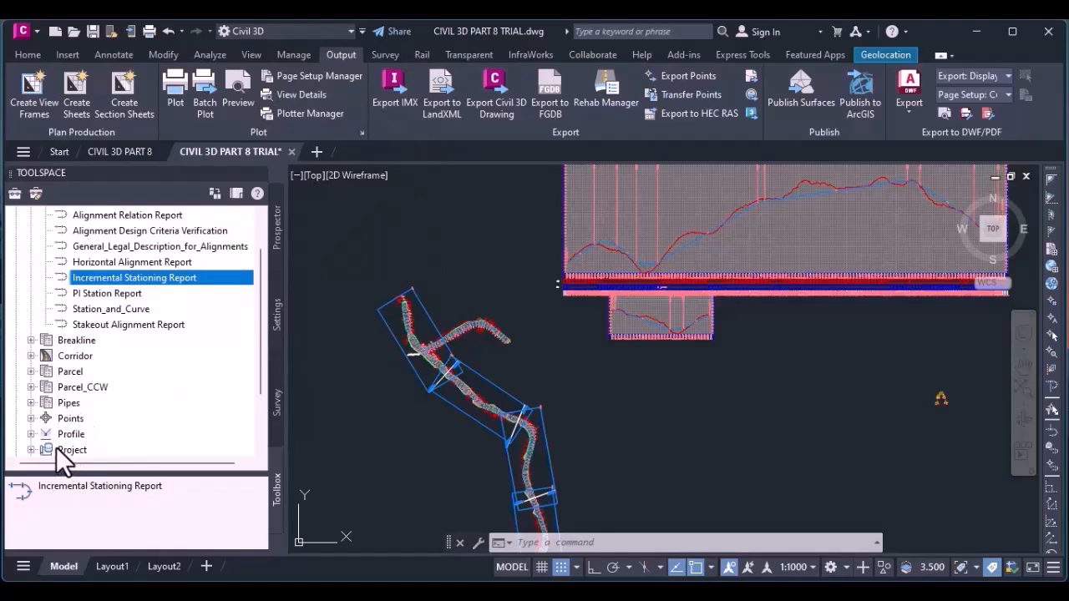
left_click(32, 434)
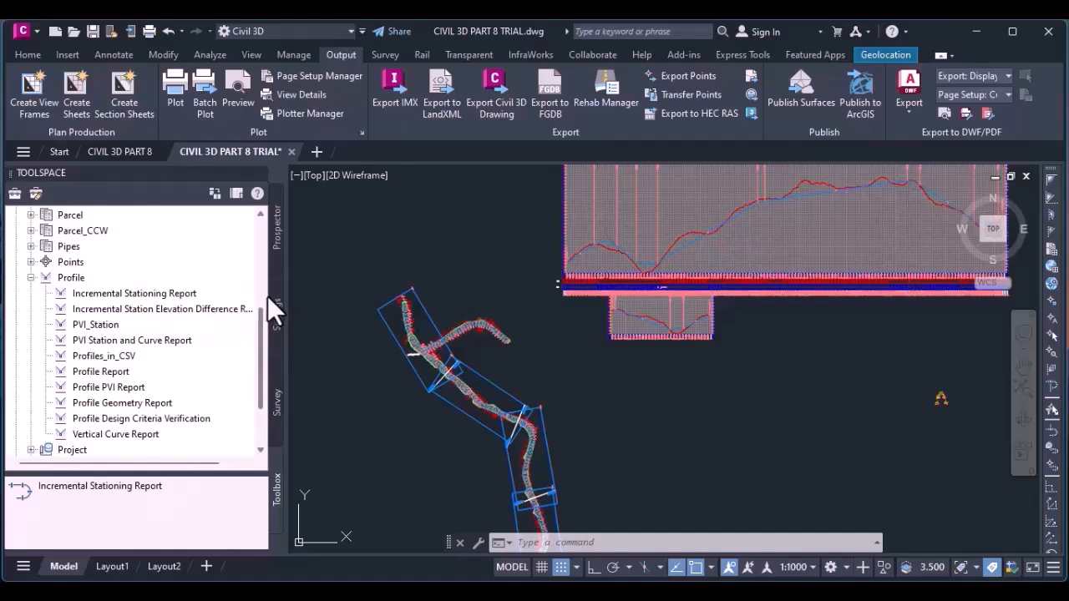
scroll(179, 313, "up", 2)
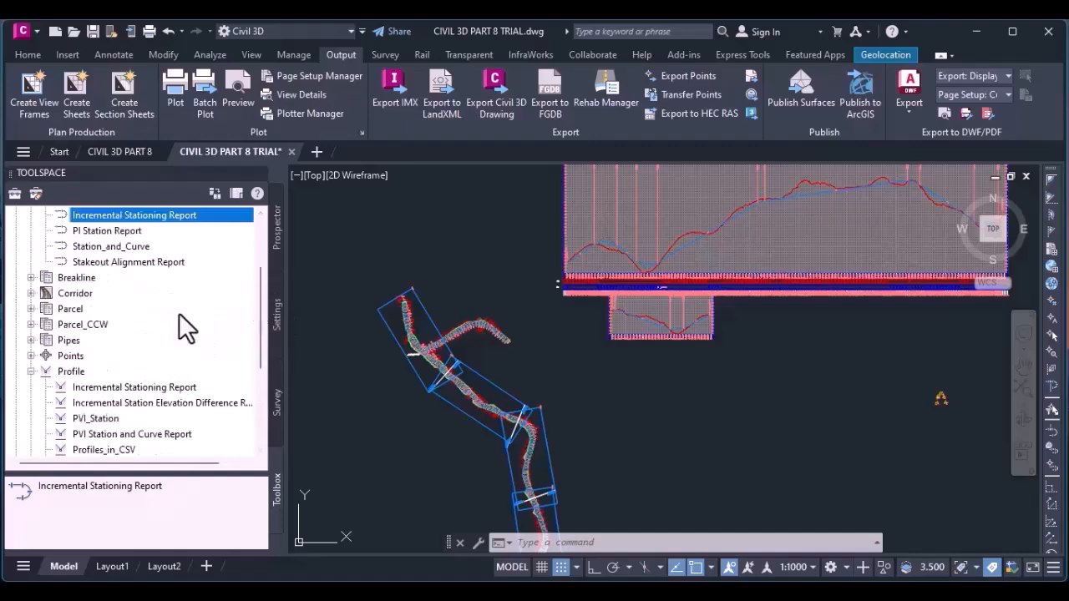
scroll(179, 313, "up", 2)
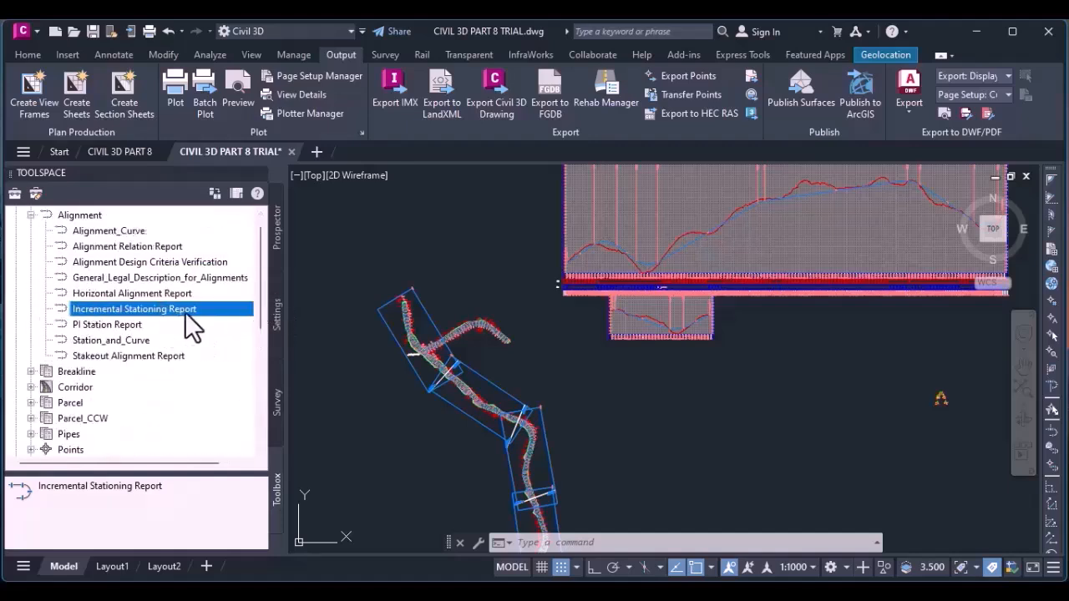
scroll(185, 315, "down", 2)
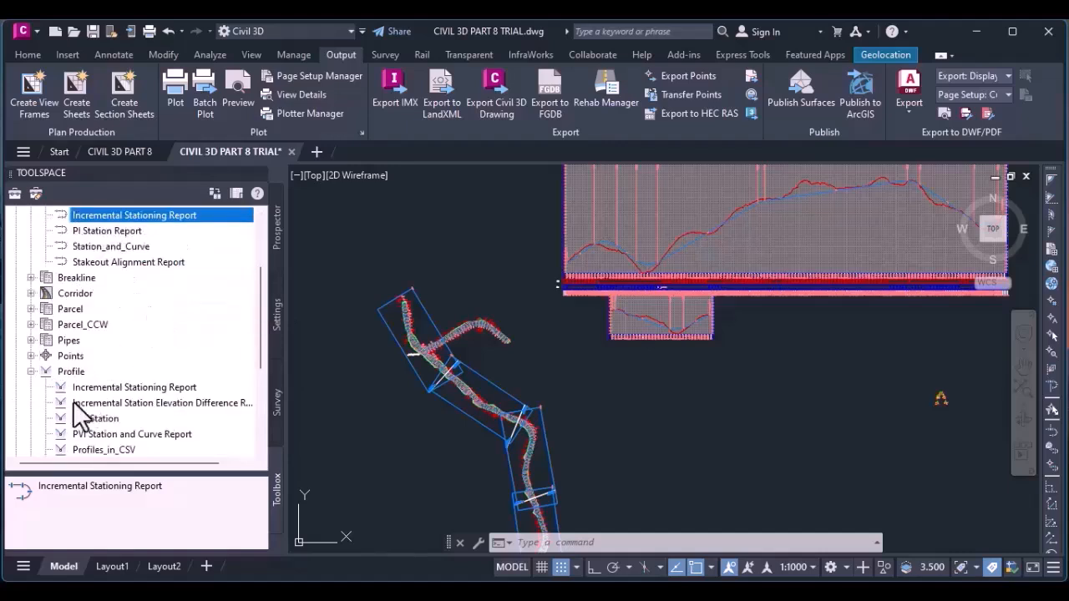
left_click(118, 404)
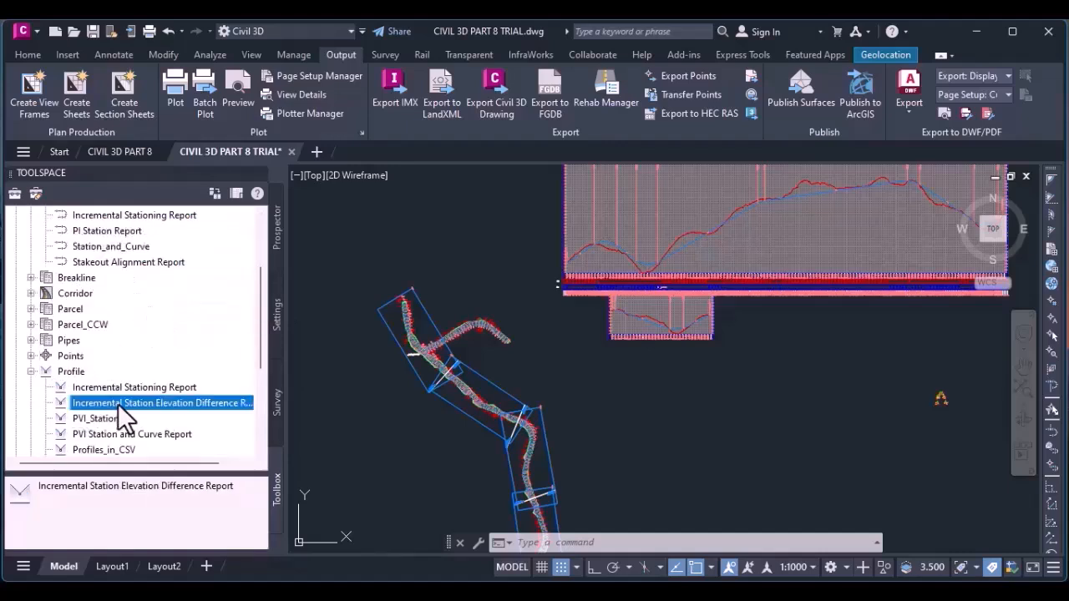
double_click(117, 404)
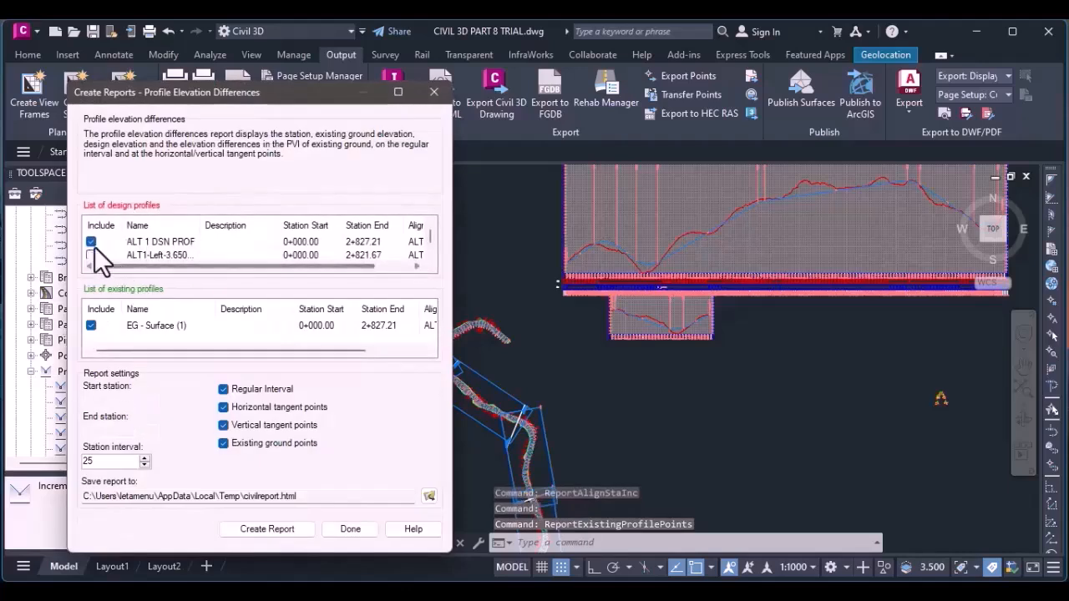
Exclude horizontal tangent, vertical tangent and existing ground points from the report and set the station interval to 20.
left_click(223, 407)
left_click(222, 425)
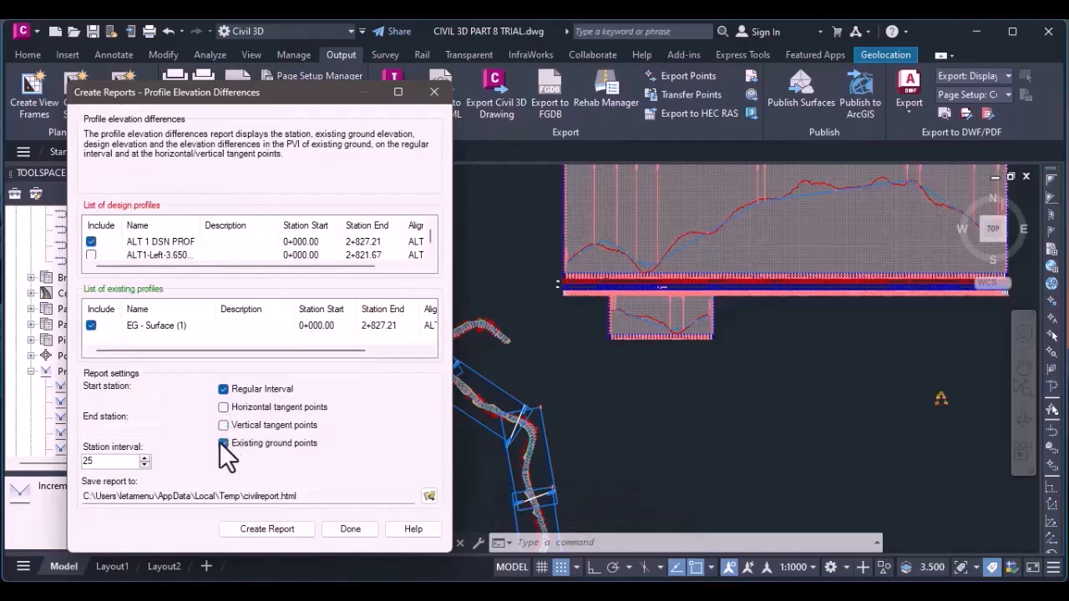
left_click(222, 442)
left_click(113, 461)
key("BackSpace")
type("0")
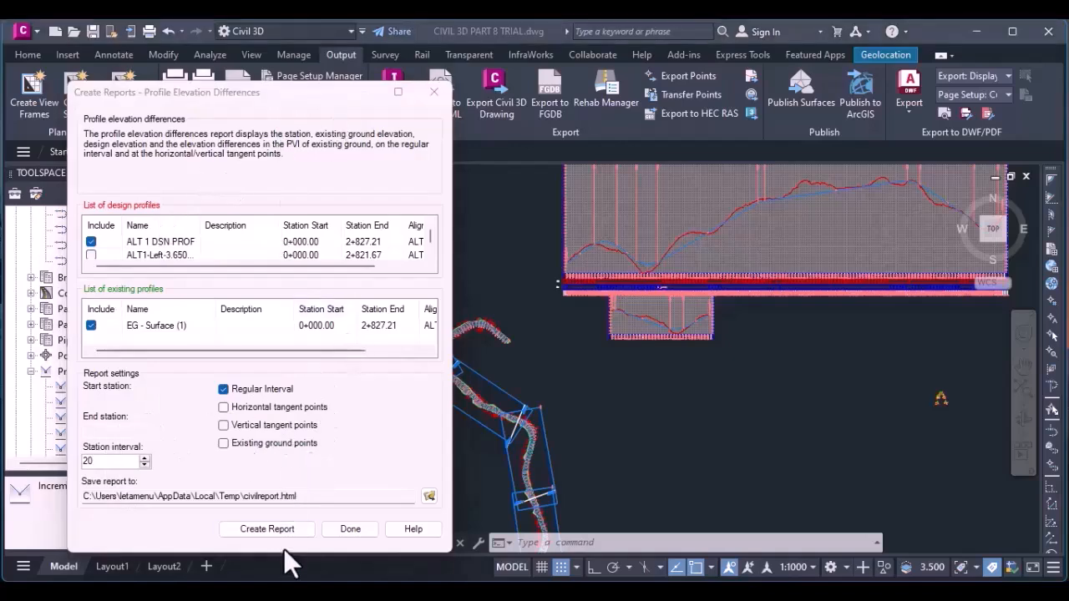
Set the report's save file to ALT 1 GEN HORZ & VE ALT REP as an Excel 97-2003 Workbook.
left_click(429, 496)
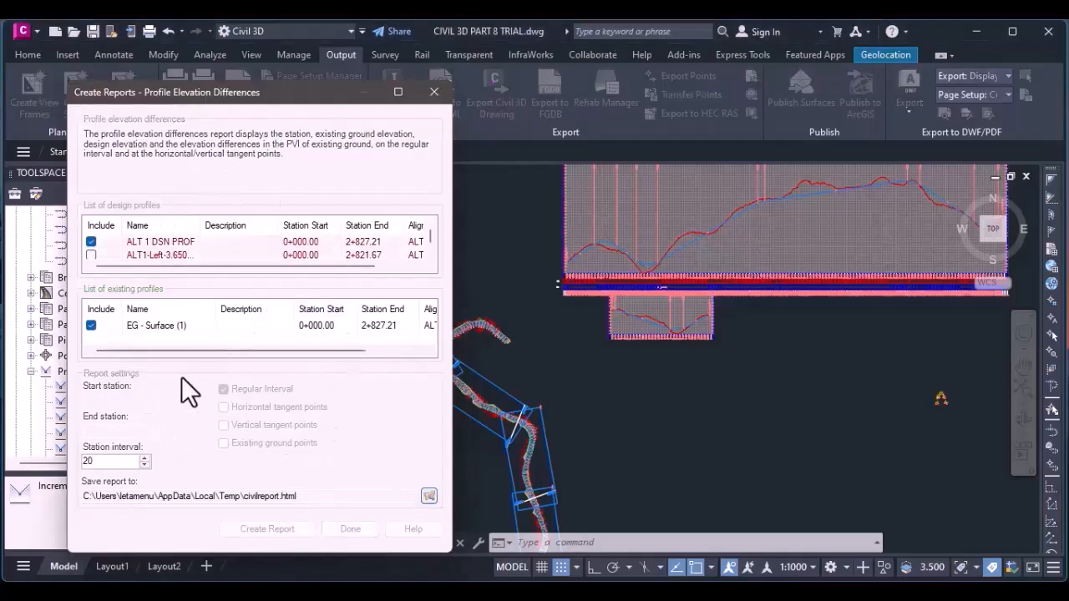
type("ALT 1 GEN")
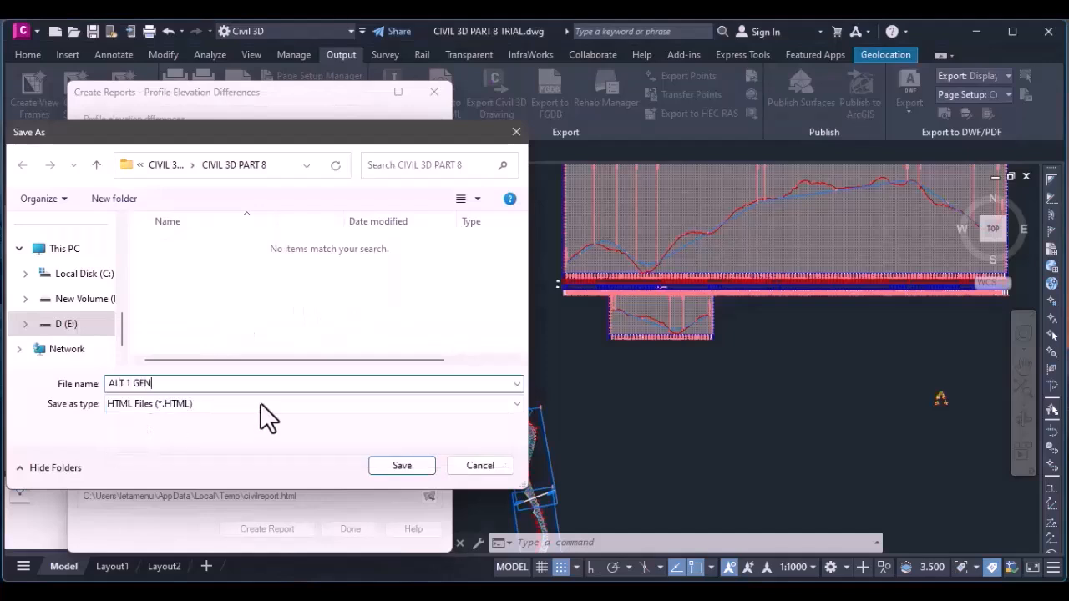
type(" HORZ & VE ALT")
key("BackSpace")
key("BackSpace")
key("BackSpace")
key("BackSpace")
type("& VE ALT REP")
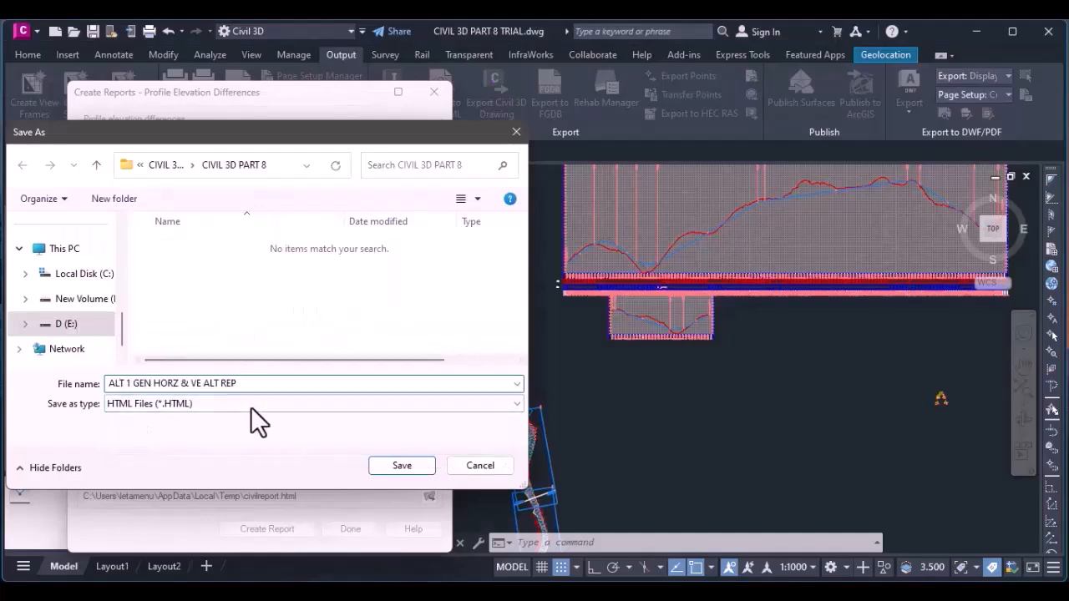
left_click(251, 404)
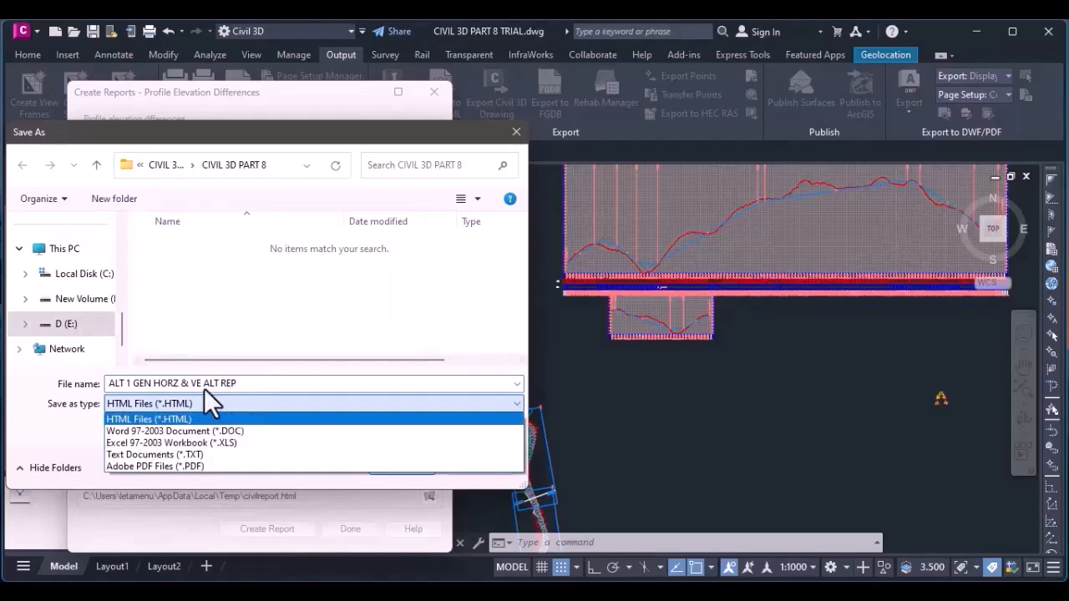
left_click(274, 444)
left_click(396, 465)
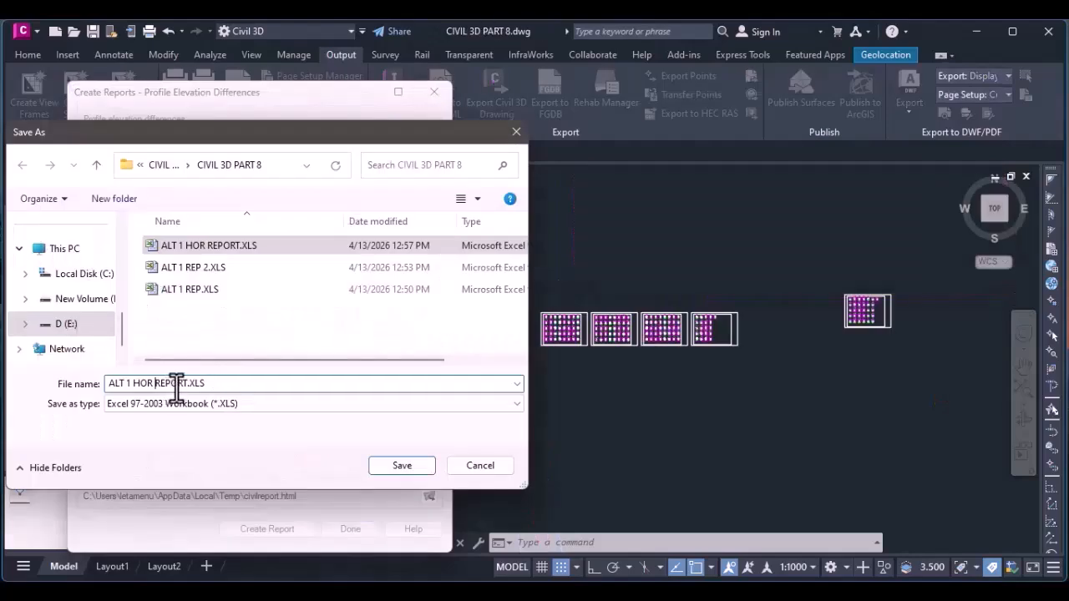
Name the output file ALT 1 HOR 7 VER REPORT.XLS and create the elevation difference report, accepting the missing static profiles.
type("& VER REPORT.XLS")
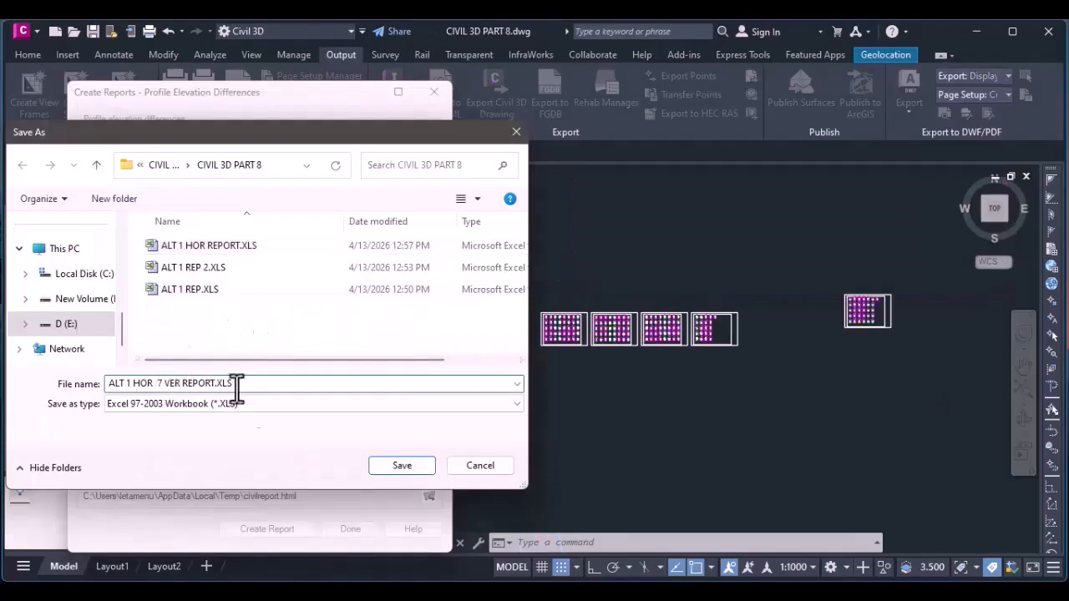
left_click(427, 467)
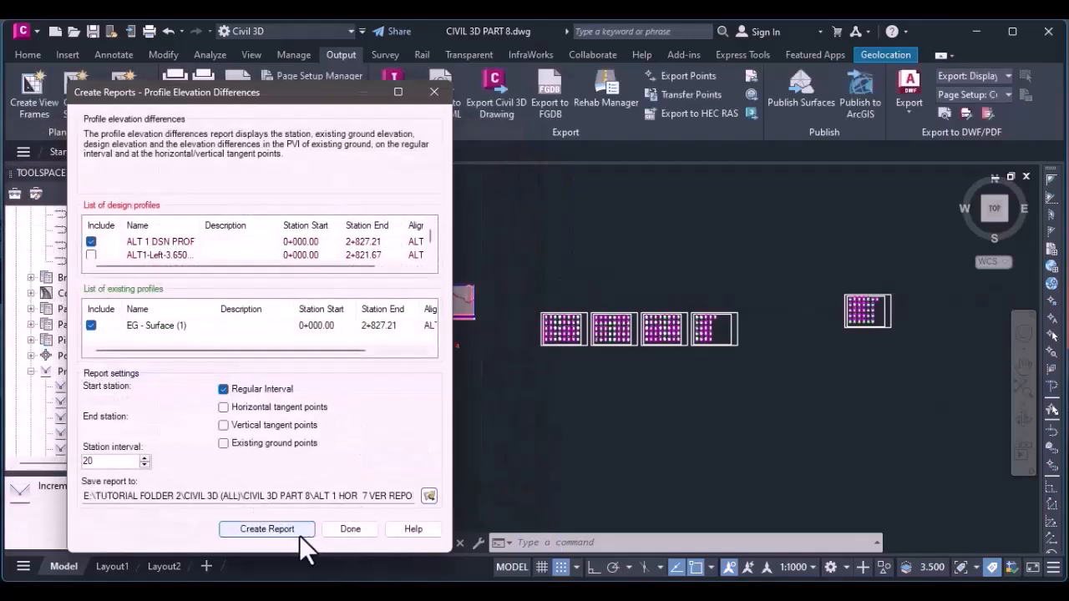
left_click(297, 533)
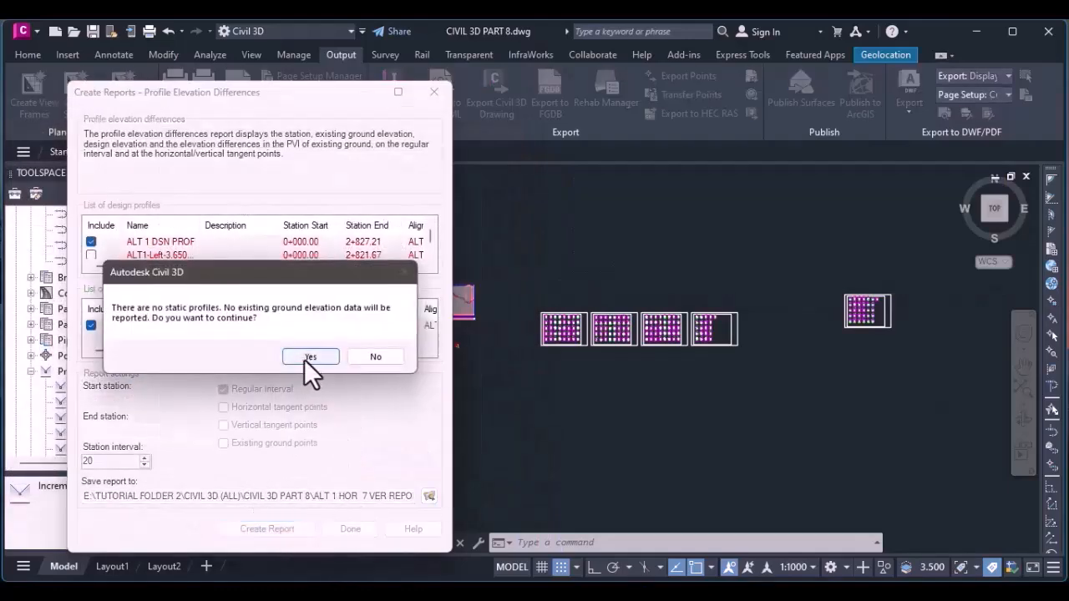
left_click(309, 357)
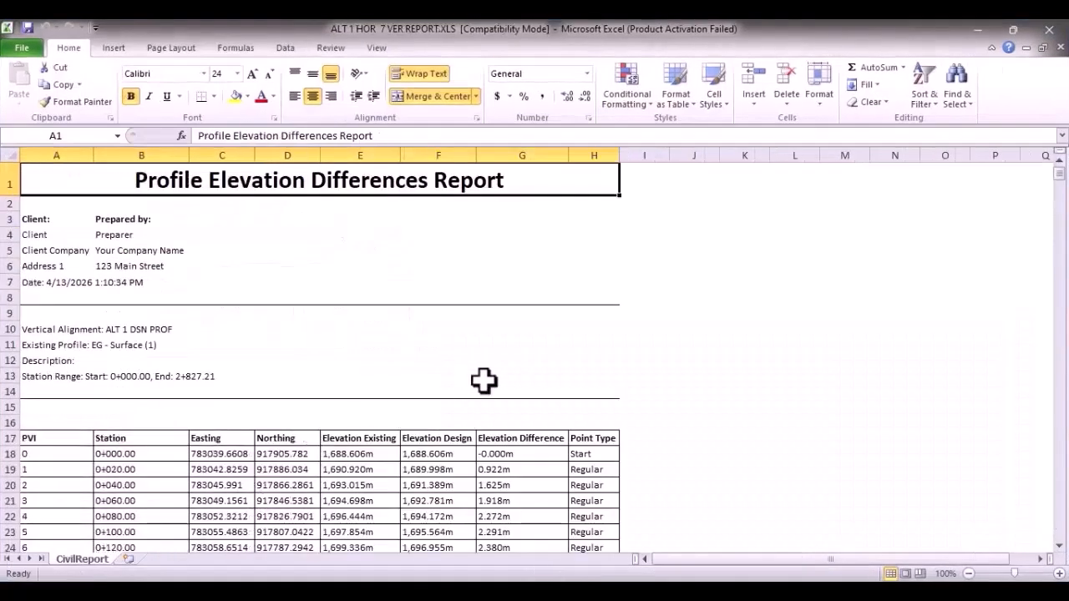
Examine the Profile Elevation Differences Report in Excel, comparing existing elevation, design elevation and elevation difference at the first stations.
scroll(481, 380, "down", 2)
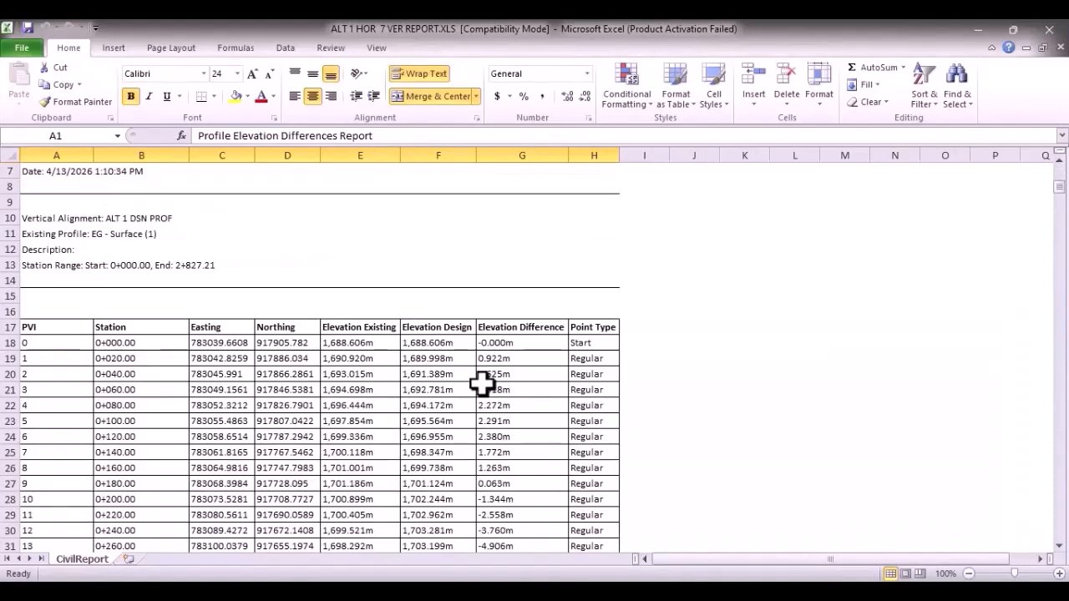
scroll(492, 358, "down", 1)
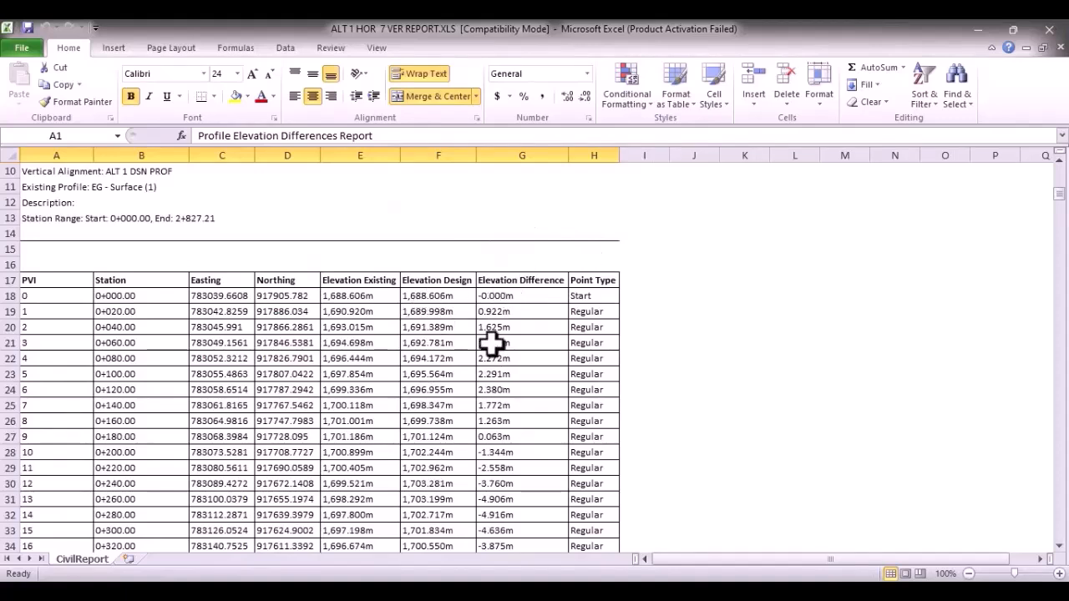
left_click(494, 299)
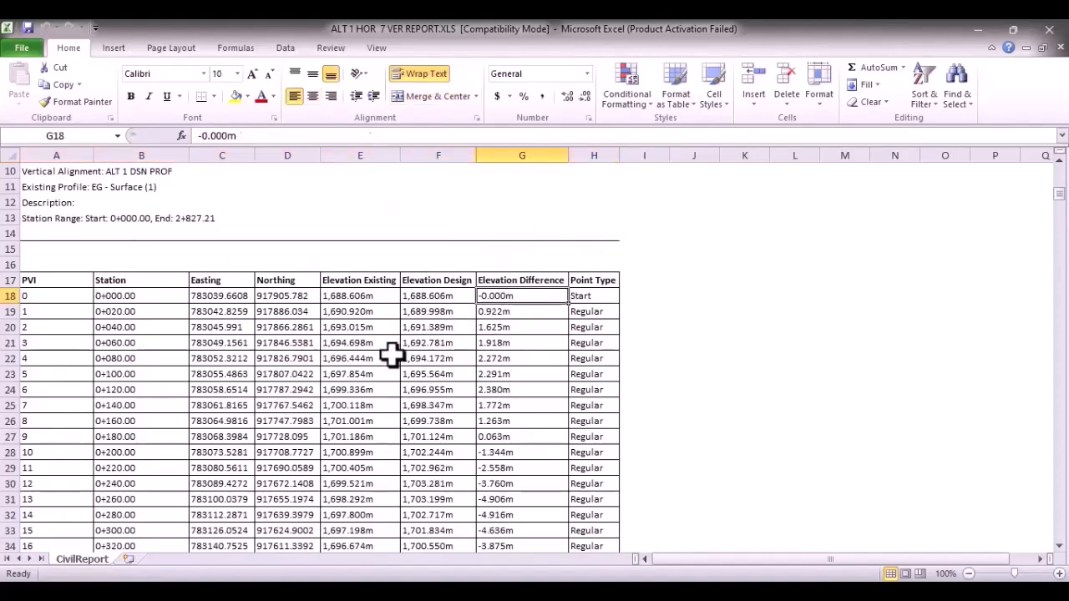
left_click(493, 314)
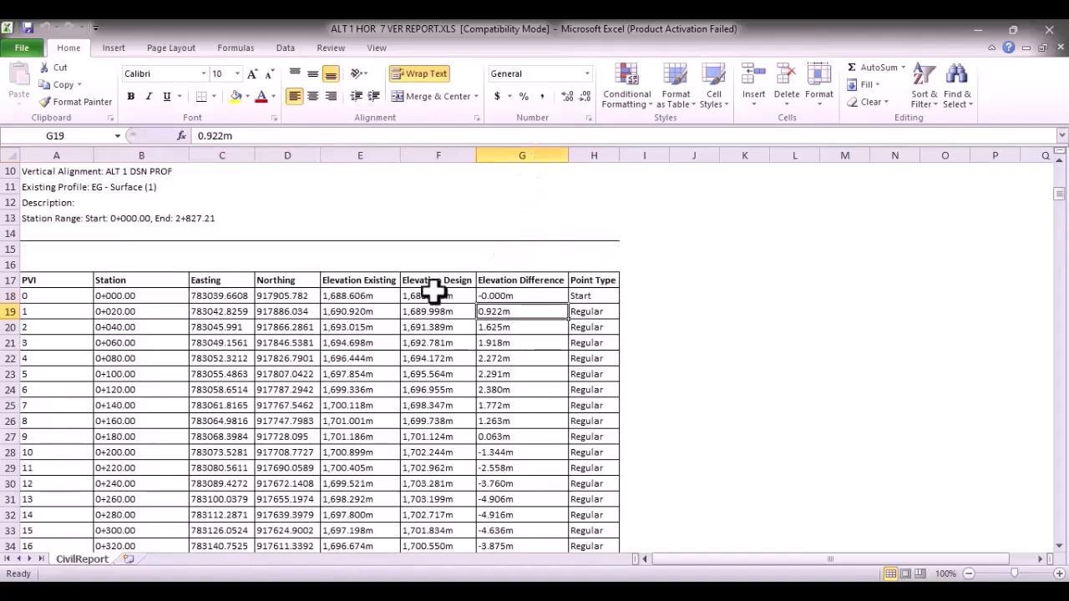
left_click(536, 153)
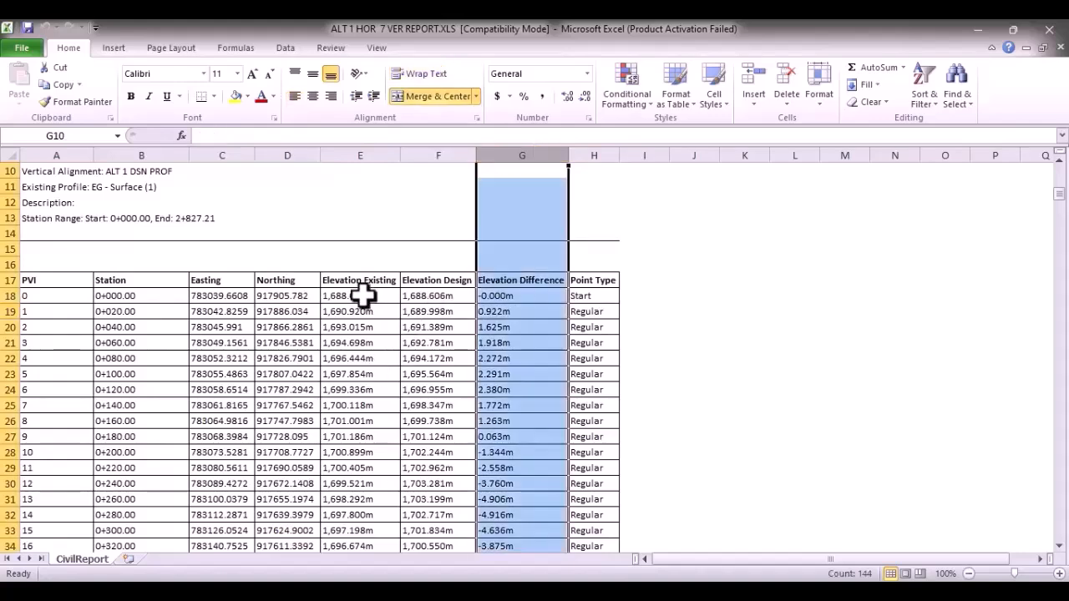
left_click(438, 155)
left_click(420, 295)
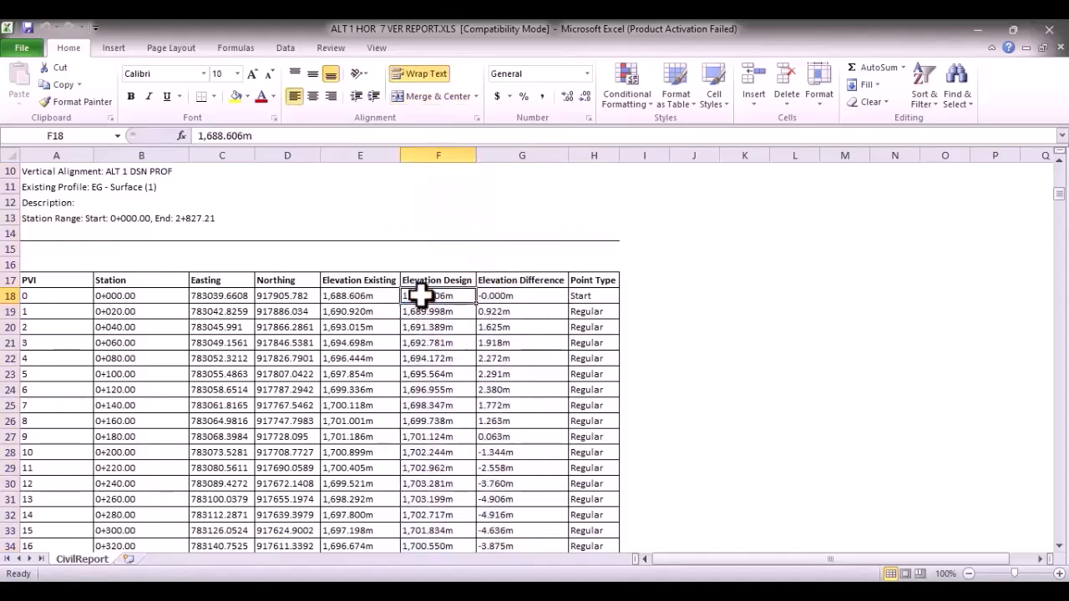
left_click(522, 295)
left_click(429, 294)
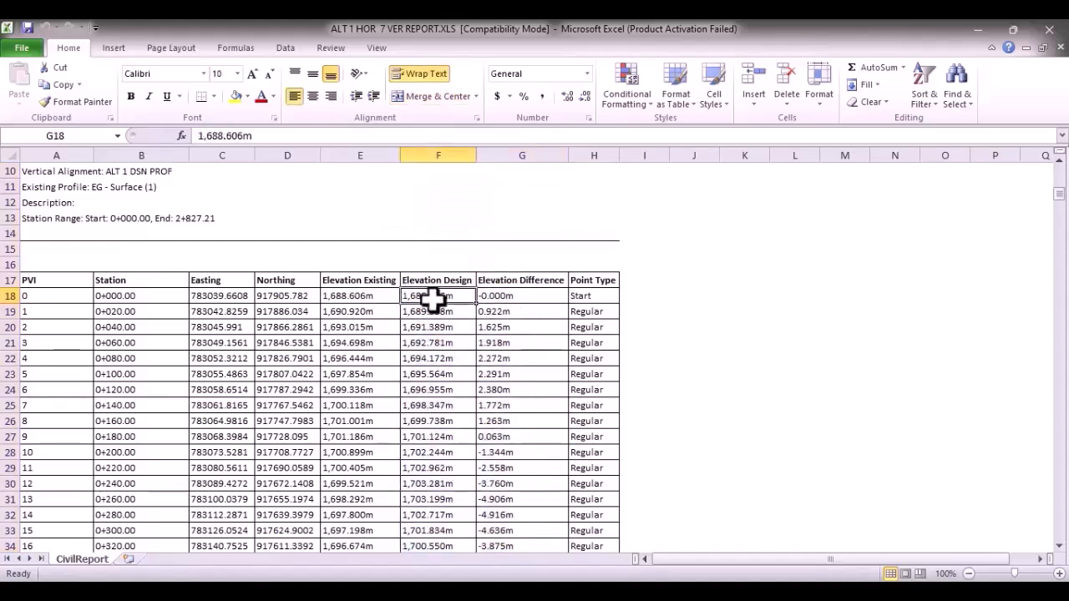
left_click(484, 293)
left_click(349, 294)
left_click(438, 295)
left_click(484, 293)
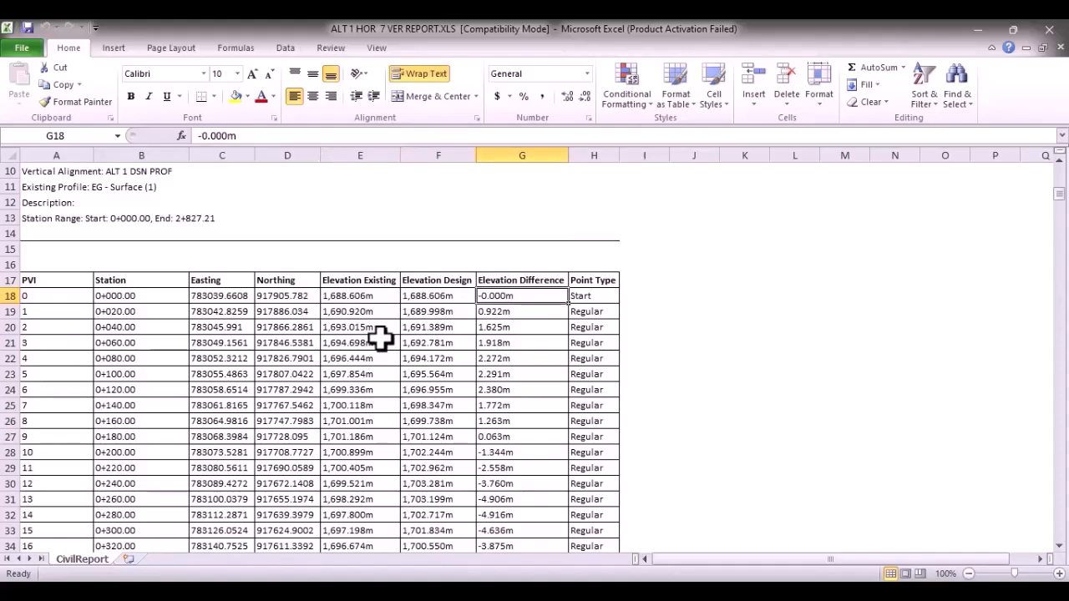
left_click(504, 311)
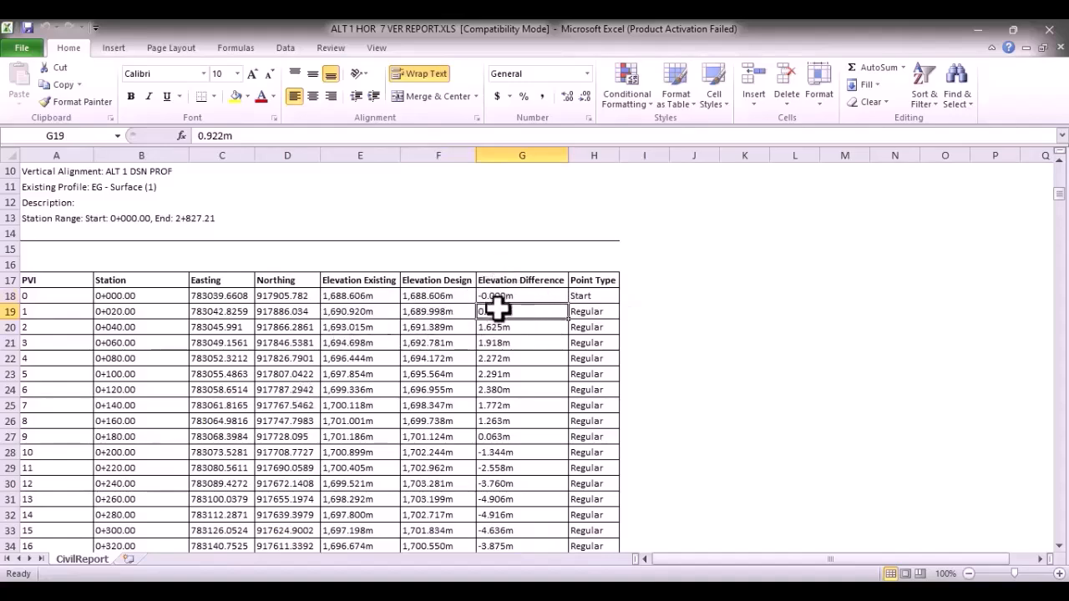
scroll(497, 307, "down", 3)
scroll(492, 311, "up", 5)
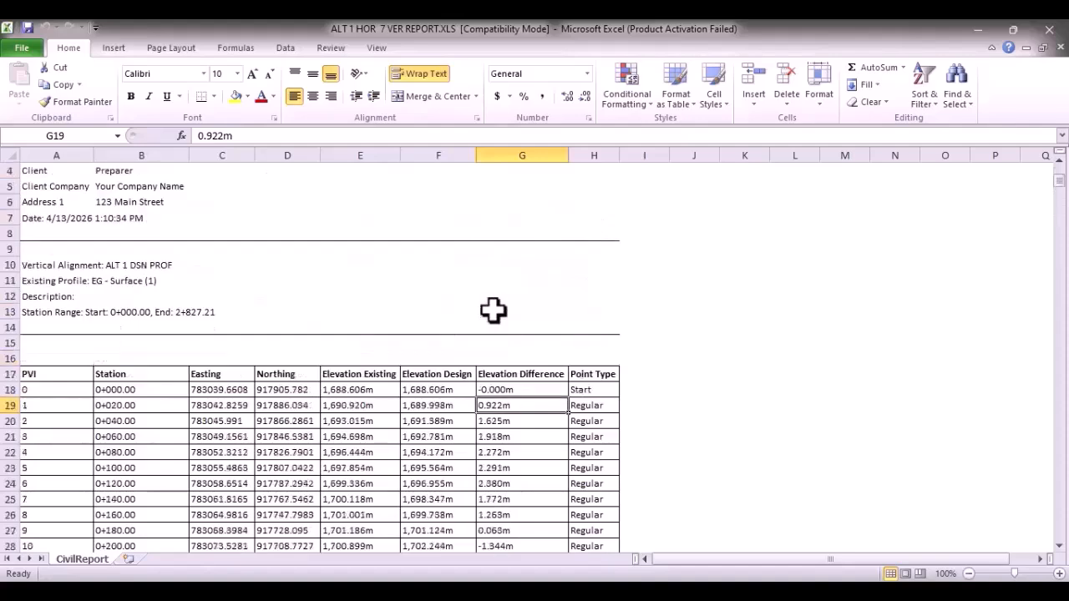
Review the remaining rows of the elevation differences table, checking coordinates, elevations and differences along the whole ALT 1 alignment.
scroll(492, 311, "up", 1)
scroll(440, 412, "down", 3)
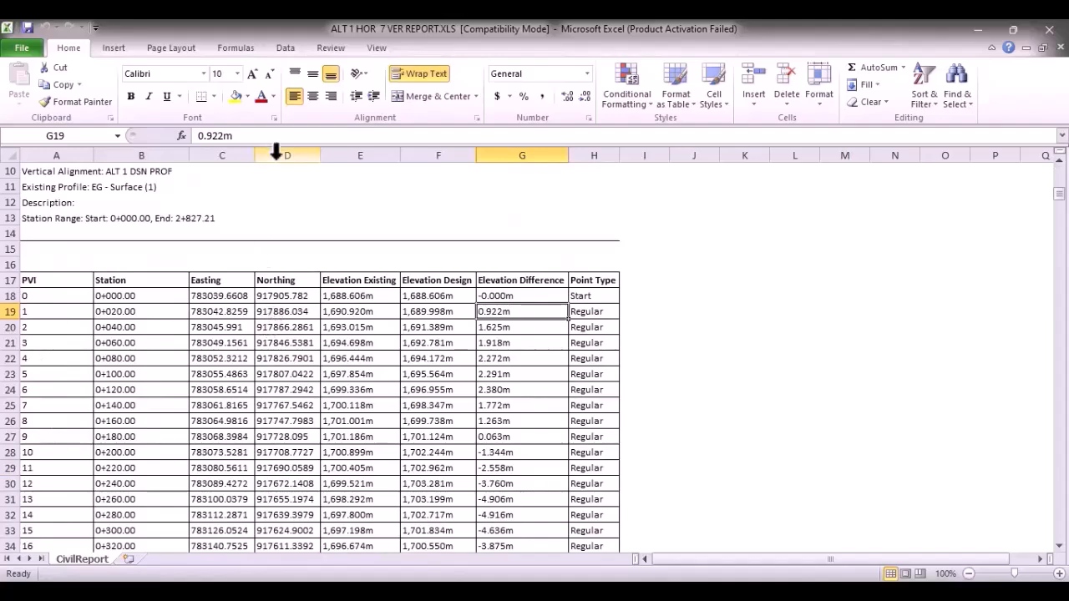
scroll(56, 409, "down", 12)
scroll(56, 409, "up", 14)
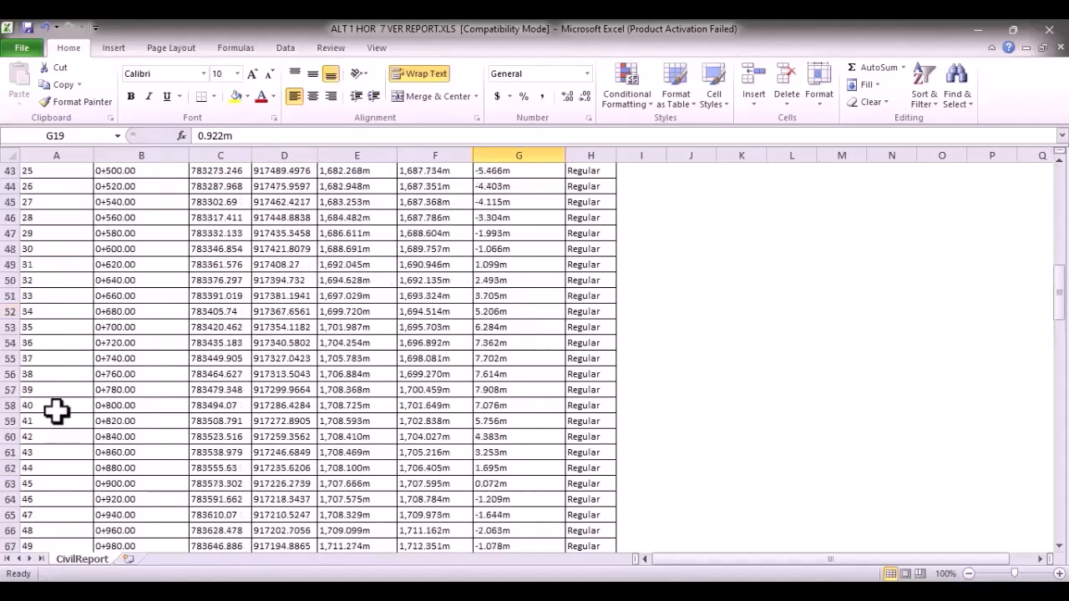
left_click(133, 409)
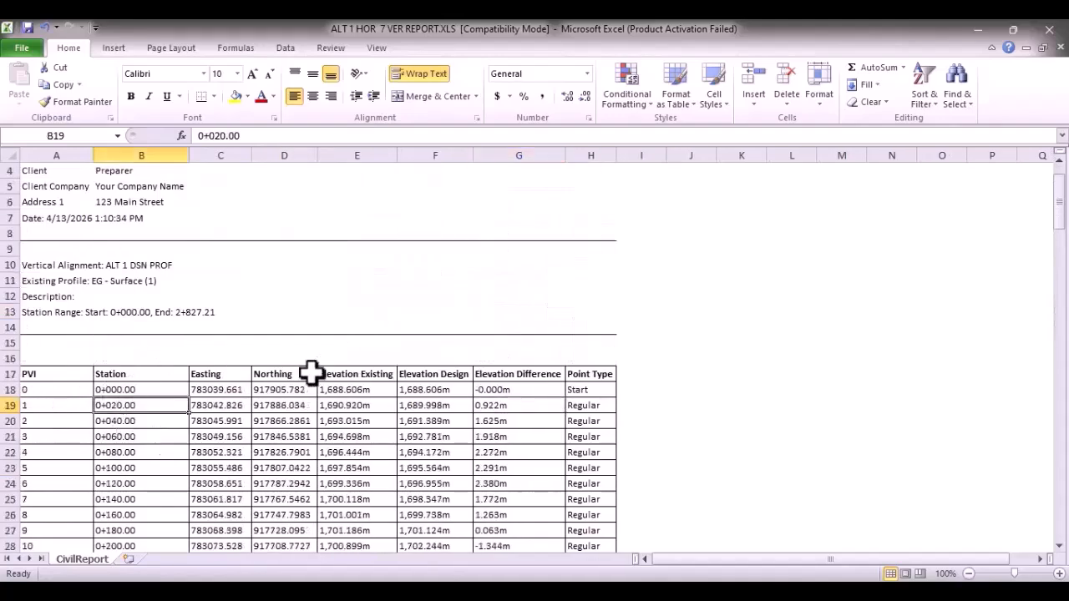
scroll(310, 409, "down", 13)
scroll(310, 409, "down", 15)
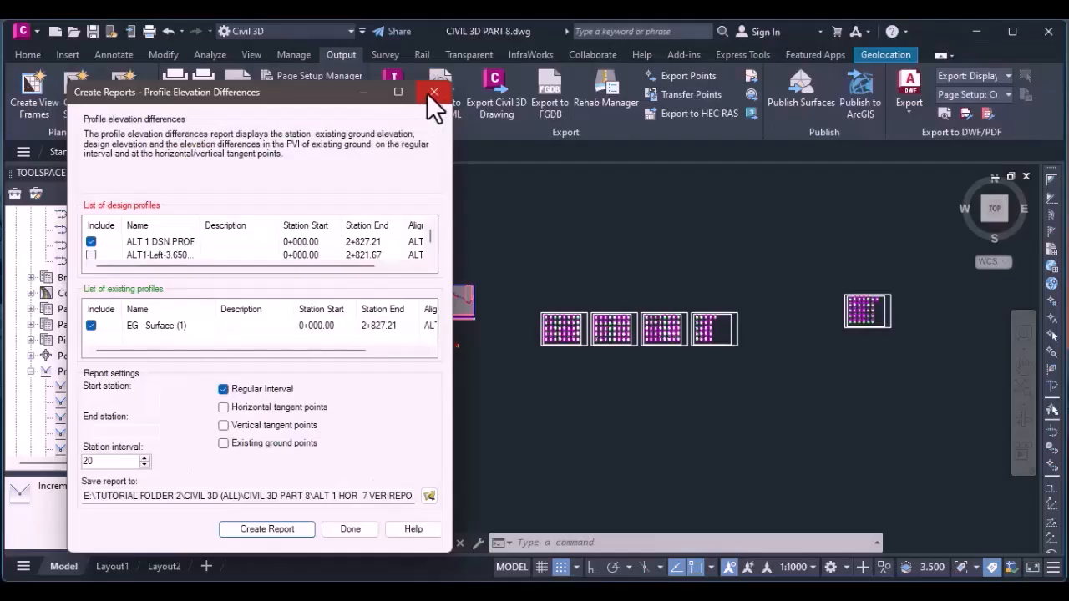
Close the profile elevation differences setup in Civil 3D and review the other available profile reports, such as Profile PVI Report and Vertical Curve Report.
left_click(426, 92)
scroll(84, 381, "down", 2)
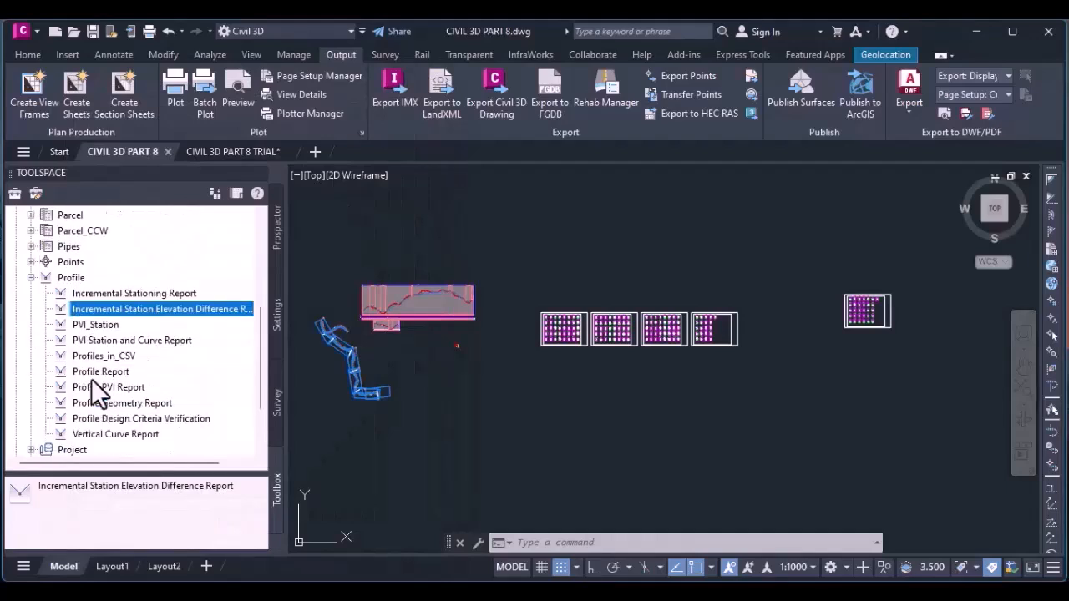
left_click(104, 324)
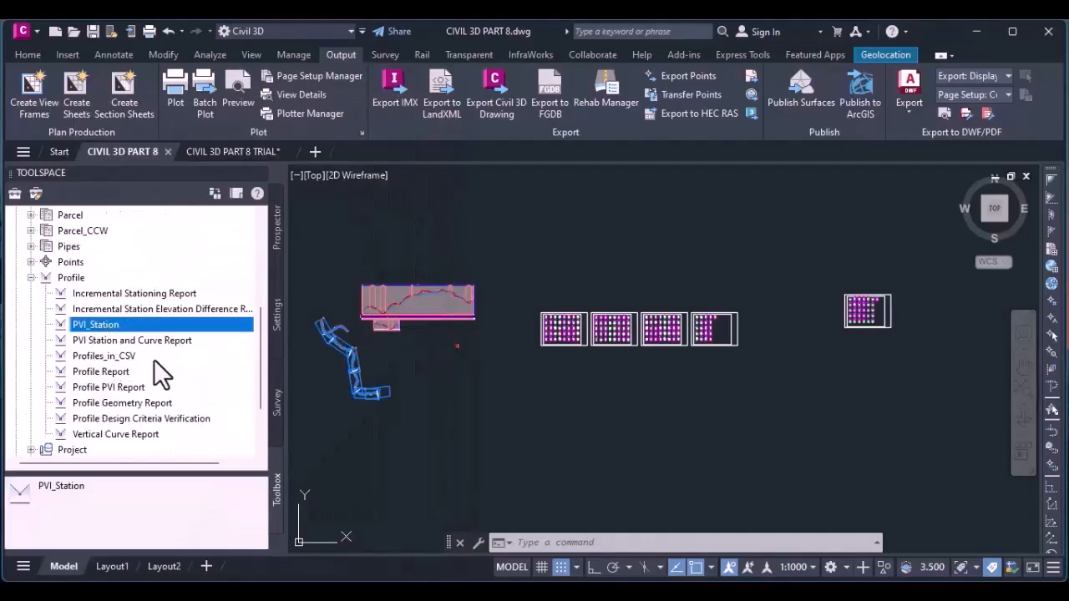
left_click(100, 372)
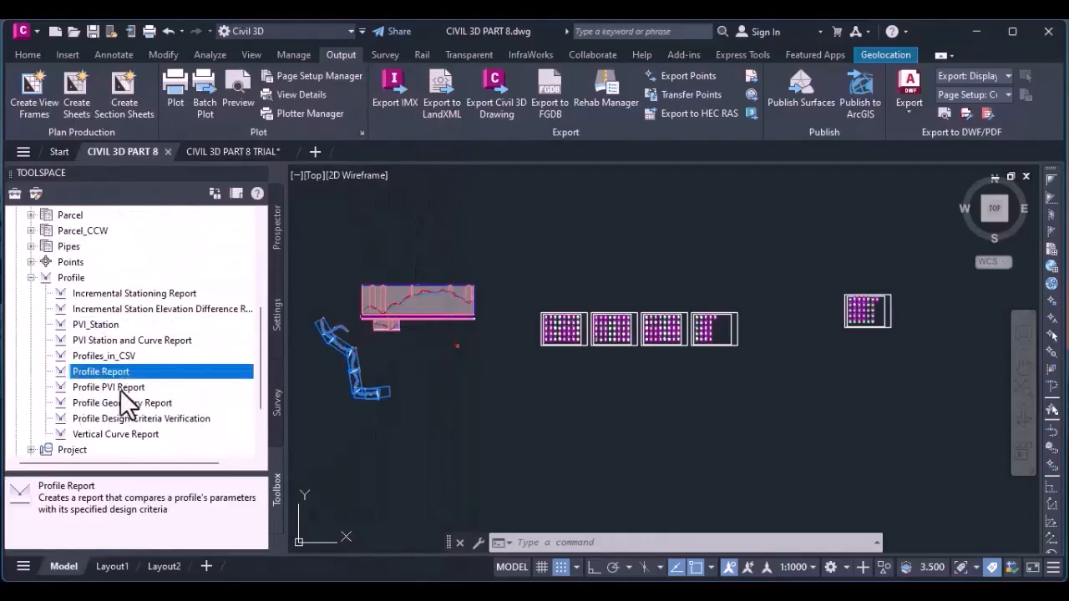
left_click(118, 388)
scroll(141, 403, "down", 1)
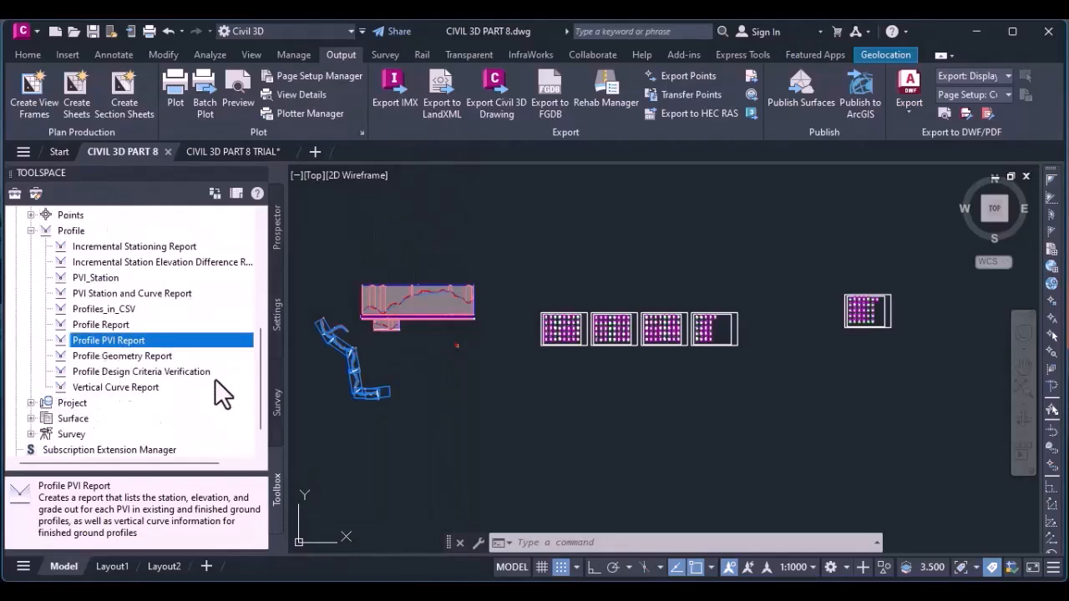
left_click(117, 387)
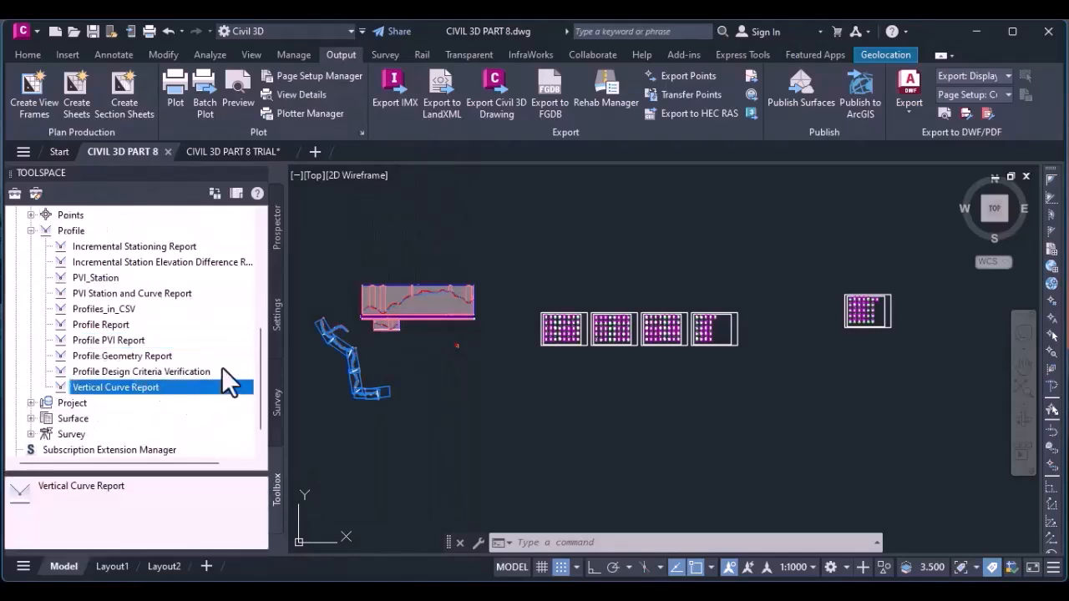
scroll(222, 370, "down", 1)
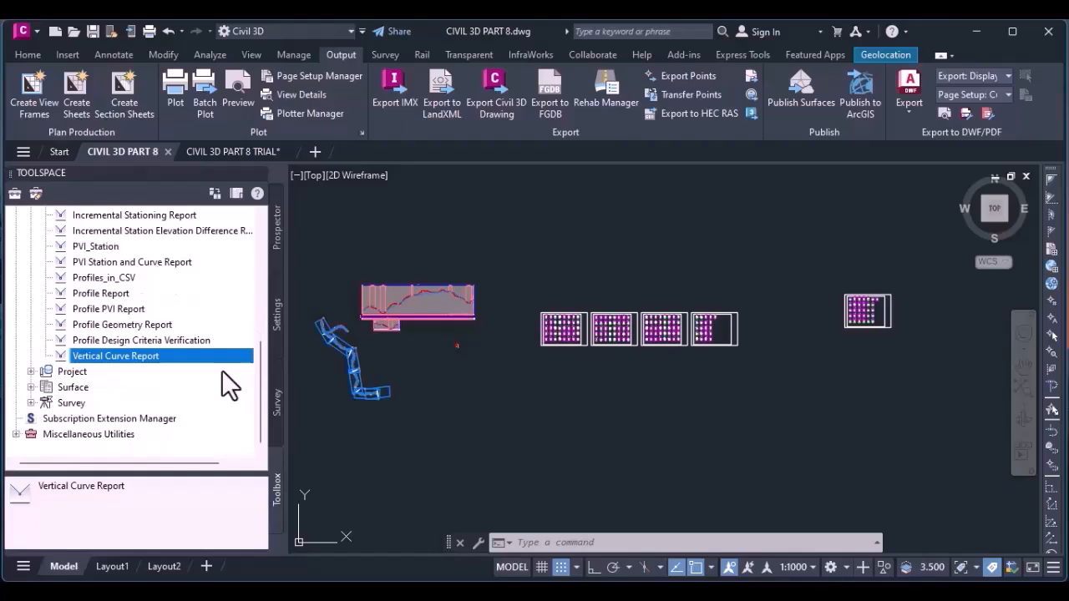
Create a corridor Volume Report for alignment ALT1 using sample line group SKS, Material List - (2) and no mass haul view.
scroll(222, 370, "up", 8)
left_click(90, 387)
double_click(95, 386)
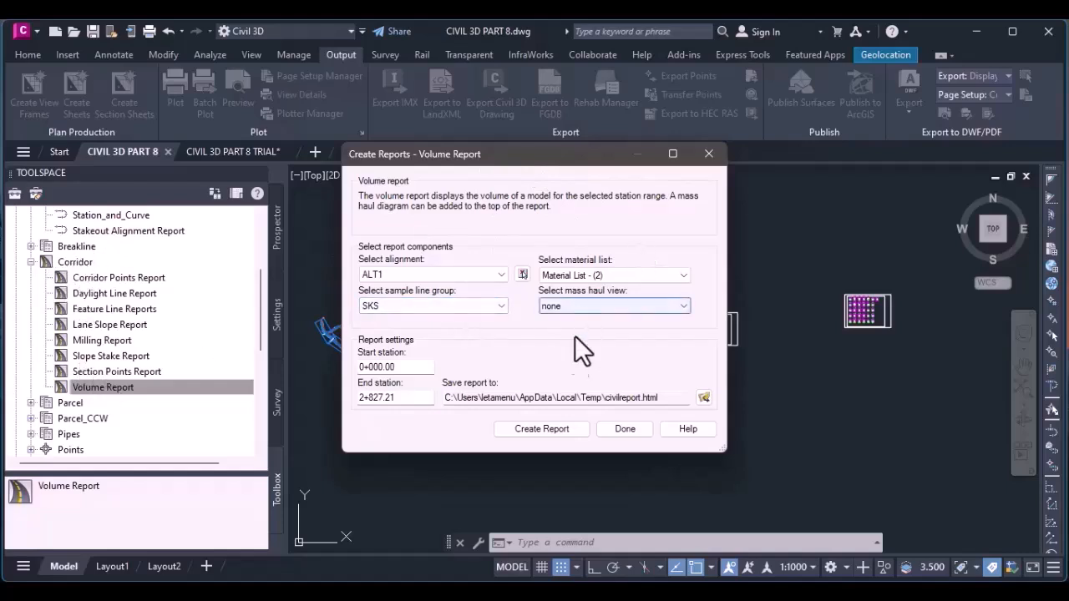
left_click(536, 429)
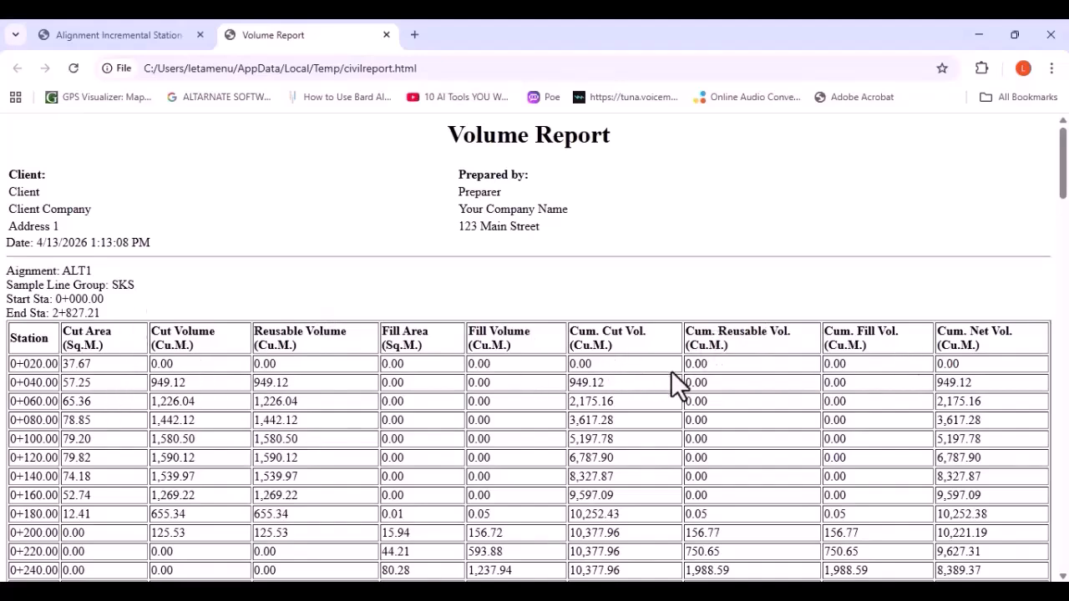
Examine the cut, fill and cumulative volumes by station in the browser's Volume Report, and finish the report setup in Civil 3D.
scroll(404, 203, "down", 9)
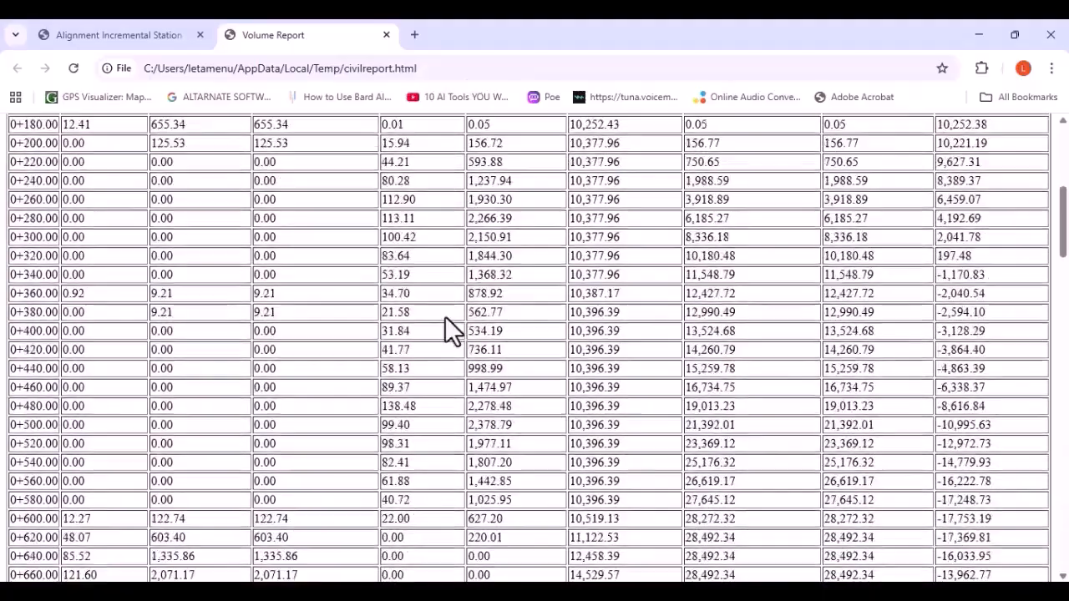
scroll(377, 446, "down", 20)
scroll(380, 455, "up", 20)
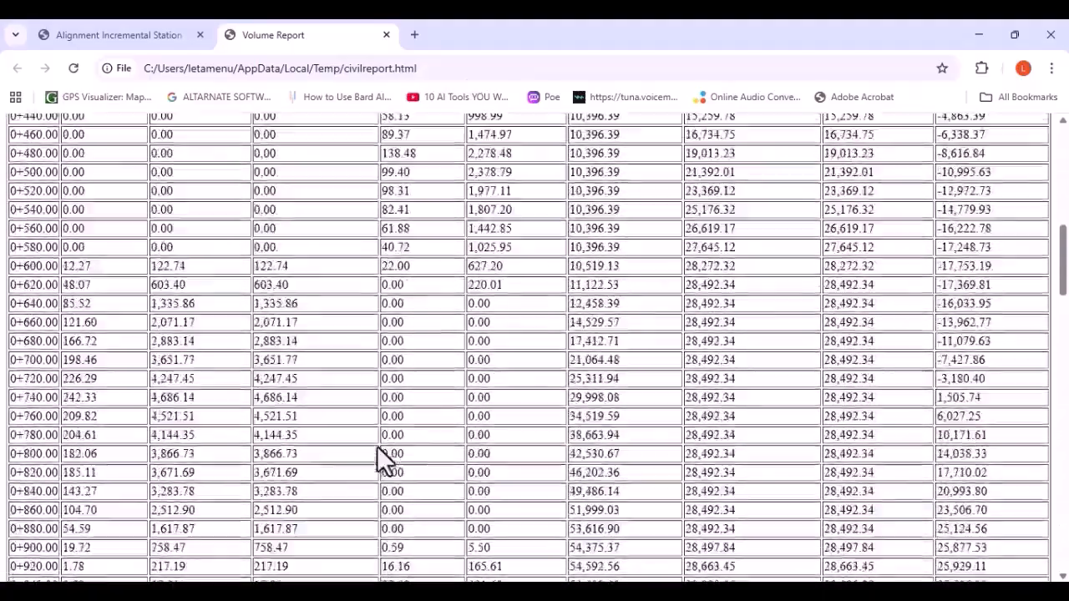
scroll(376, 446, "up", 8)
left_click(978, 35)
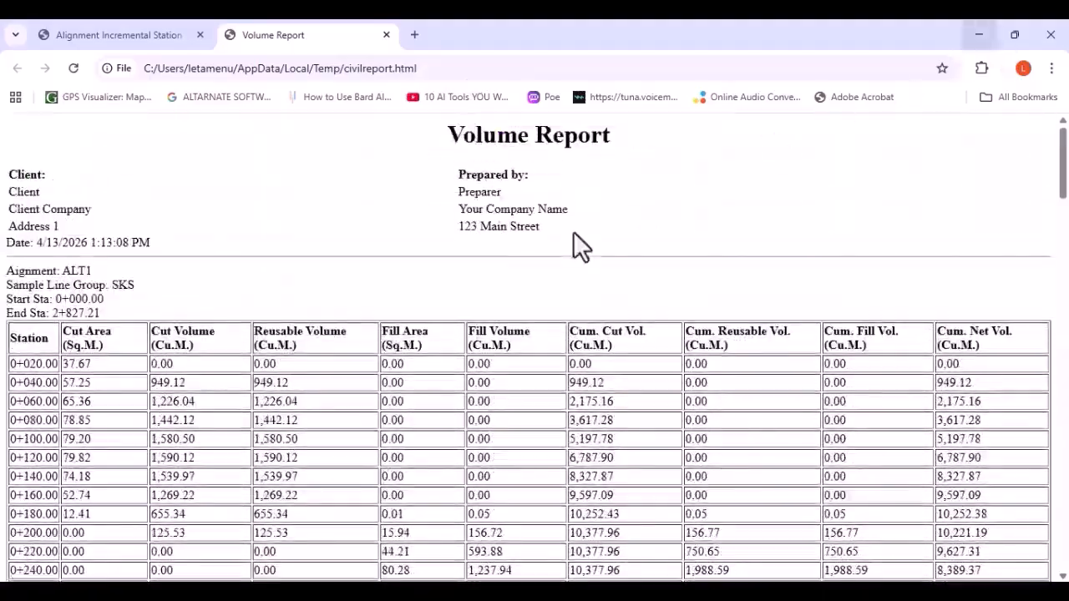
left_click(625, 430)
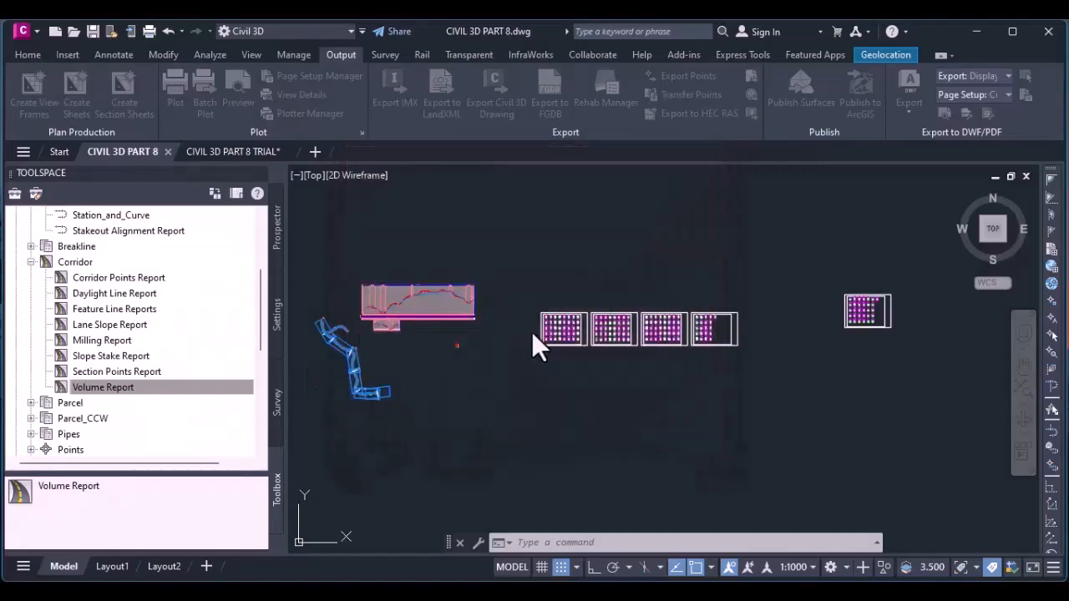
Inspect the drawing's alignment plan with its view frames and the existing and design lines in the profile views.
scroll(316, 318, "up", 5)
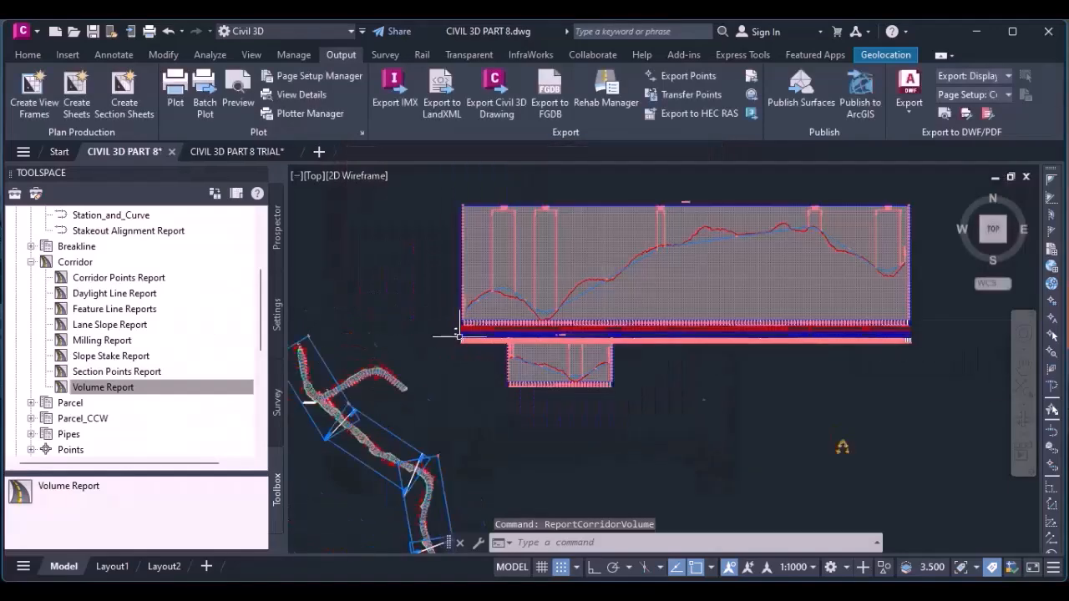
scroll(451, 334, "down", 6)
scroll(627, 328, "up", 4)
scroll(627, 328, "down", 2)
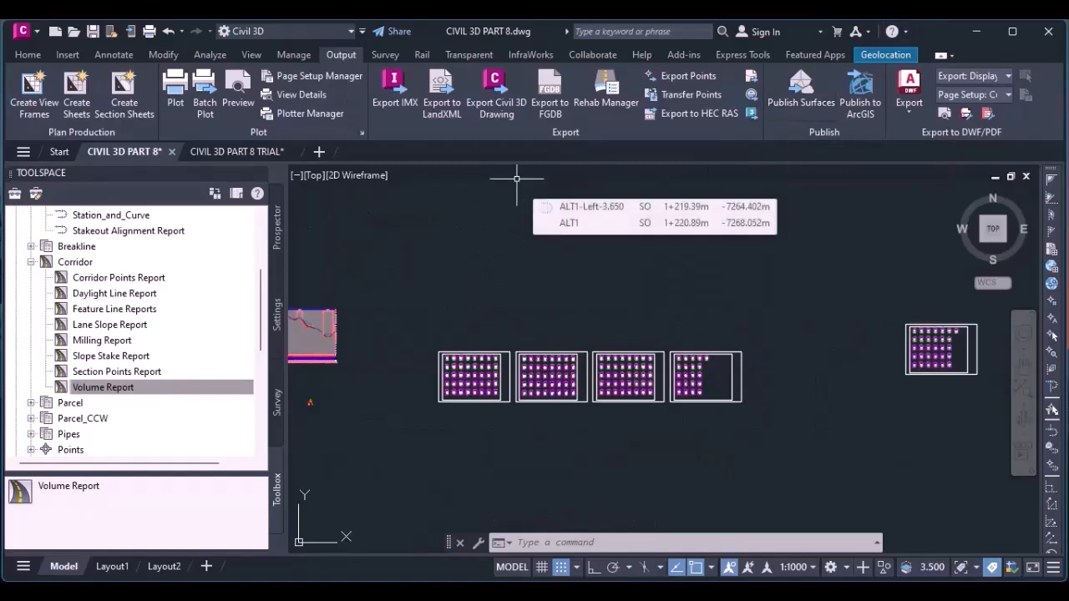
scroll(621, 372, "up", 2)
scroll(589, 303, "down", 3)
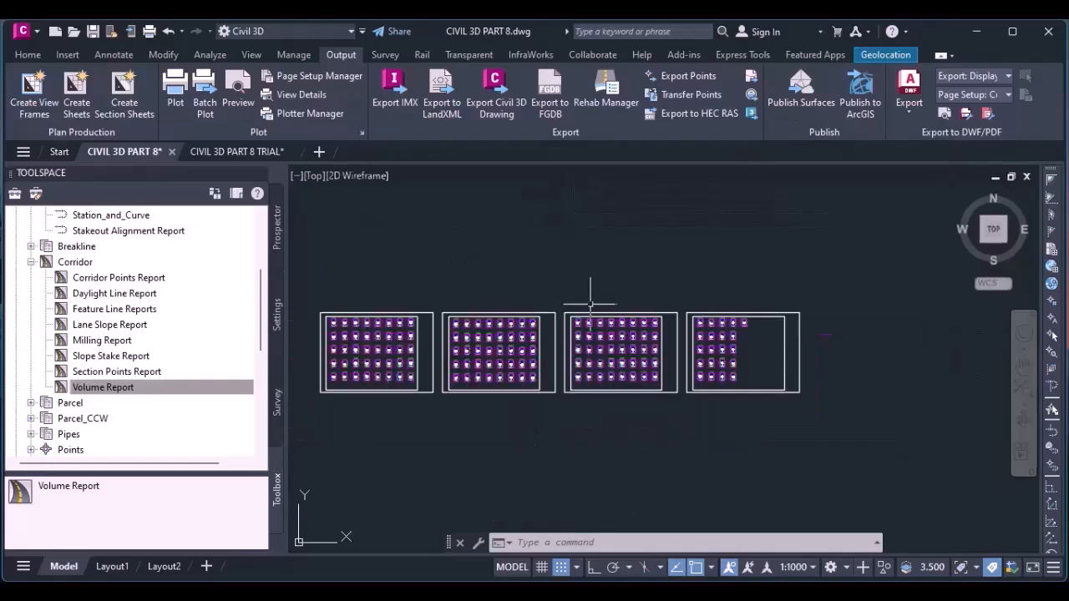
scroll(309, 302, "up", 1)
scroll(309, 301, "up", 2)
scroll(615, 295, "down", 2)
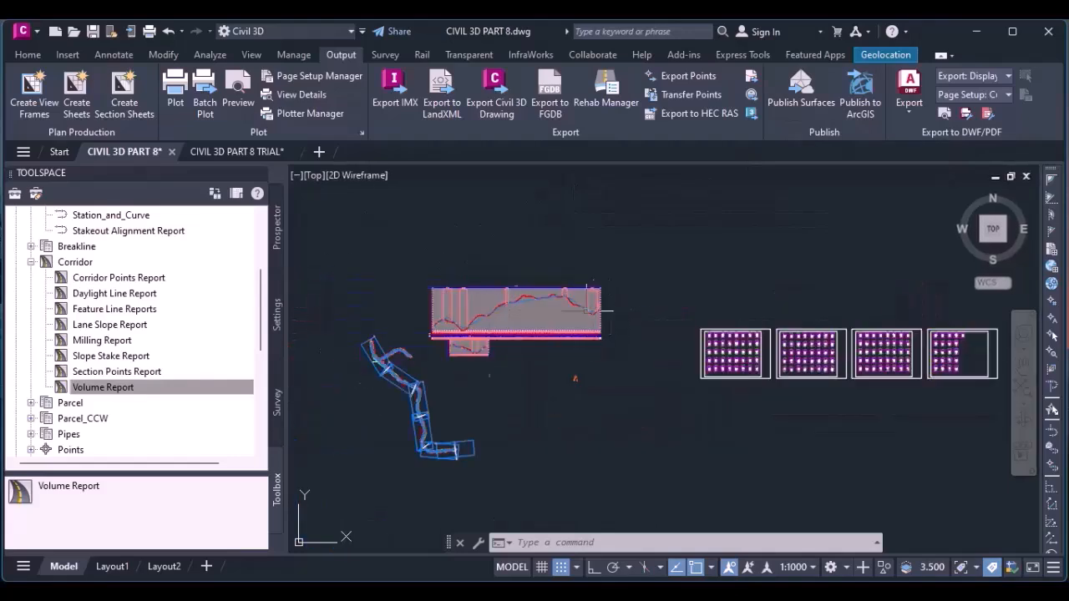
scroll(463, 309, "up", 3)
scroll(534, 338, "down", 1)
scroll(534, 334, "down", 2)
scroll(618, 316, "up", 3)
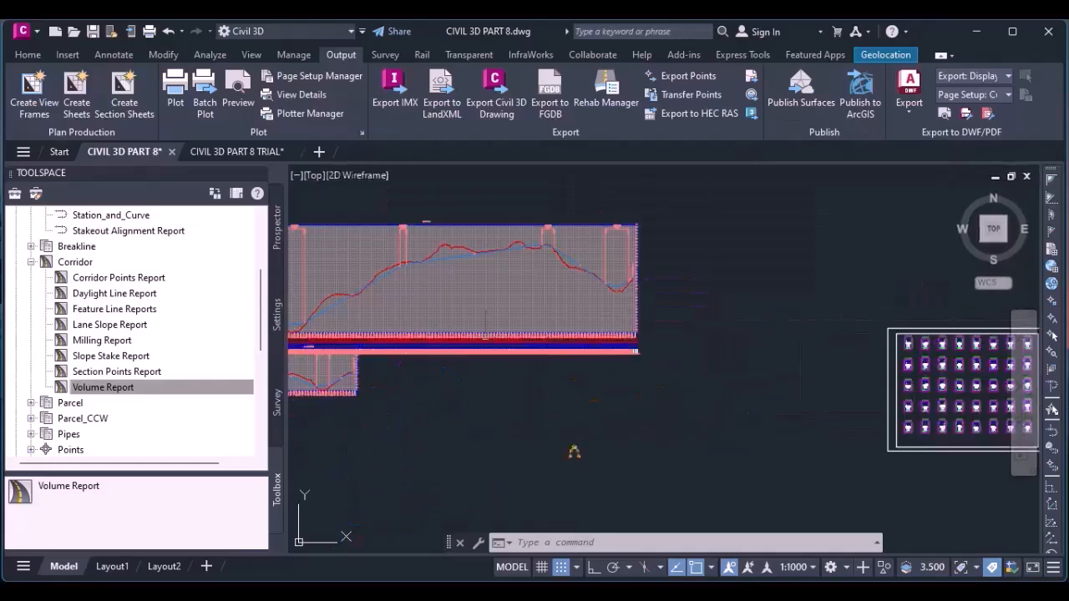
scroll(596, 305, "down", 2)
scroll(597, 310, "up", 1)
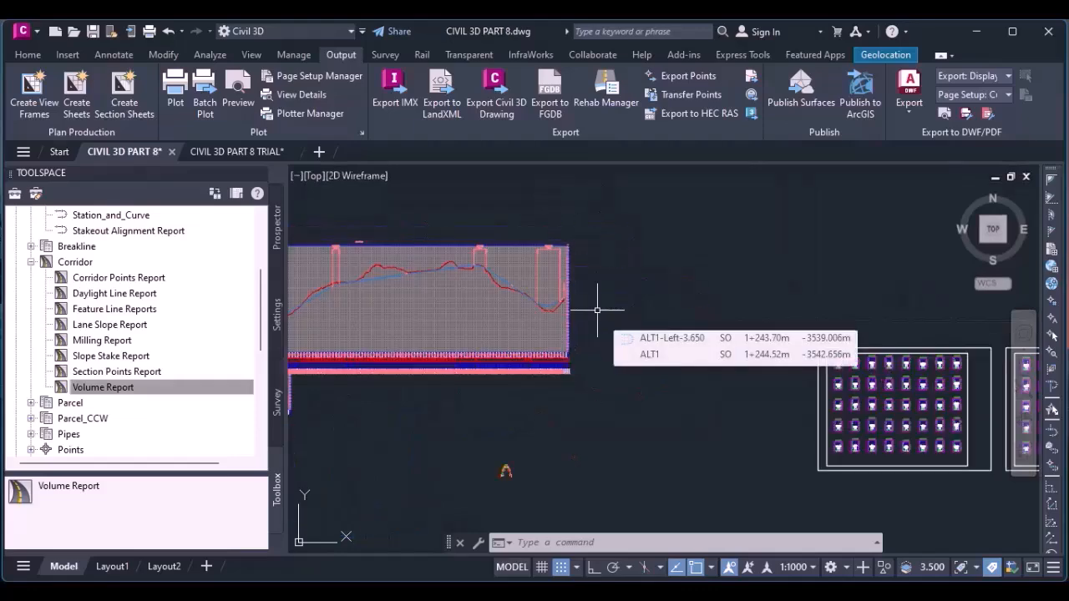
scroll(597, 310, "up", 2)
scroll(584, 291, "up", 4)
scroll(746, 279, "down", 2)
scroll(747, 279, "down", 3)
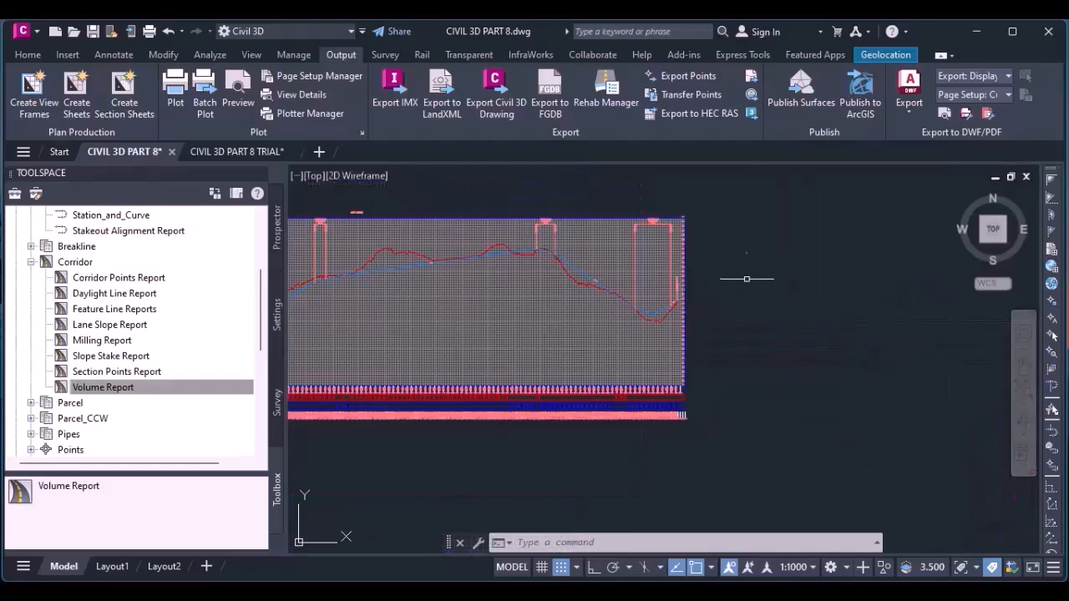
scroll(746, 279, "up", 3)
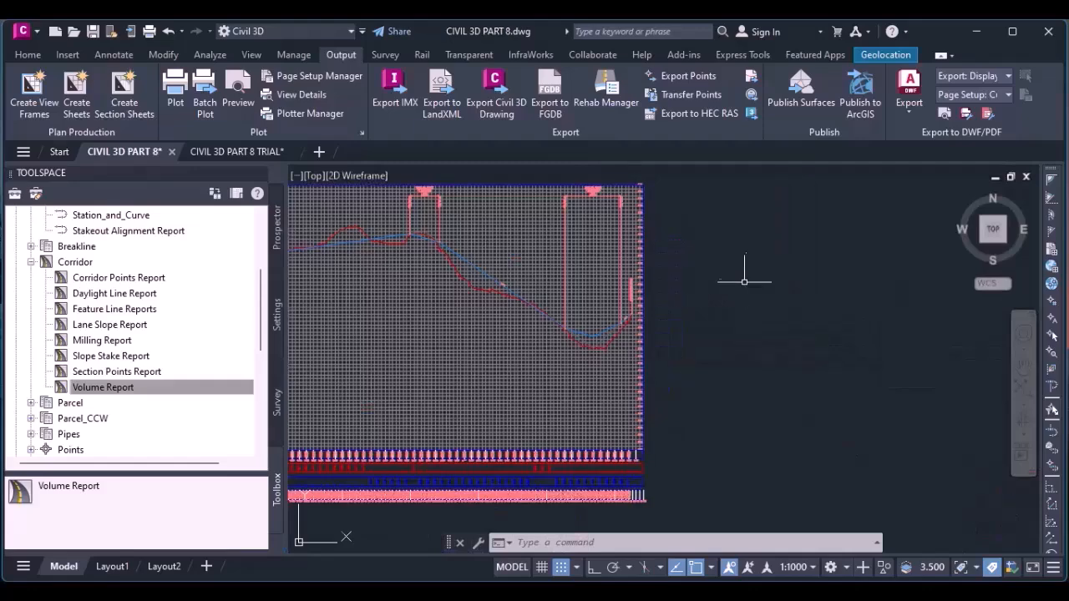
scroll(336, 401, "down", 4)
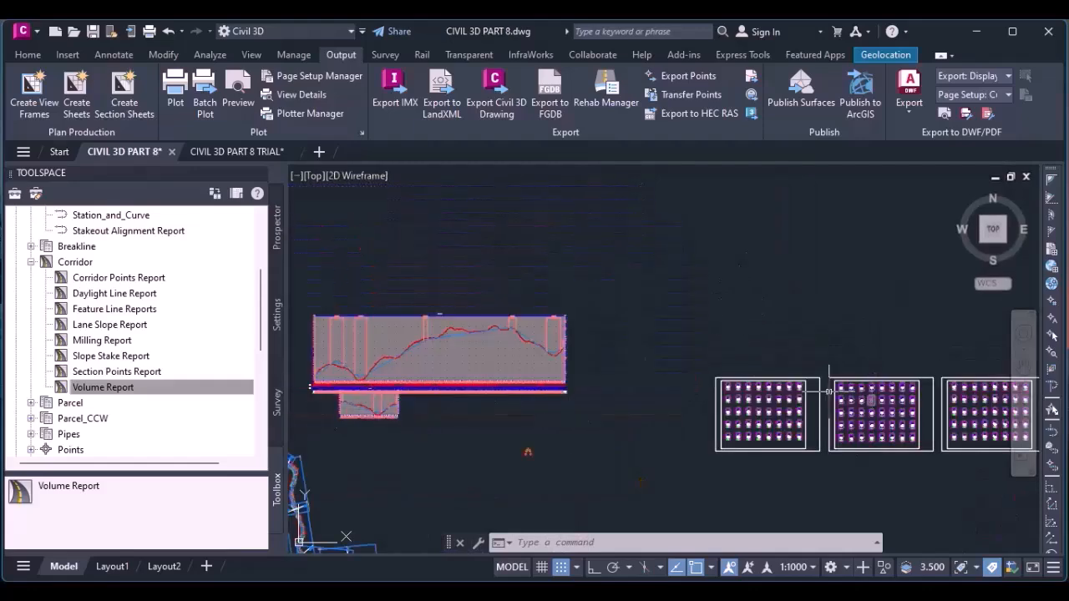
Inspect the cross-section sheets in the drawing, including the separate sheet beyond the main row.
scroll(904, 421, "up", 2)
scroll(542, 321, "up", 2)
scroll(469, 346, "down", 2)
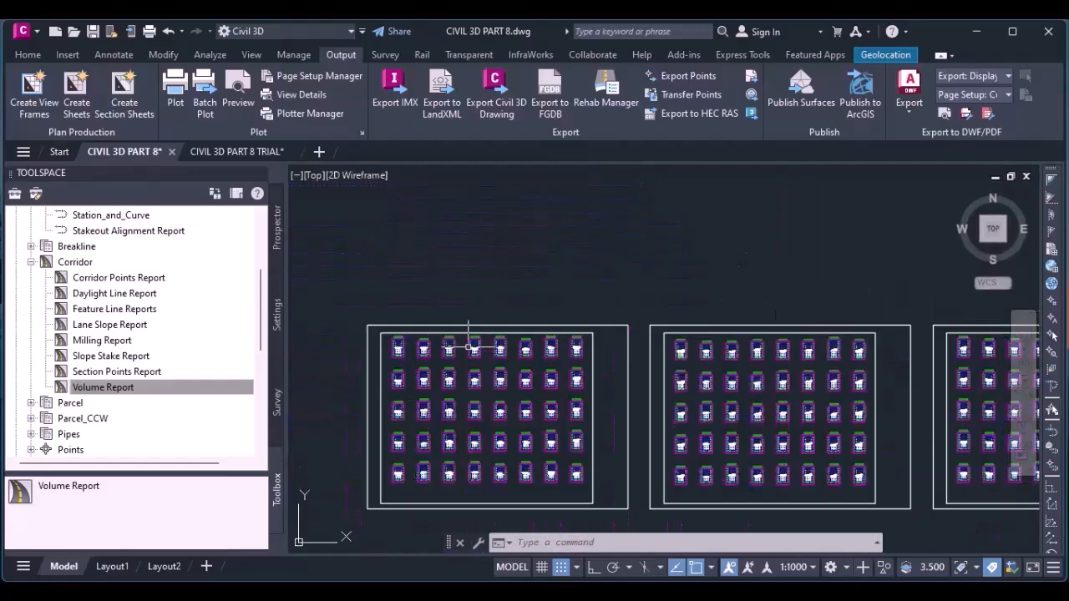
scroll(819, 326, "up", 3)
scroll(473, 298, "down", 3)
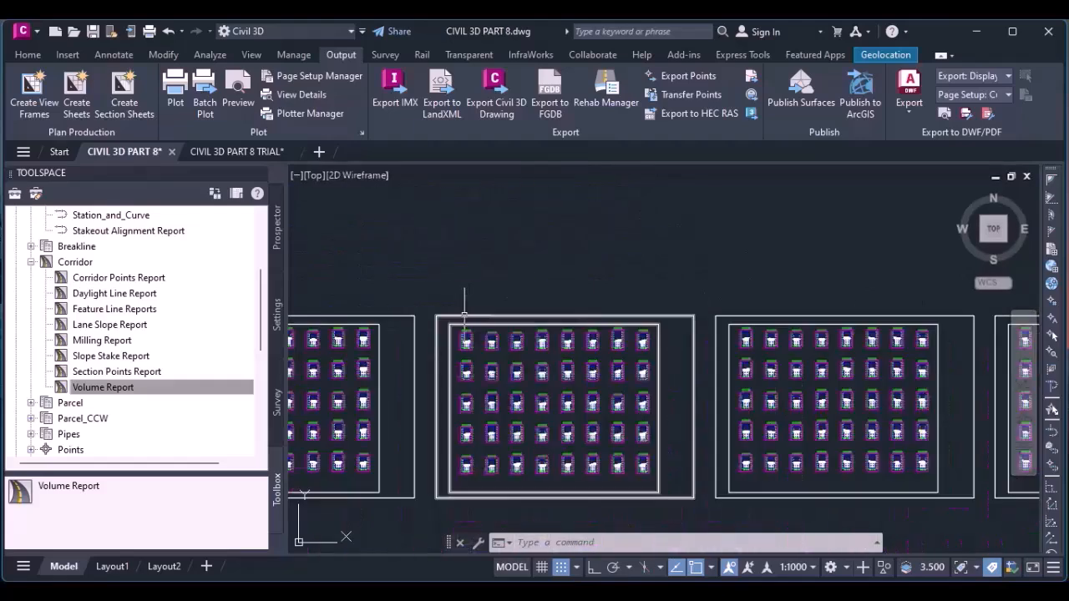
scroll(852, 287, "down", 2)
scroll(472, 384, "up", 2)
scroll(580, 220, "up", 2)
scroll(510, 282, "down", 3)
scroll(620, 283, "down", 2)
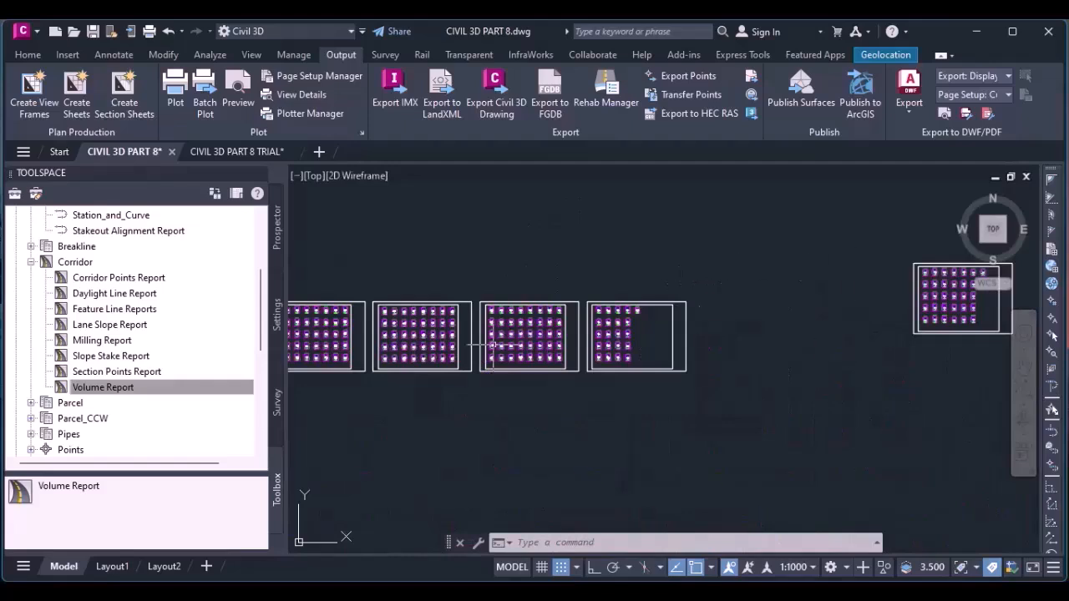
scroll(698, 331, "down", 2)
scroll(709, 350, "up", 2)
scroll(758, 332, "down", 2)
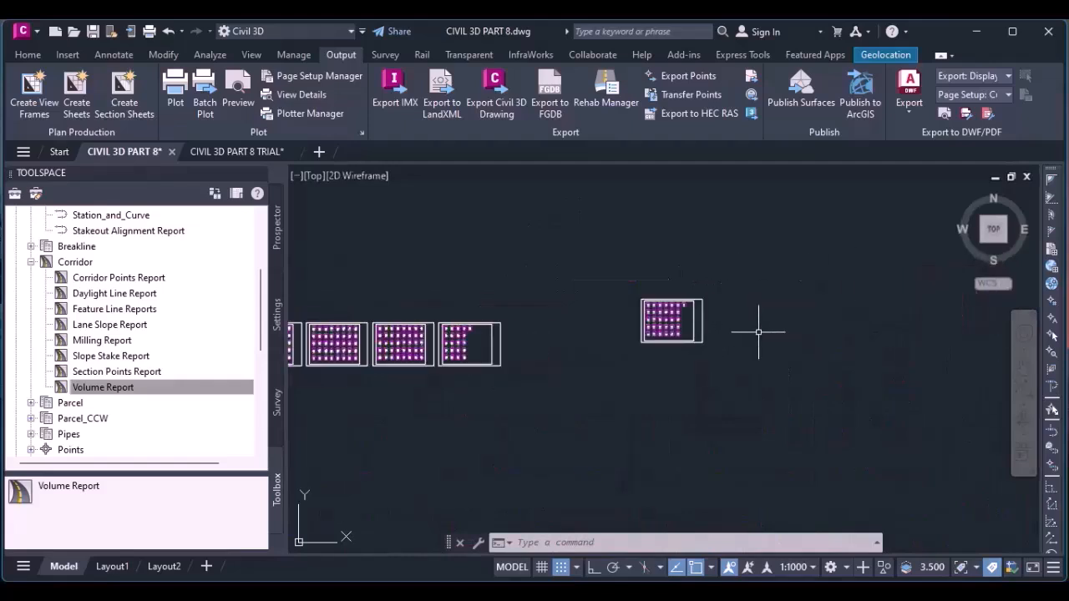
scroll(737, 290, "up", 2)
scroll(897, 376, "down", 2)
scroll(625, 449, "down", 2)
scroll(594, 420, "up", 3)
Switch to the SkyLand Surveying YouTube channel and look through its created playlists and uploaded videos, including the Civil 3D For Road Design series.
scroll(593, 420, "up", 5)
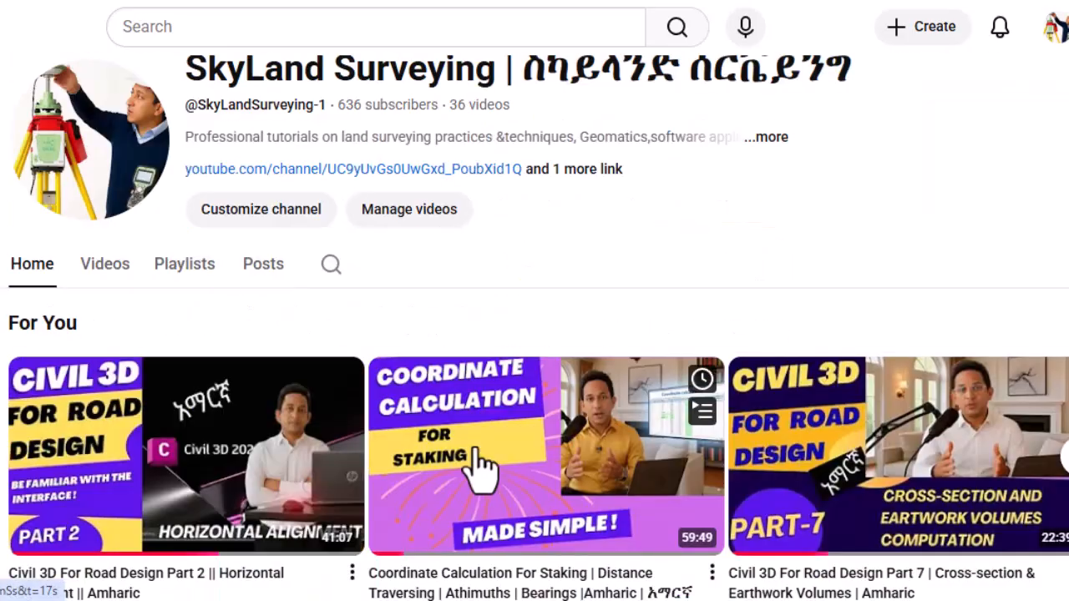
scroll(482, 468, "down", 7)
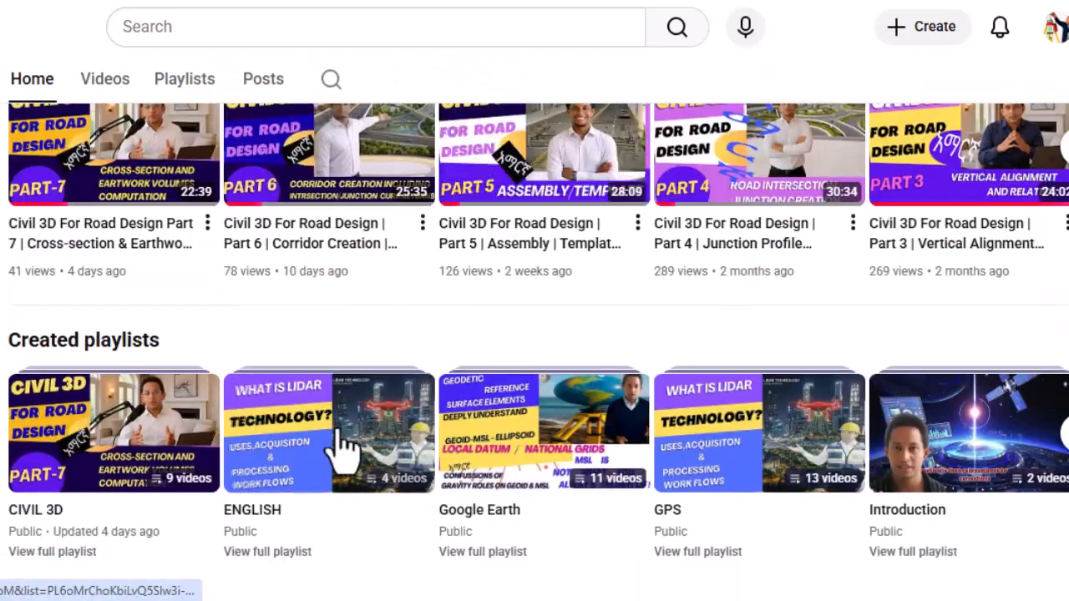
scroll(625, 453, "up", 8)
left_click(92, 335)
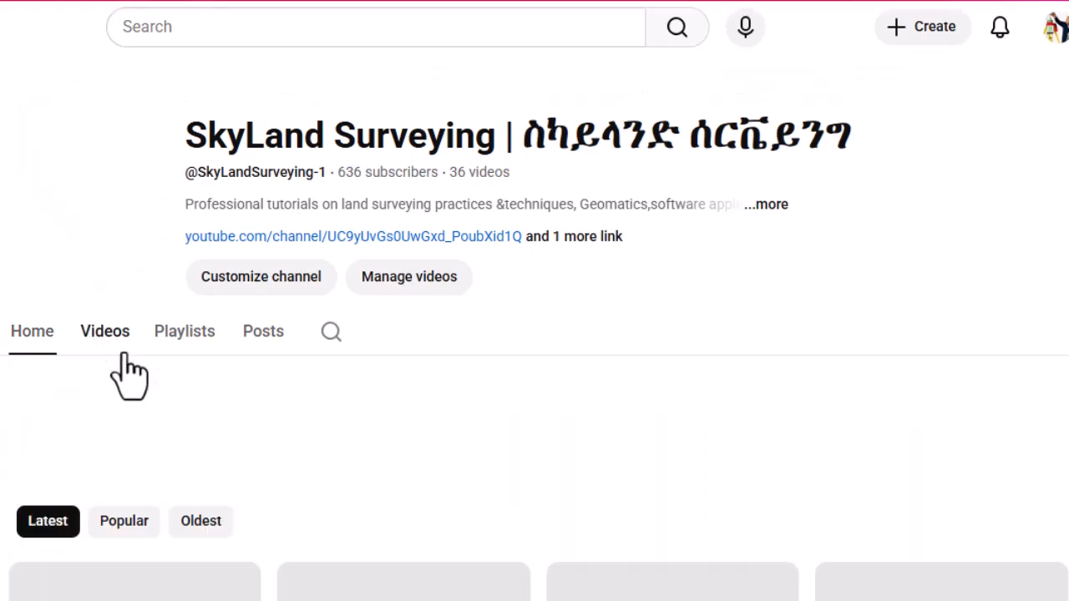
scroll(226, 284, "up", 2)
scroll(741, 284, "down", 8)
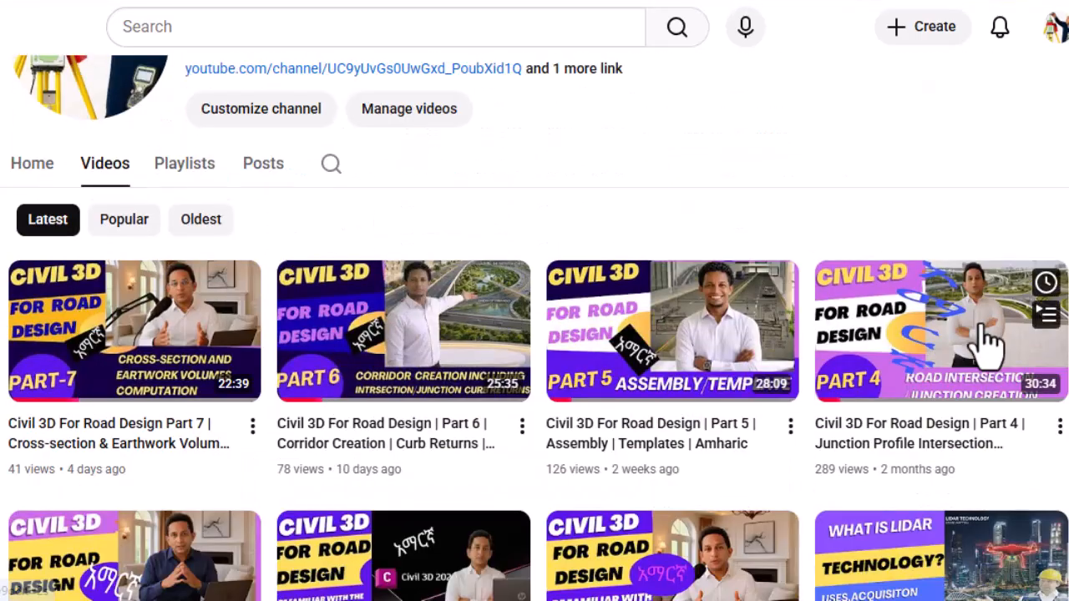
scroll(426, 455, "down", 8)
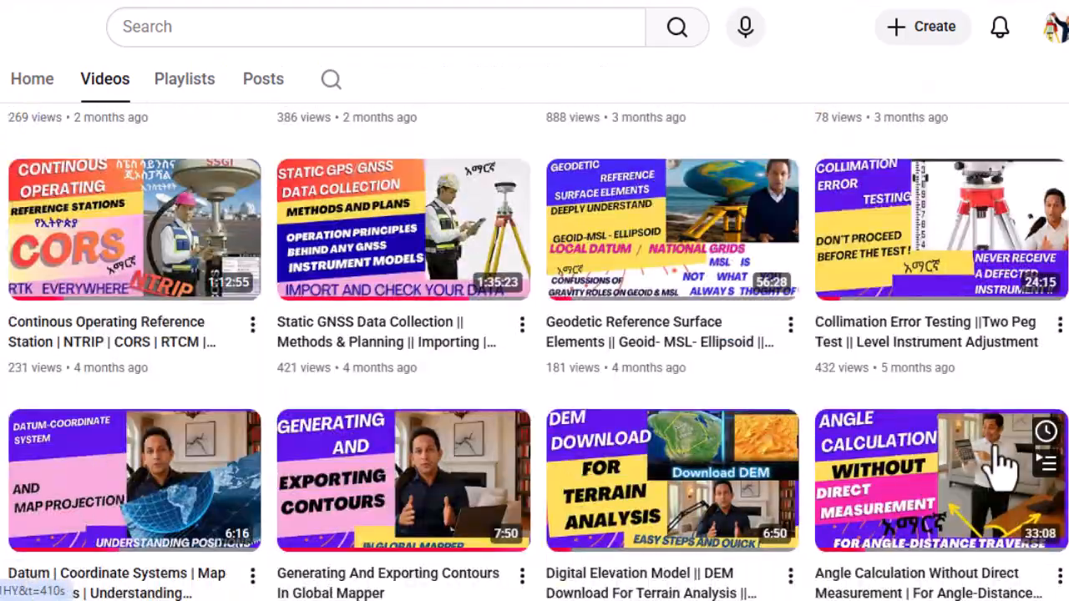
scroll(207, 574, "down", 8)
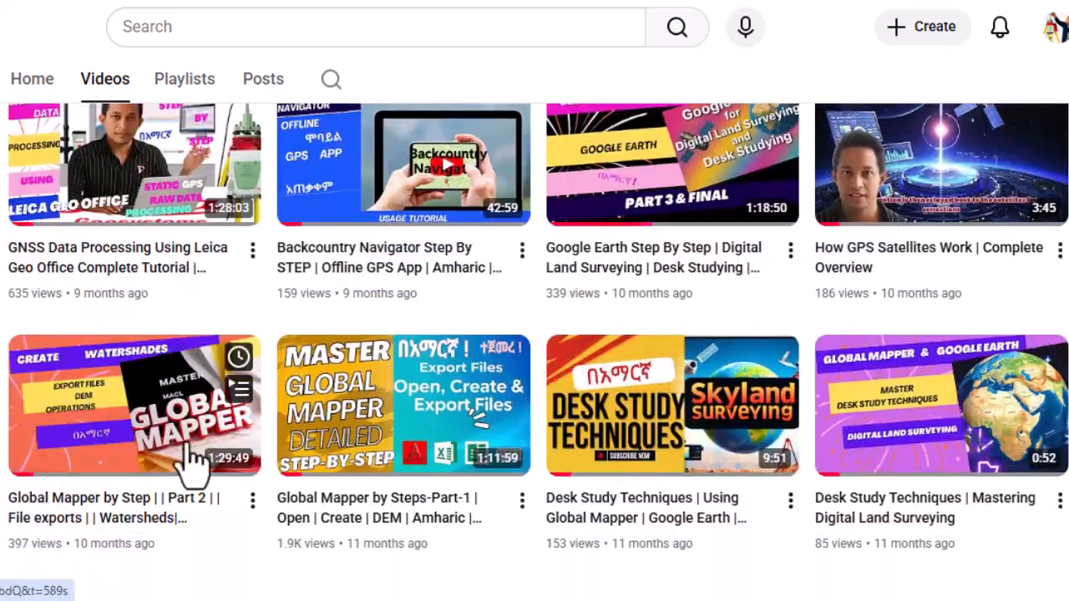
scroll(196, 460, "up", 6)
scroll(188, 275, "up", 1)
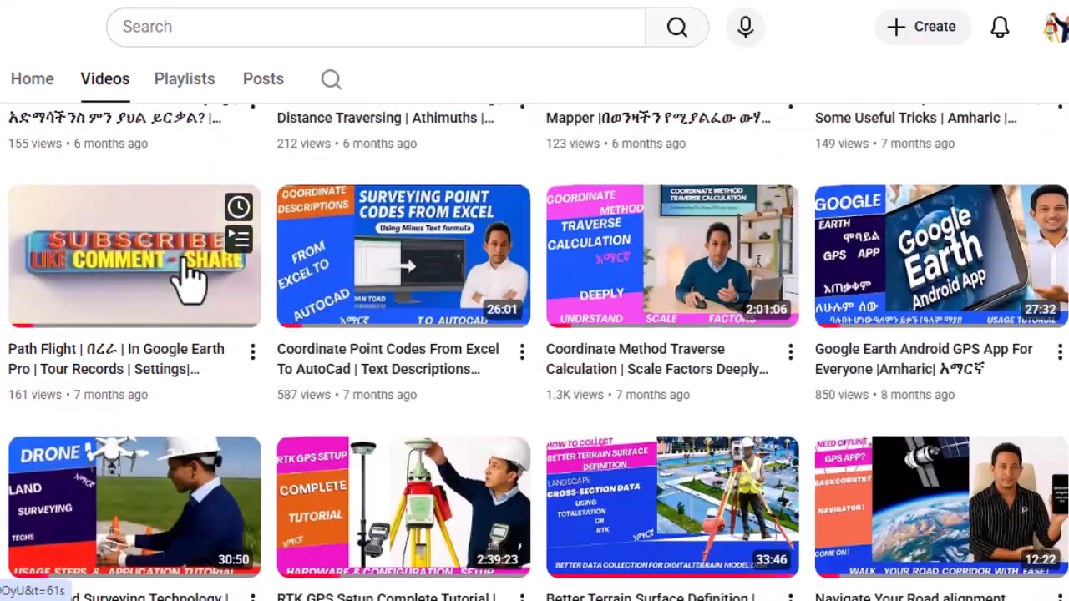
scroll(952, 351, "up", 7)
scroll(58, 317, "up", 2)
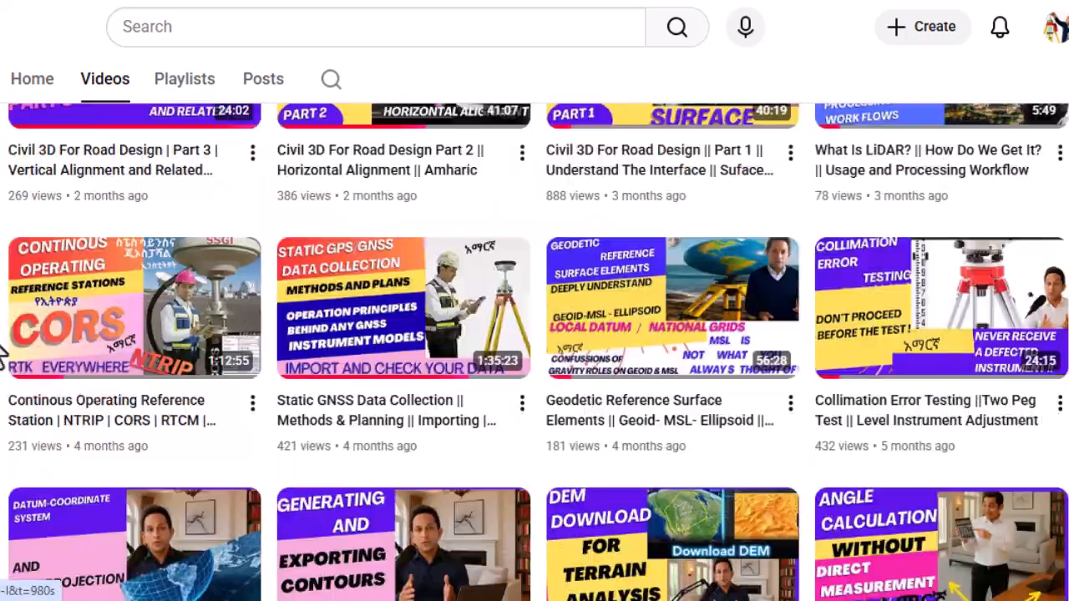
scroll(305, 292, "up", 10)
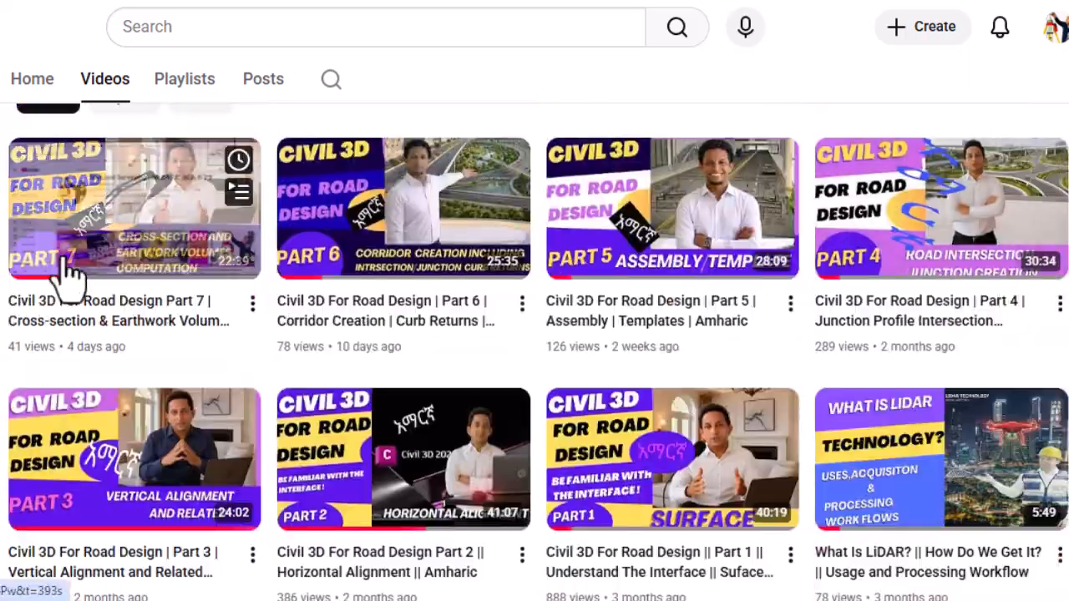